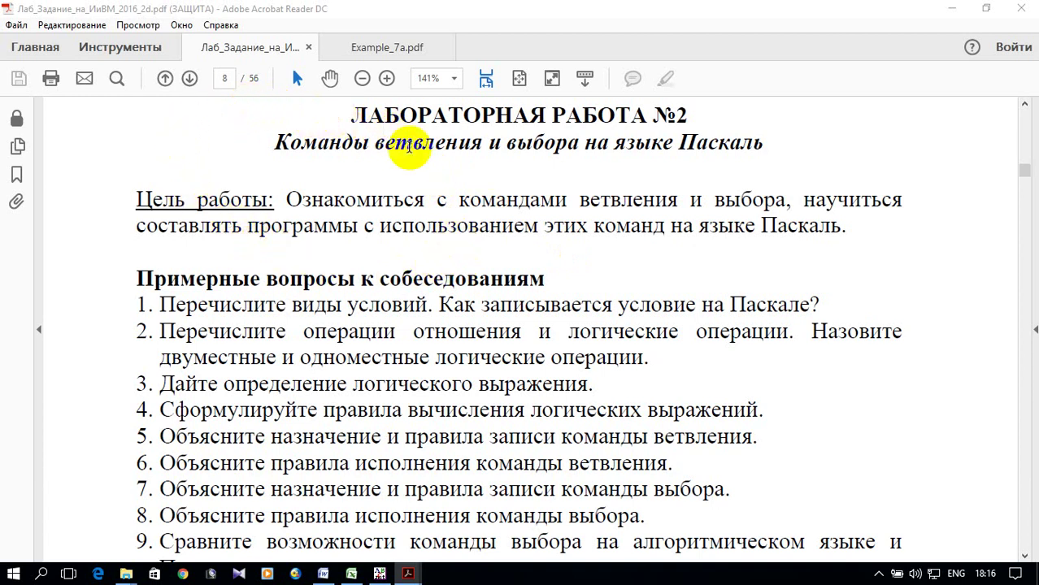
# Read the four-digit-number task in Example_7a.pdf, then switch to PascalABC.NET.
pyautogui.click(361, 47)
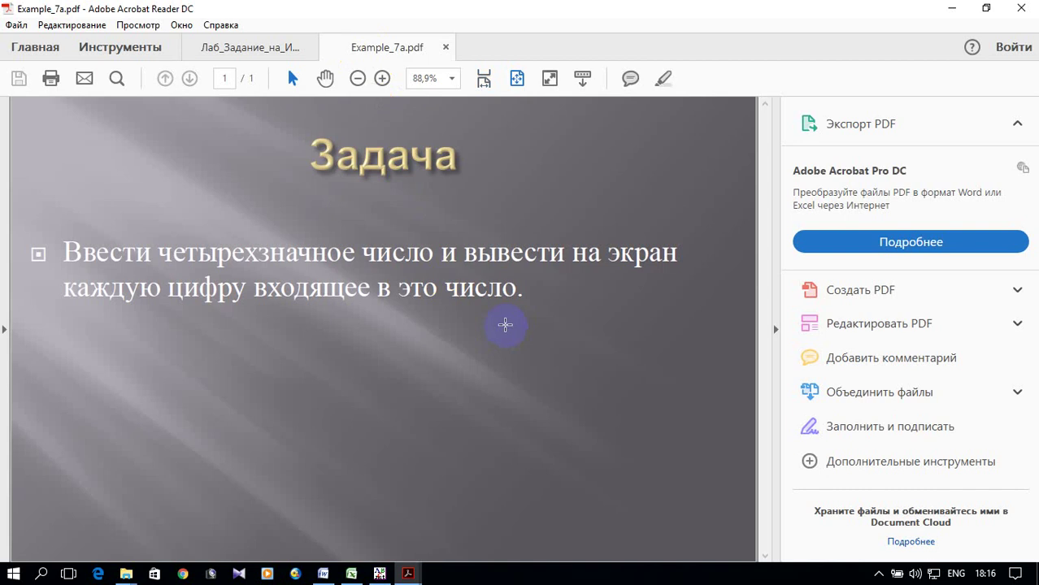
pyautogui.click(380, 573)
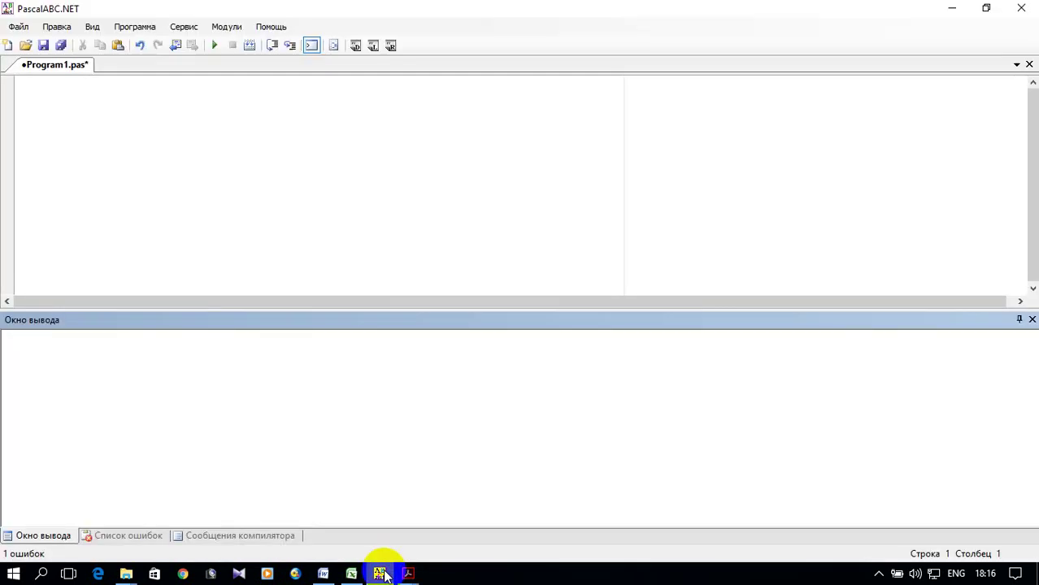
# Write the header Program Primer_7; and declare integer variables x, x1, x2, x3, x4.
pyautogui.click(61, 90)
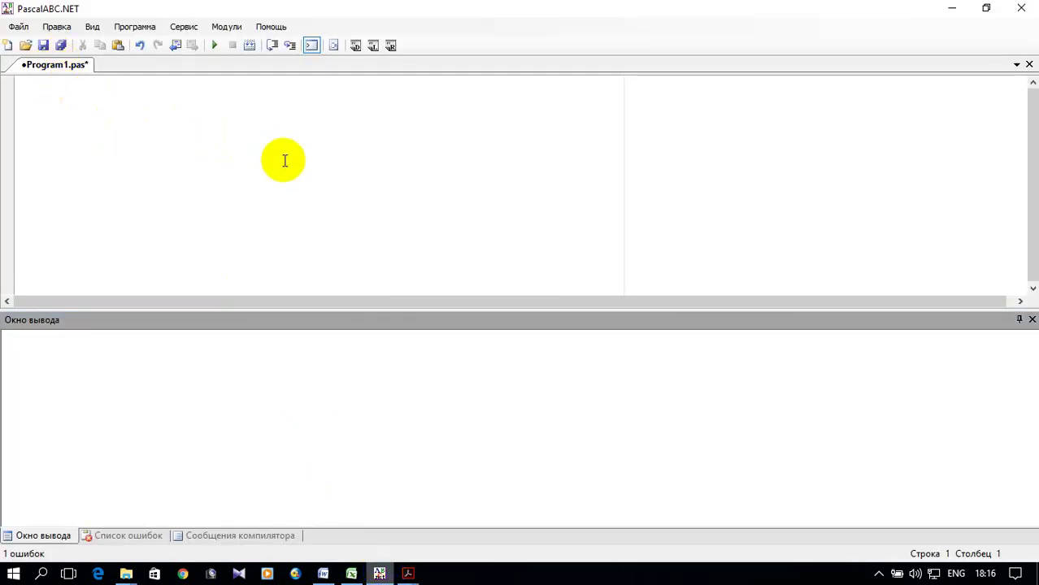
pyautogui.write('Program ')
pyautogui.write('Primer')
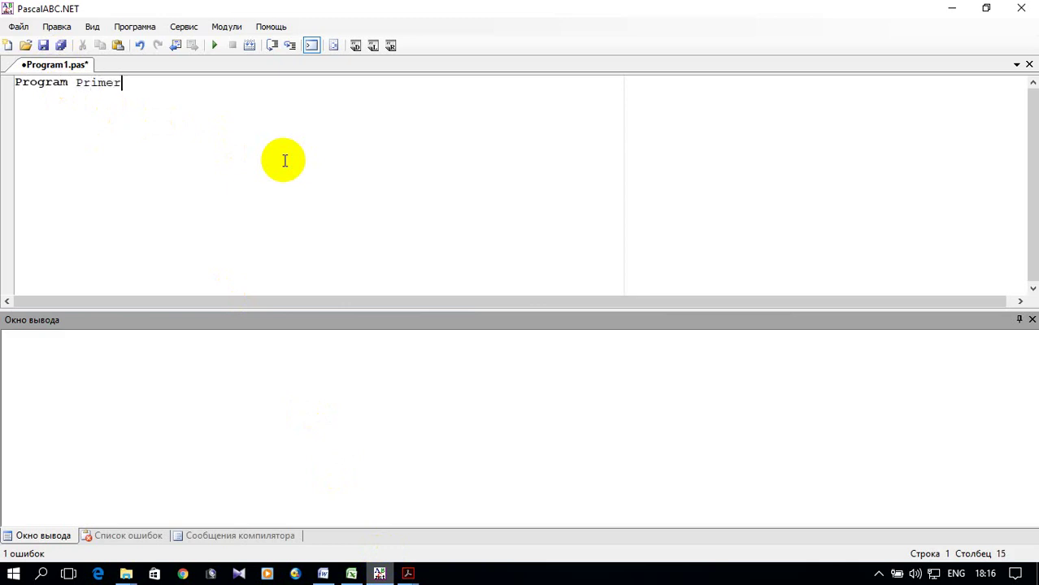
pyautogui.write('_')
pyautogui.write('7')
pyautogui.write(';')
pyautogui.press('Return')
pyautogui.write('var')
pyautogui.write(' x')
pyautogui.write(',')
pyautogui.write('x1')
pyautogui.write(',x2,')
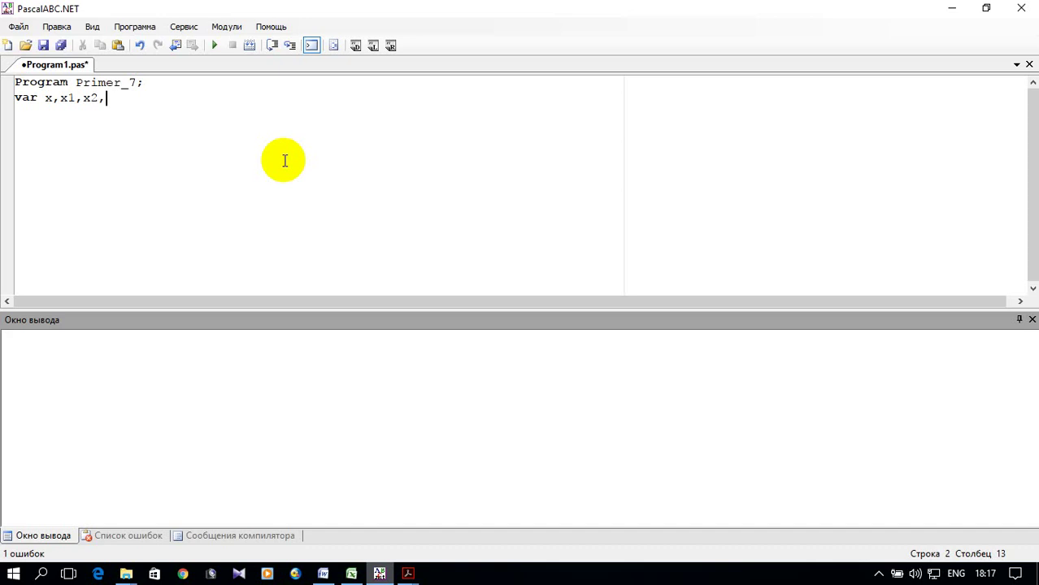
pyautogui.write('x3,x4')
pyautogui.write(':integer')
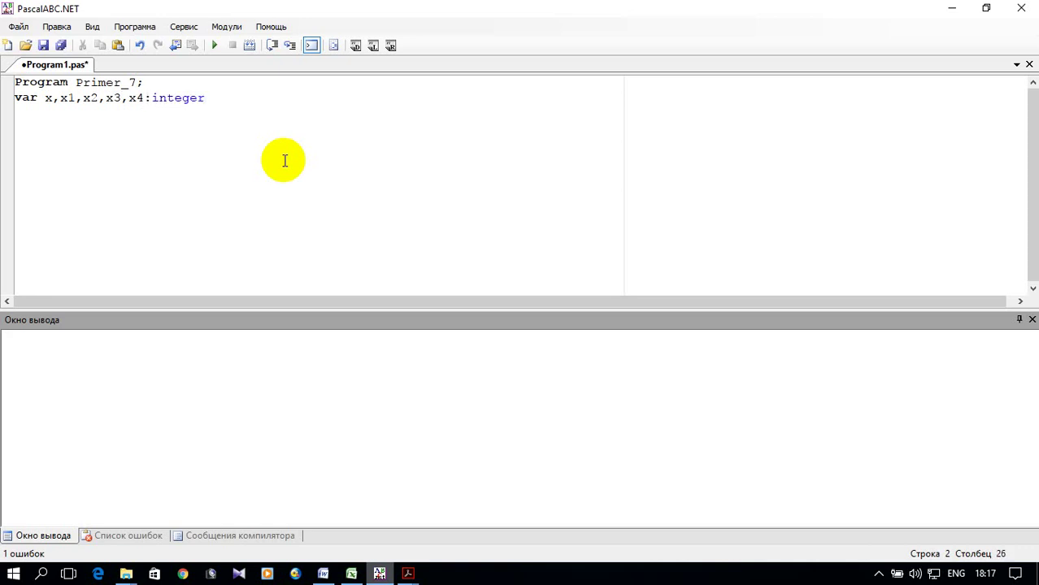
pyautogui.write(';')
pyautogui.press('Return')
# Add an empty begin … end. block with a blank line inside it.
pyautogui.write('begin')
pyautogui.press('Return')
pyautogui.write('end.')
pyautogui.click(53, 114)
pyautogui.press('Return')
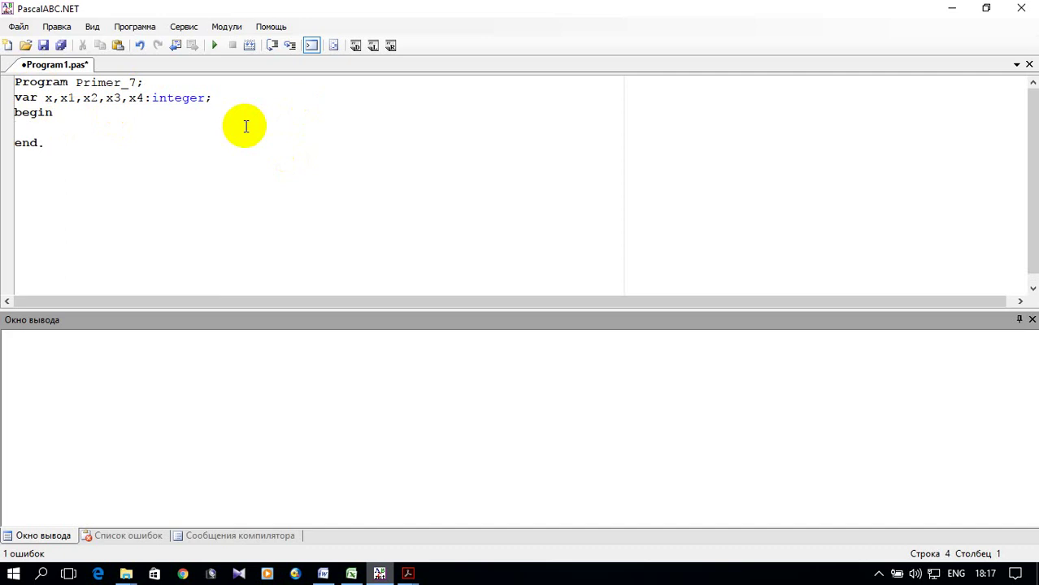
# Add the prompt write('Введите 4-х значное число'); in Russian.
pyautogui.write('write')
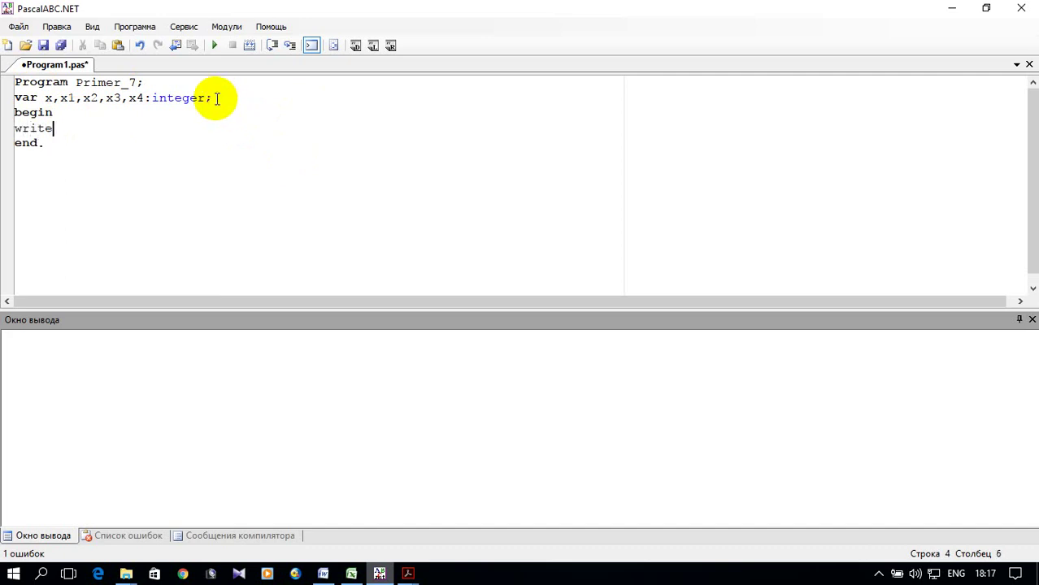
pyautogui.write('(')
pyautogui.write("'")
pyautogui.hotkey('alt', 'shift')
pyautogui.press('BackSpace')
pyautogui.write('В')
pyautogui.write('ведите ')
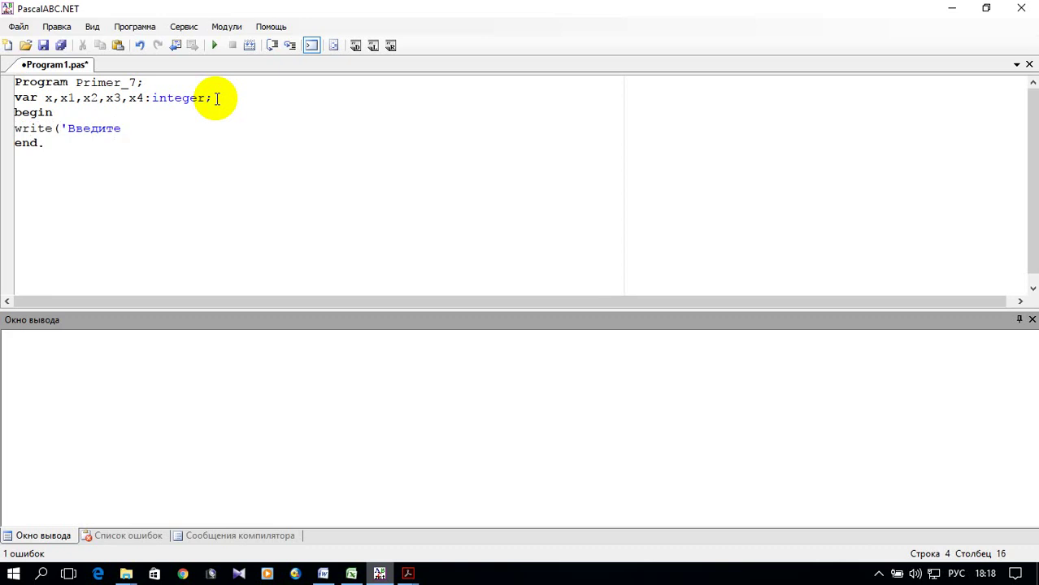
pyautogui.write('4-')
pyautogui.write('х')
pyautogui.write(' значное число')
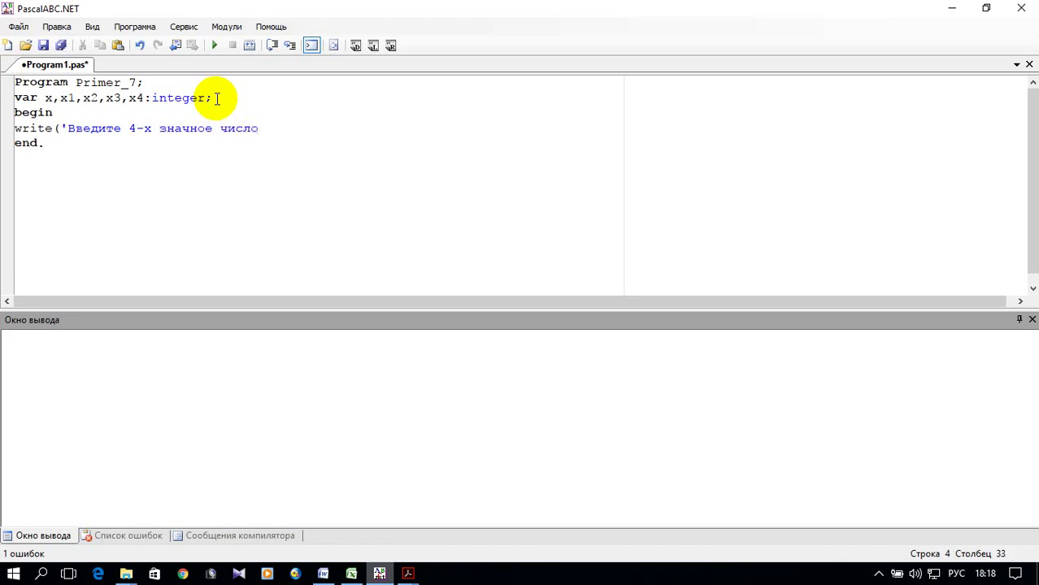
pyautogui.write('з')
pyautogui.press('BackSpace')
pyautogui.hotkey('alt', 'shift')
pyautogui.write("')")
pyautogui.write(';')
pyautogui.press('Return')
# Read the entered number into x with readln(x);, correcting the readfln typo.
pyautogui.write('readfln')
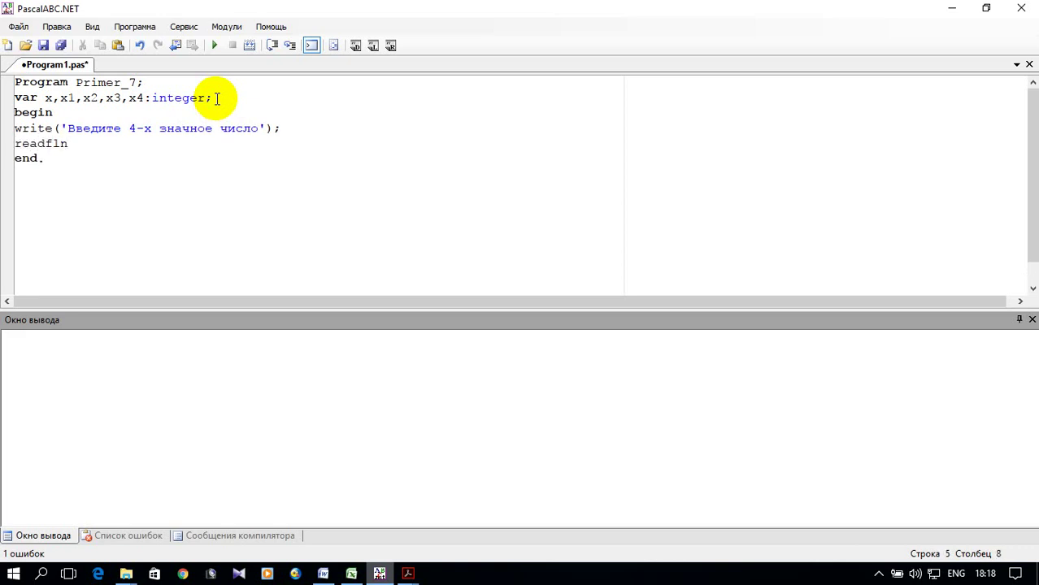
pyautogui.press('Left')
pyautogui.press('Left')
pyautogui.press('Left')
pyautogui.press('Delete')
pyautogui.press('Right')
pyautogui.press('Right')
pyautogui.press('Right')
pyautogui.press('Left')
pyautogui.write('(x')
pyautogui.write(');')
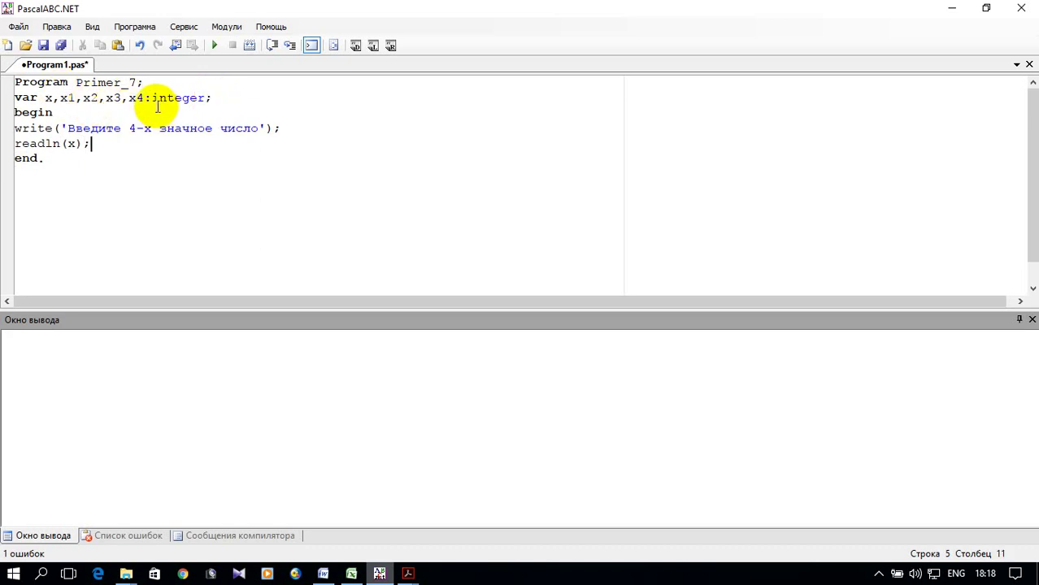
# Declare label lb1; below the header and tag the prompt line with lb1:.
pyautogui.click(144, 83)
pyautogui.press('Return')
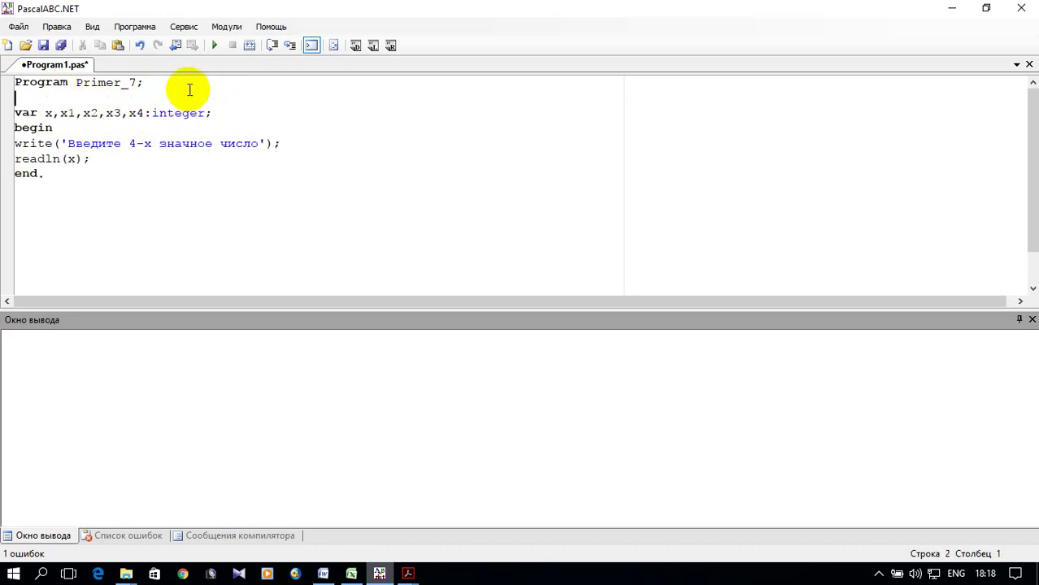
pyautogui.write('label l')
pyautogui.write('b1;')
pyautogui.click(13, 143)
pyautogui.write('l')
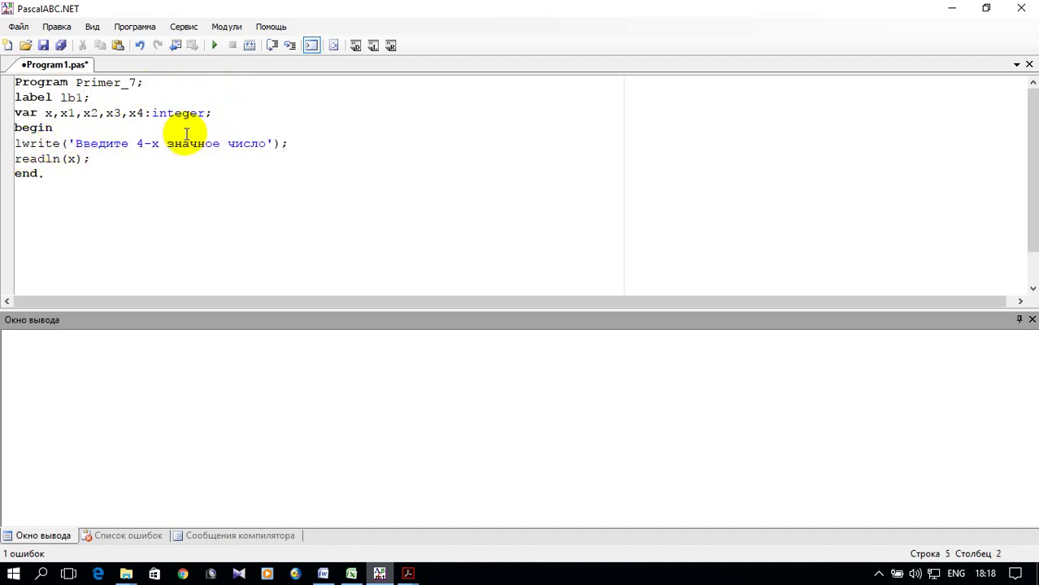
pyautogui.write('b1')
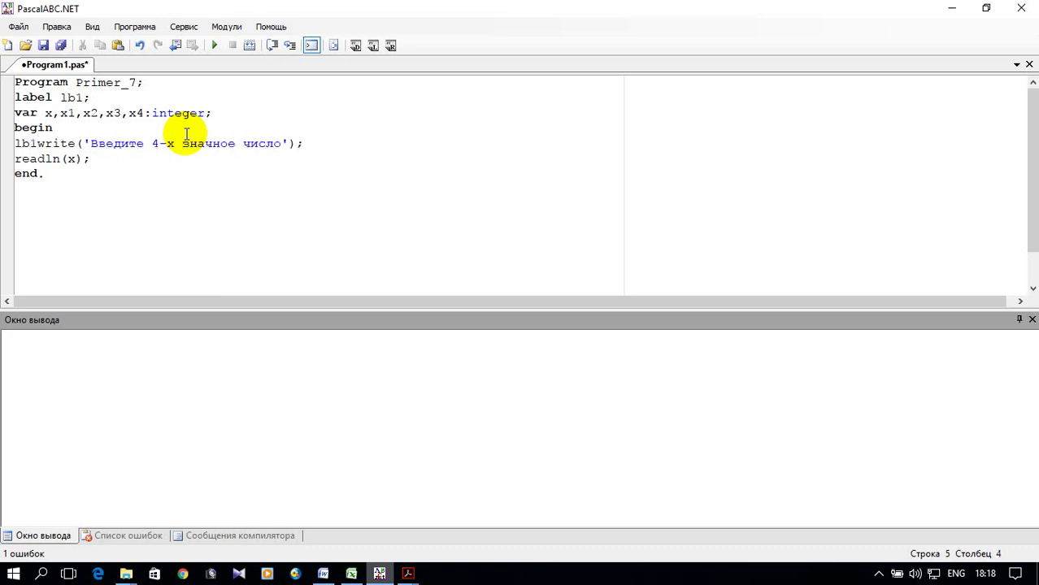
pyautogui.write(':')
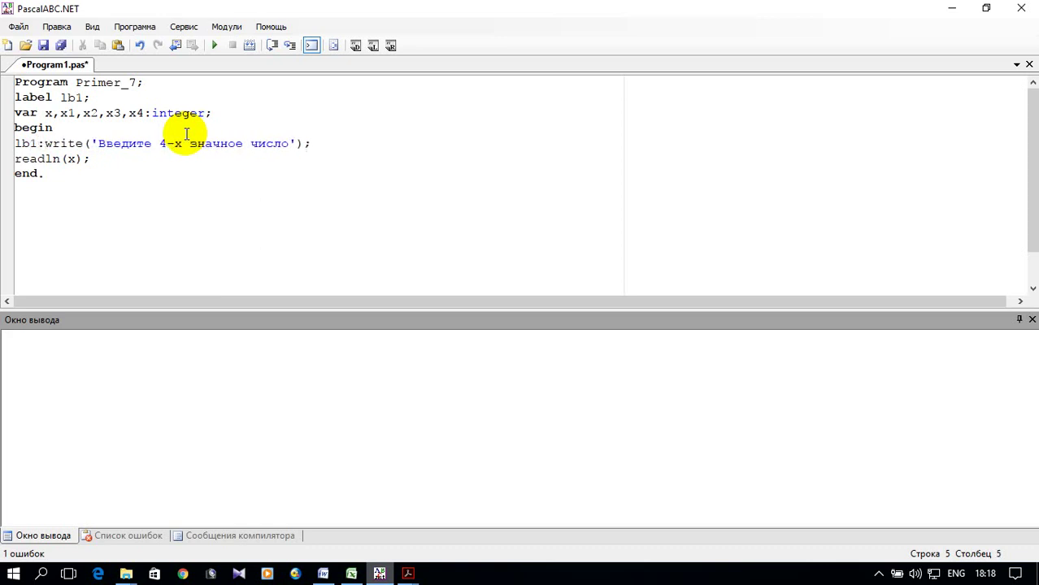
# Start a new line after readln(x); with if x>1000).
pyautogui.click(107, 160)
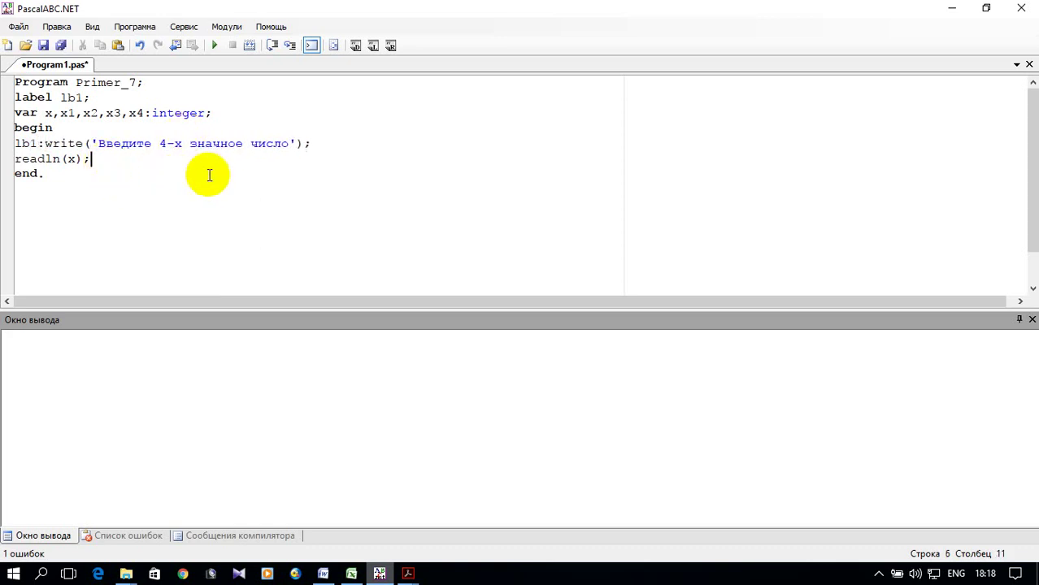
pyautogui.press('Return')
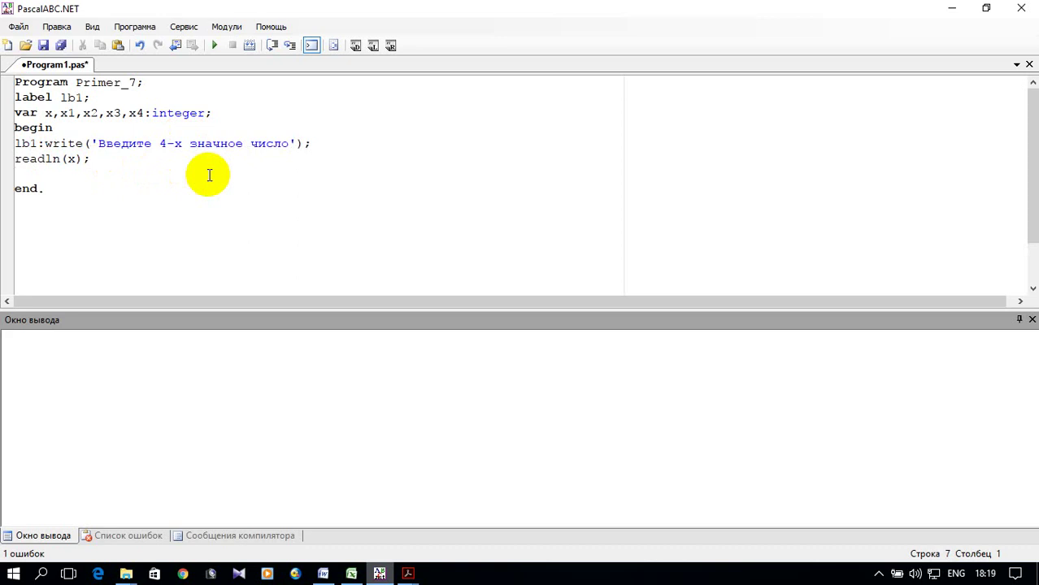
pyautogui.write('if')
pyautogui.write(' x')
pyautogui.write('>1000)')
# Turn the condition into (x=>1000)and(x<=9999).
pyautogui.click(37, 174)
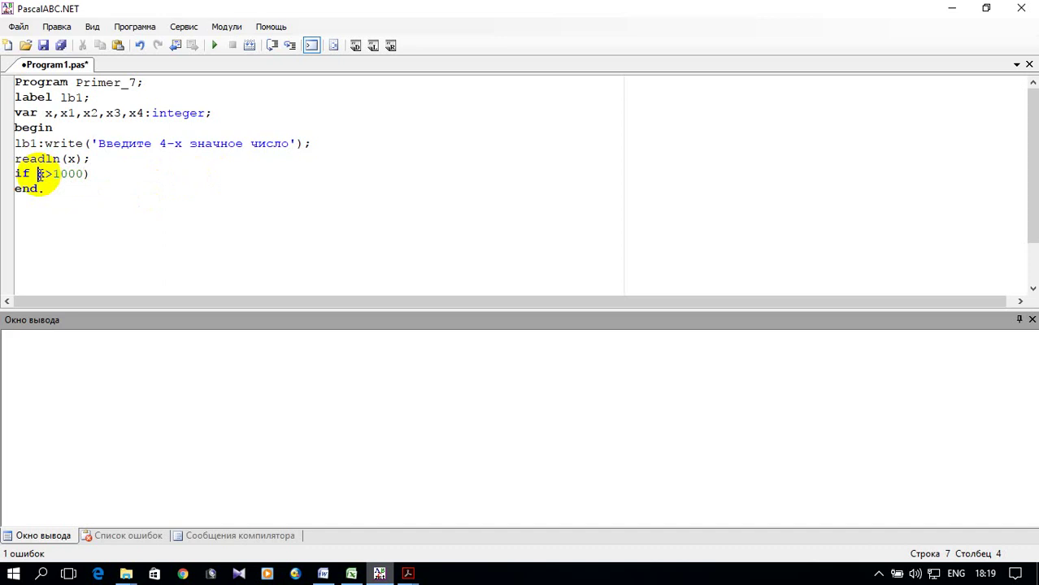
pyautogui.write('(')
pyautogui.click(143, 163)
pyautogui.click(126, 185)
pyautogui.click(122, 178)
pyautogui.write('and(*')
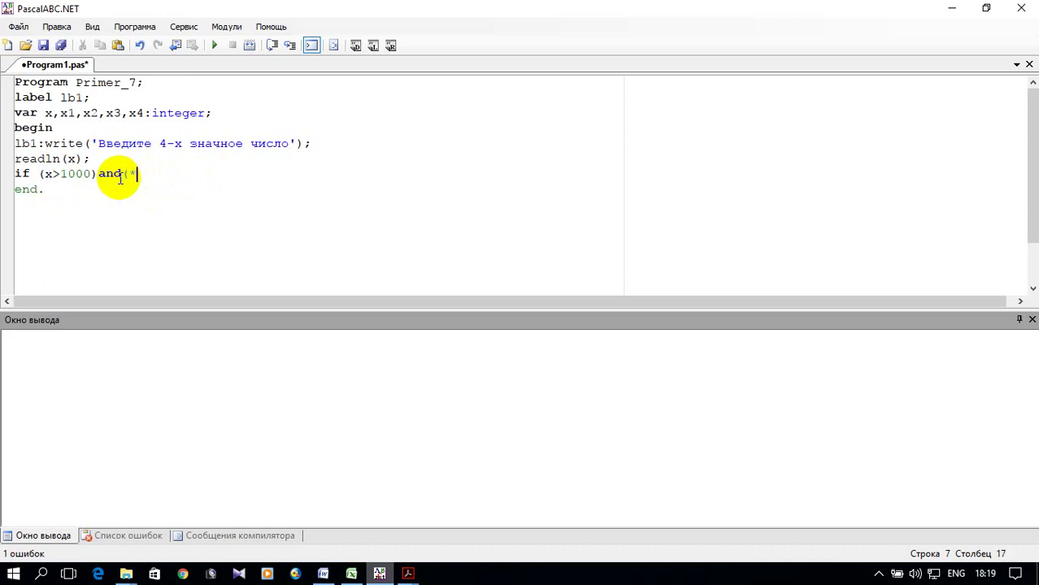
pyautogui.press('BackSpace')
pyautogui.write('x')
pyautogui.write('<=9999')
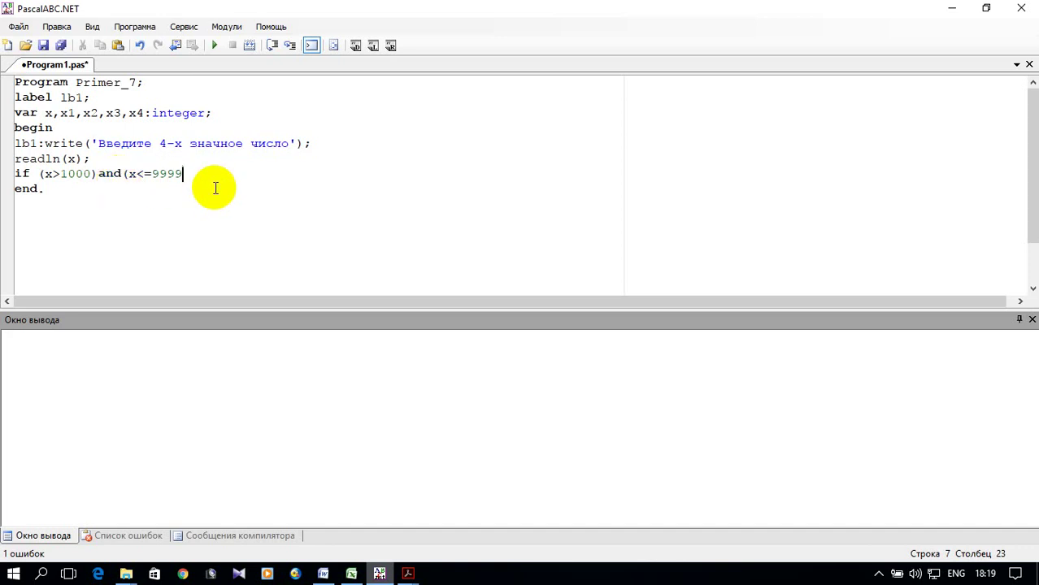
pyautogui.click(54, 174)
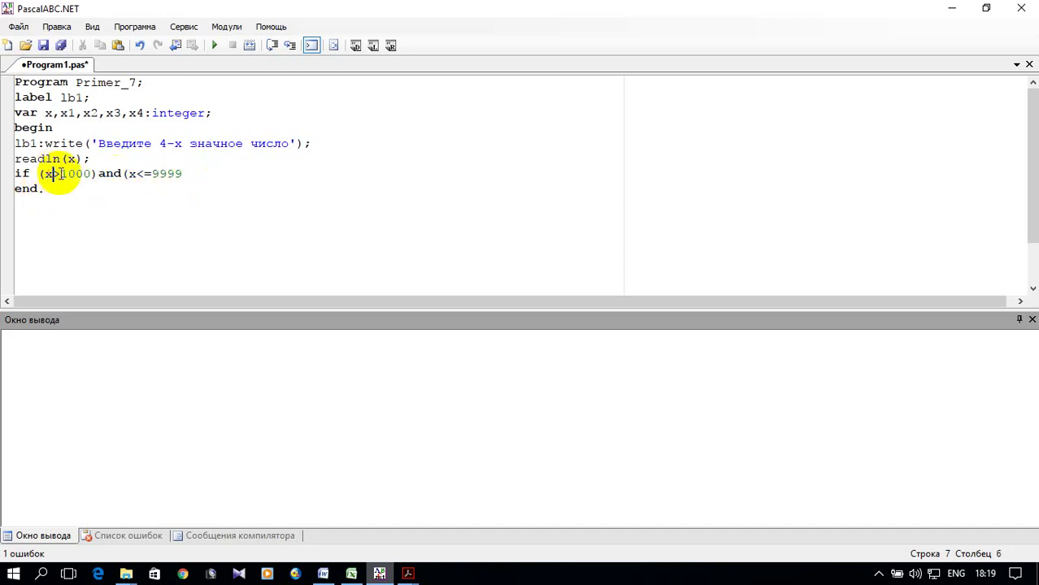
pyautogui.write('=')
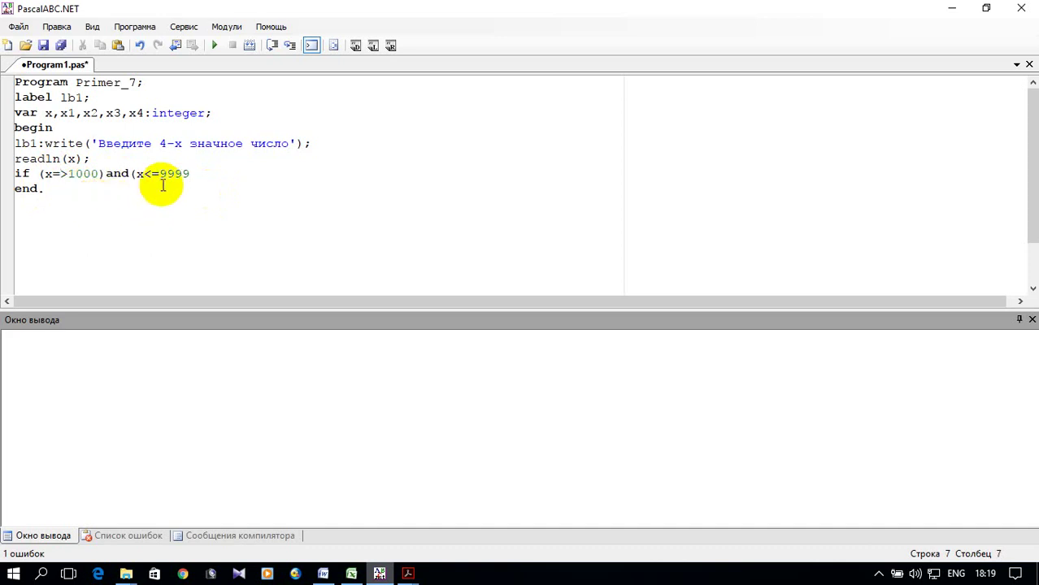
pyautogui.click(206, 174)
pyautogui.write(')')
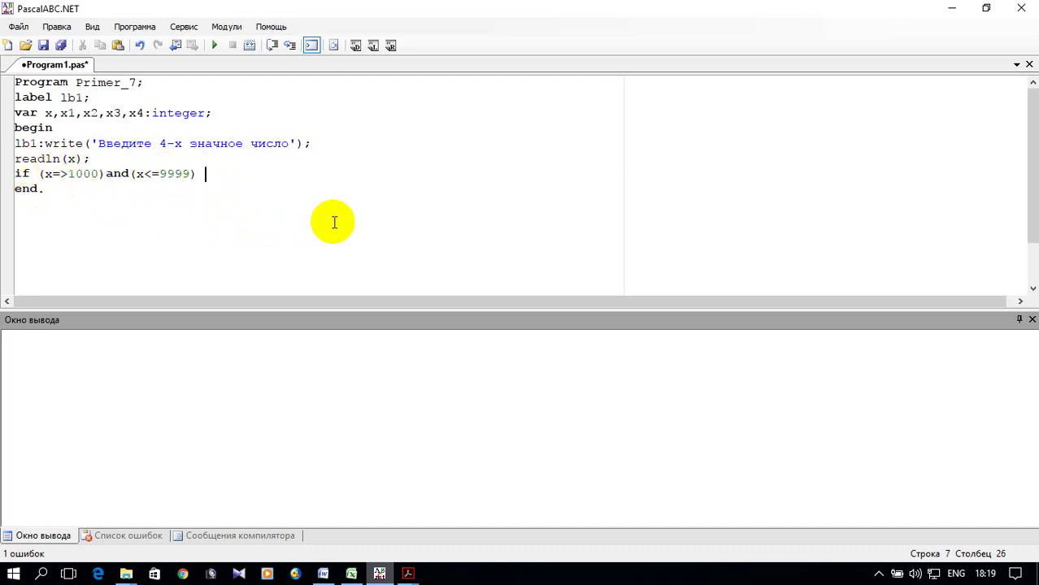
# Follow the condition with then begin end, without a trailing semicolon.
pyautogui.write('thr')
pyautogui.press('BackSpace')
pyautogui.write('en')
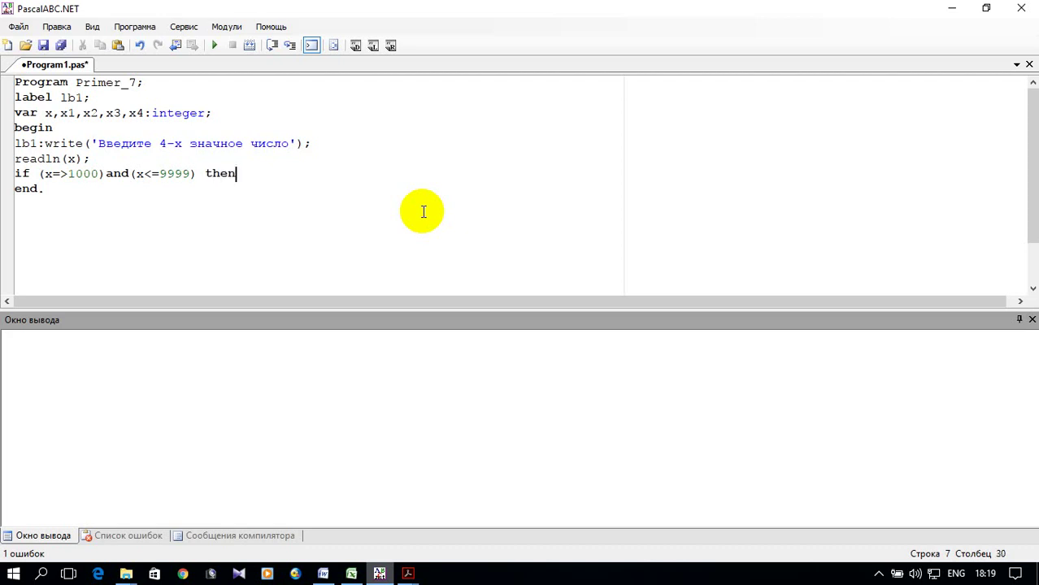
pyautogui.write(' begin')
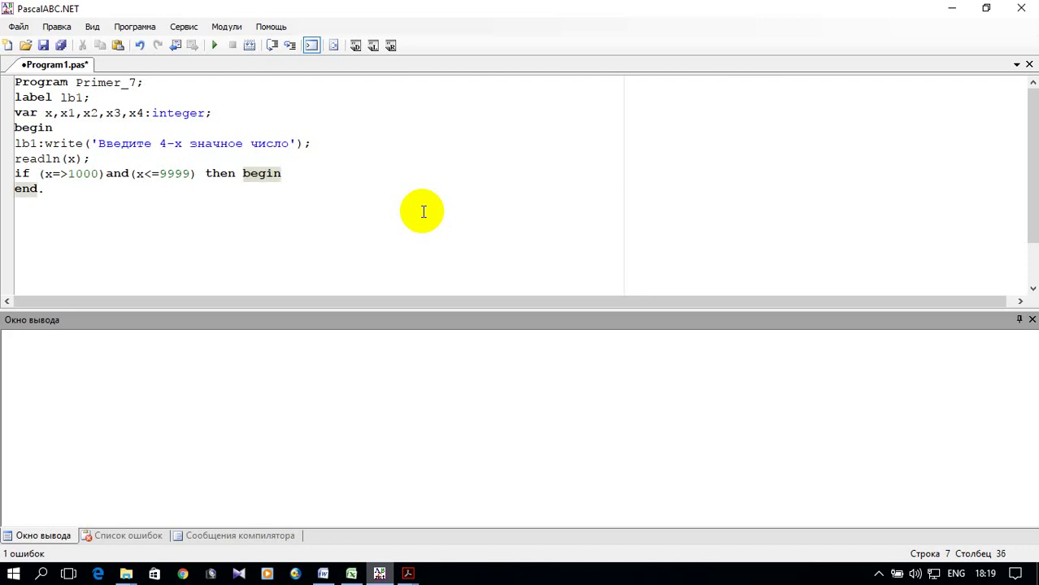
pyautogui.write(' end')
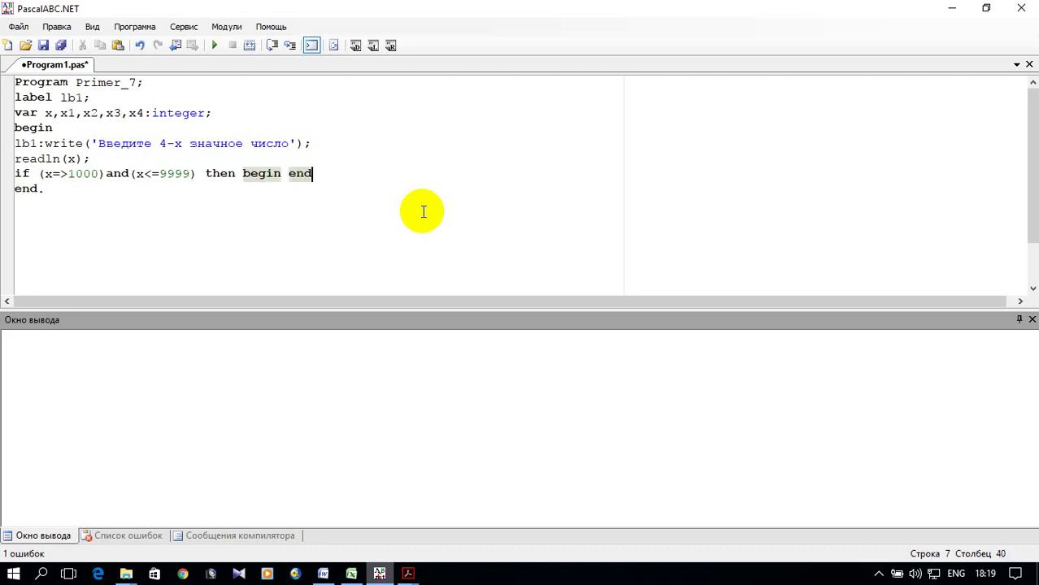
pyautogui.write(';')
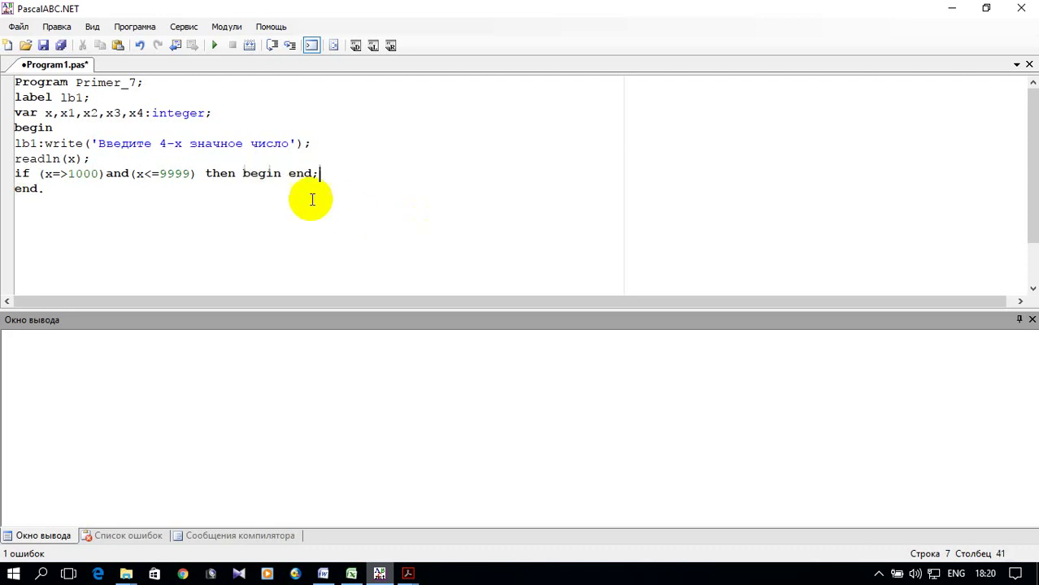
pyautogui.press('BackSpace')
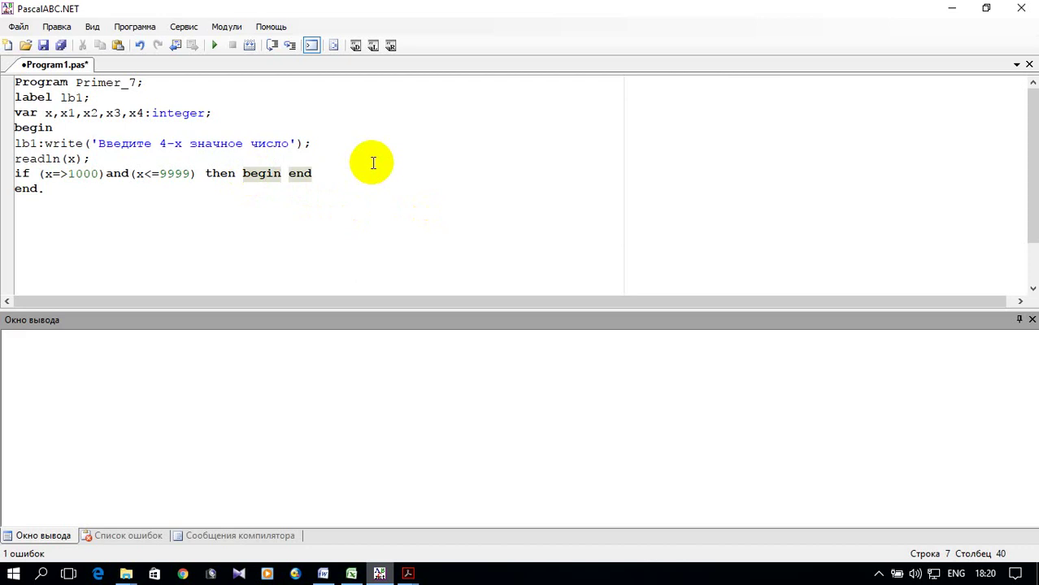
# Add x1:=x div 1000; and put begin, that line and end on separate indented lines.
pyautogui.click(282, 174)
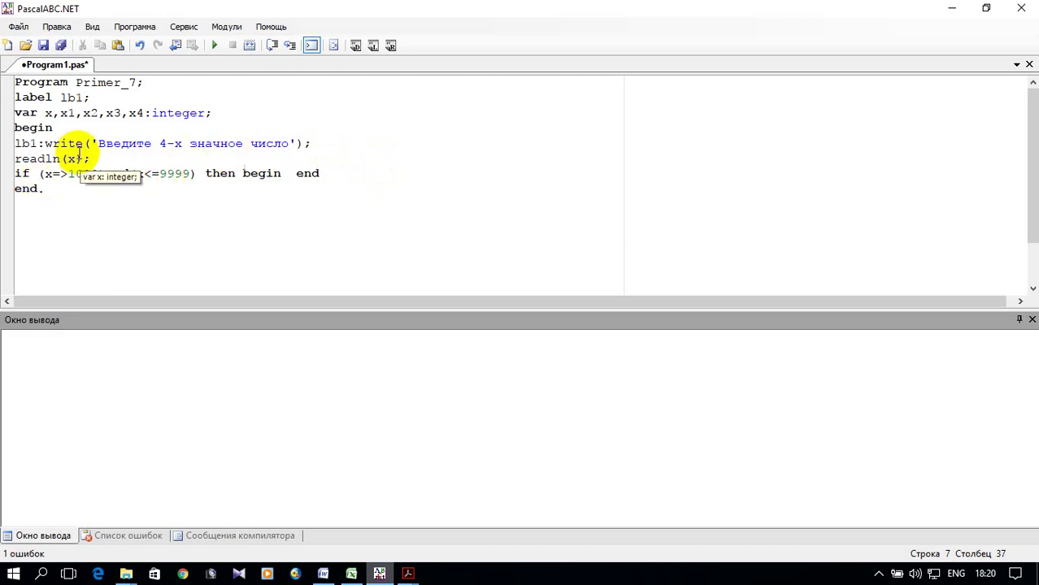
pyautogui.write('x1:=x div')
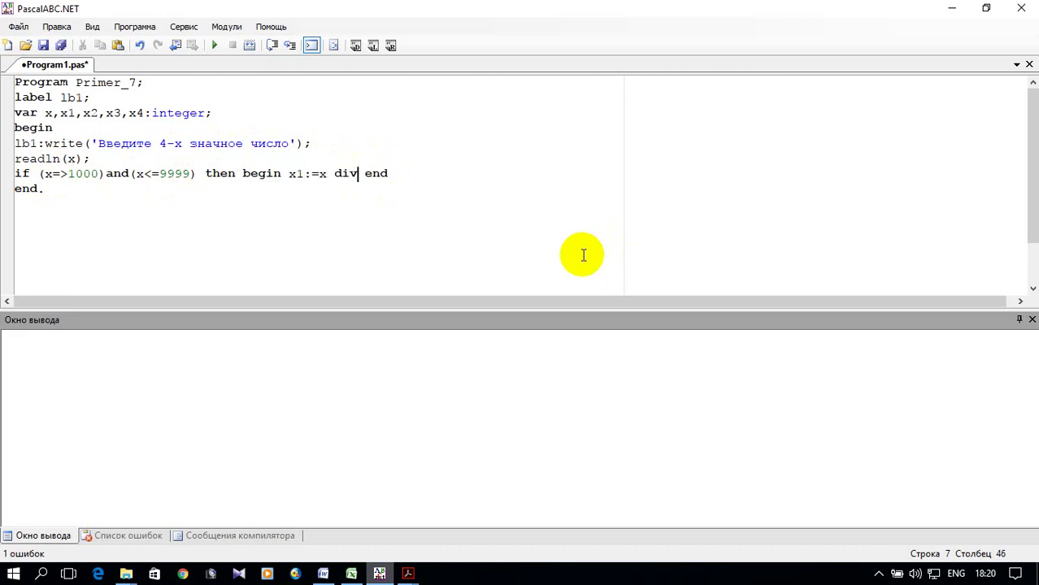
pyautogui.write(' 1000')
pyautogui.write(';')
pyautogui.click(243, 173)
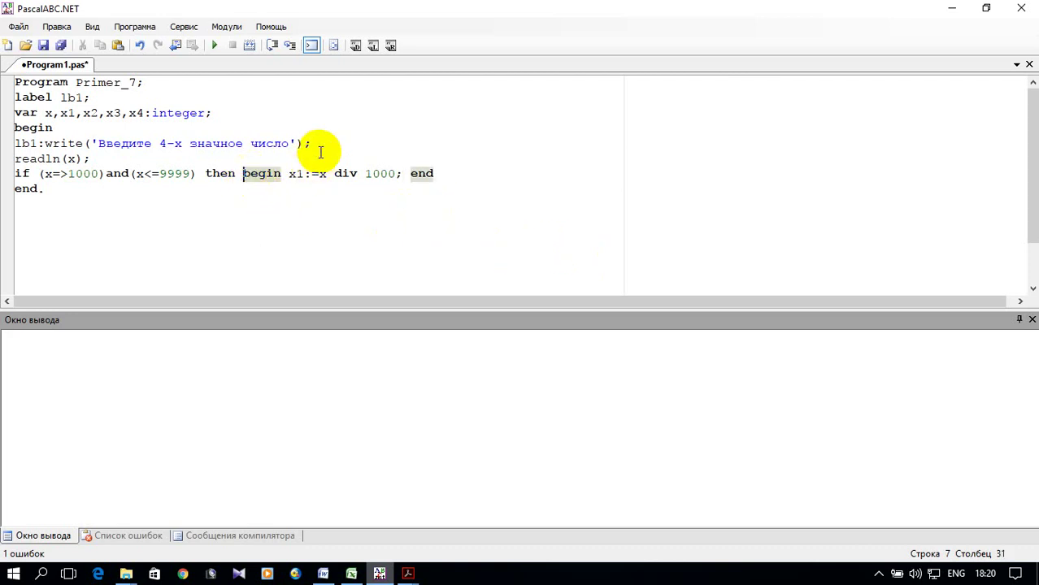
pyautogui.press('Return')
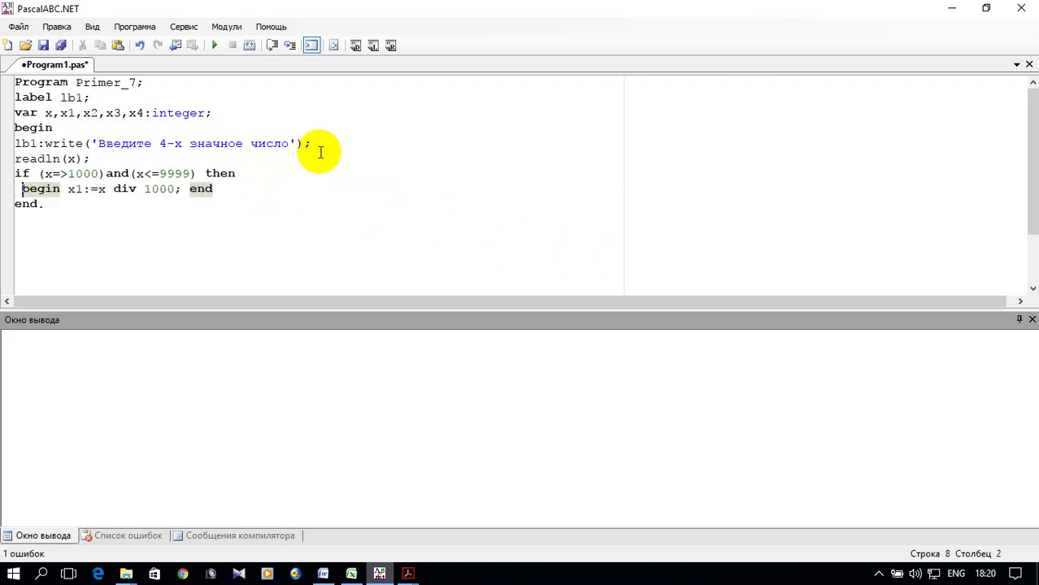
pyautogui.press('Right')
pyautogui.press('Right')
pyautogui.press('Right')
pyautogui.press('Right')
pyautogui.press('Right')
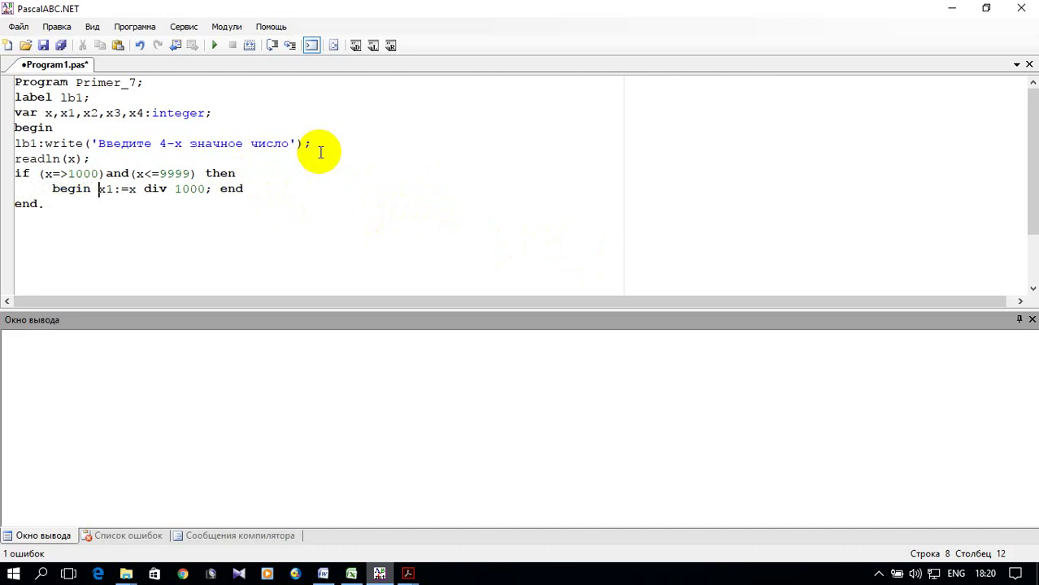
pyautogui.press('Return')
pyautogui.press('Right')
pyautogui.press('Right')
pyautogui.press('Right')
pyautogui.press('Right')
pyautogui.press('Right')
pyautogui.press('Right')
pyautogui.press('Right')
pyautogui.press('Right')
pyautogui.press('Right')
pyautogui.press('Left')
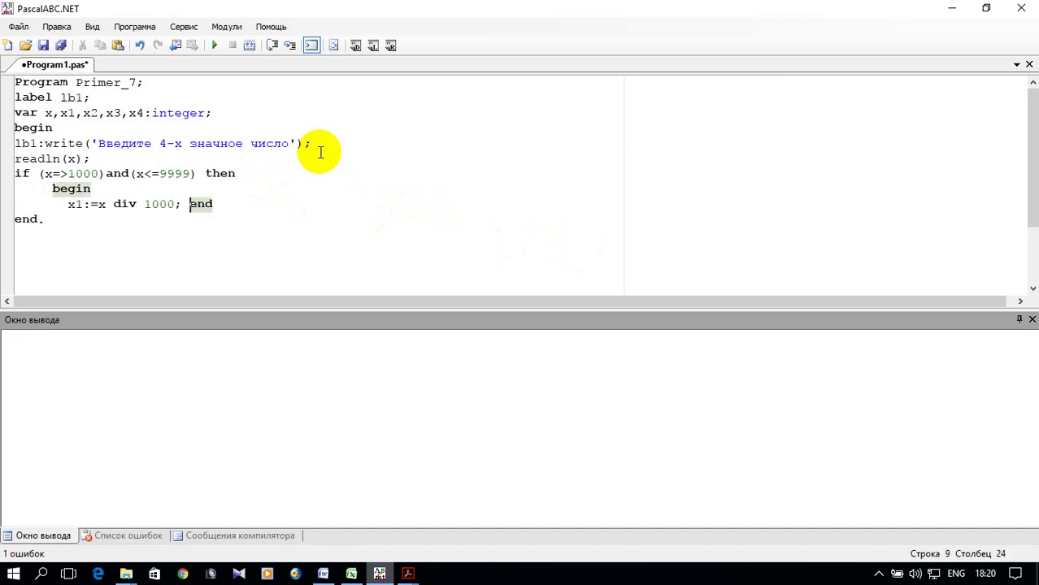
pyautogui.press('Return')
pyautogui.press('BackSpace')
pyautogui.press('BackSpace')
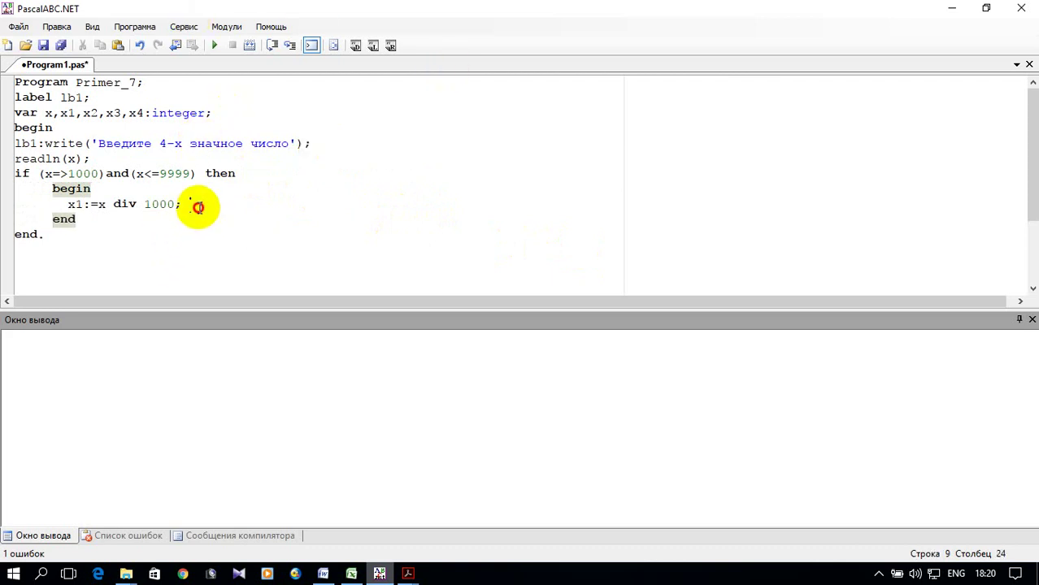
# Start the second-digit line x2:=x div 100 below the x1 line.
pyautogui.click(199, 206)
pyautogui.press('Return')
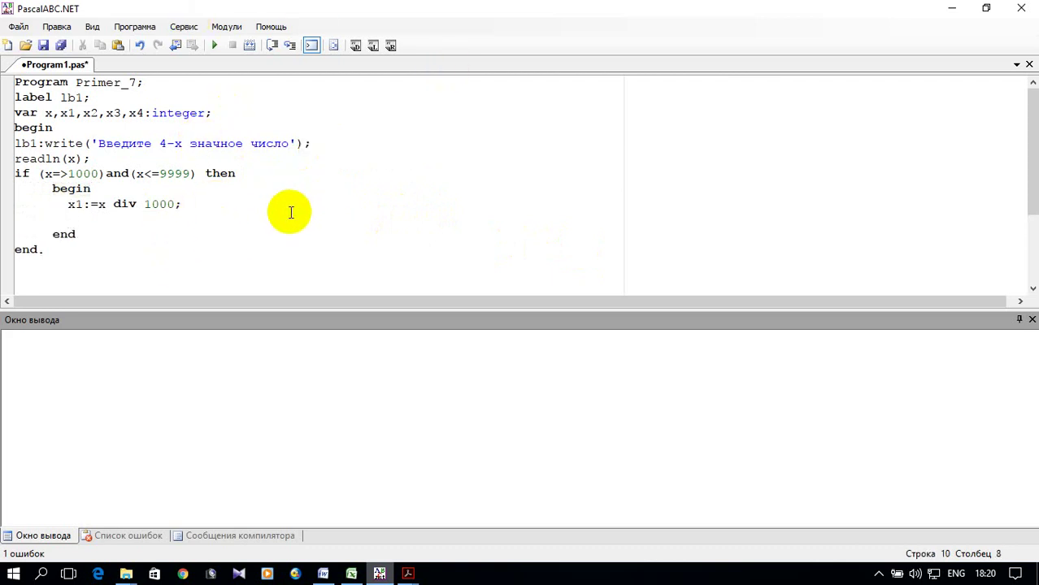
pyautogui.write('x2')
pyautogui.write(':=')
pyautogui.write('x')
pyautogui.write(' div ')
pyautogui.write('2')
pyautogui.press('BackSpace')
pyautogui.write('100')
# Finish x2:=x div 100-x1*10; and add x3:=x div 10-x1*100-x2*10;.
pyautogui.press('BackSpace')
pyautogui.write('-x1*10')
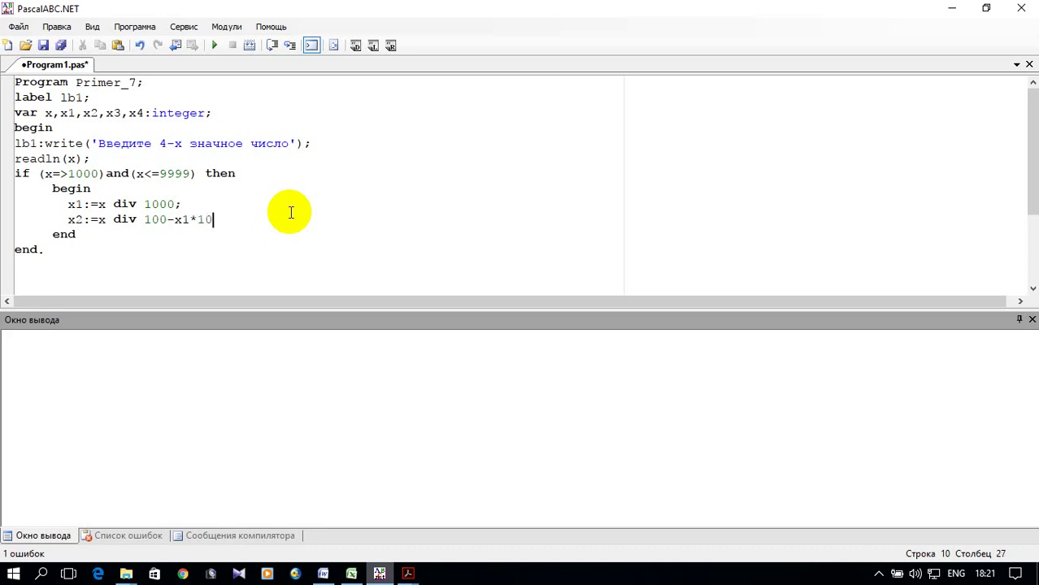
pyautogui.write(';')
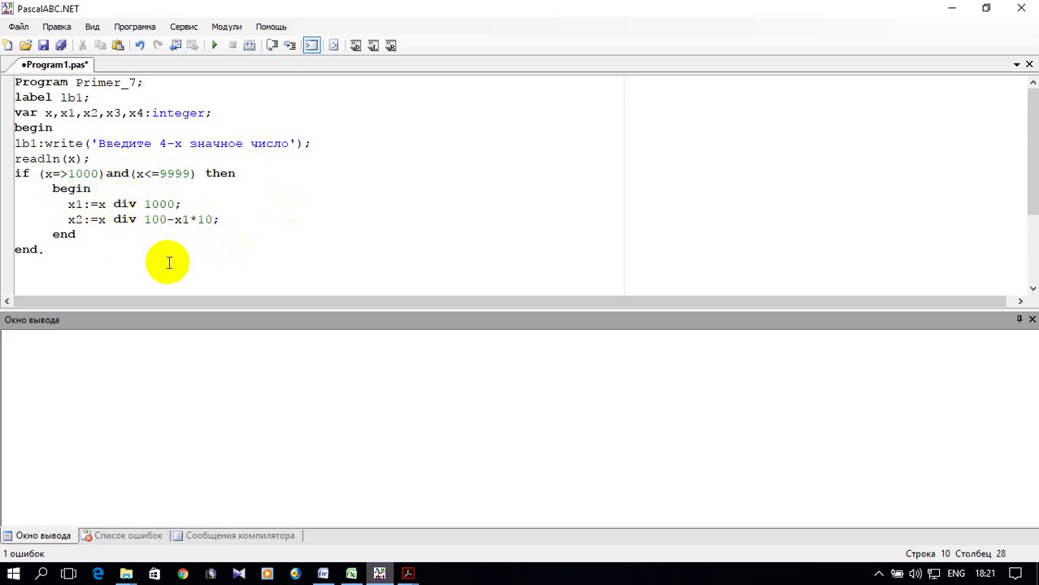
pyautogui.press('Return')
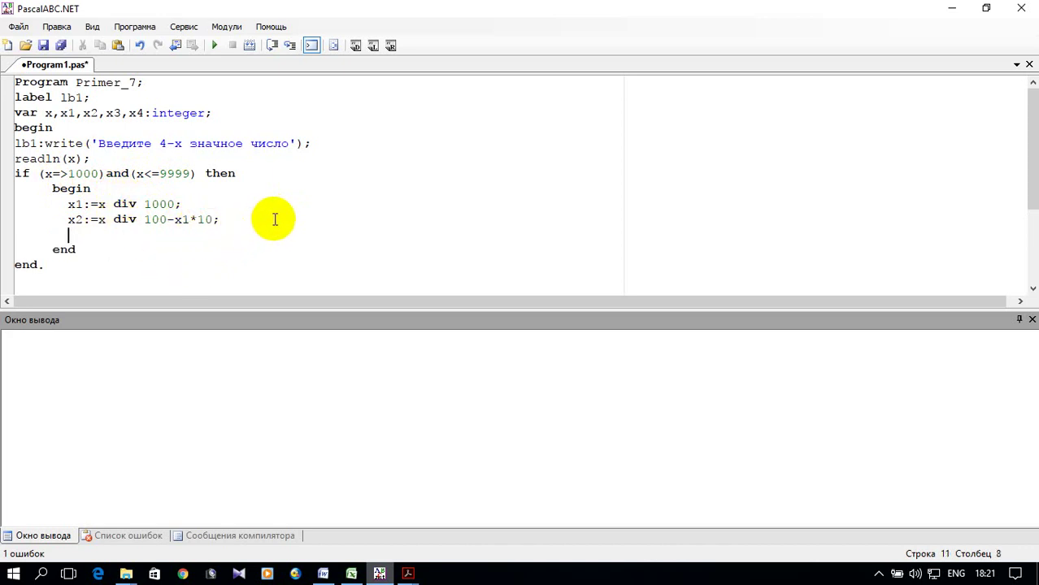
pyautogui.write('x3')
pyautogui.write(':=')
pyautogui.write('x')
pyautogui.write(' div 10')
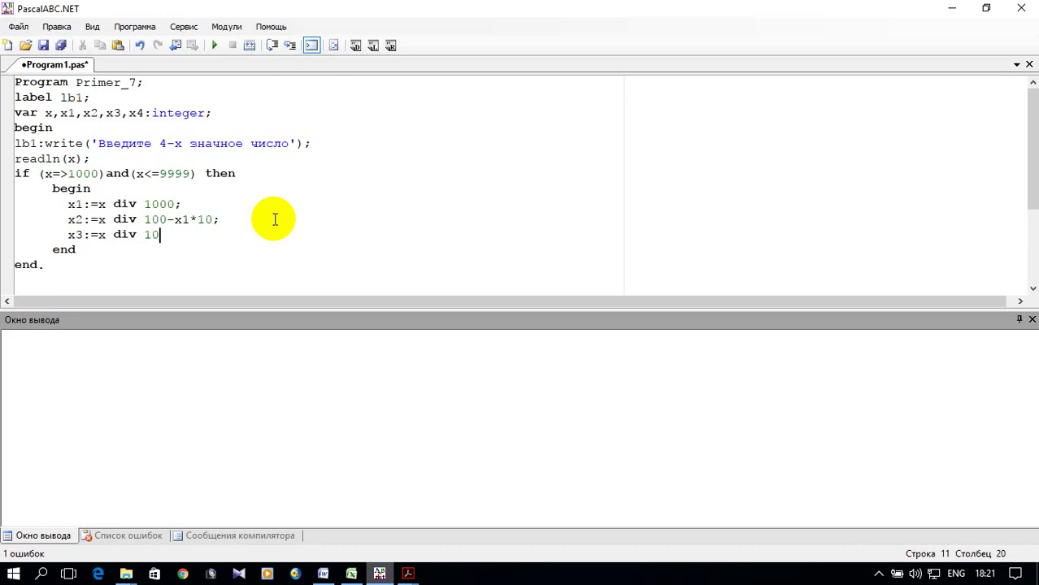
pyautogui.write('-')
pyautogui.write('x1')
pyautogui.write('8')
pyautogui.press('BackSpace')
pyautogui.write('*100')
pyautogui.write('-')
pyautogui.write('x2')
pyautogui.write('*10;')
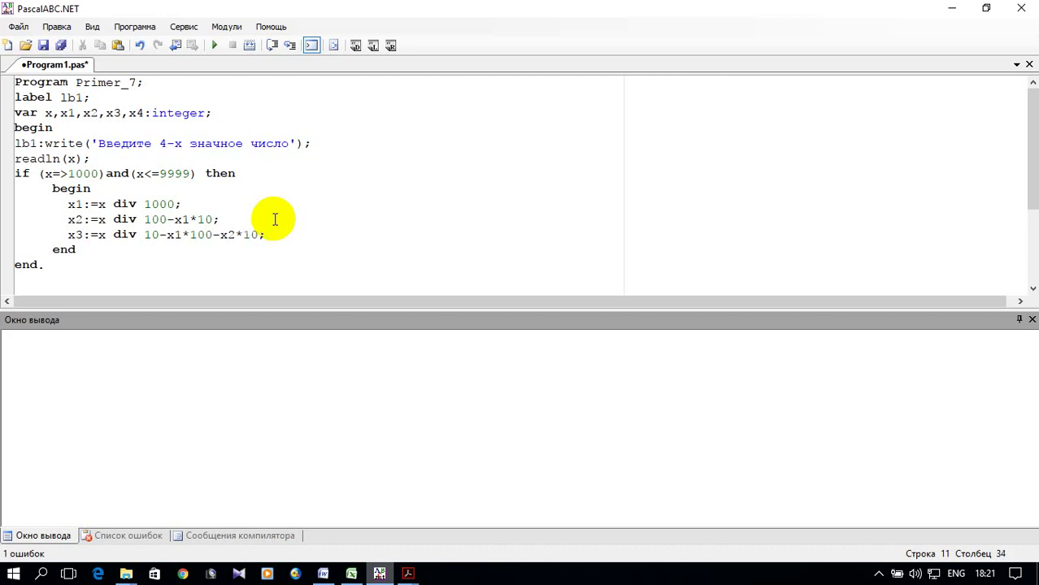
pyautogui.press('Return')
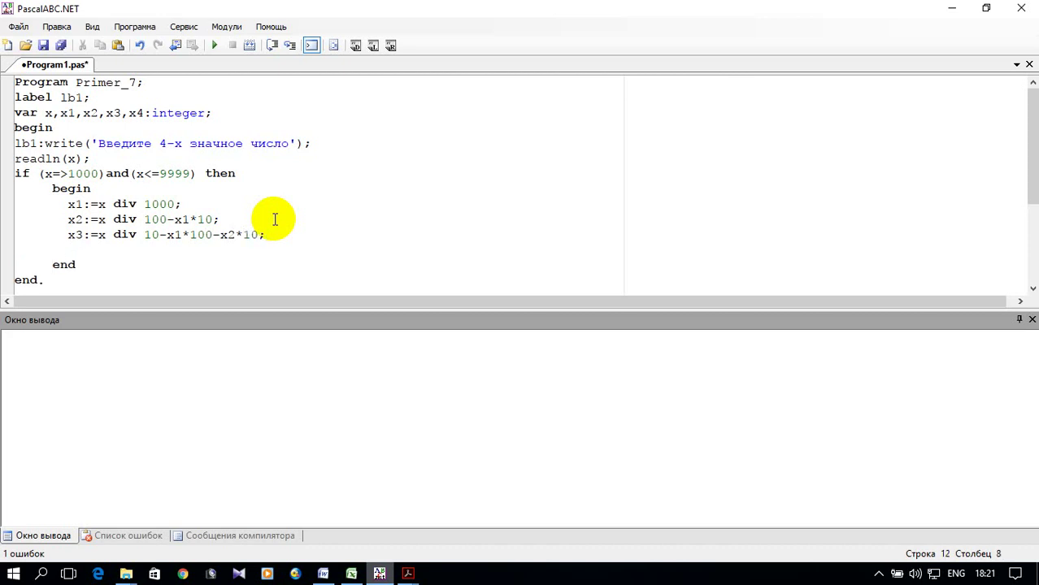
# Add x4:=x-x1*1000-x2*100_x3*10; and begin an output line Writeln(' 1-.
pyautogui.scroll(-1, 275, 219)
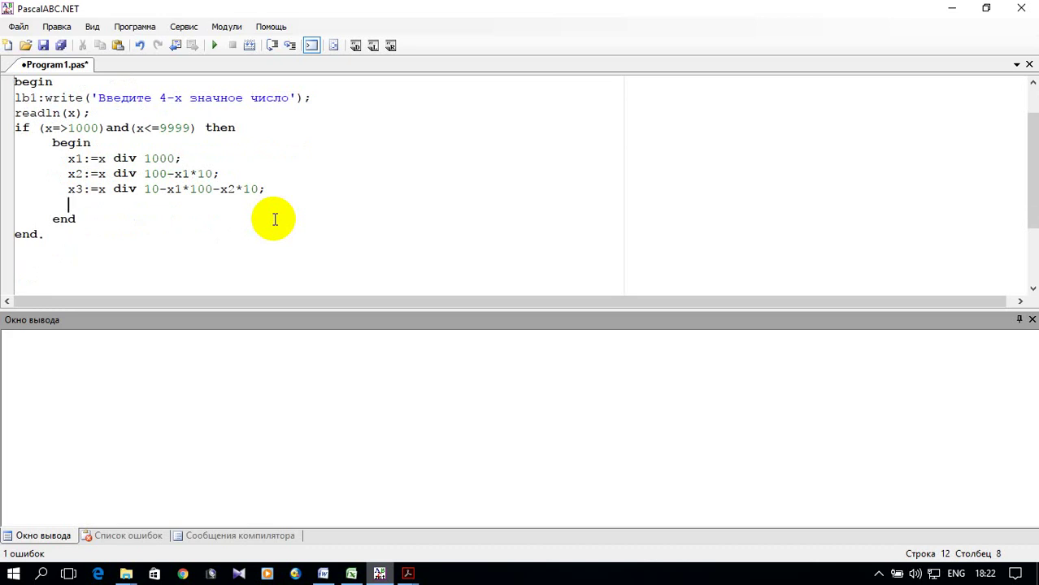
pyautogui.write('x')
pyautogui.write('4:=x-')
pyautogui.write('x1')
pyautogui.write('+1000')
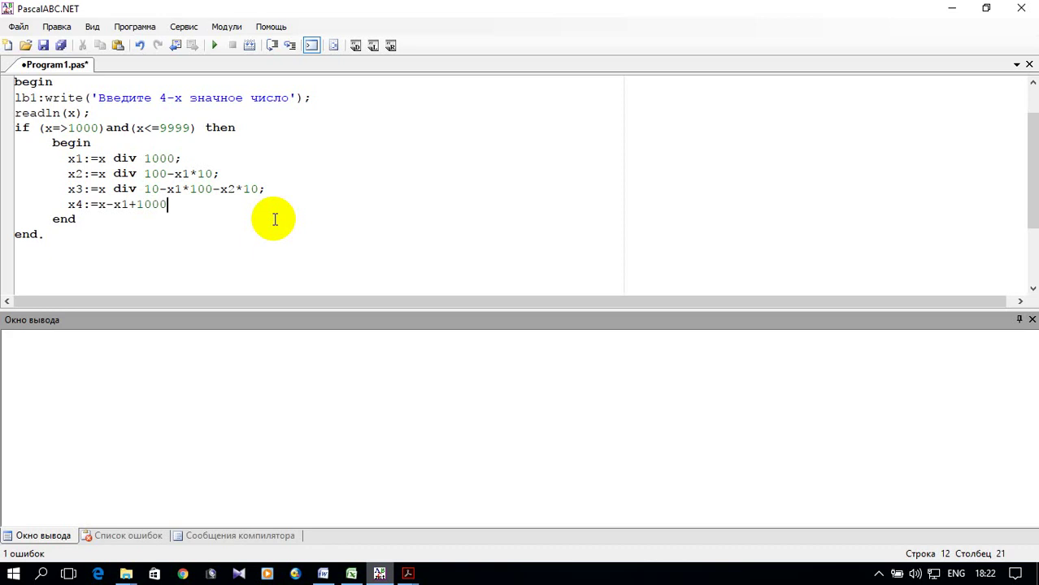
pyautogui.click(136, 204)
pyautogui.press('BackSpace')
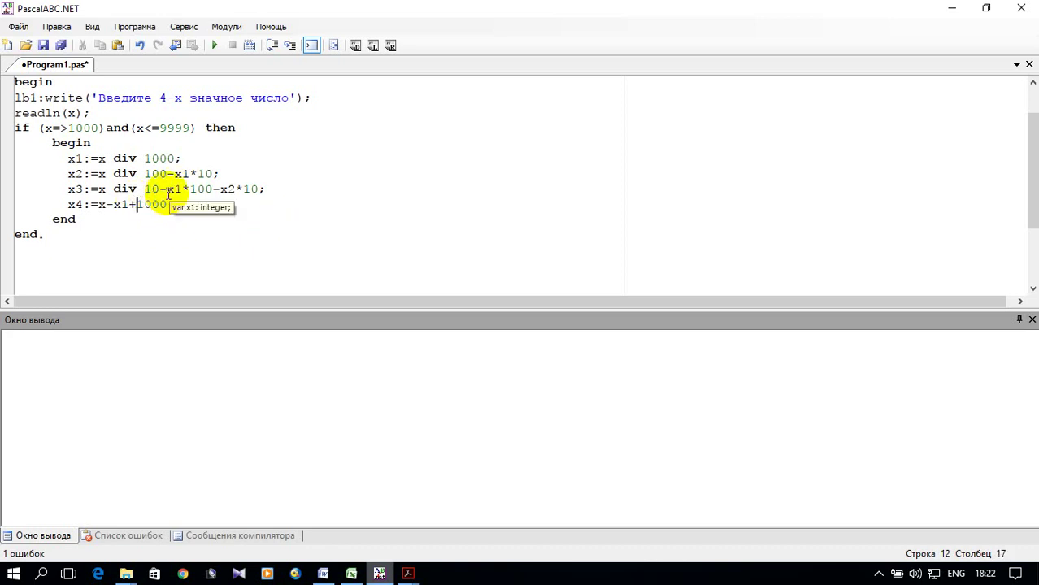
pyautogui.write('*')
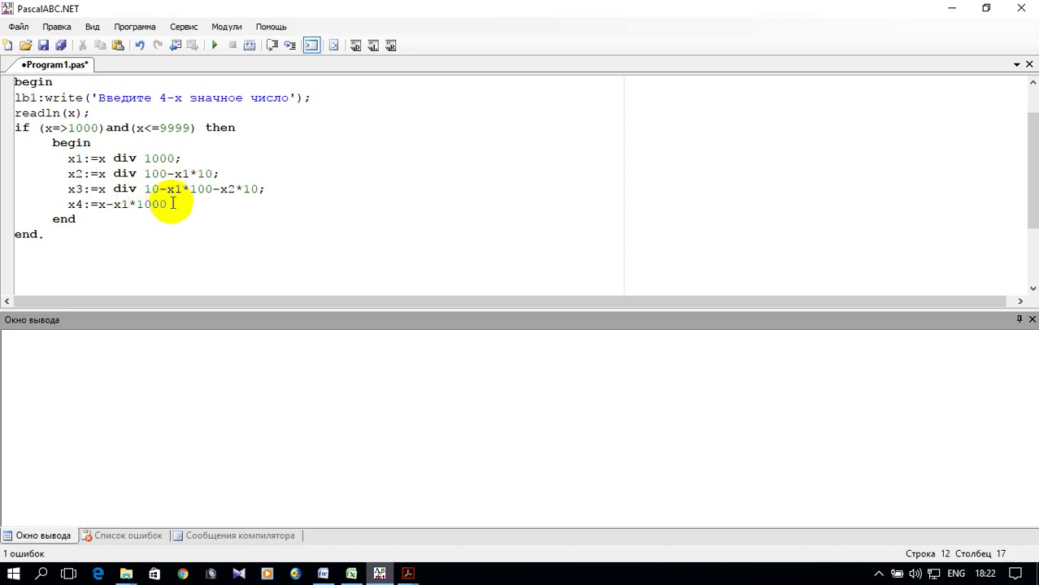
pyautogui.click(176, 209)
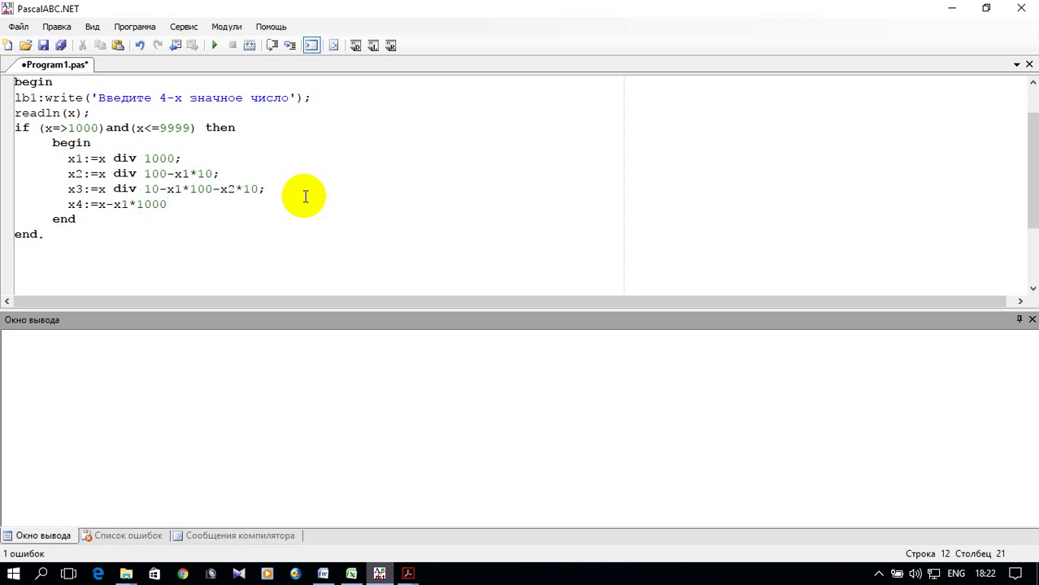
pyautogui.write('-x2')
pyautogui.write('*1')
pyautogui.write('00')
pyautogui.write('_')
pyautogui.write('x')
pyautogui.write('3')
pyautogui.write('*')
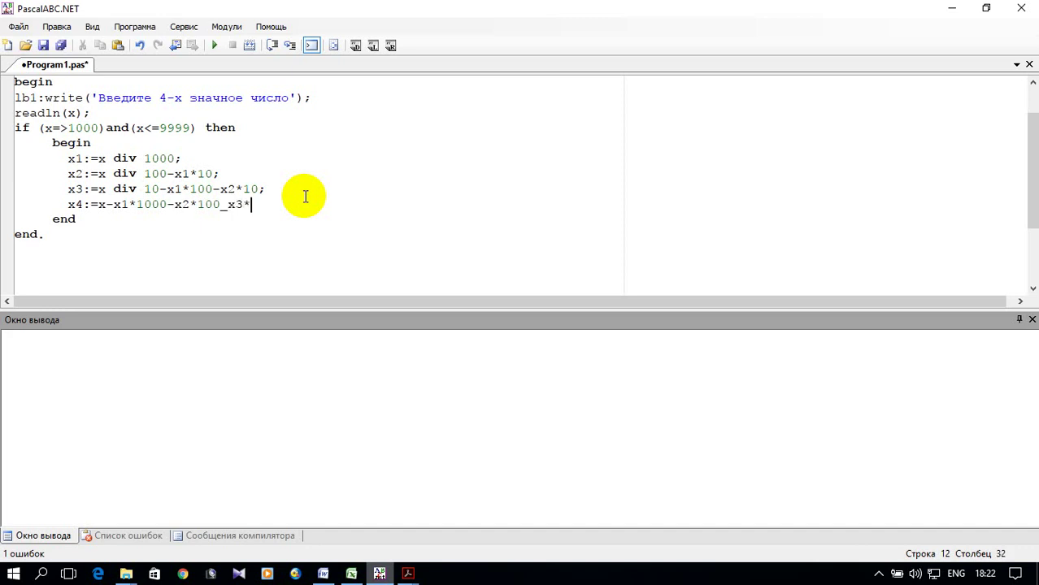
pyautogui.write('10;')
pyautogui.press('Return')
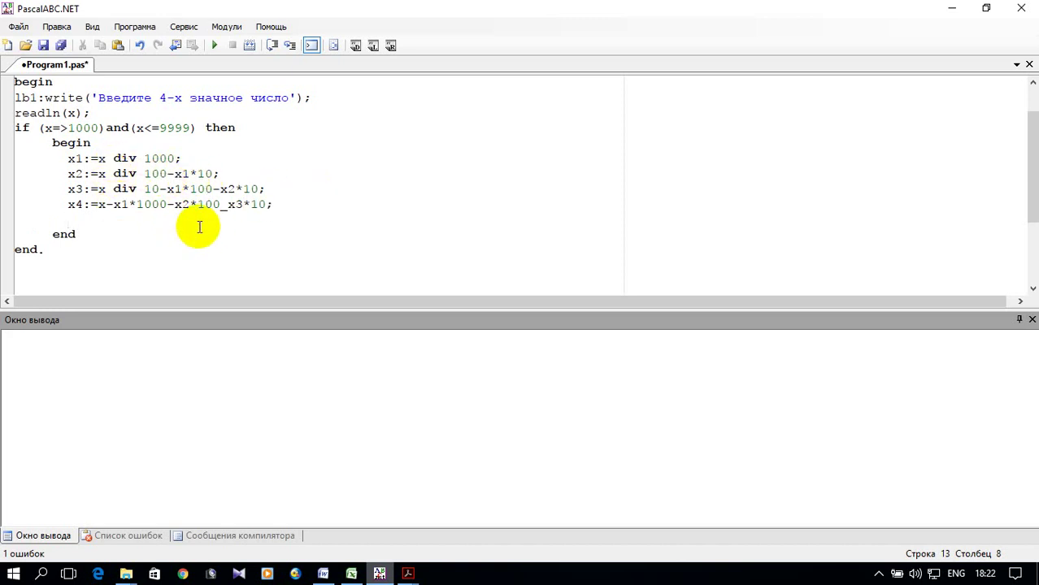
pyautogui.write('Write')
pyautogui.write('ln(')
pyautogui.write("'")
pyautogui.write(' 1')
pyautogui.write('-z')
# Make the line read Writeln(' 1-я=',x1, and select the ' 1-я=',x1, part.
pyautogui.press('BackSpace')
pyautogui.hotkey('alt', 'shift')
pyautogui.write('я')
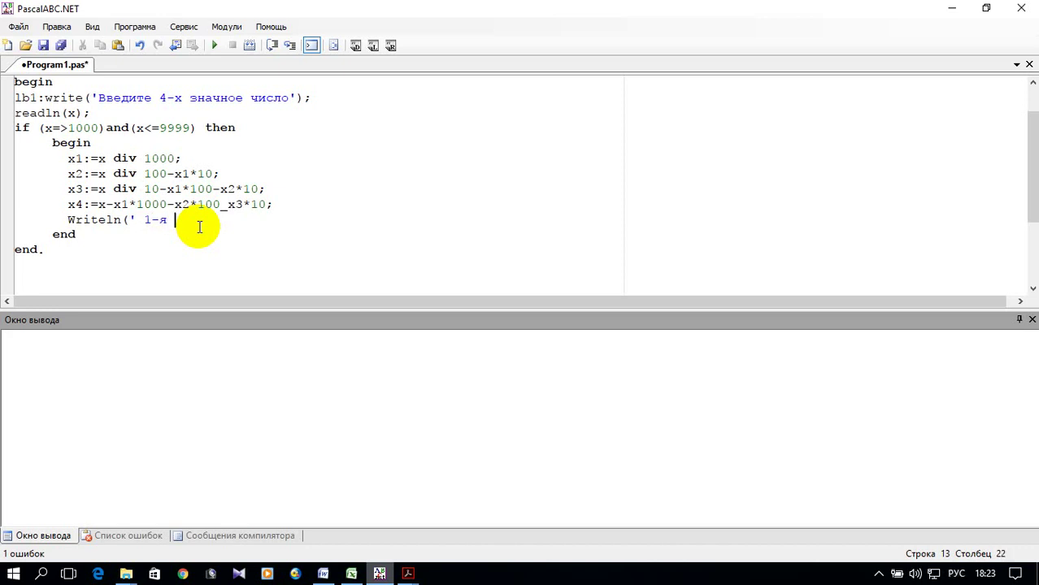
pyautogui.write(' ц')
pyautogui.press('BackSpace')
pyautogui.press('BackSpace')
pyautogui.write('=')
pyautogui.hotkey('alt', 'shift')
pyautogui.write("'")
pyautogui.write(',x1')
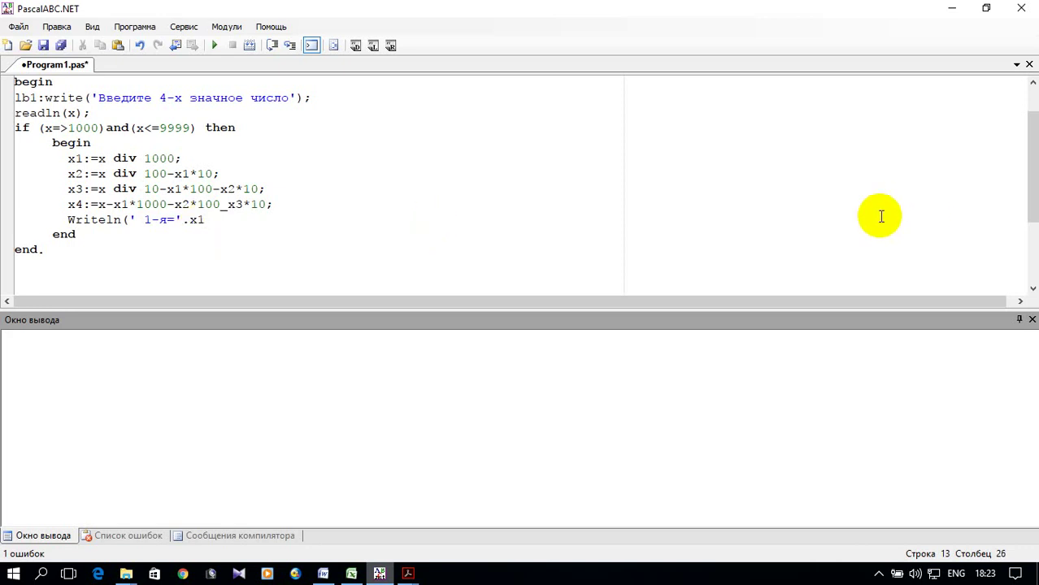
pyautogui.press('Left')
pyautogui.press('Left')
pyautogui.press('BackSpace')
pyautogui.write(',')
pyautogui.press('Right')
pyautogui.press('Right')
pyautogui.write(',')
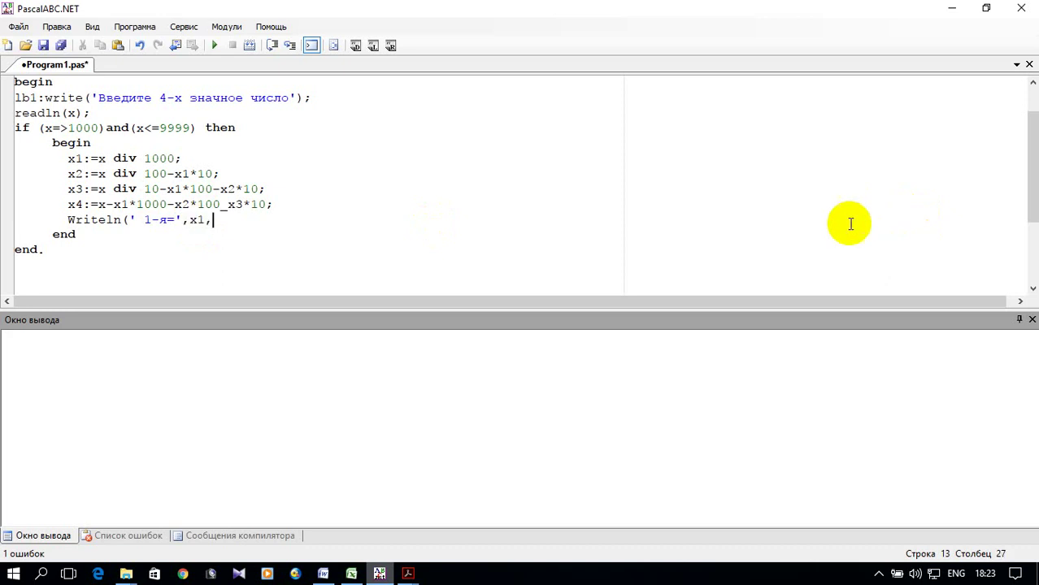
pyautogui.click(128, 221)
pyautogui.moveTo(128, 221); pyautogui.dragTo(219, 218)
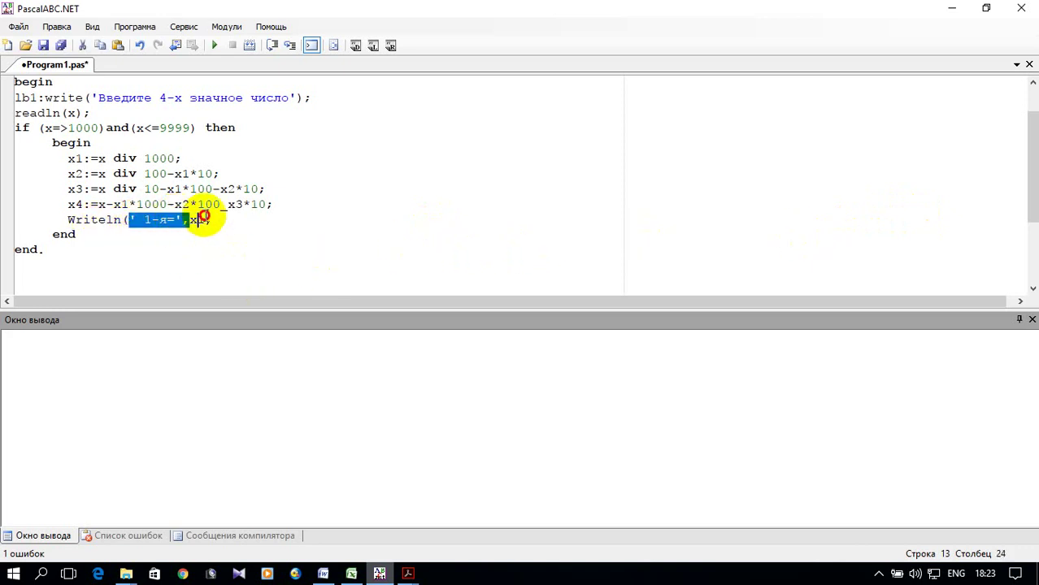
# Copy ' 1-я=',x1, and paste it three more times at the line end.
pyautogui.rightClick(200, 221)
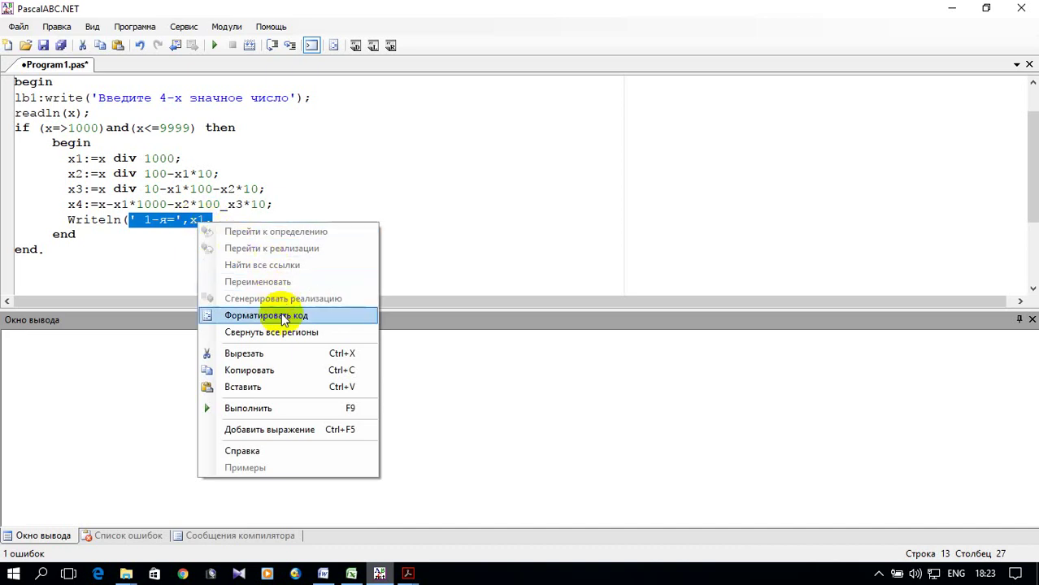
pyautogui.click(276, 370)
pyautogui.click(220, 221)
pyautogui.rightClick(224, 224)
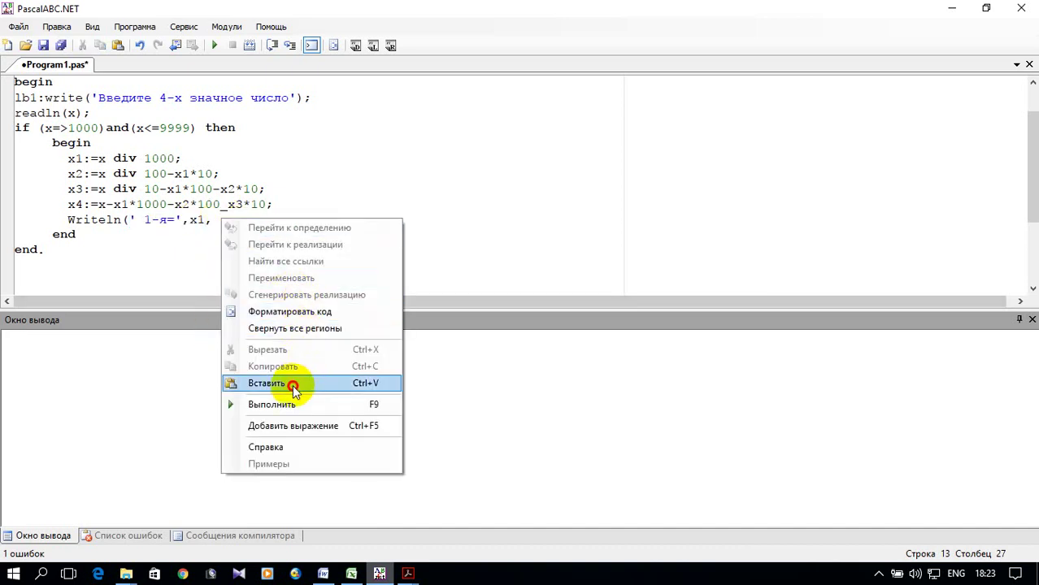
pyautogui.click(274, 384)
pyautogui.rightClick(313, 224)
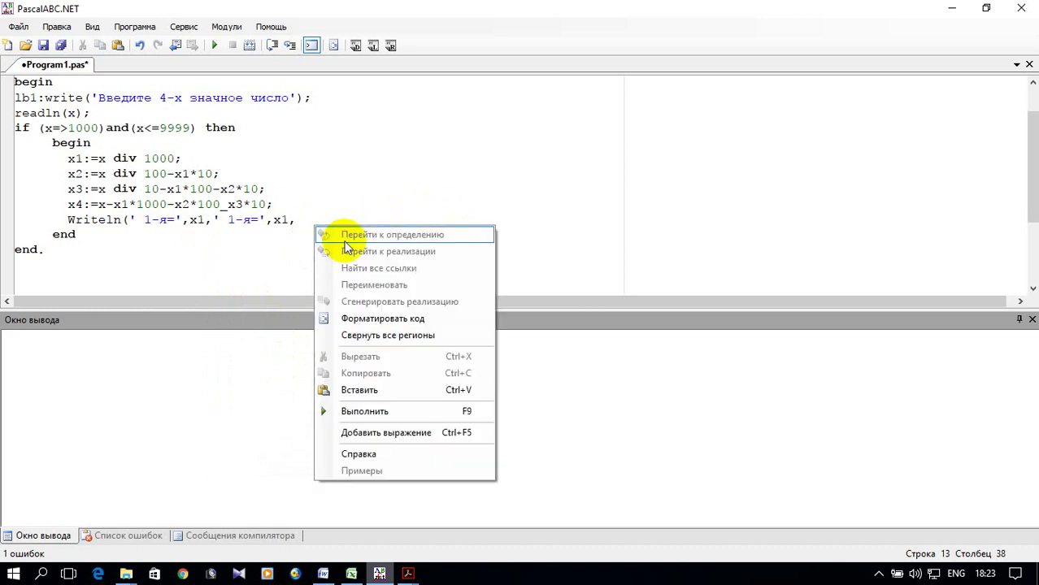
pyautogui.click(391, 389)
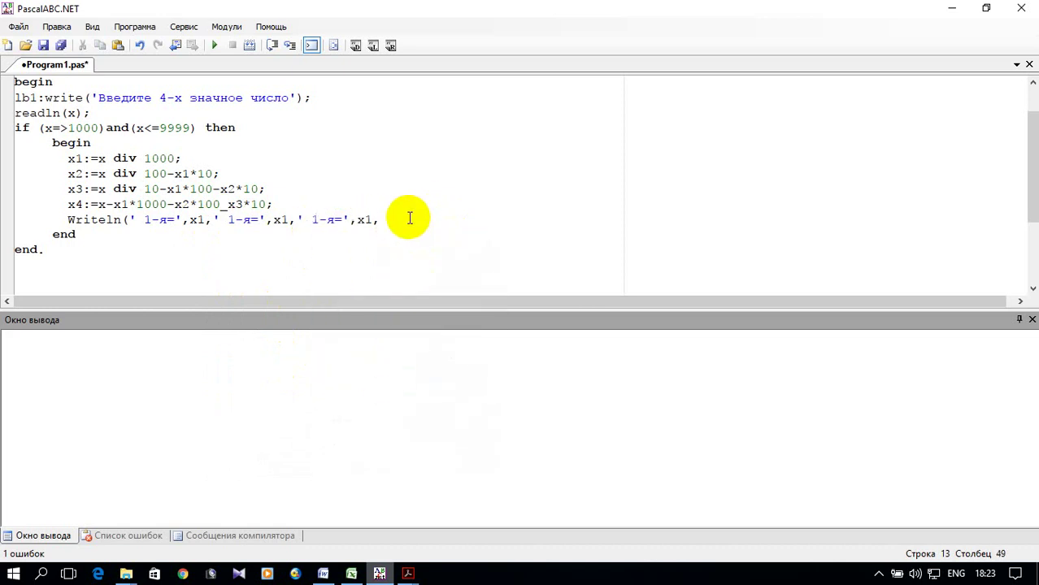
pyautogui.rightClick(409, 218)
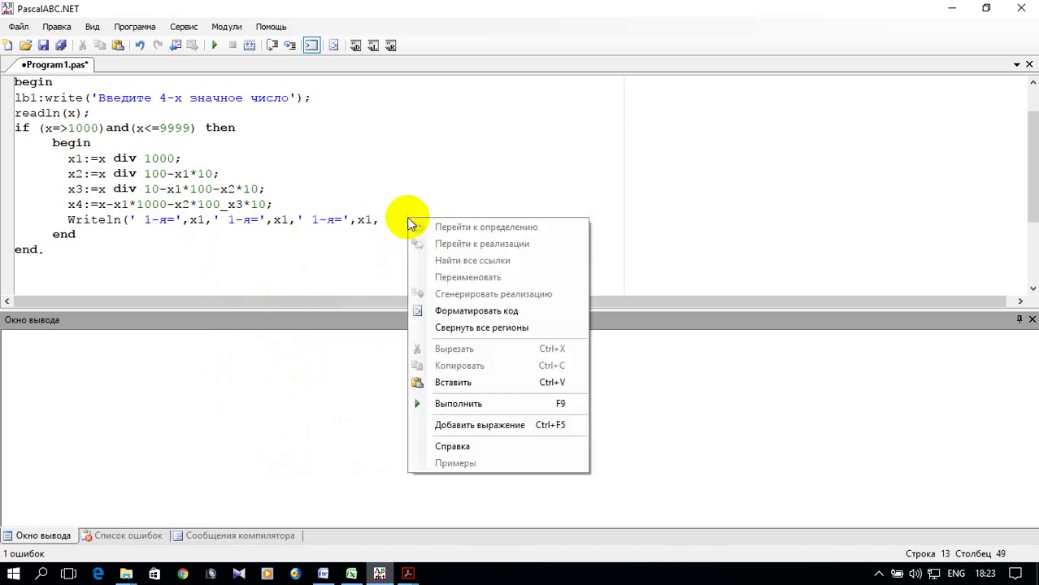
pyautogui.click(463, 384)
# Renumber the pasted copies to 2-я=,x2, 3-я=,x3 and 4-я=,x4.
pyautogui.moveTo(231, 207); pyautogui.dragTo(262, 218)
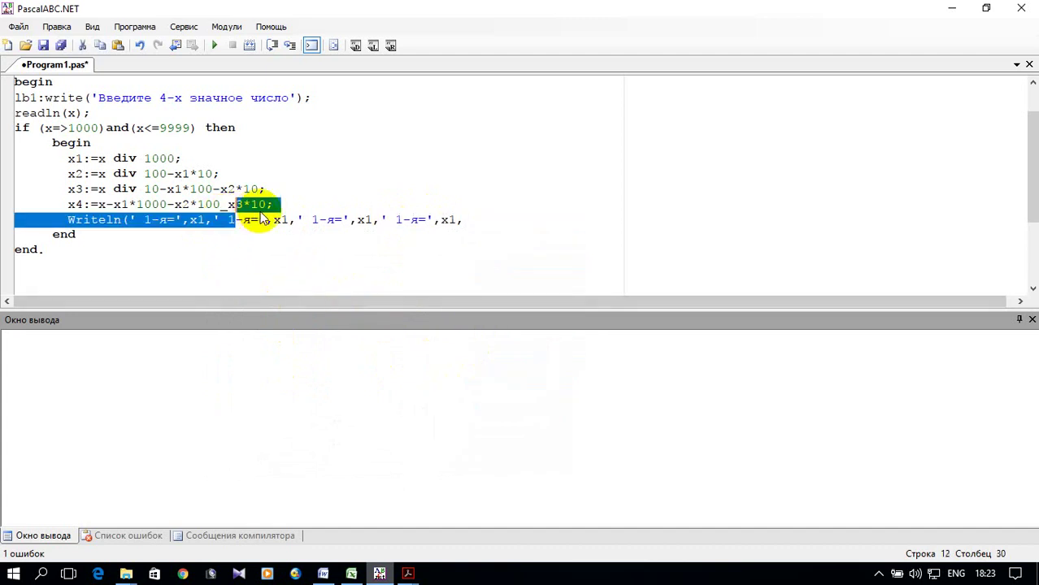
pyautogui.press('Right')
pyautogui.press('BackSpace')
pyautogui.write('2')
pyautogui.press('Right')
pyautogui.press('Right')
pyautogui.press('Right')
pyautogui.press('Right')
pyautogui.press('Right')
pyautogui.press('Right')
pyautogui.press('Right')
pyautogui.press('BackSpace')
pyautogui.write('2')
pyautogui.press('Right')
pyautogui.press('Right')
pyautogui.press('Right')
pyautogui.press('Right')
pyautogui.press('Right')
pyautogui.press('Right')
pyautogui.press('Right')
pyautogui.press('BackSpace')
pyautogui.write('3')
pyautogui.press('Right')
pyautogui.press('Right')
pyautogui.press('Right')
pyautogui.press('Right')
pyautogui.press('Right')
pyautogui.press('Delete')
pyautogui.write('3')
pyautogui.press('Right')
pyautogui.press('Right')
pyautogui.press('Right')
pyautogui.press('Right')
pyautogui.press('BackSpace')
pyautogui.write('4')
pyautogui.press('Right')
pyautogui.press('Right')
pyautogui.press('Right')
pyautogui.press('Right')
pyautogui.press('Right')
pyautogui.press('Right')
pyautogui.press('Right')
pyautogui.press('BackSpace')
pyautogui.write('4')
pyautogui.press('Right')
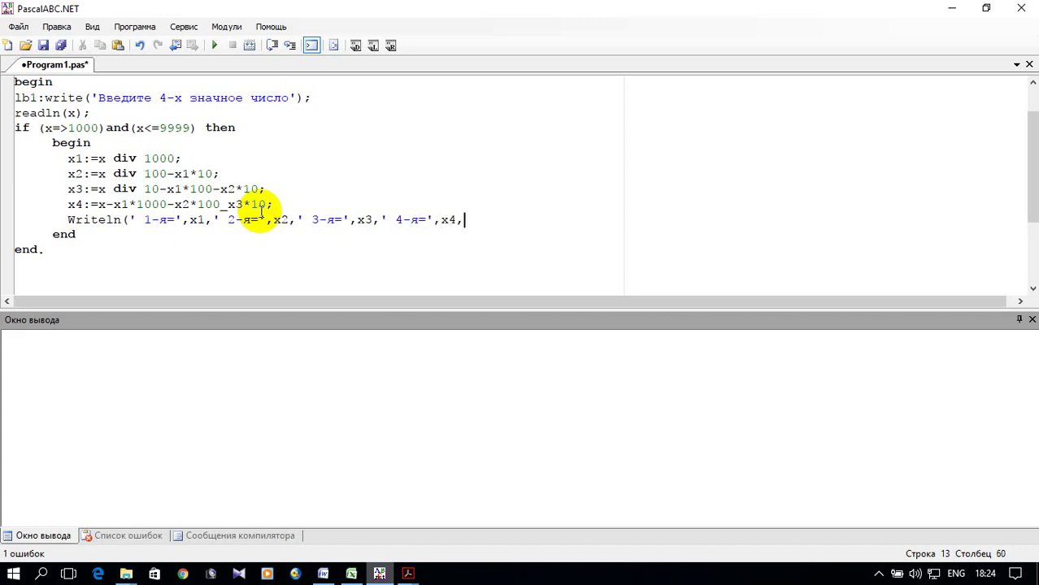
# End the Writeln with ' цифры') to close the output statement.
pyautogui.write("'")
pyautogui.hotkey('alt', 'shift')
pyautogui.write('цифры')
pyautogui.write('э')
pyautogui.press('BackSpace')
pyautogui.hotkey('alt', 'shift')
pyautogui.write("')")
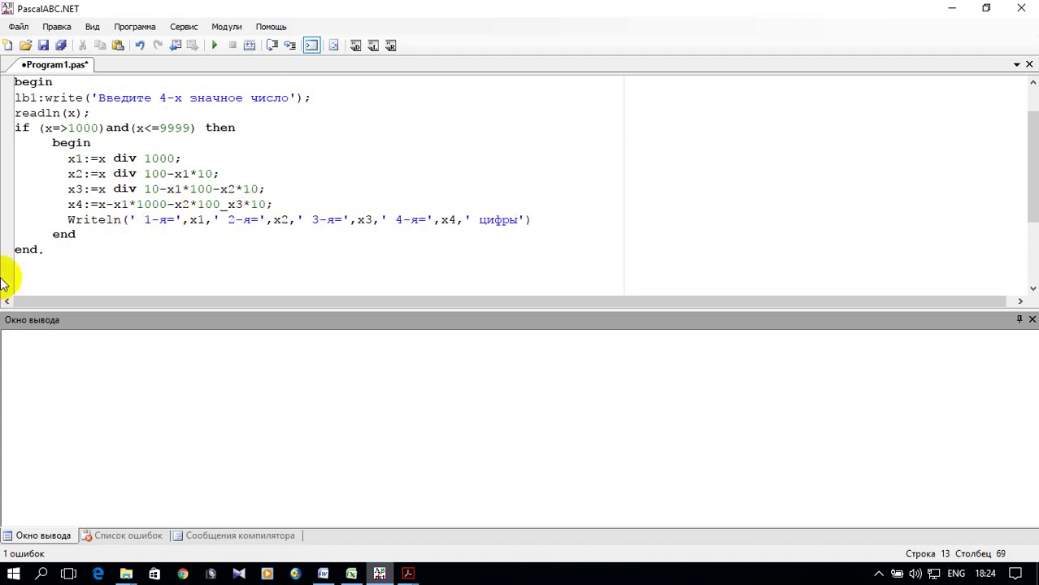
# Close the if block with 'end else goto lb1;' so invalid numbers are re-prompted.
pyautogui.click(121, 234)
pyautogui.write('else')
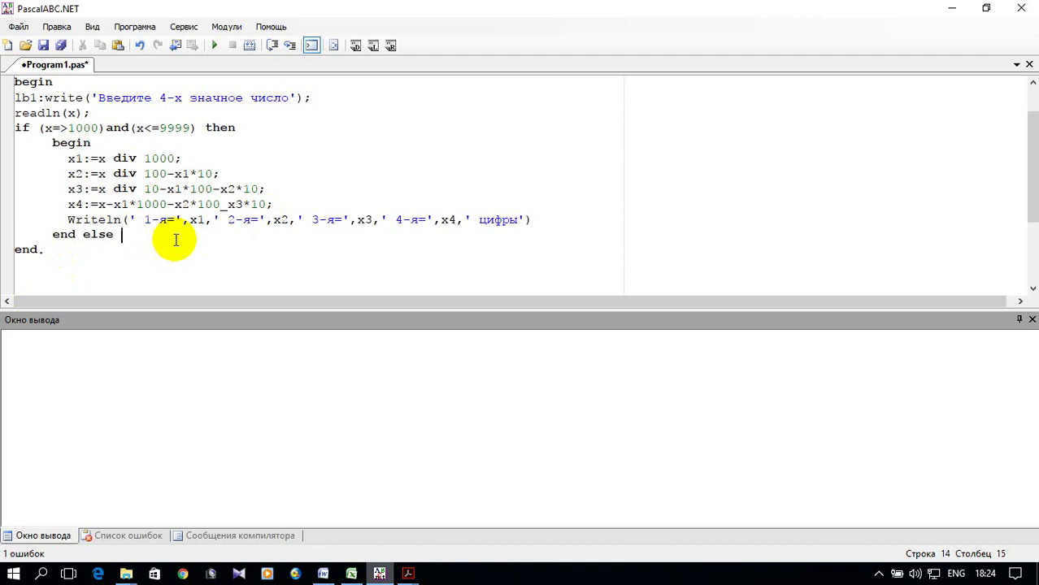
pyautogui.write('begin')
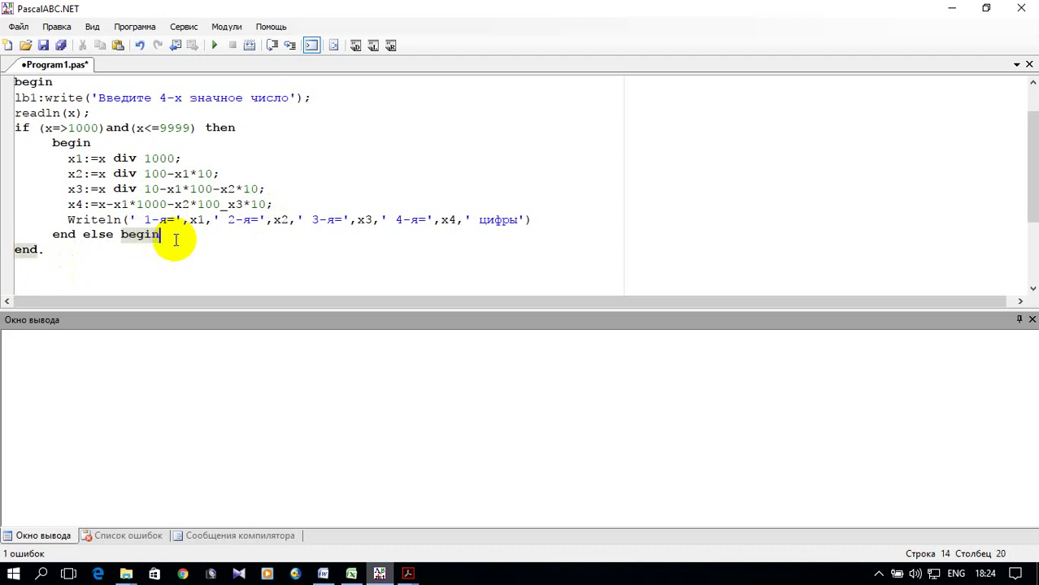
pyautogui.press('BackSpace')
pyautogui.press('BackSpace')
pyautogui.press('BackSpace')
pyautogui.press('BackSpace')
pyautogui.press('BackSpace')
pyautogui.write('goto 1b1')
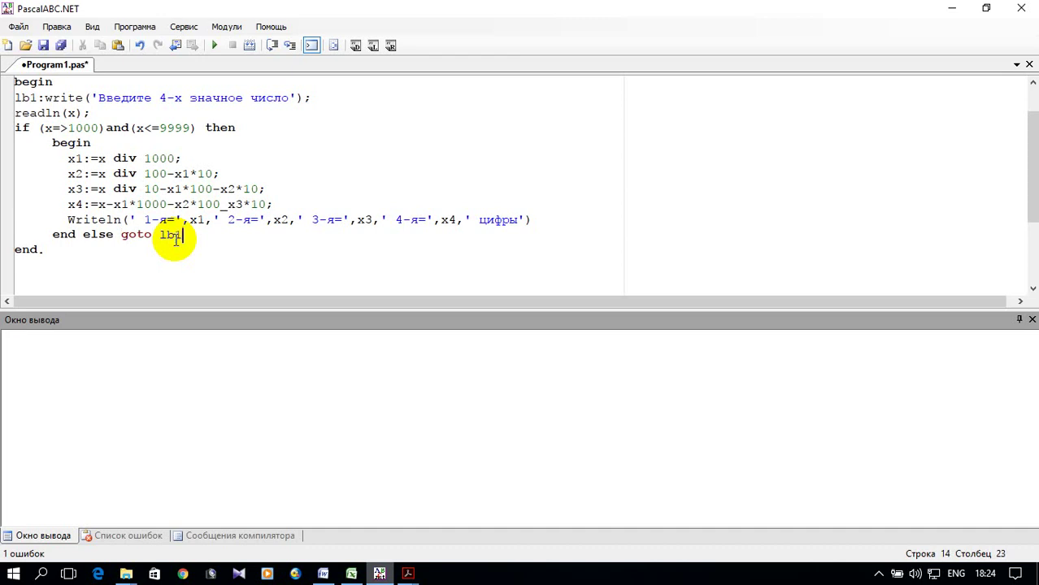
pyautogui.write(';')
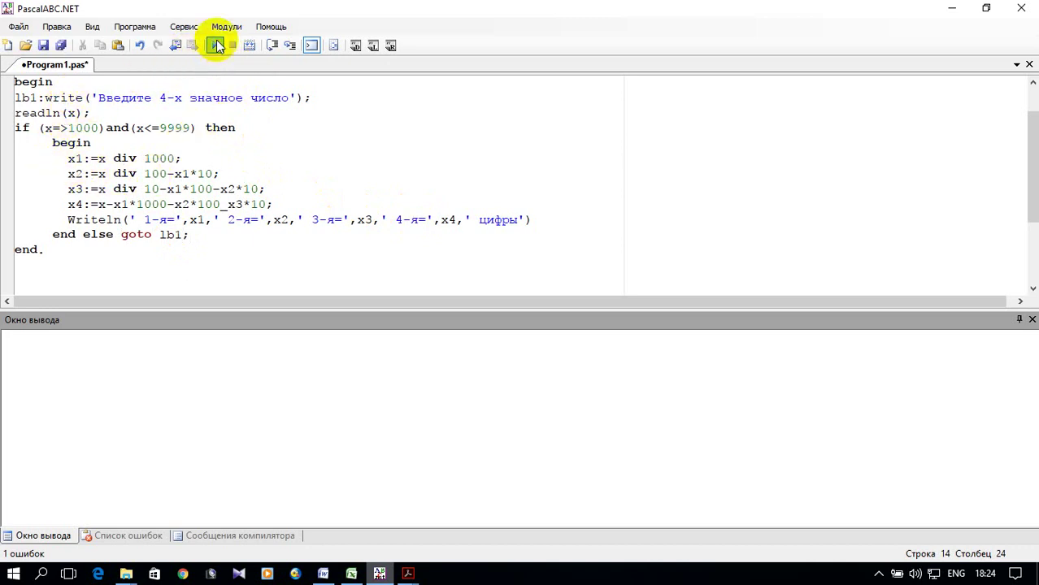
# Run the program and correct the comparison 'x=>1000' to 'x>=1000'.
pyautogui.click(213, 45)
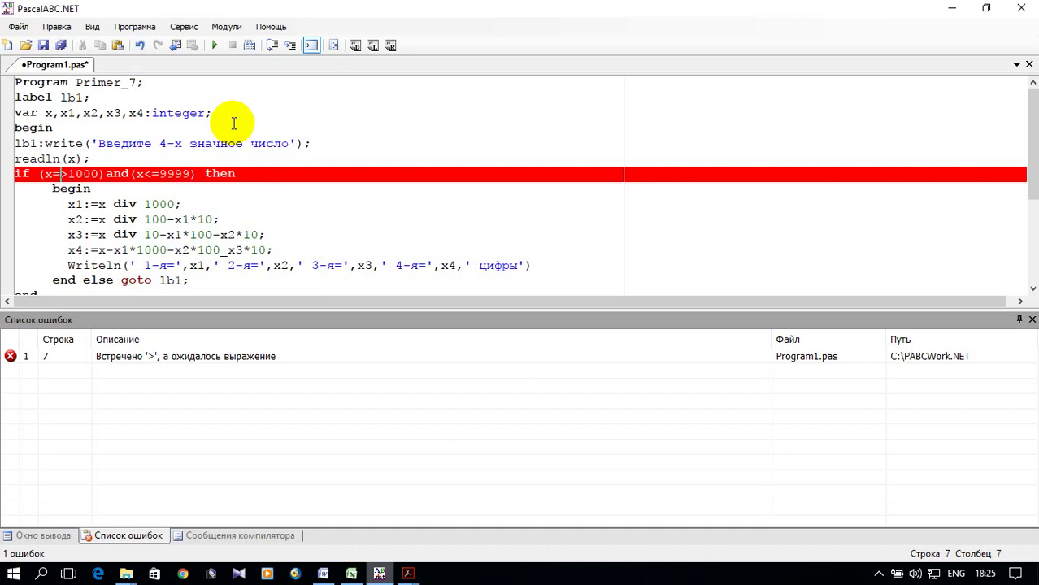
pyautogui.press('BackSpace')
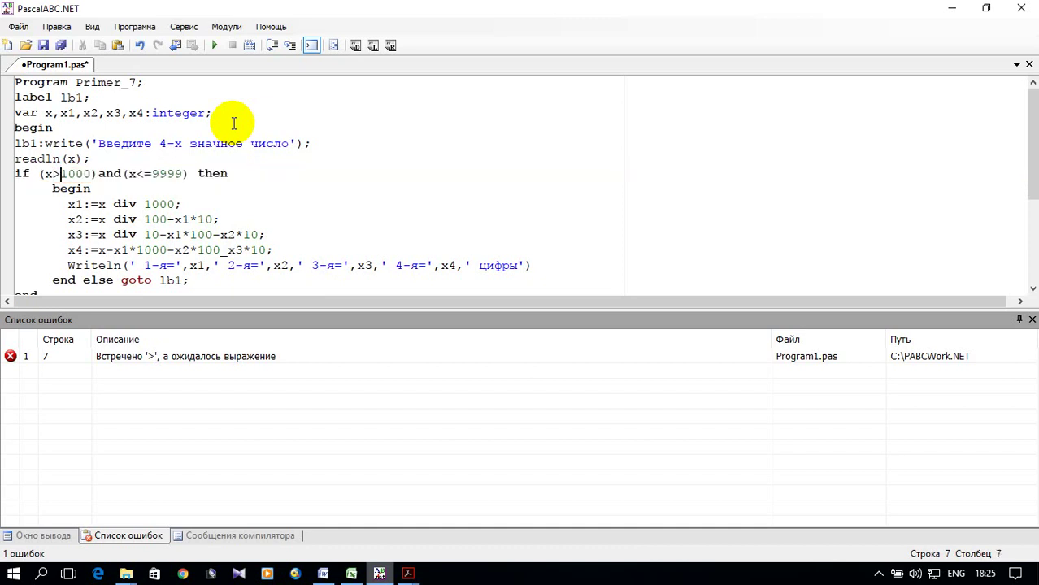
pyautogui.write('=')
# Rerun, change '_x3' to '-x3' on line 12, and run again.
pyautogui.click(215, 46)
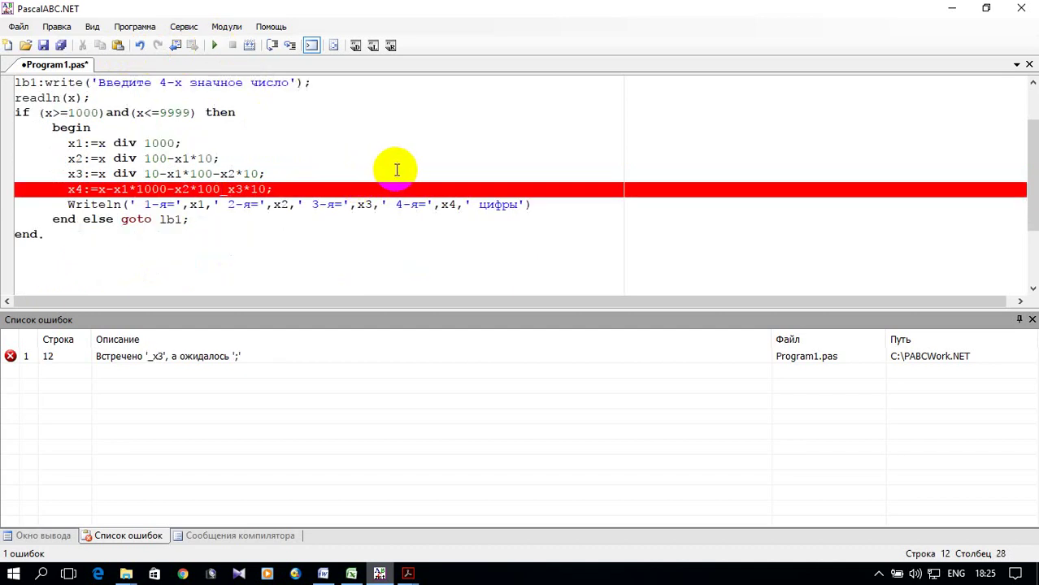
pyautogui.press('Delete')
pyautogui.write('-')
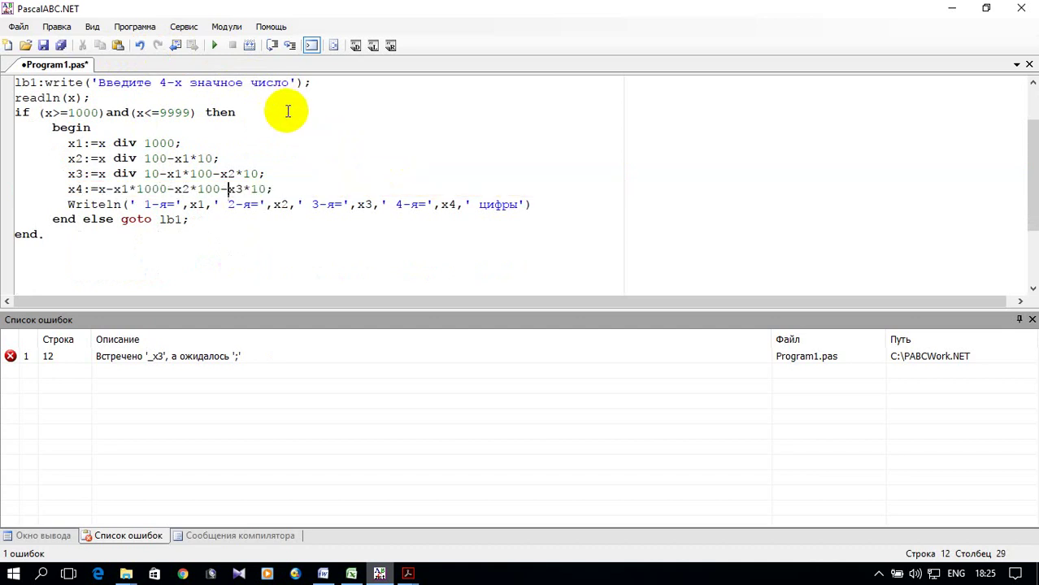
pyautogui.click(215, 45)
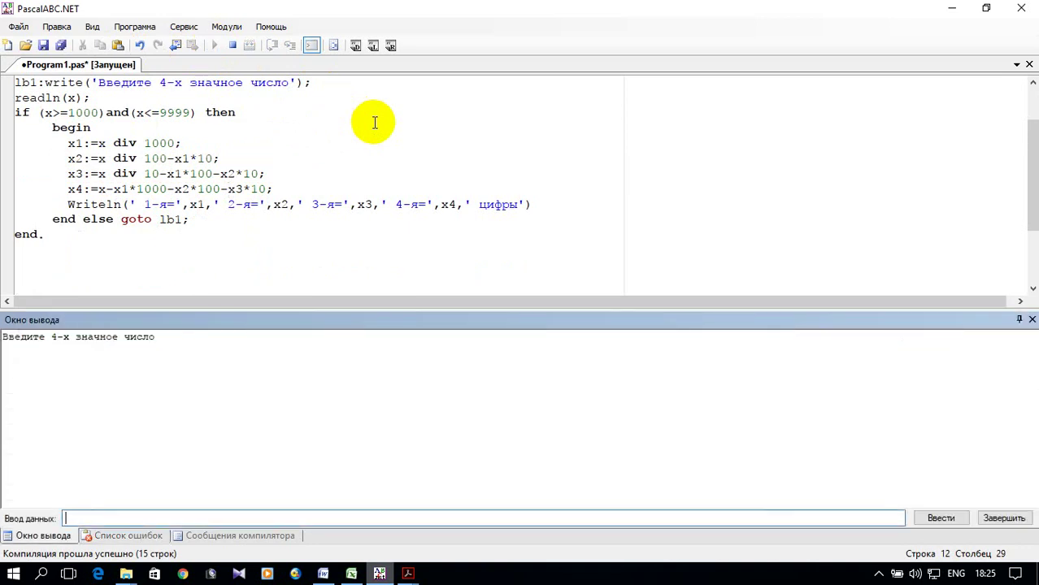
# Test the program with 123, which re-prompts, then 1245, which prints digits 1, 2, 4, 5.
pyautogui.write('123')
pyautogui.press('Return')
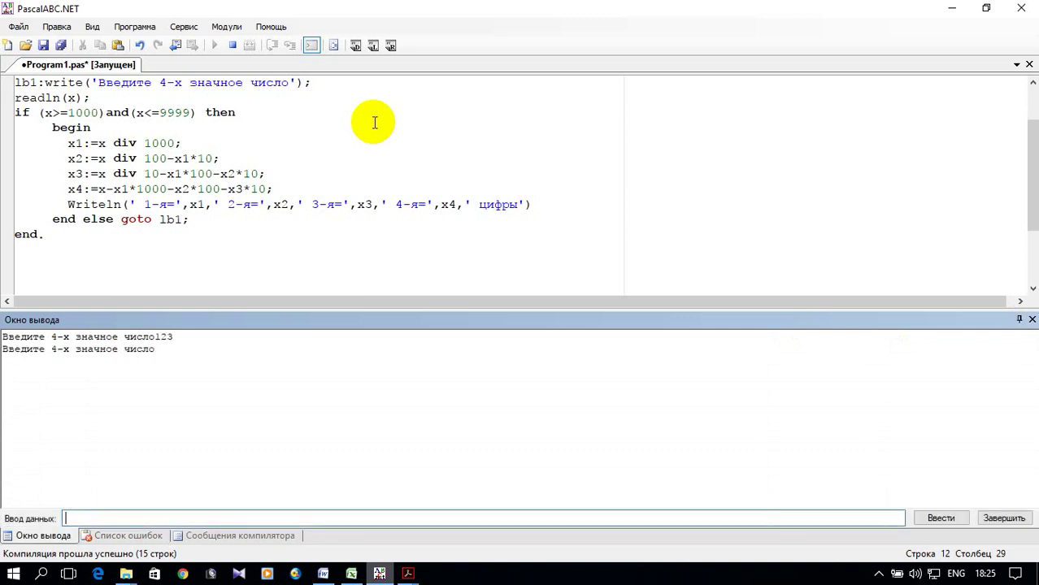
pyautogui.write('1245')
pyautogui.press('Return')
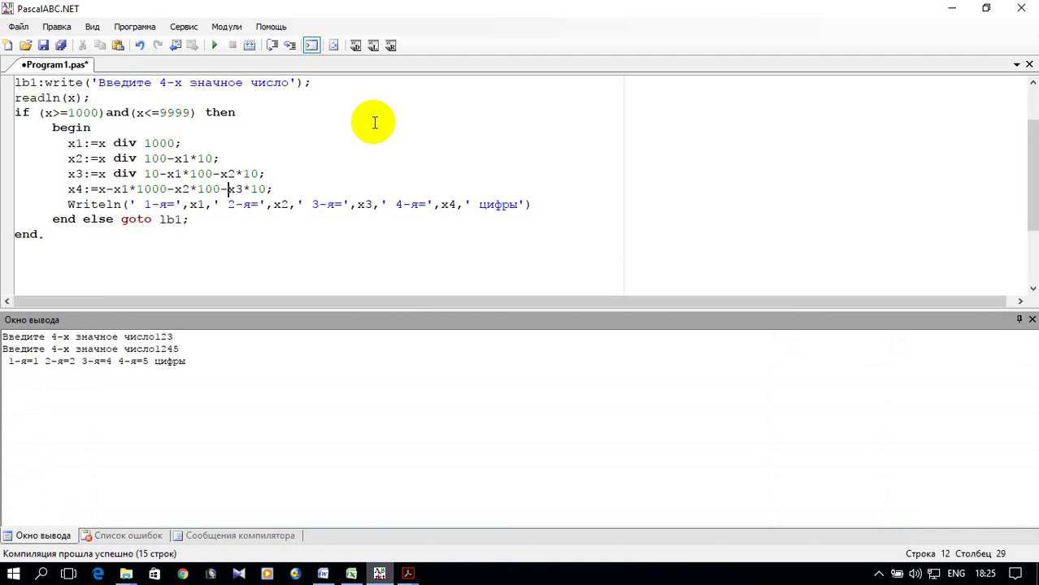
# Append ' числа 4-х' after 'цифры' in the Writeln string and rerun the program.
pyautogui.moveTo(518, 204); pyautogui.dragTo(531, 194)
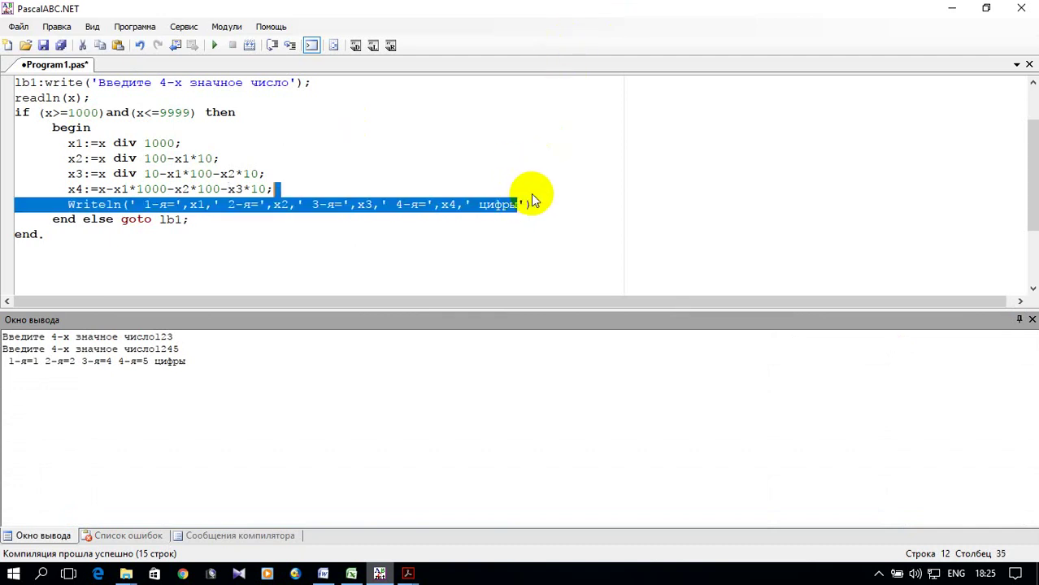
pyautogui.press('Right')
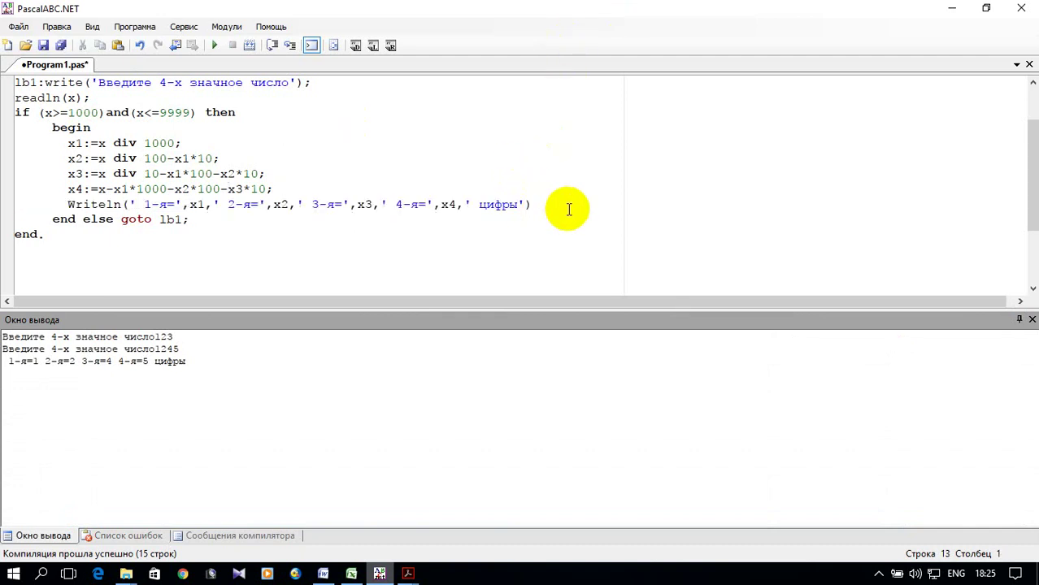
pyautogui.click(517, 204)
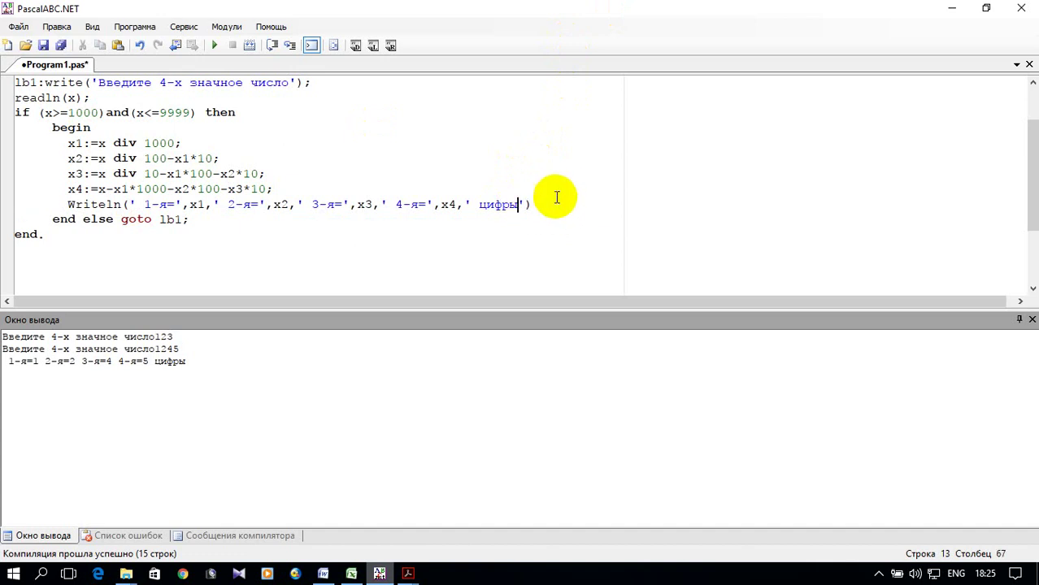
pyautogui.write('xbckf')
pyautogui.press('BackSpace')
pyautogui.press('BackSpace')
pyautogui.press('BackSpace')
pyautogui.press('BackSpace')
pyautogui.press('BackSpace')
pyautogui.hotkey('alt', 'shift')
pyautogui.write('числа')
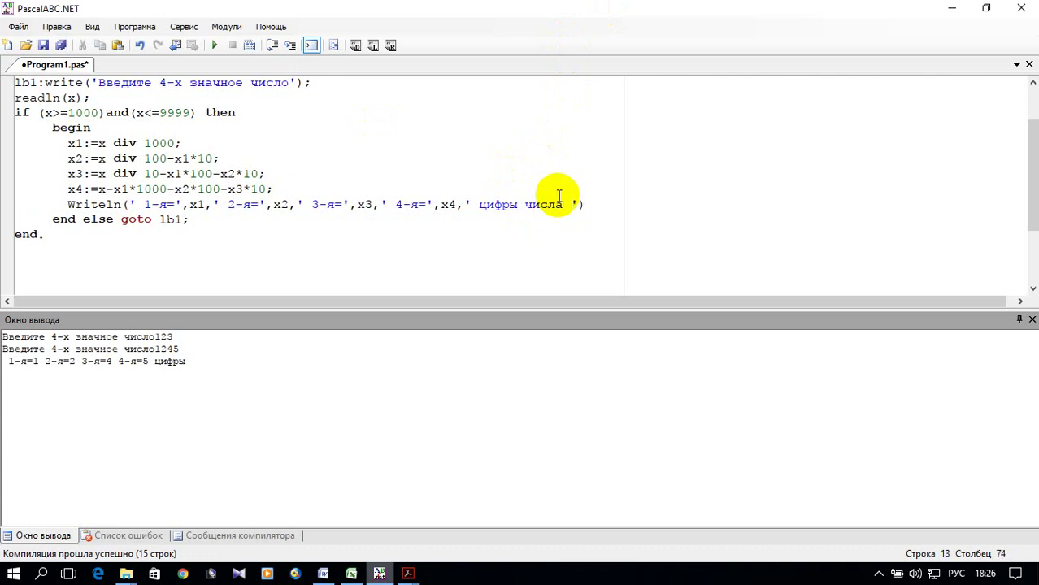
pyautogui.write('4-х')
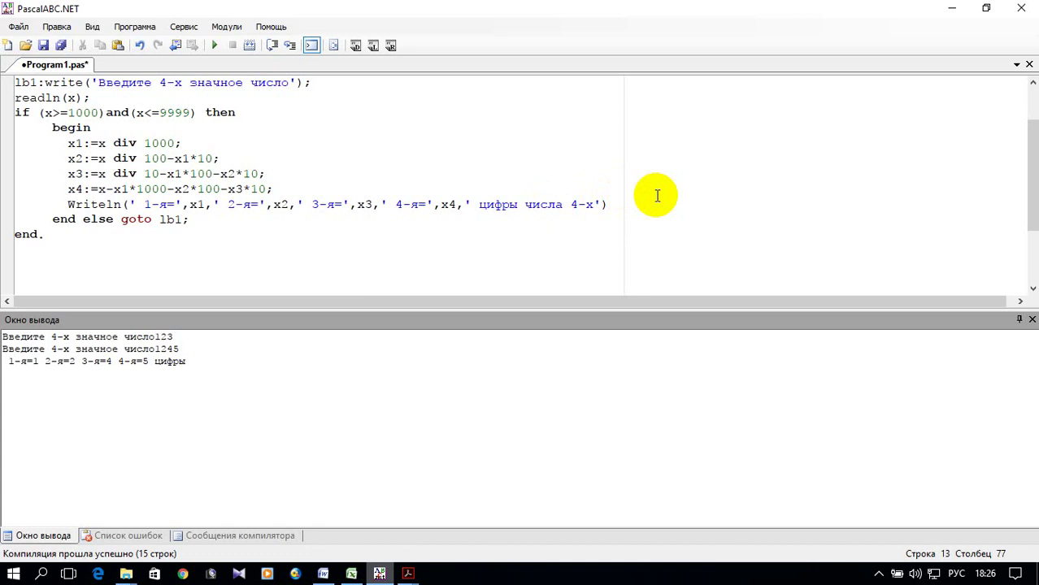
pyautogui.click(214, 44)
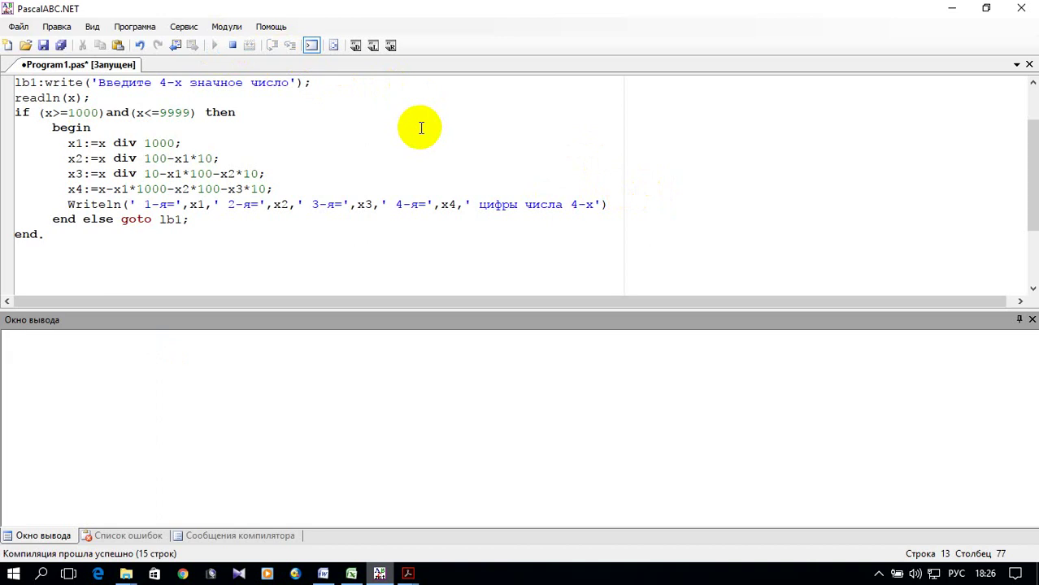
# Enter 4576 and get the output 1-я=4 2-я=5 3-я=7 4-я=6 цифры числа 4-х.
pyautogui.write('4576')
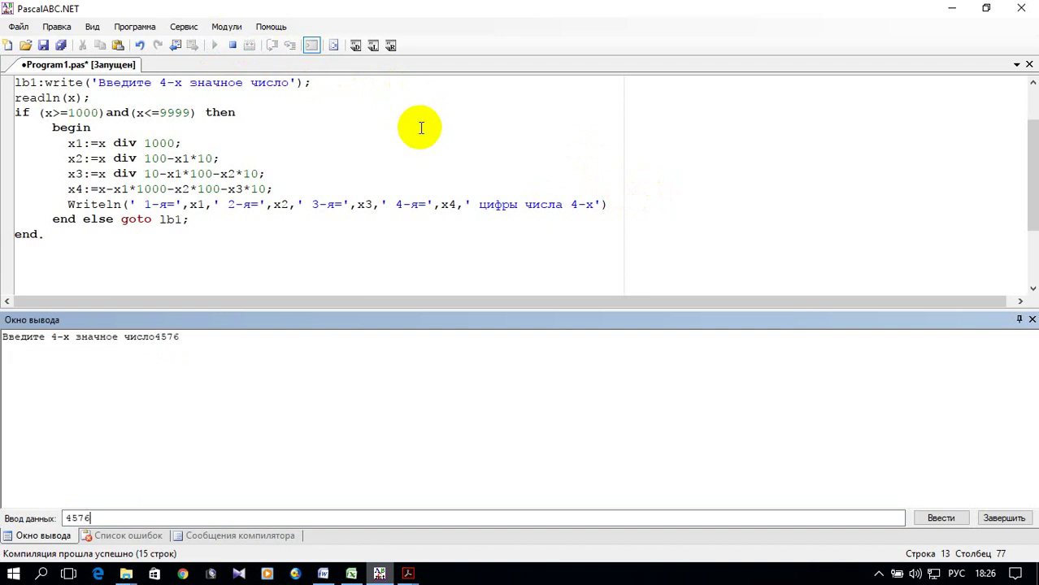
pyautogui.press('Return')
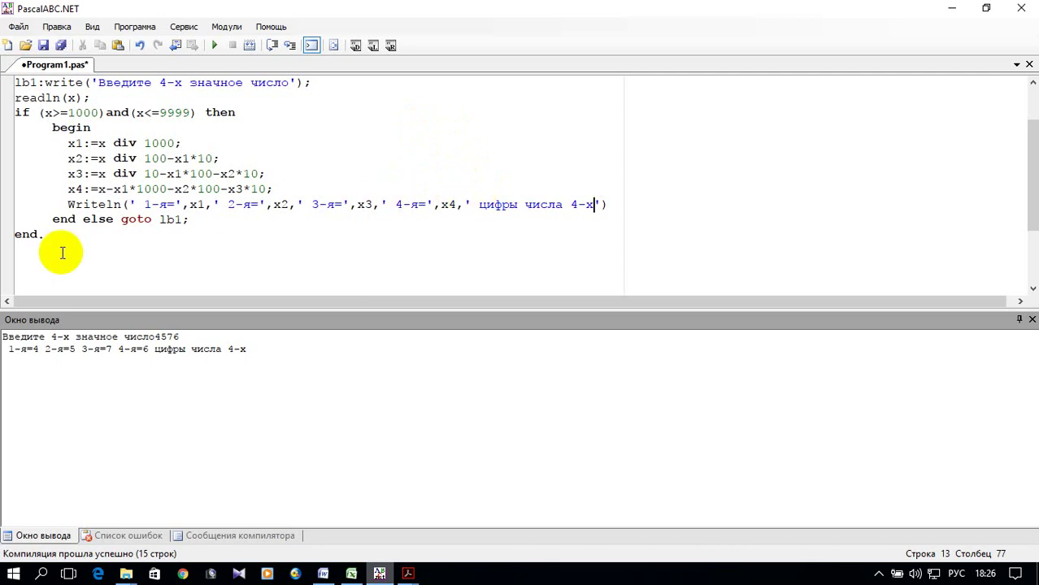
pyautogui.scroll(1, 39, 260)
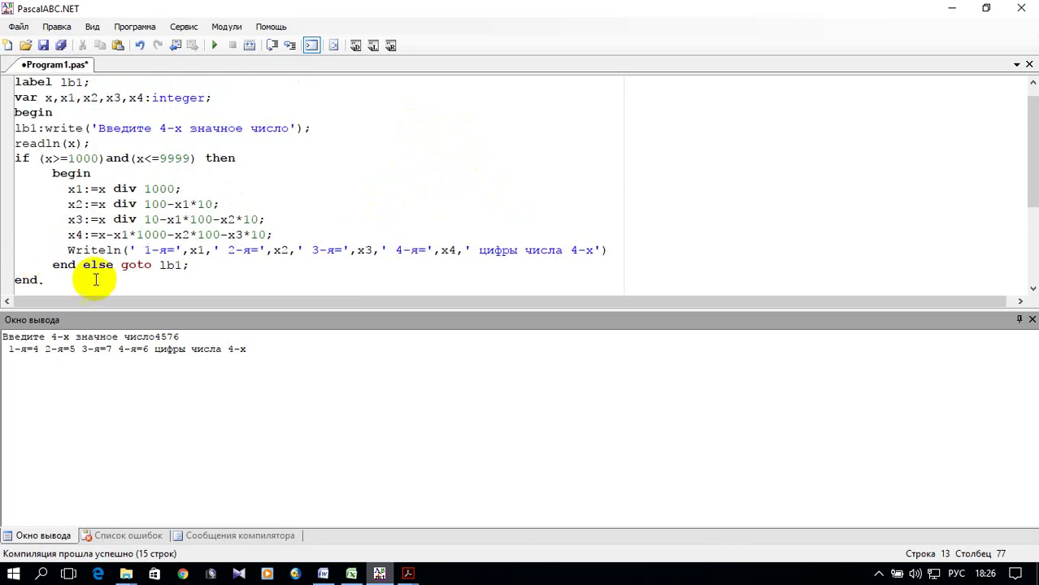
# Copy the entire Pascal program and switch to Excel with cell A2 selected.
pyautogui.moveTo(150, 310); pyautogui.dragTo(140, 398)
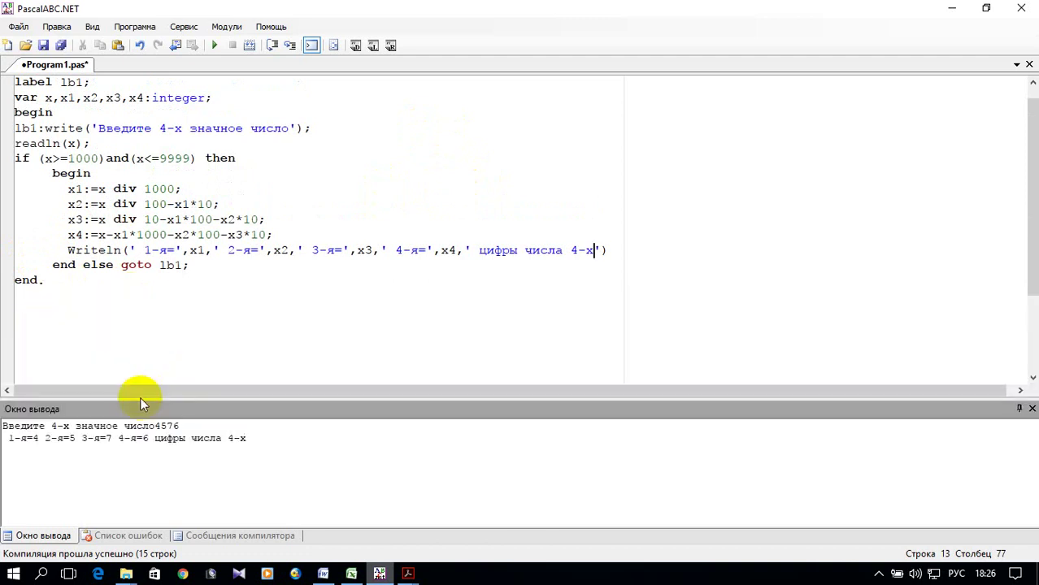
pyautogui.click(49, 298)
pyautogui.moveTo(56, 301); pyautogui.dragTo(8, 77)
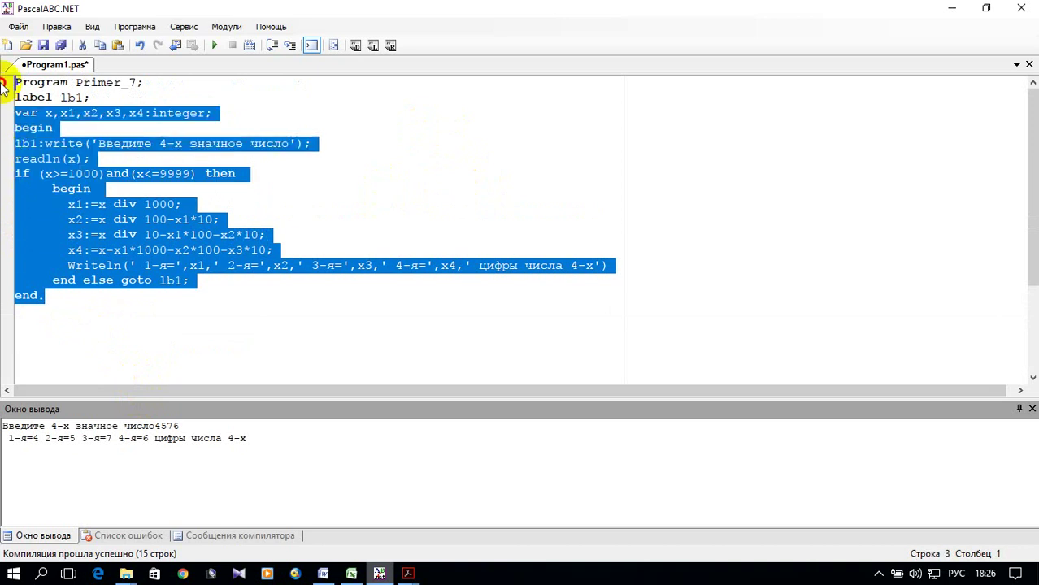
pyautogui.rightClick(50, 106)
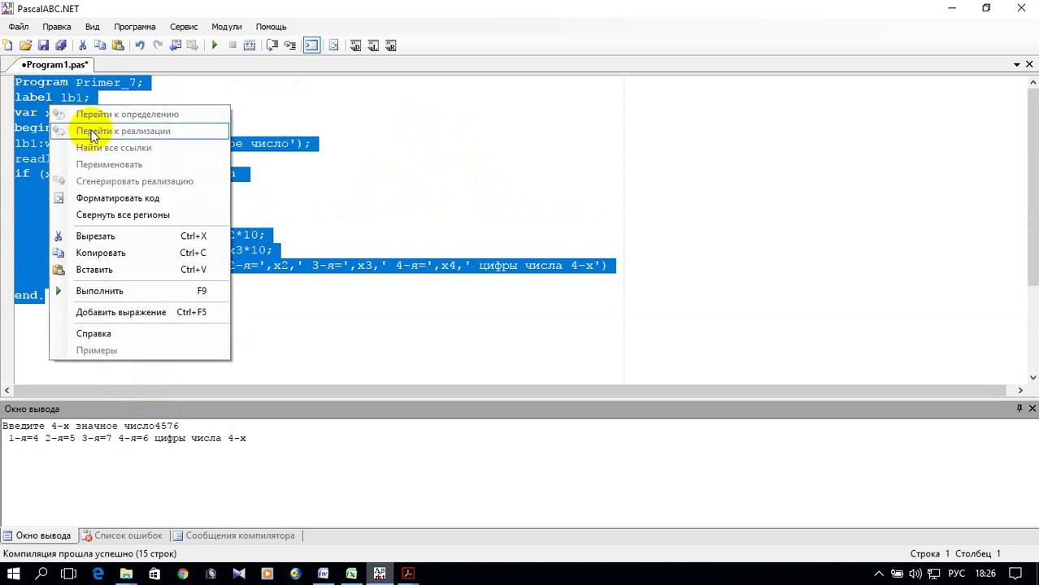
pyautogui.click(139, 254)
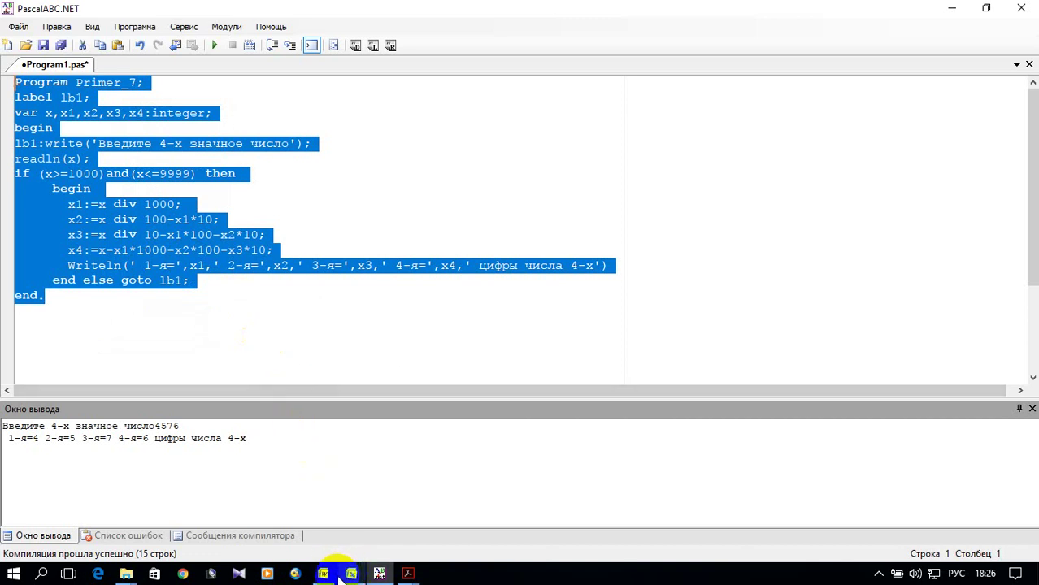
pyautogui.click(351, 573)
pyautogui.click(139, 188)
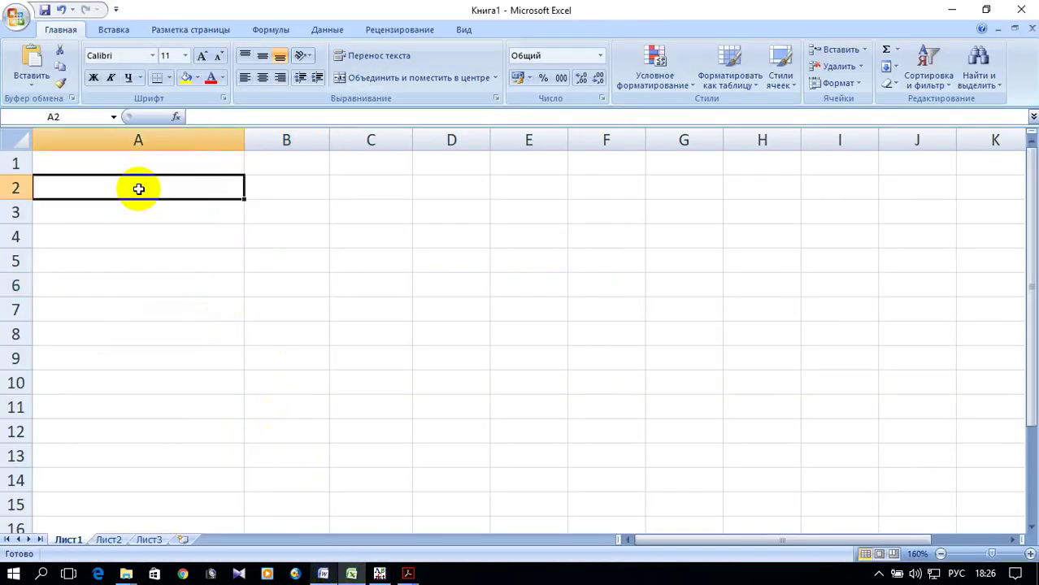
# Paste the Primer_7 code into A2:A16 and autofit column A to the code width.
pyautogui.rightClick(139, 188)
pyautogui.click(206, 234)
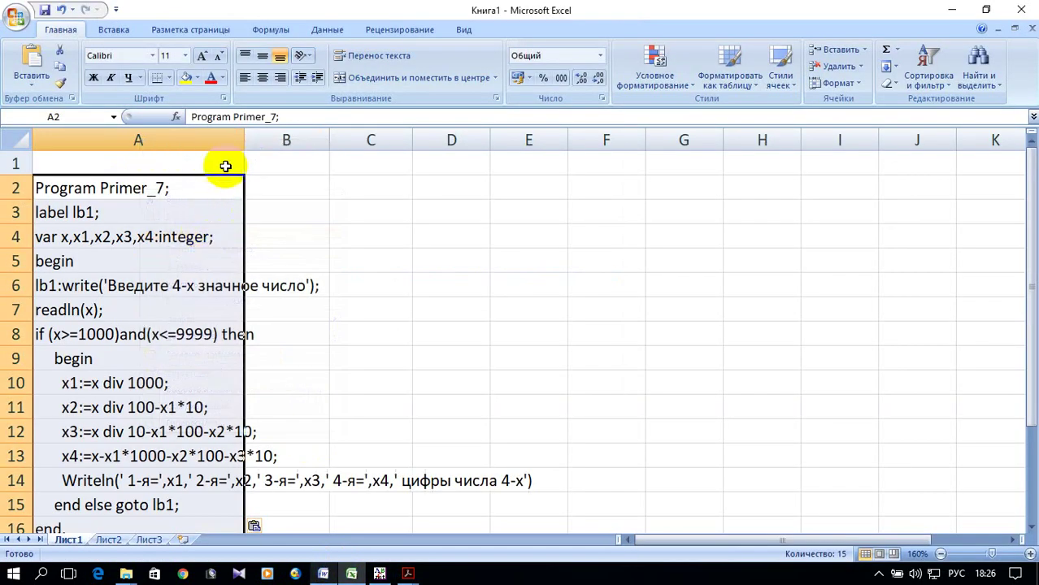
pyautogui.doubleClick(248, 143)
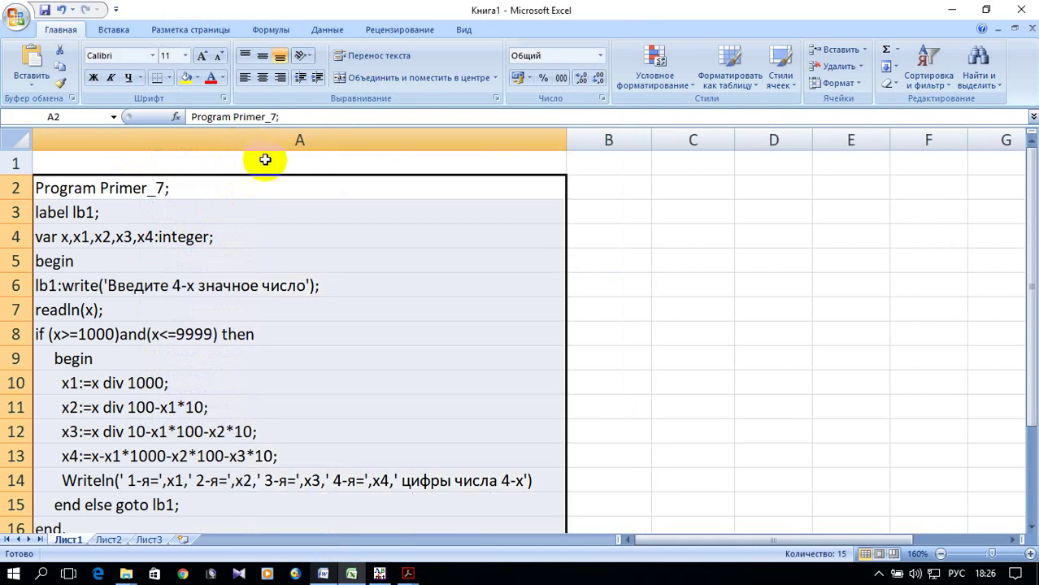
pyautogui.scroll(-1, 726, 347)
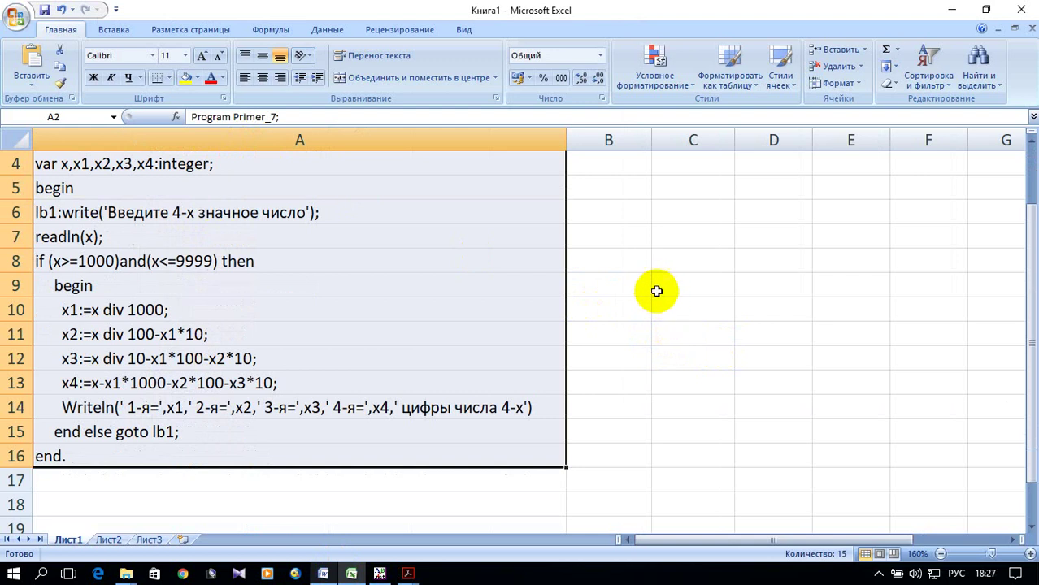
pyautogui.scroll(1, 616, 272)
# Enter the headings Параметр in B1 and Значение in C1.
pyautogui.click(609, 168)
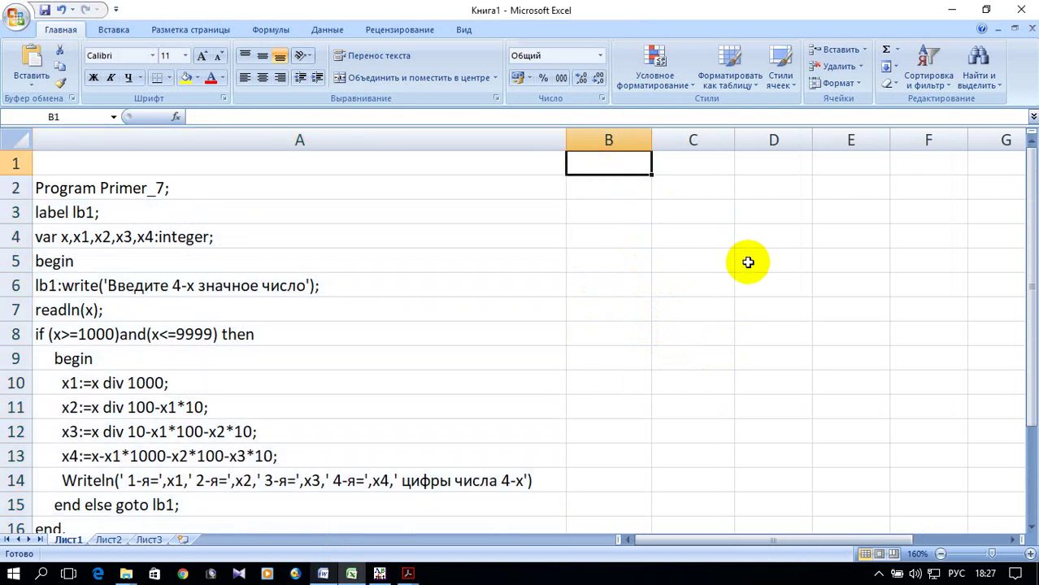
pyautogui.hotkey('alt', 'shift')
pyautogui.write('Gfhfvtnh')
pyautogui.press('BackSpace')
pyautogui.press('BackSpace')
pyautogui.press('BackSpace')
pyautogui.press('BackSpace')
pyautogui.press('BackSpace')
pyautogui.press('BackSpace')
pyautogui.press('BackSpace')
pyautogui.press('BackSpace')
pyautogui.hotkey('alt', 'shift')
pyautogui.write('Параметр')
pyautogui.click(695, 166)
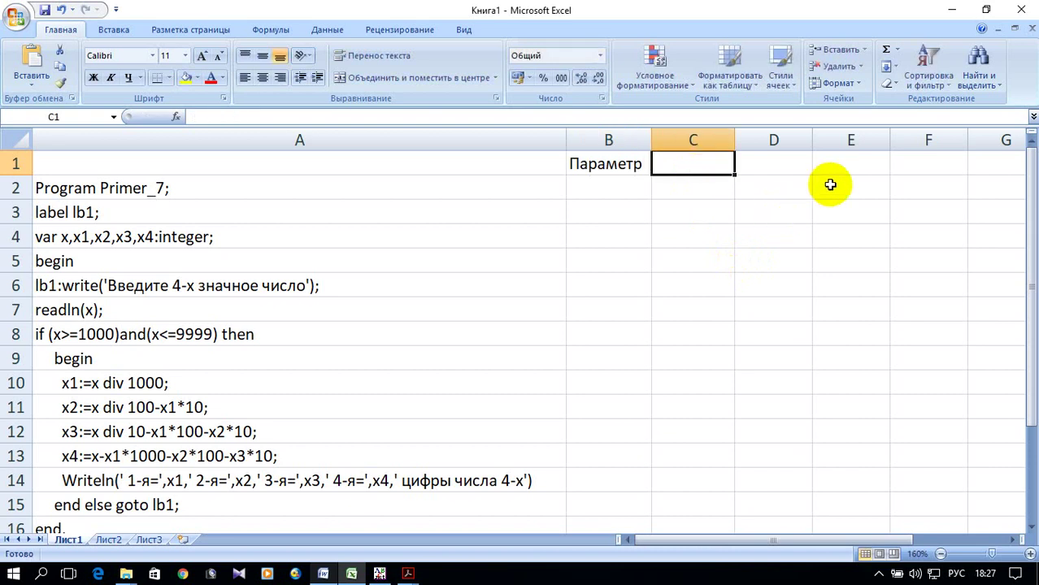
pyautogui.write('Значение')
pyautogui.click(636, 267)
# Type the label x= in cell B7 beside the readln(x) line.
pyautogui.click(610, 310)
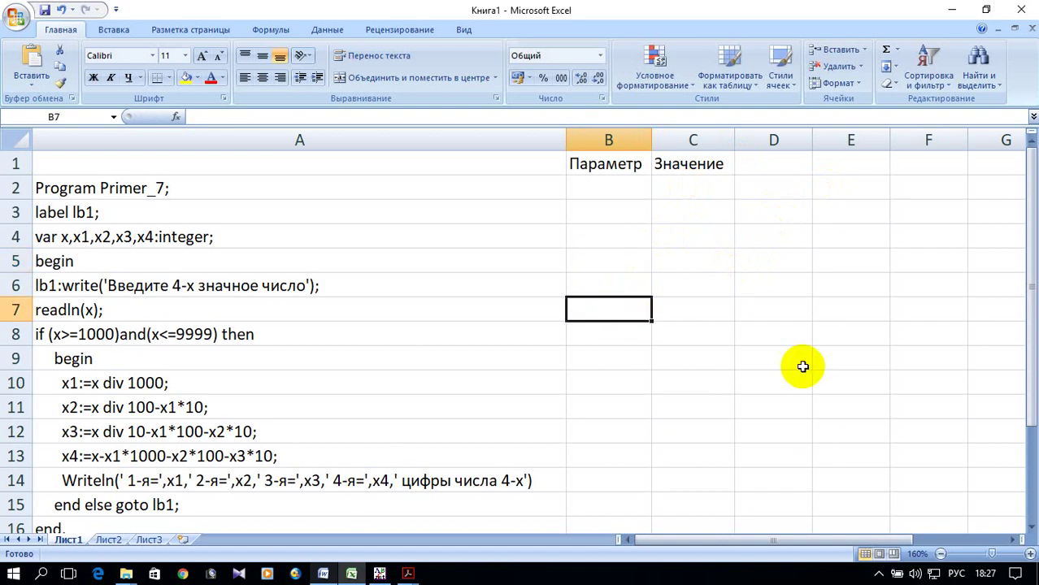
pyautogui.write('ч')
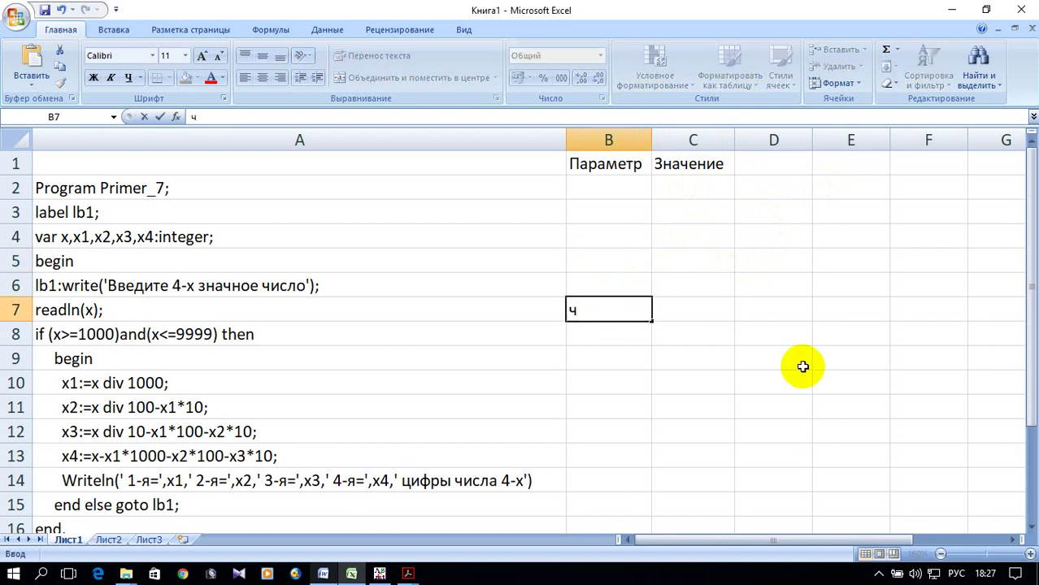
pyautogui.press('BackSpace')
pyautogui.hotkey('alt', 'shift')
pyautogui.write('x=')
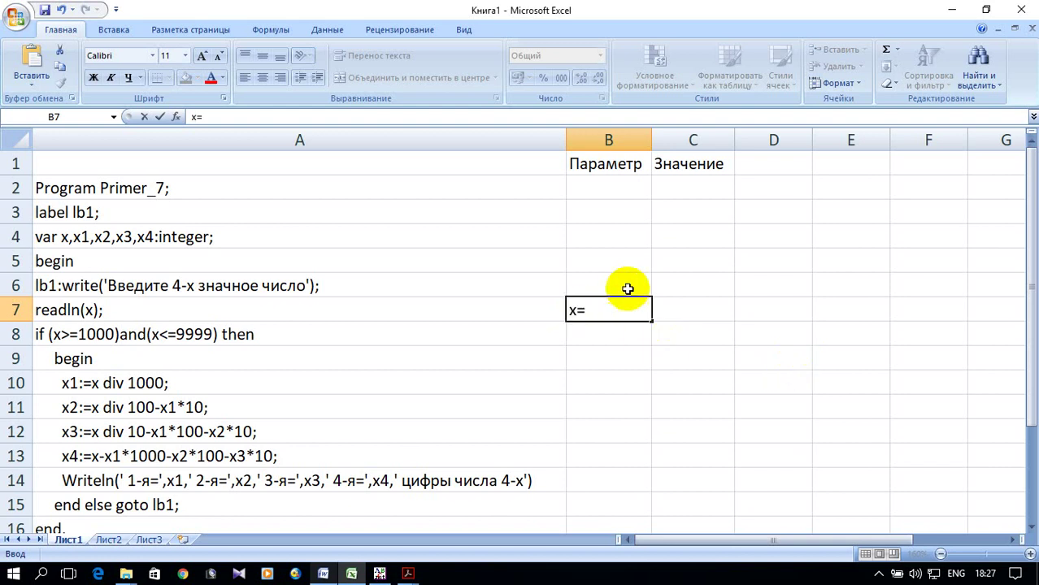
pyautogui.click(674, 313)
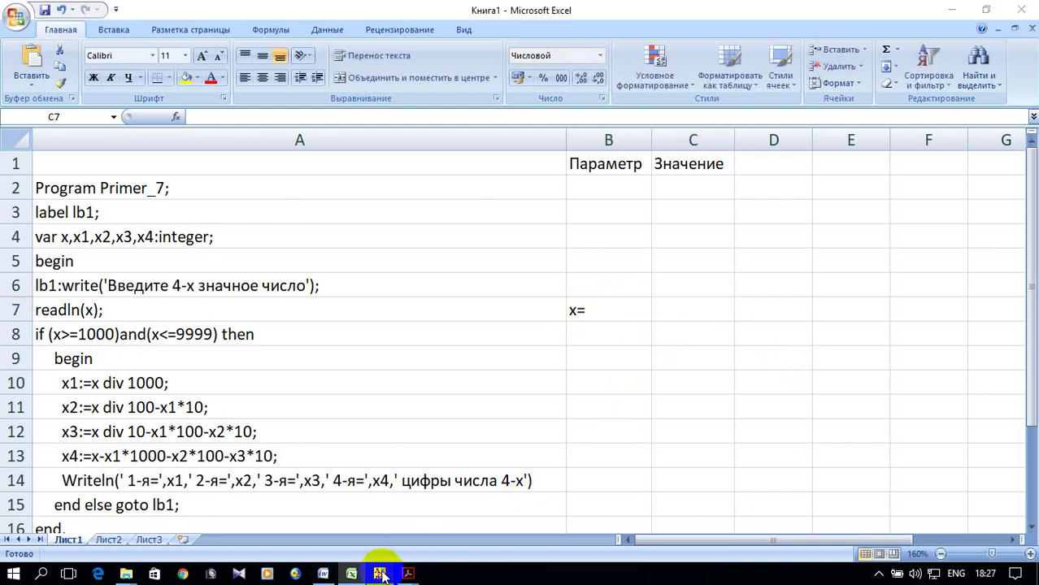
# Enter 4576 in C7 as the value of x and widen column C.
pyautogui.click(380, 574)
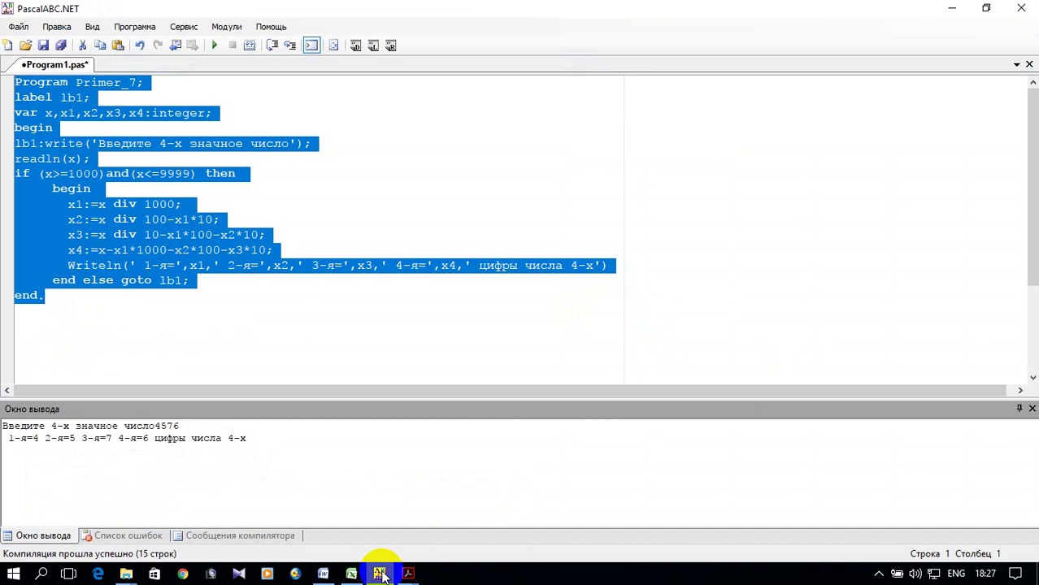
pyautogui.click(380, 574)
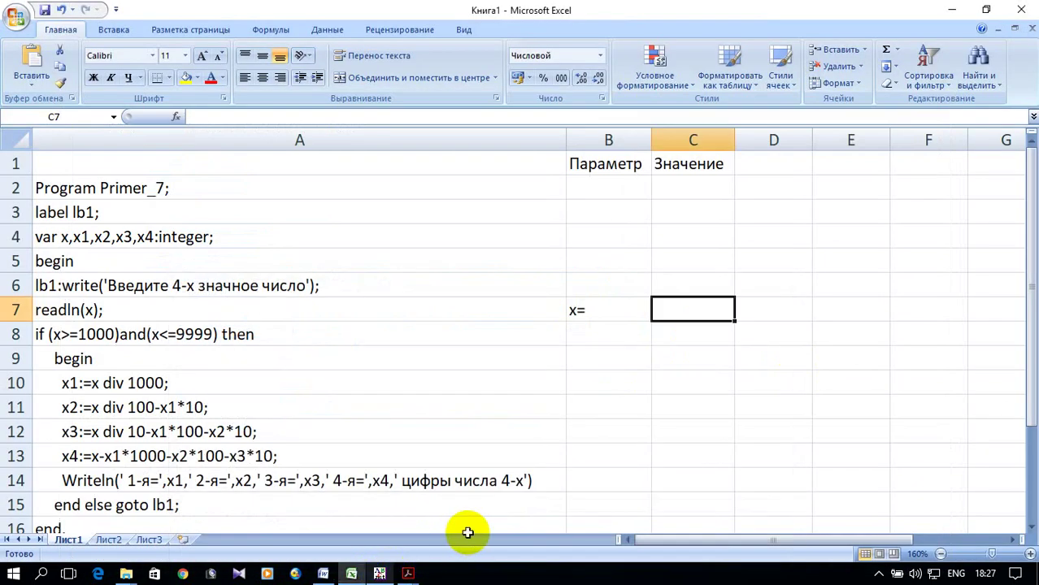
pyautogui.write('4576')
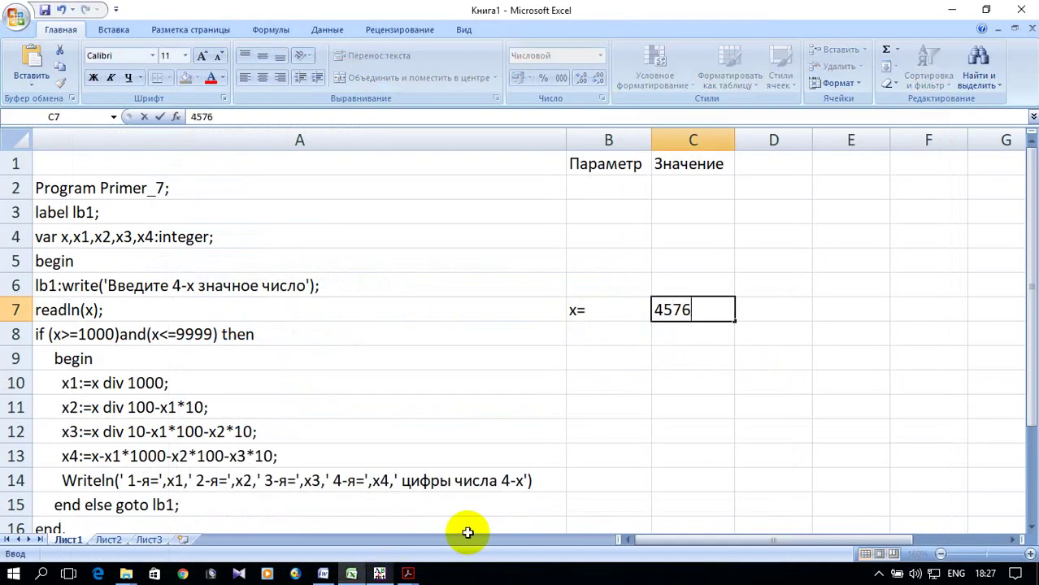
pyautogui.scroll(-1, 699, 344)
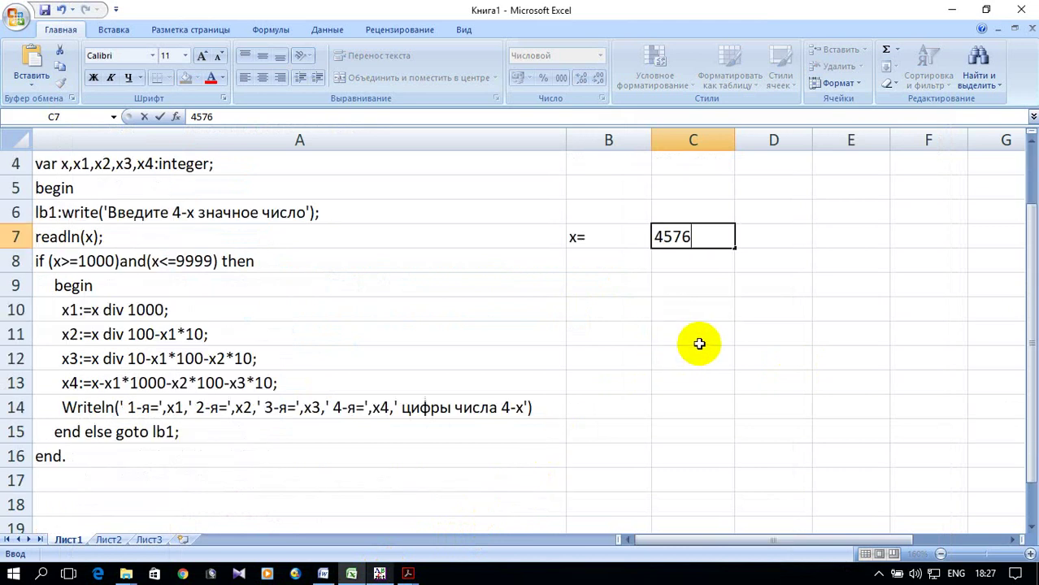
pyautogui.click(609, 284)
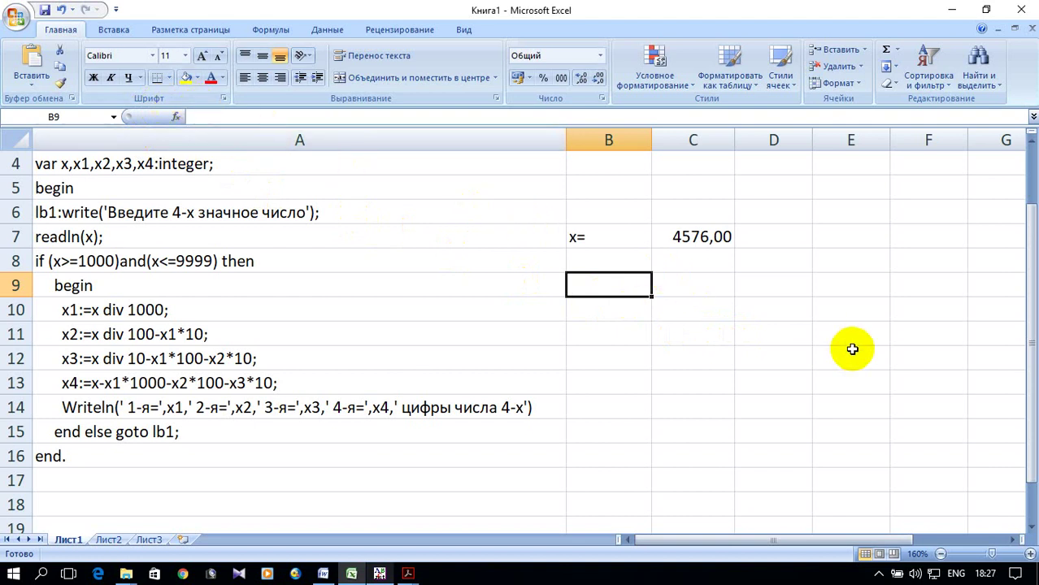
pyautogui.moveTo(735, 140); pyautogui.dragTo(756, 144)
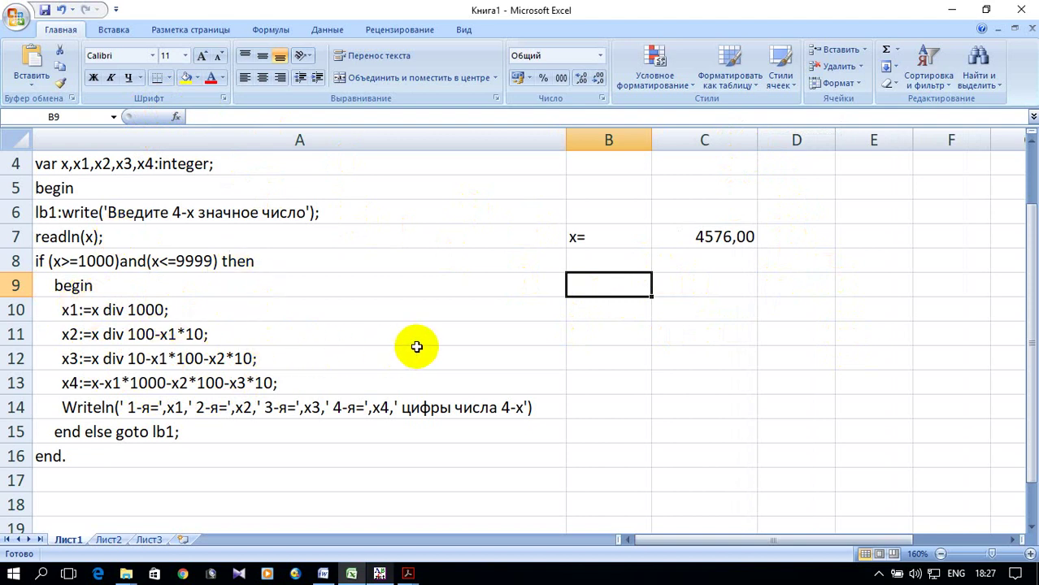
# Type the labels x1=, x2=, x3= and x4= into cells B9 through B12.
pyautogui.write('x1=')
pyautogui.press('Return')
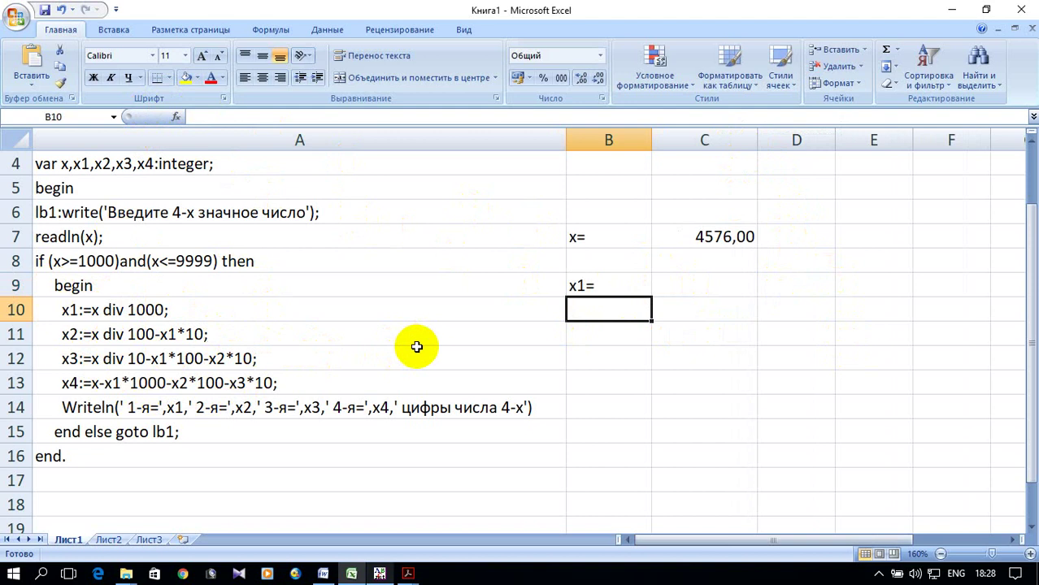
pyautogui.write('x2')
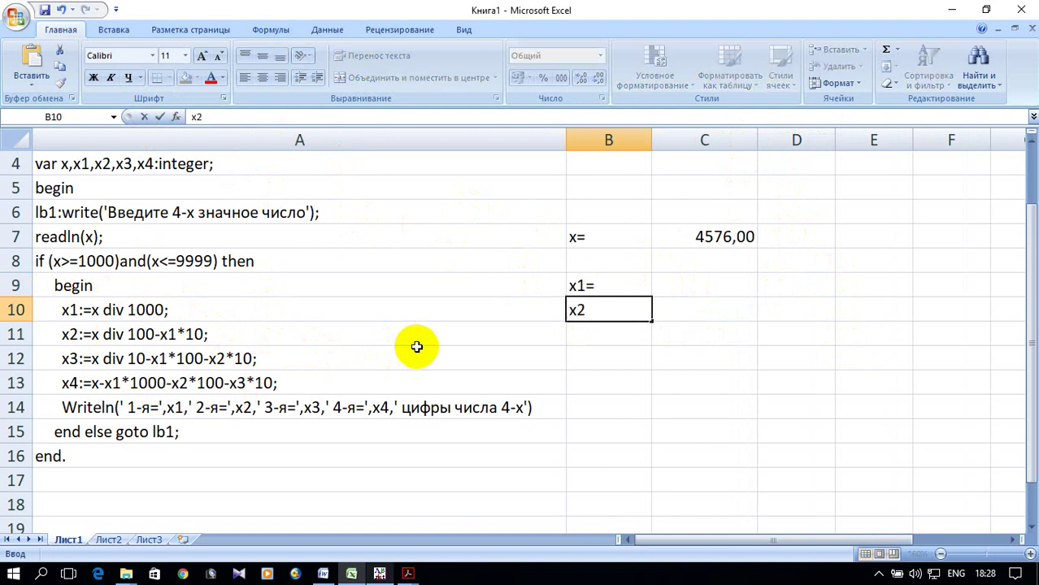
pyautogui.write('=')
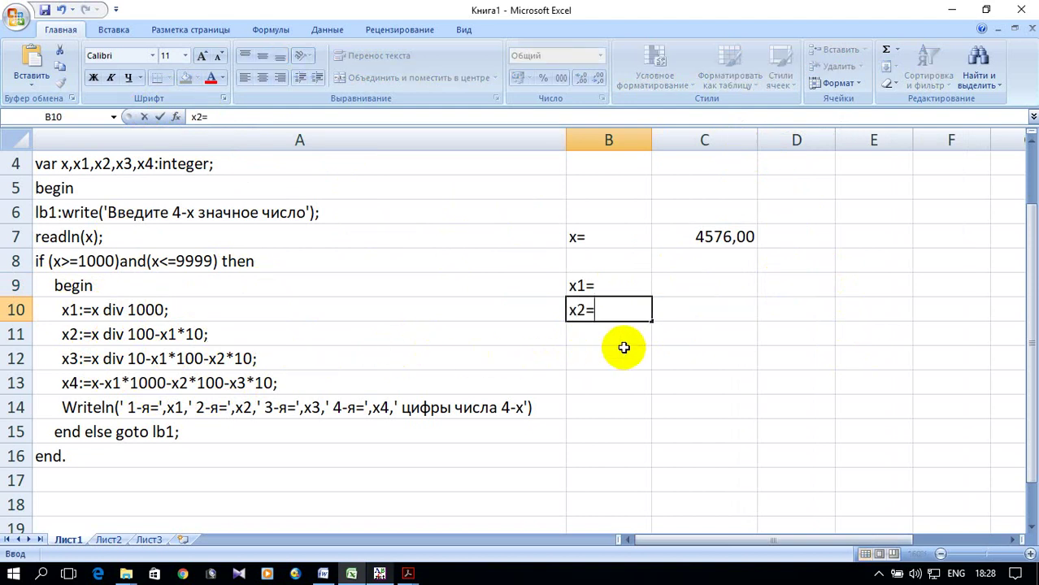
pyautogui.click(622, 340)
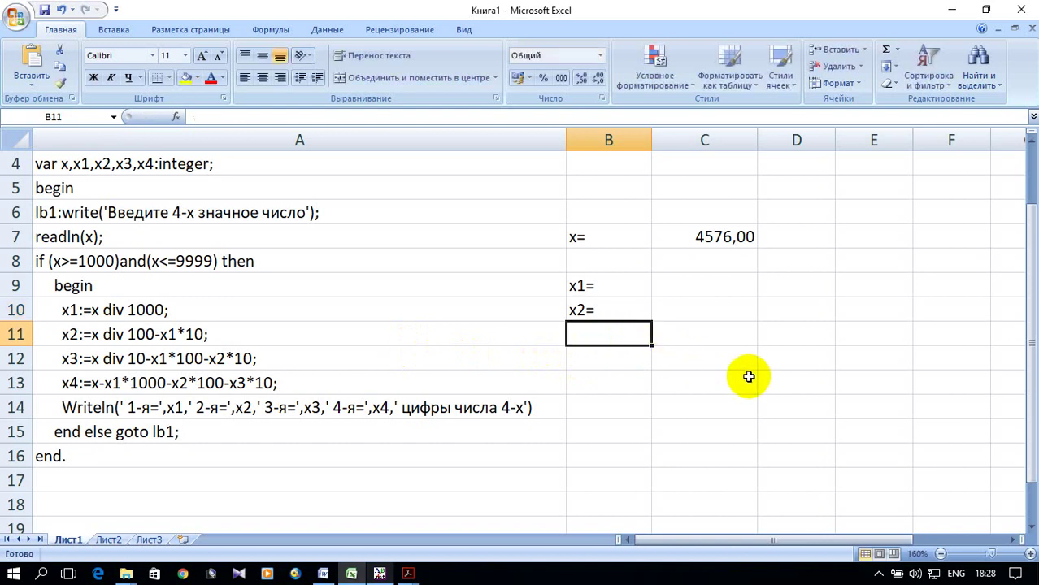
pyautogui.write('x3')
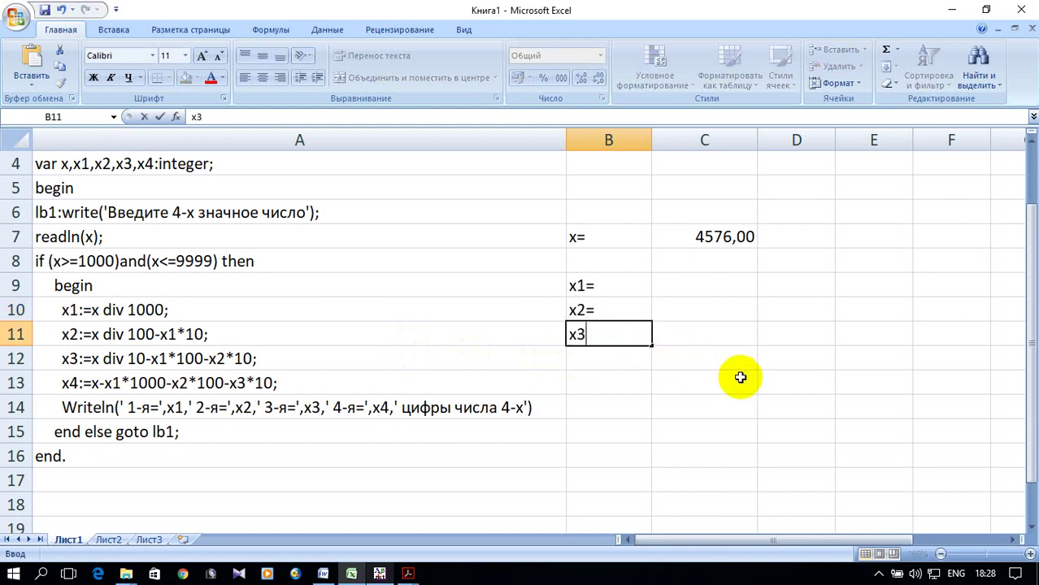
pyautogui.write('=')
pyautogui.click(601, 357)
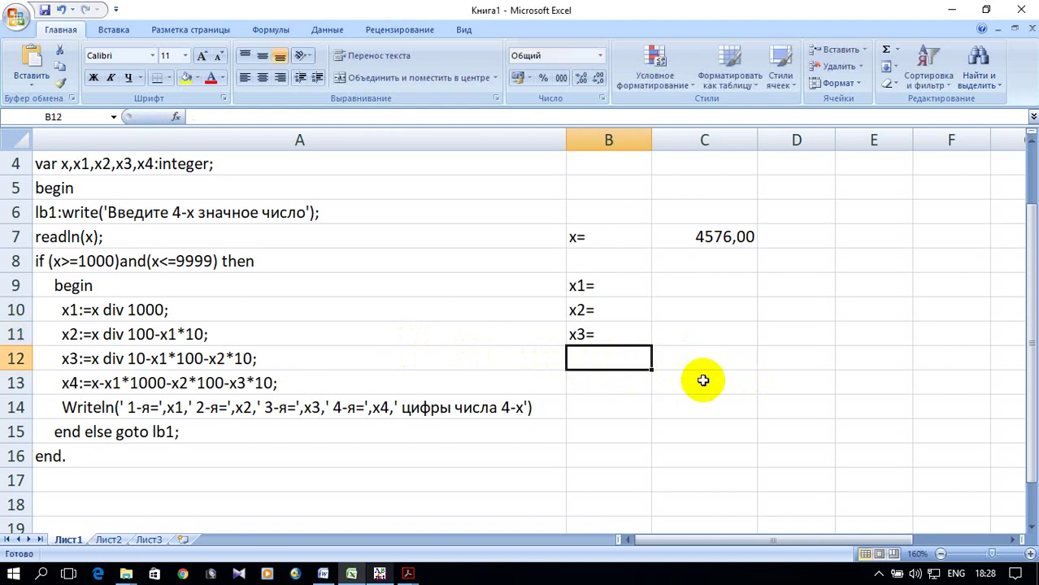
pyautogui.write('x4')
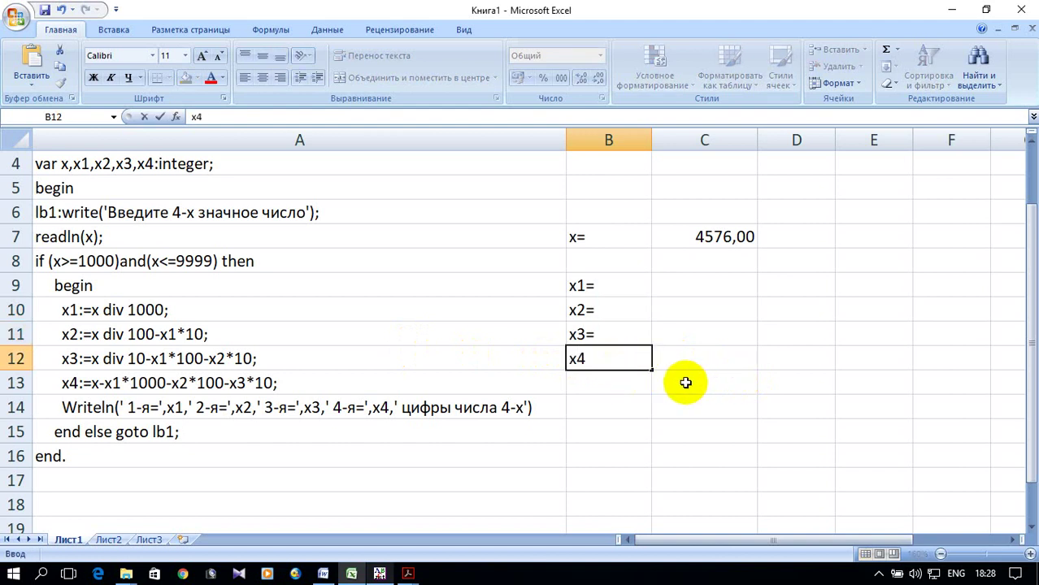
pyautogui.write('=')
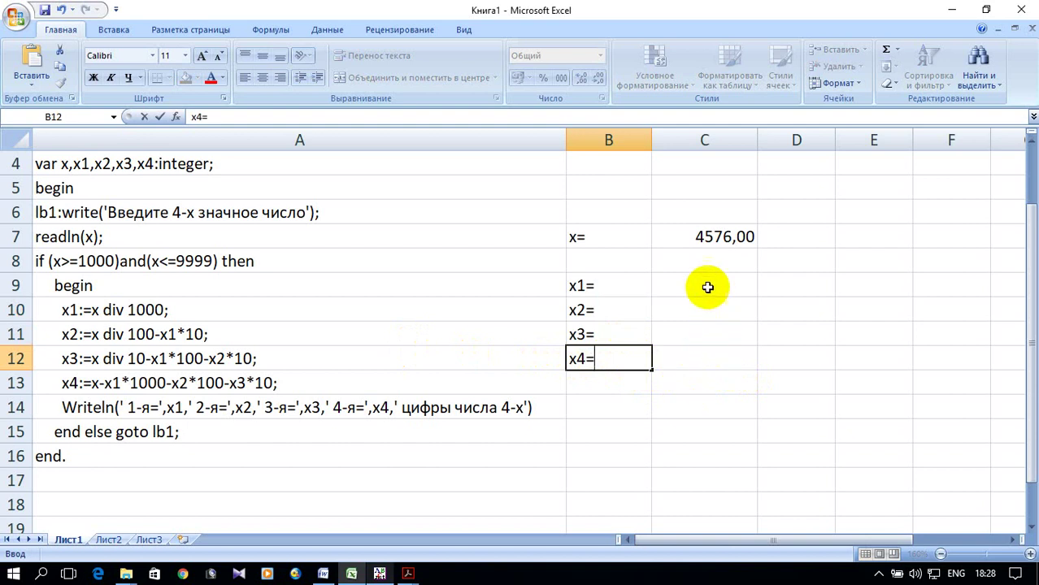
pyautogui.click(713, 293)
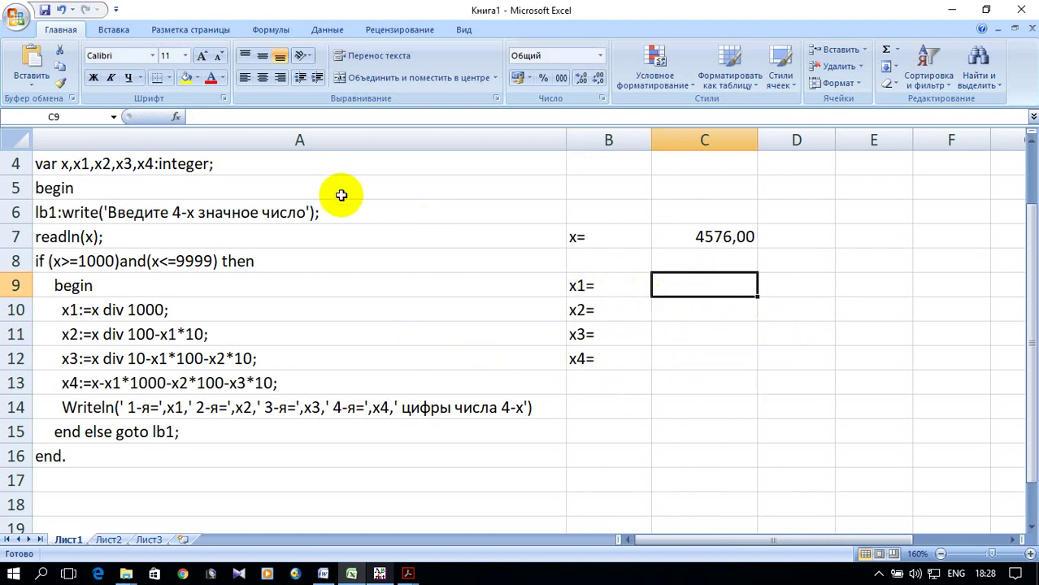
# Start an ЕСЛИ function in cell C9 from the Логические category.
pyautogui.click(674, 283)
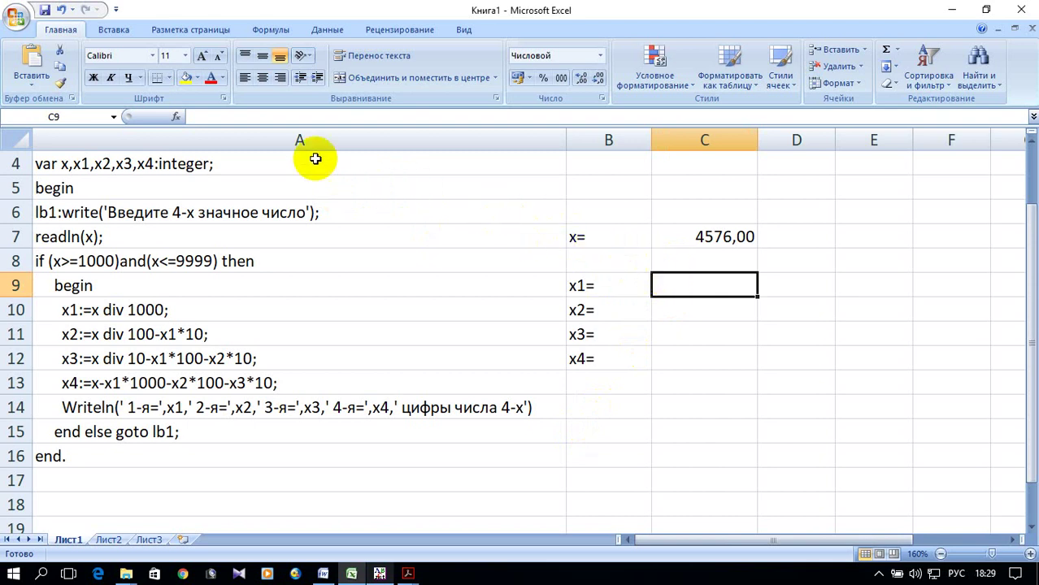
pyautogui.click(173, 118)
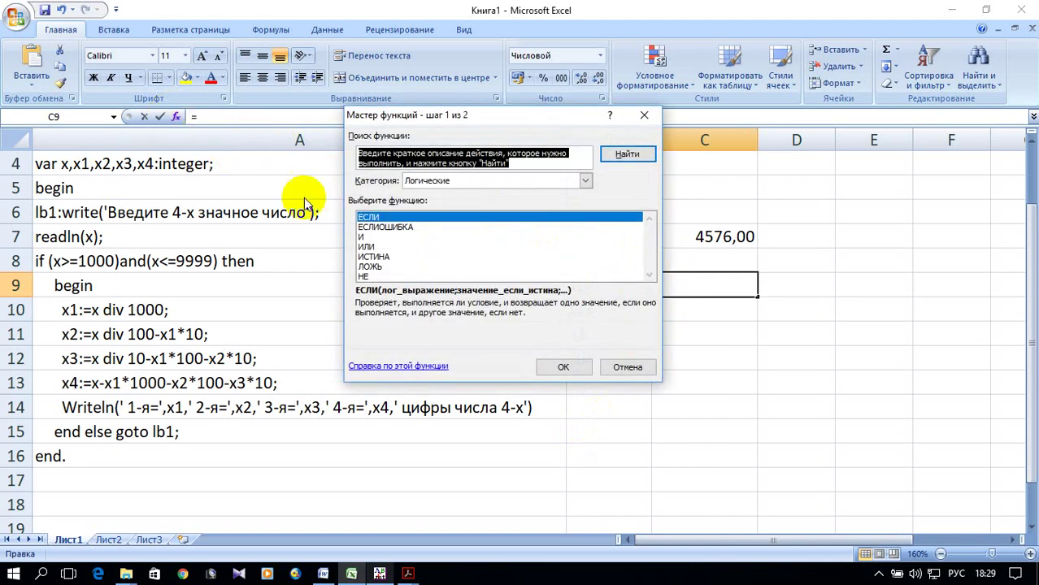
pyautogui.click(563, 367)
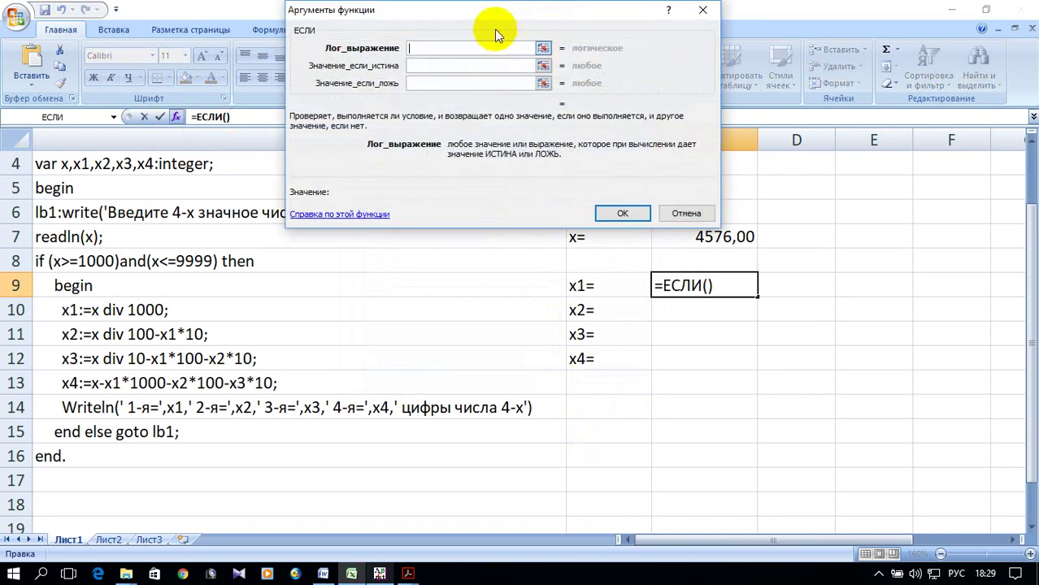
pyautogui.moveTo(477, 12); pyautogui.dragTo(559, 292)
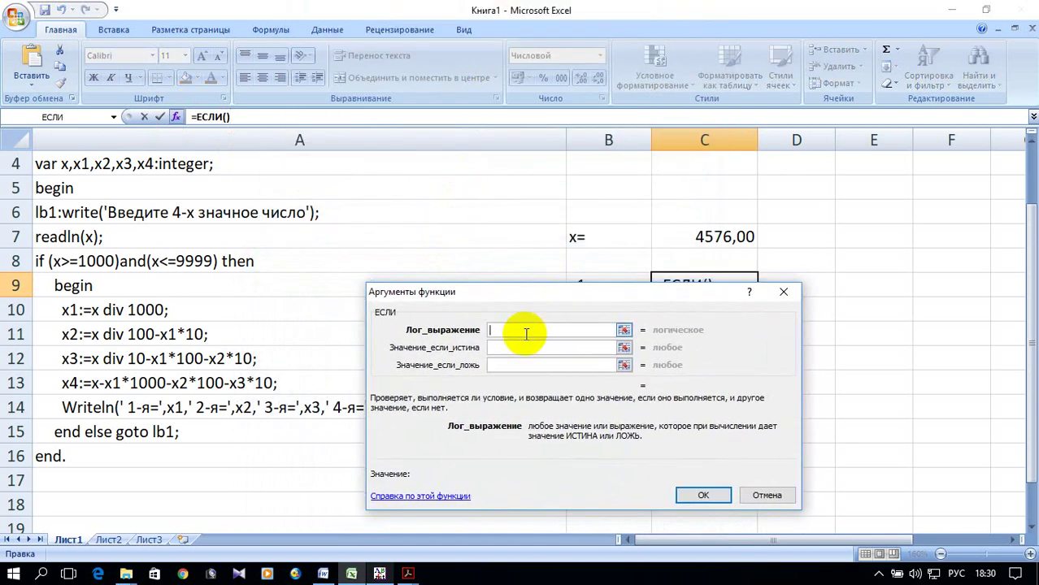
# Enter the lower-bound check и(C7>=1000 in Лог_выражение.
pyautogui.write('и')
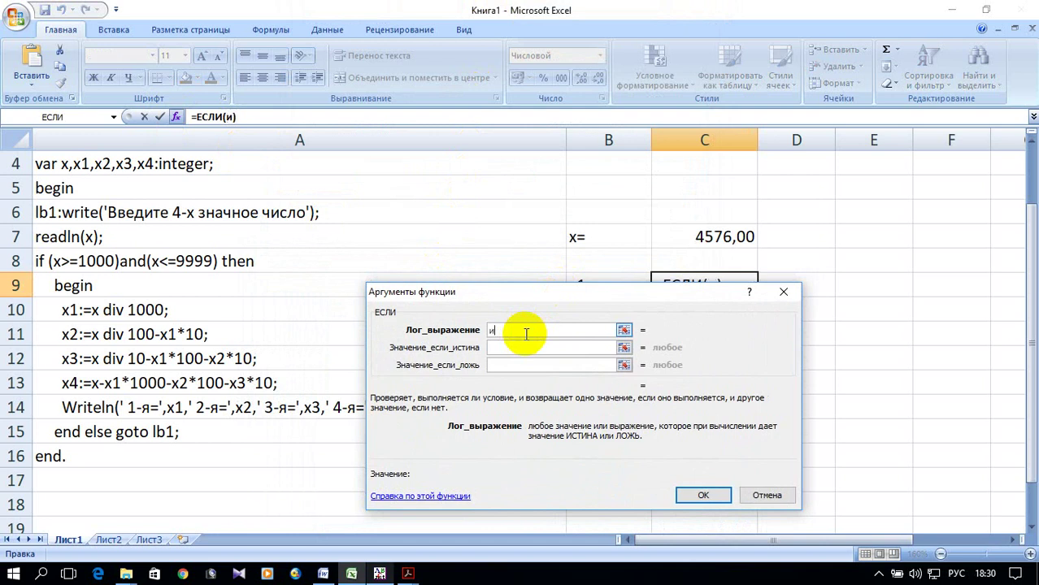
pyautogui.write('(')
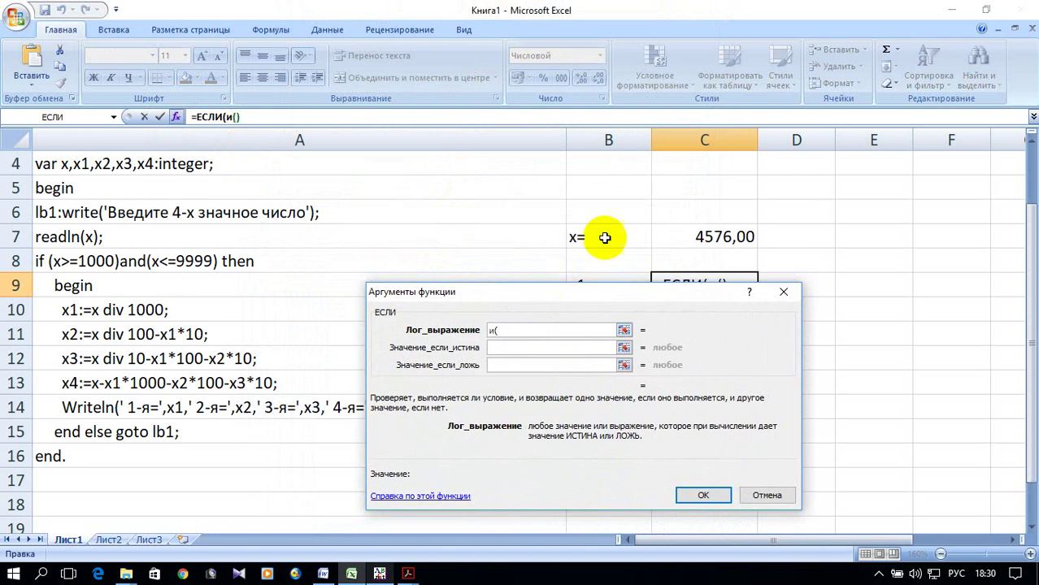
pyautogui.click(696, 237)
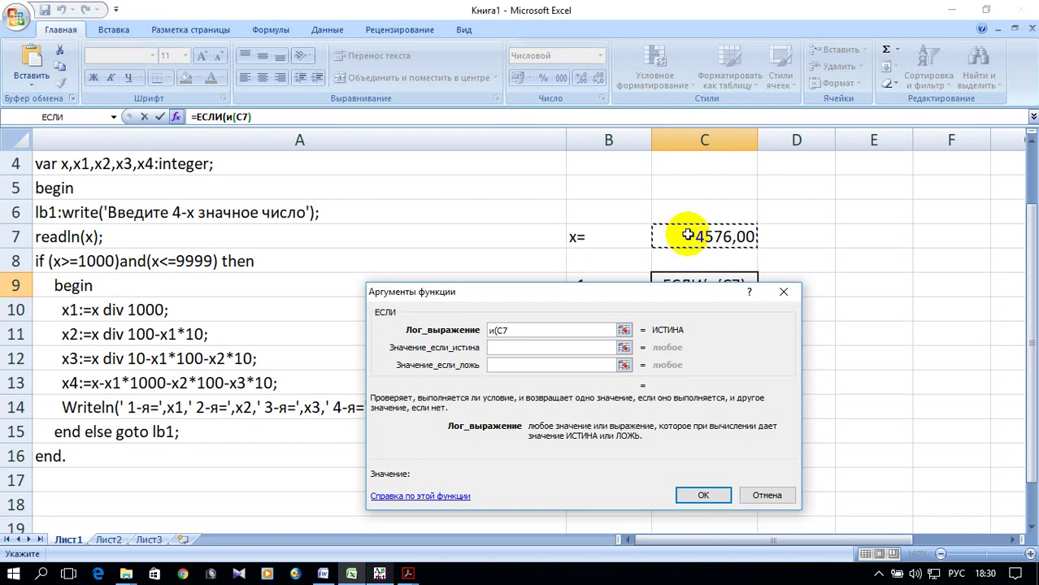
pyautogui.write('Ю')
pyautogui.press('BackSpace')
pyautogui.hotkey('alt', 'shift')
pyautogui.write('>=1')
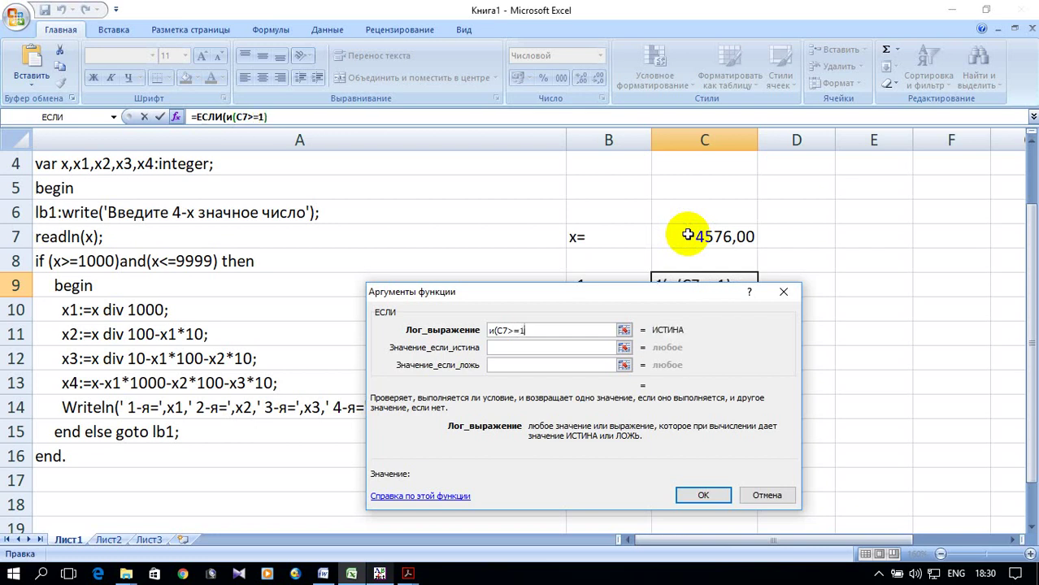
pyautogui.write('000')
pyautogui.write('$')
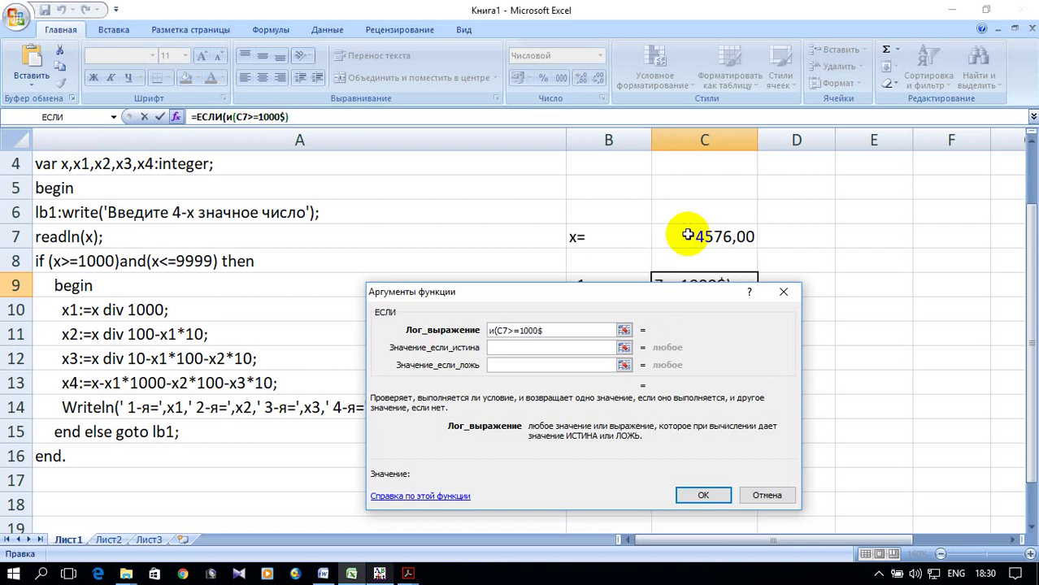
pyautogui.press('BackSpace')
pyautogui.write('=')
pyautogui.press('BackSpace')
# Add the upper bound to complete the condition и(C7>=1000;C7<=9999).
pyautogui.write(';')
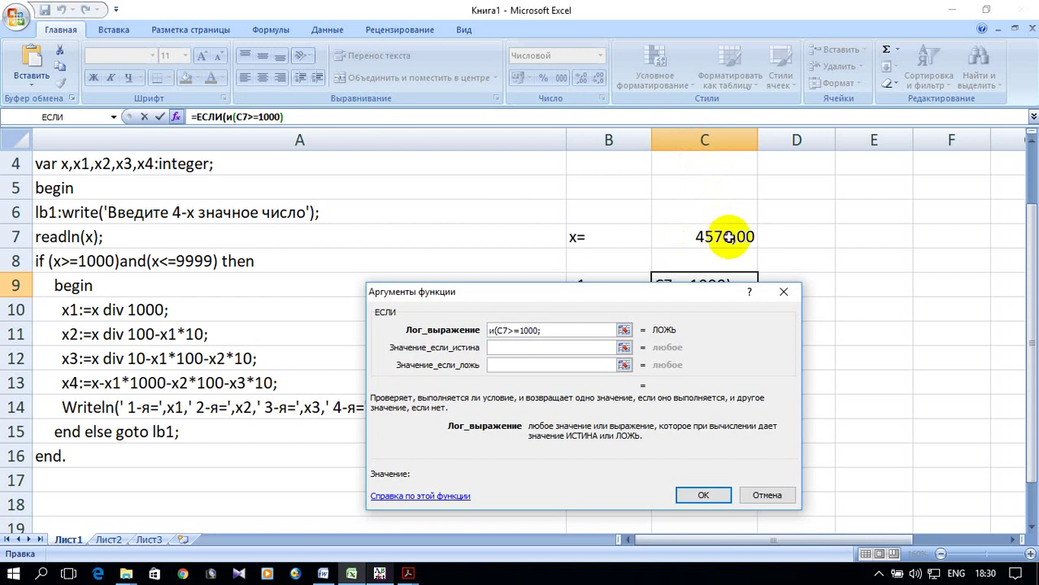
pyautogui.click(726, 237)
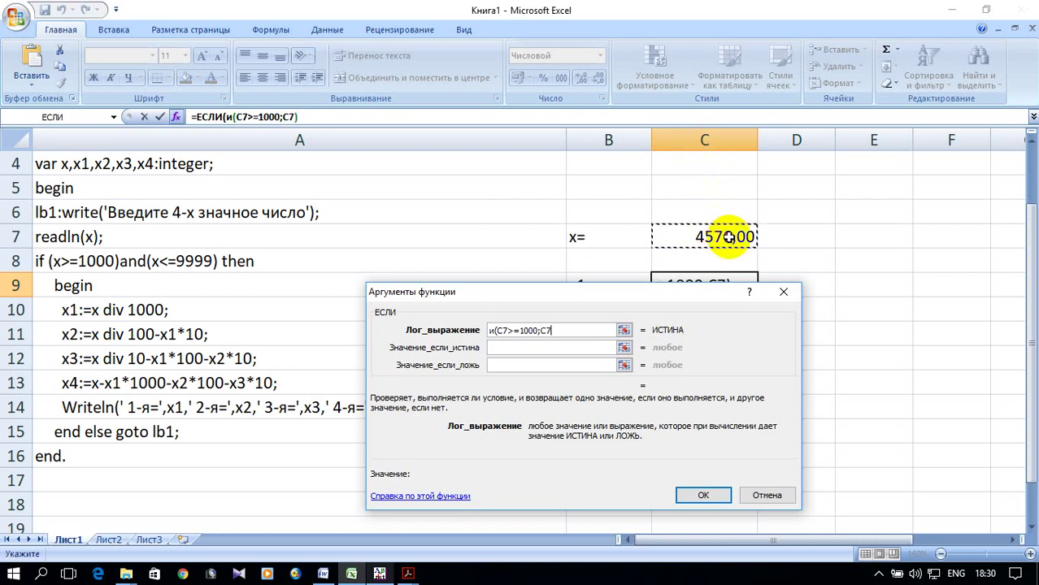
pyautogui.write('<=')
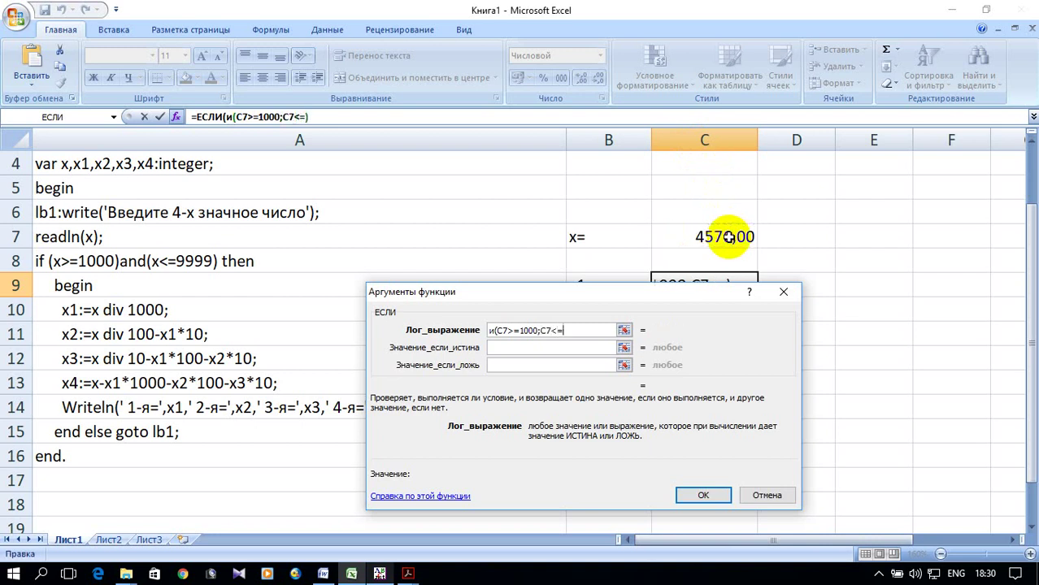
pyautogui.write('9999')
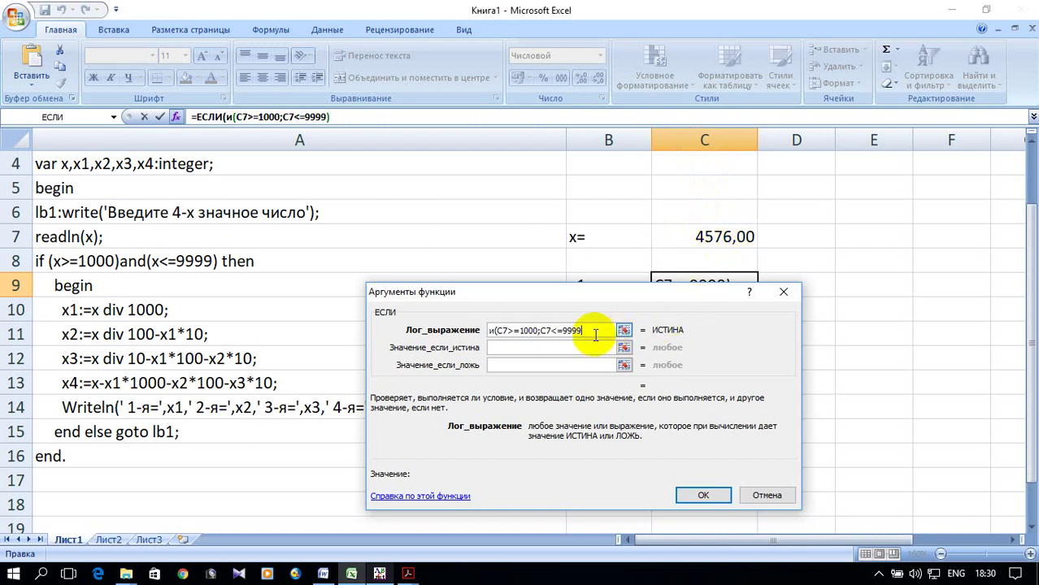
pyautogui.write(')')
pyautogui.click(510, 348)
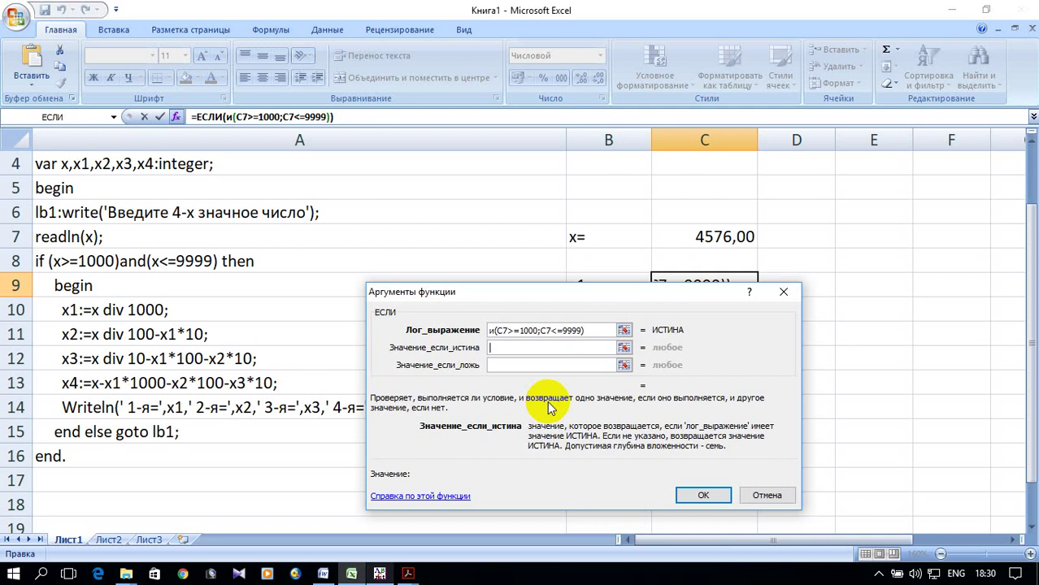
# Try C7 as the true result, then clear the Value_if_true argument again.
pyautogui.click(729, 244)
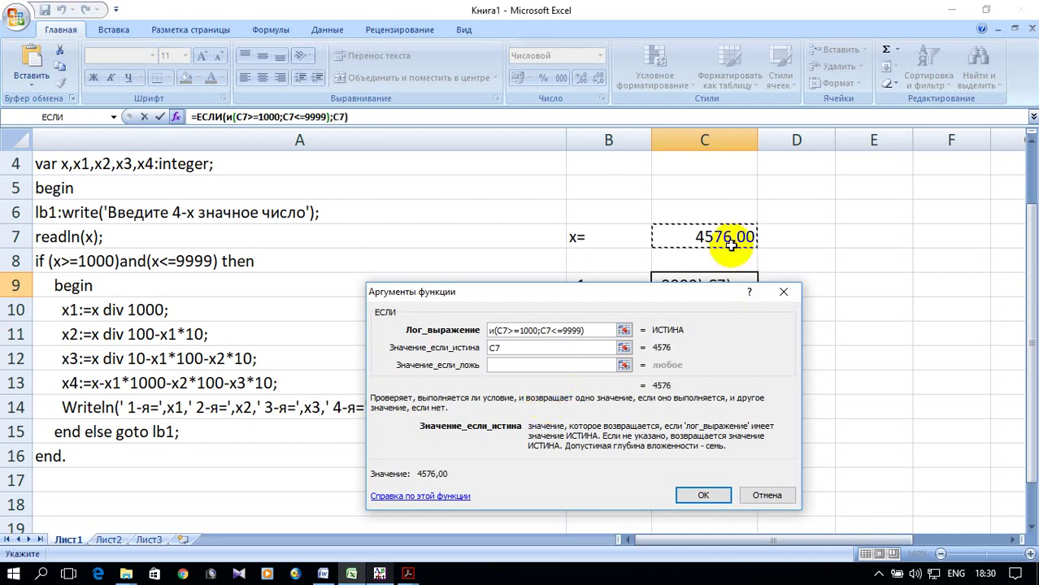
pyautogui.write('-')
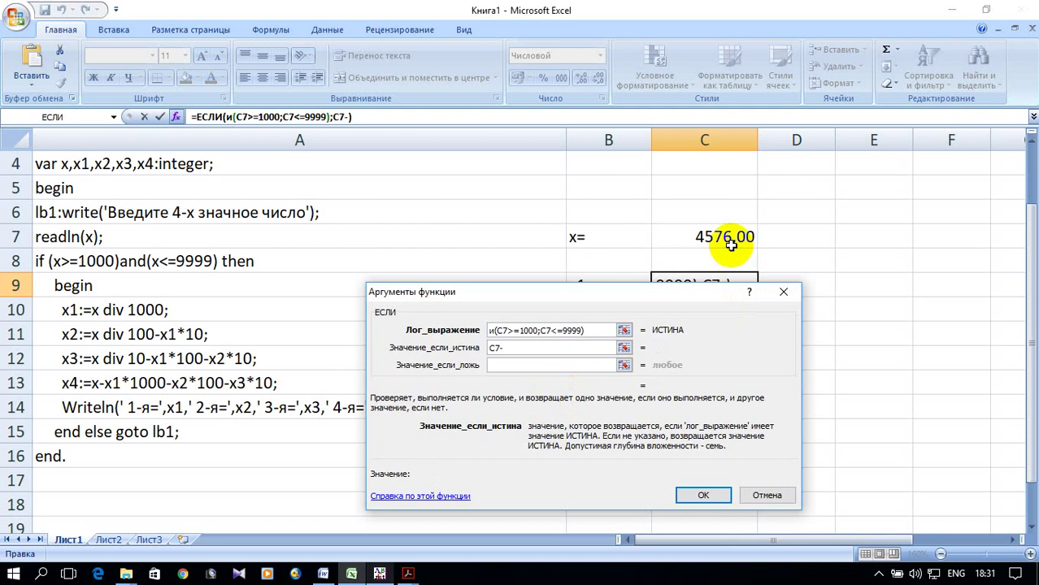
pyautogui.press('BackSpace')
pyautogui.press('BackSpace')
pyautogui.press('BackSpace')
pyautogui.write('Jcnfn')
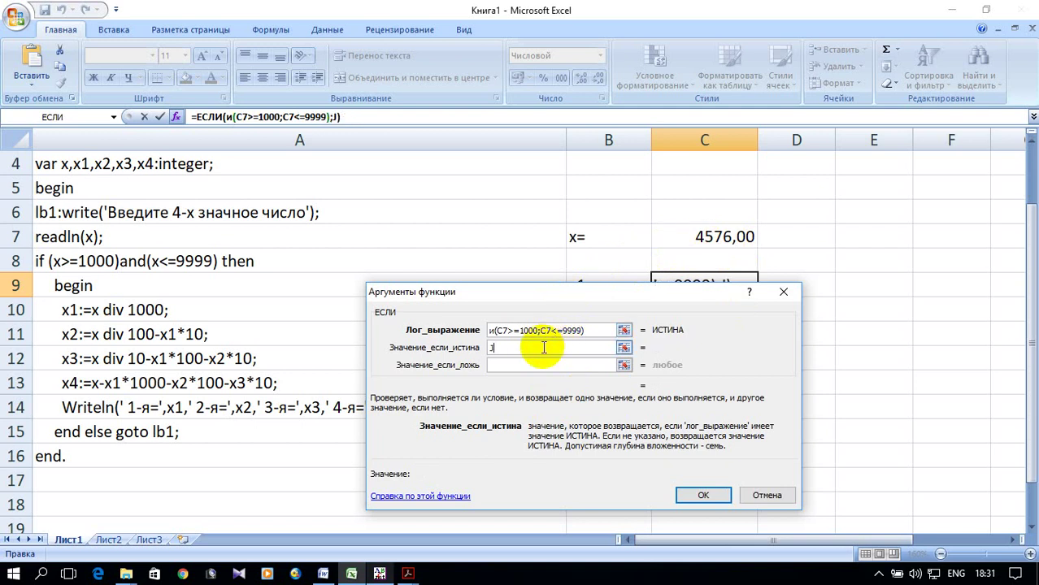
pyautogui.press('BackSpace')
pyautogui.press('BackSpace')
pyautogui.press('BackSpace')
pyautogui.press('BackSpace')
pyautogui.press('BackSpace')
pyautogui.hotkey('alt', 'shift')
# Enter Остат(C7;10) as the true result, previewing 6.
pyautogui.write('Остат')
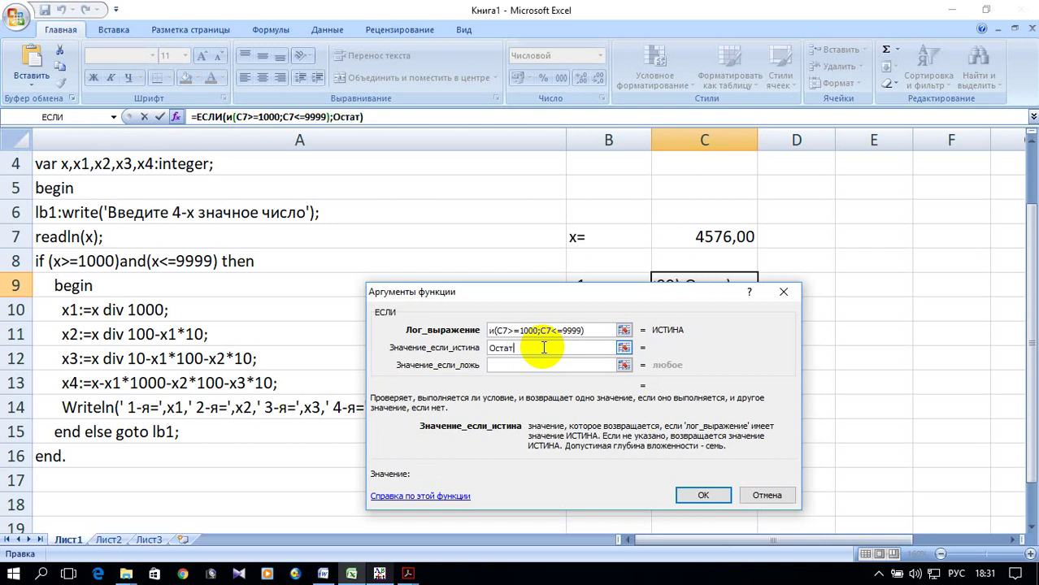
pyautogui.write('(')
pyautogui.click(729, 237)
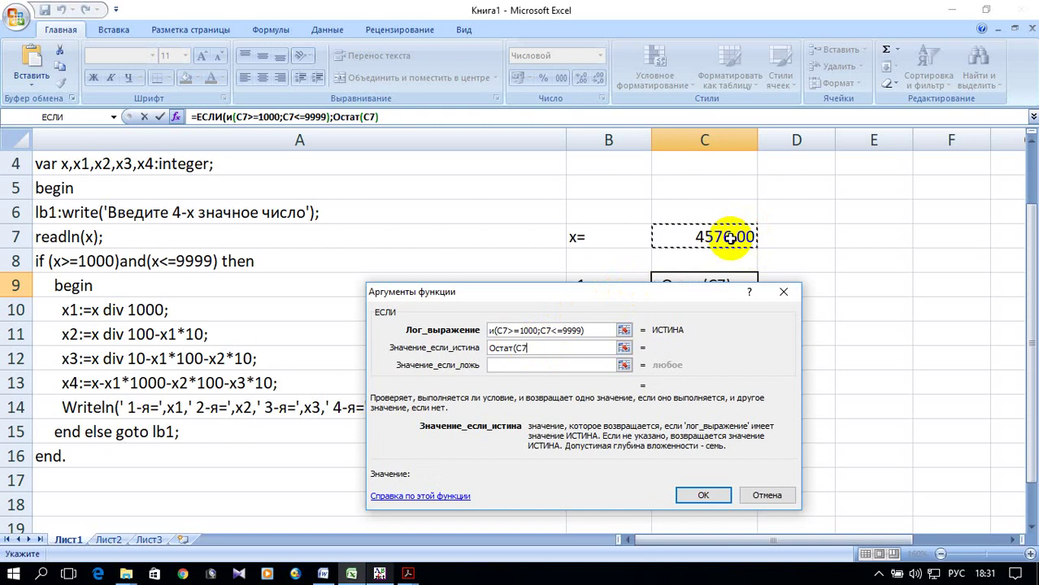
pyautogui.write('Ж')
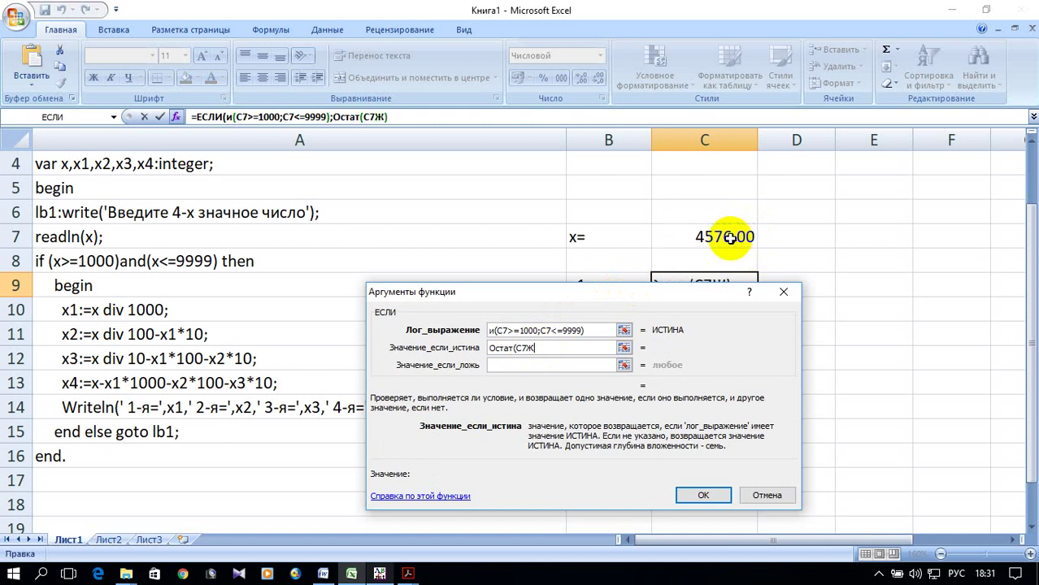
pyautogui.press('BackSpace')
pyautogui.write(';1')
pyautogui.write('0')
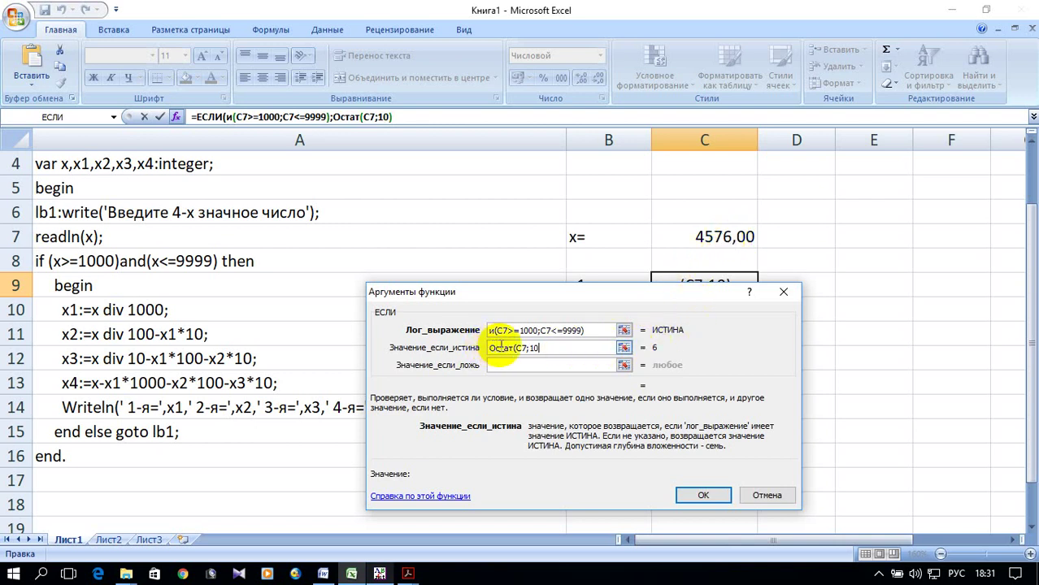
pyautogui.write(')')
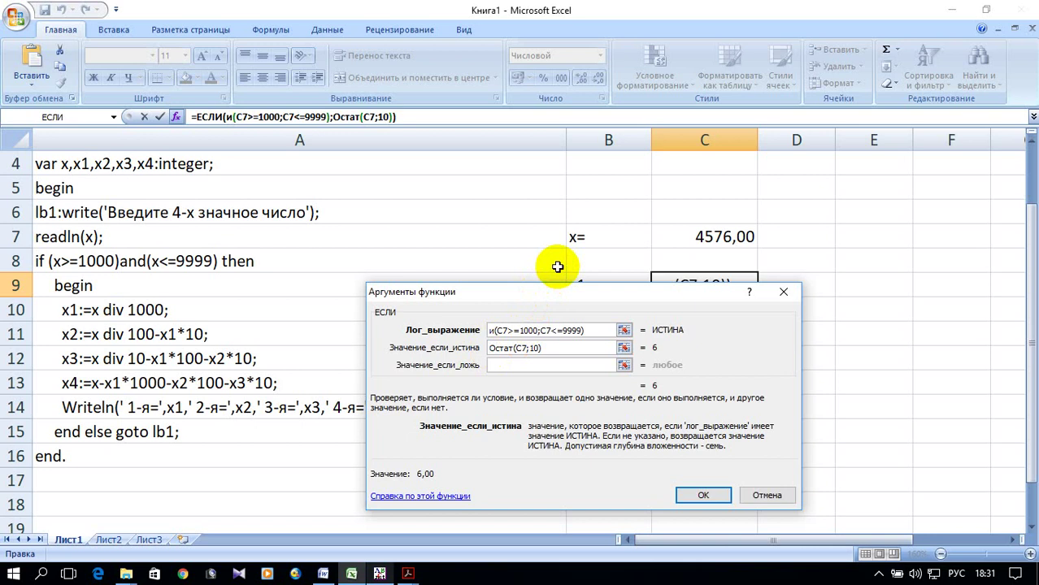
# Prefix the true result with C7- and insert остат(C7;100)- after it.
pyautogui.click(692, 238)
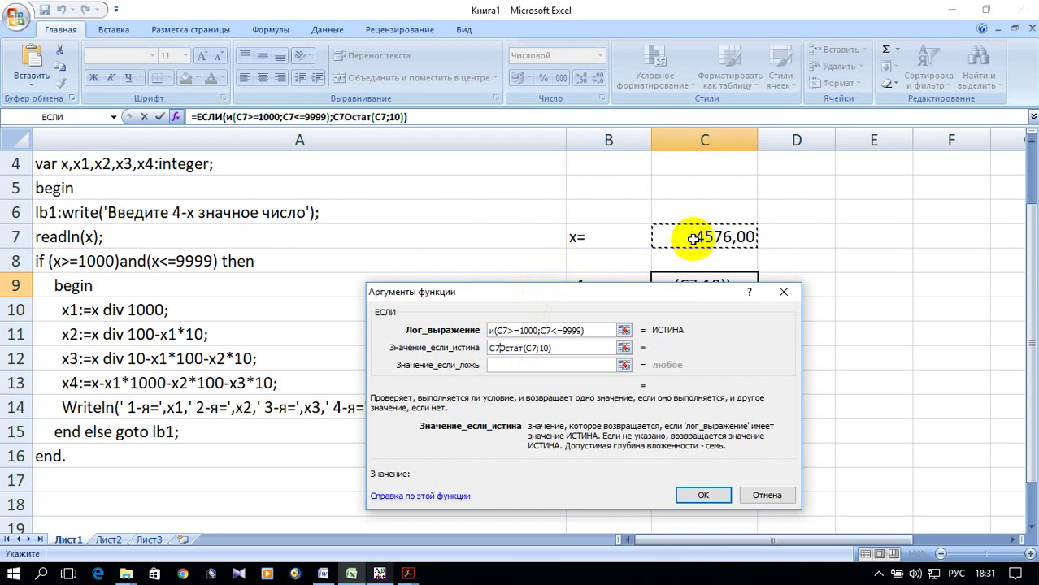
pyautogui.write('-')
pyautogui.click(581, 348)
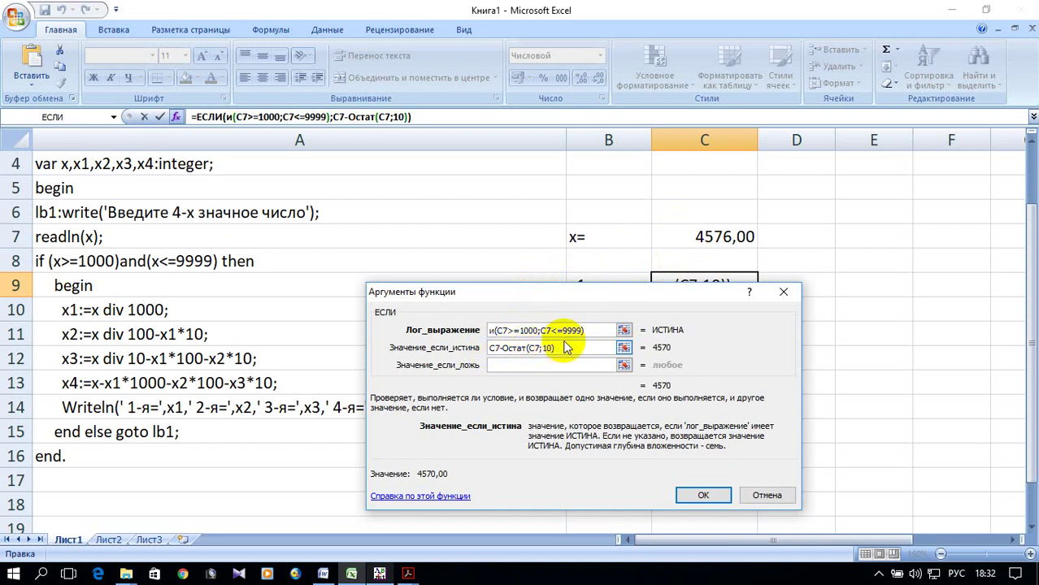
pyautogui.write('ос')
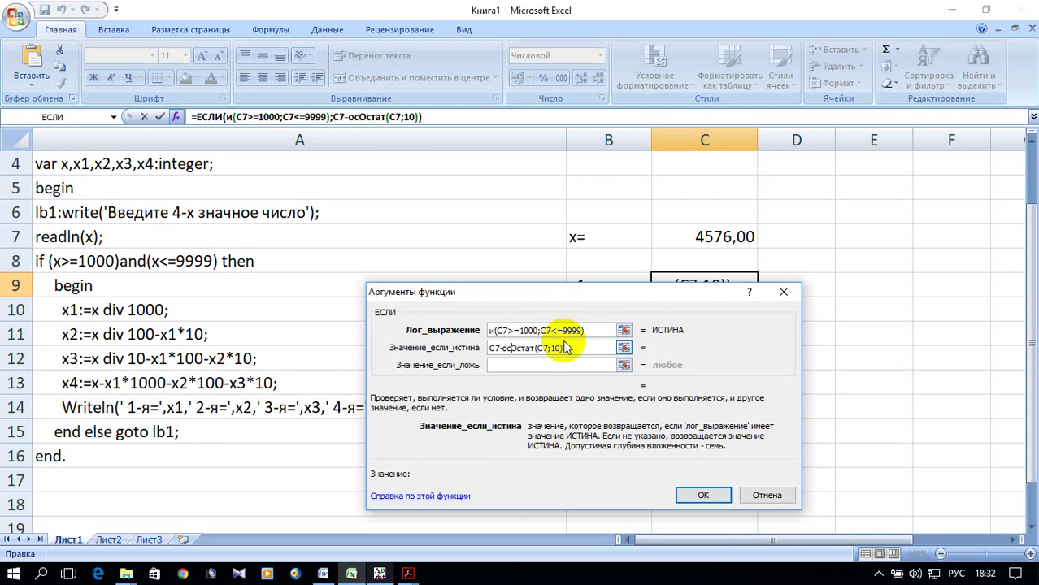
pyautogui.write('тат(')
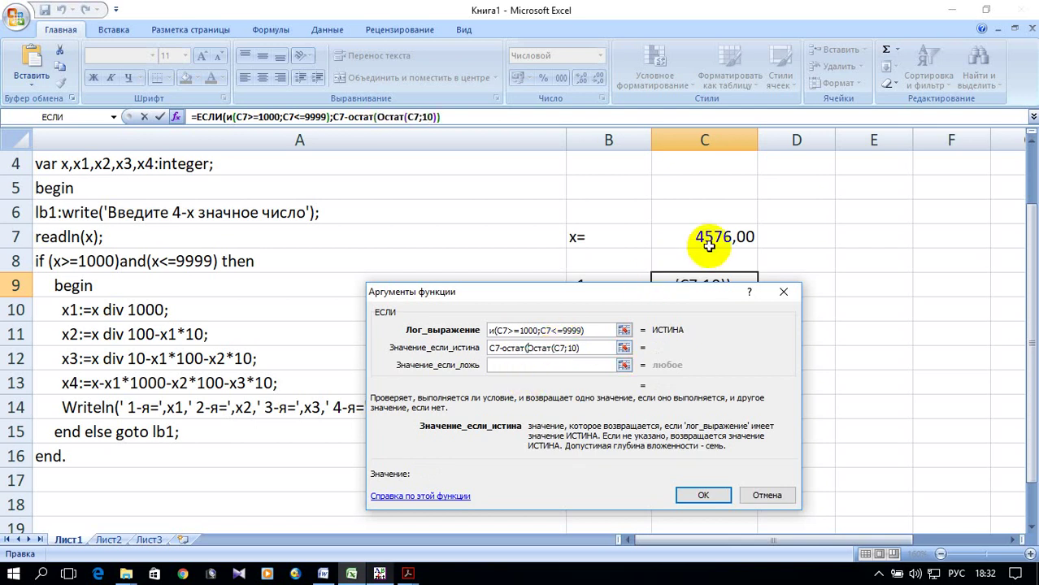
pyautogui.click(706, 236)
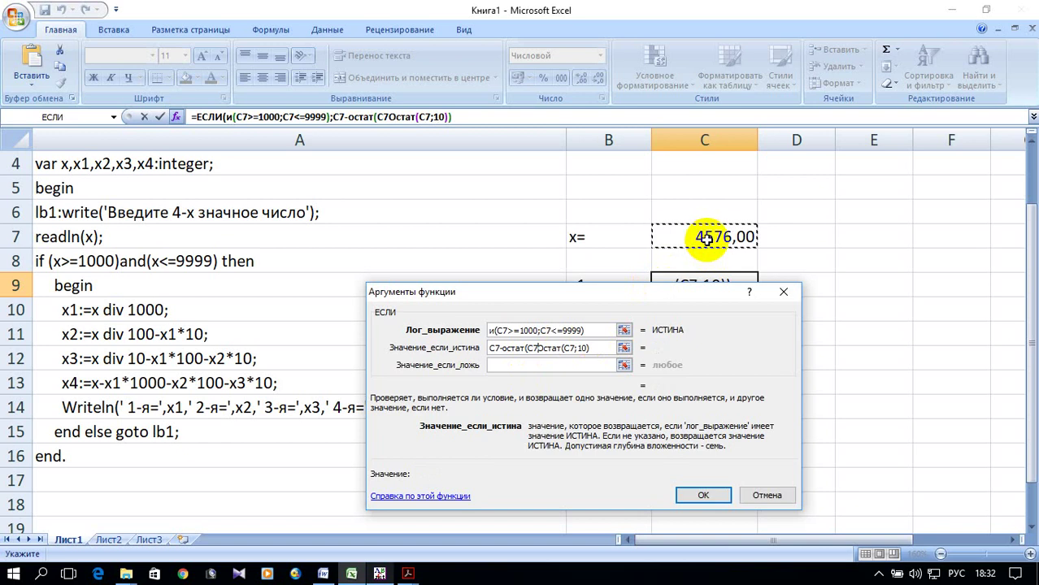
pyautogui.write(';')
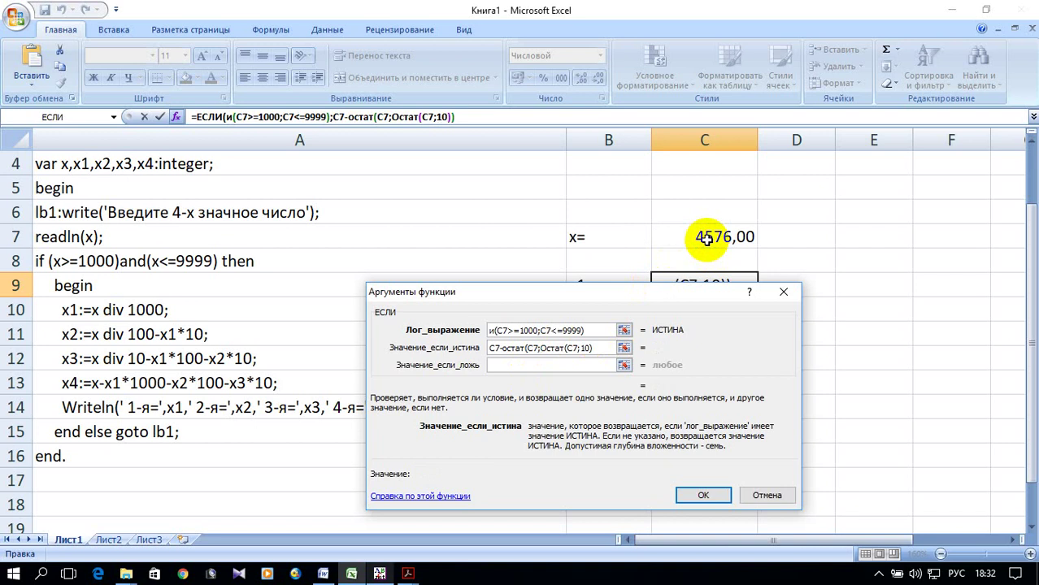
pyautogui.write('100')
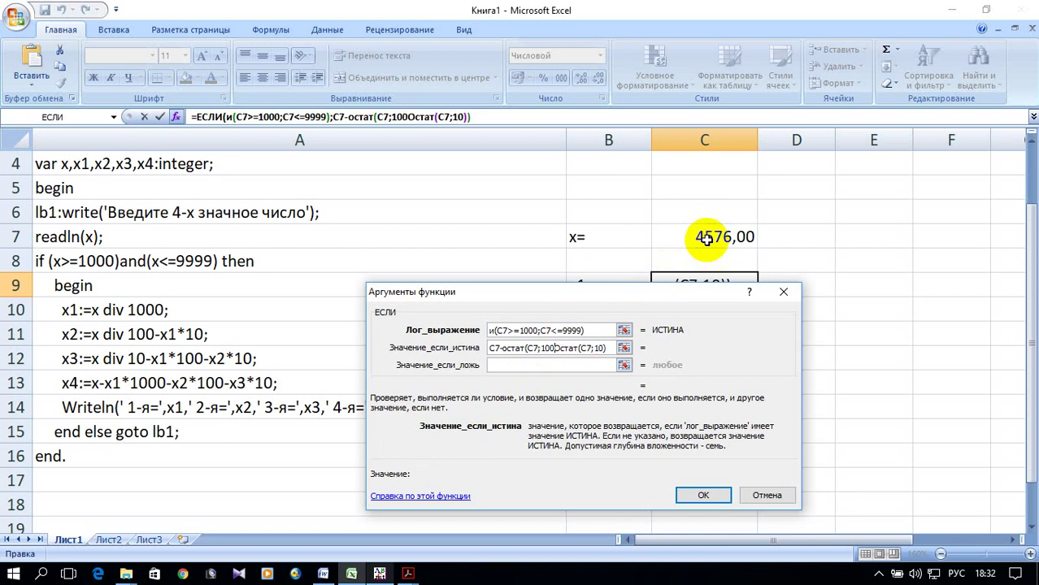
pyautogui.write(')')
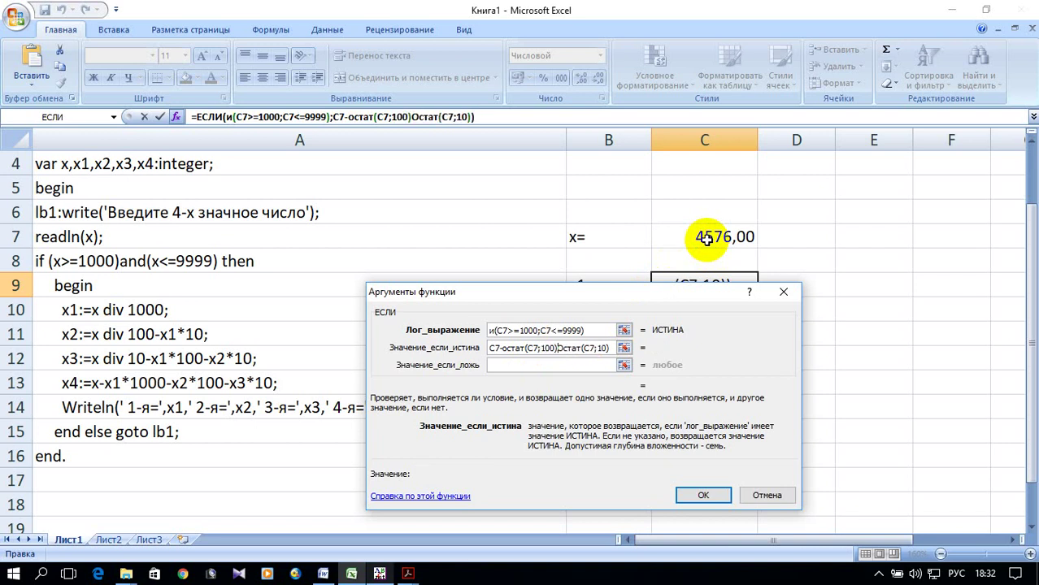
pyautogui.write('-')
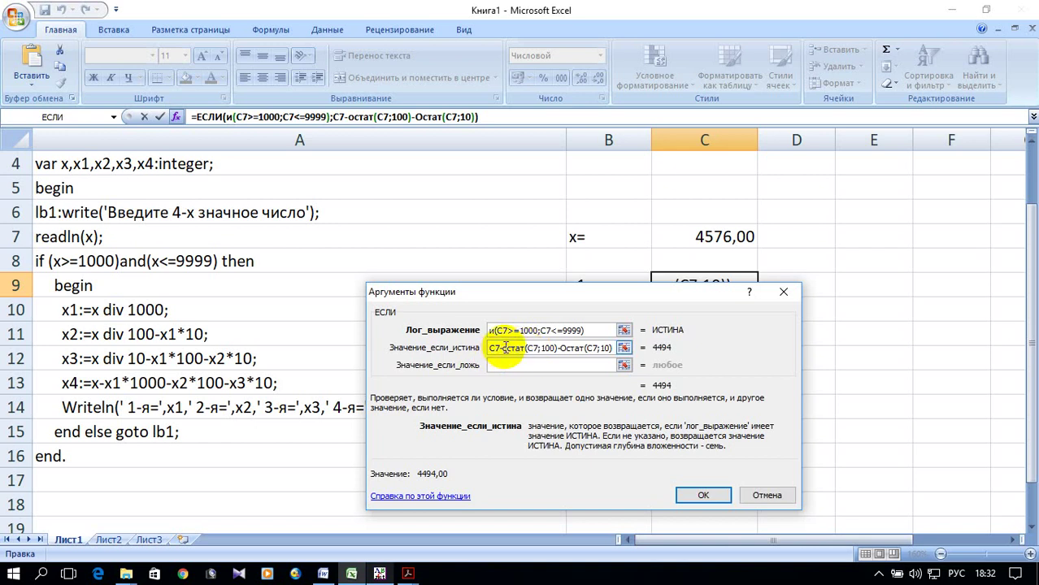
# Add a -Остат(C7;1000) term to the true-result expression.
pyautogui.click(500, 347)
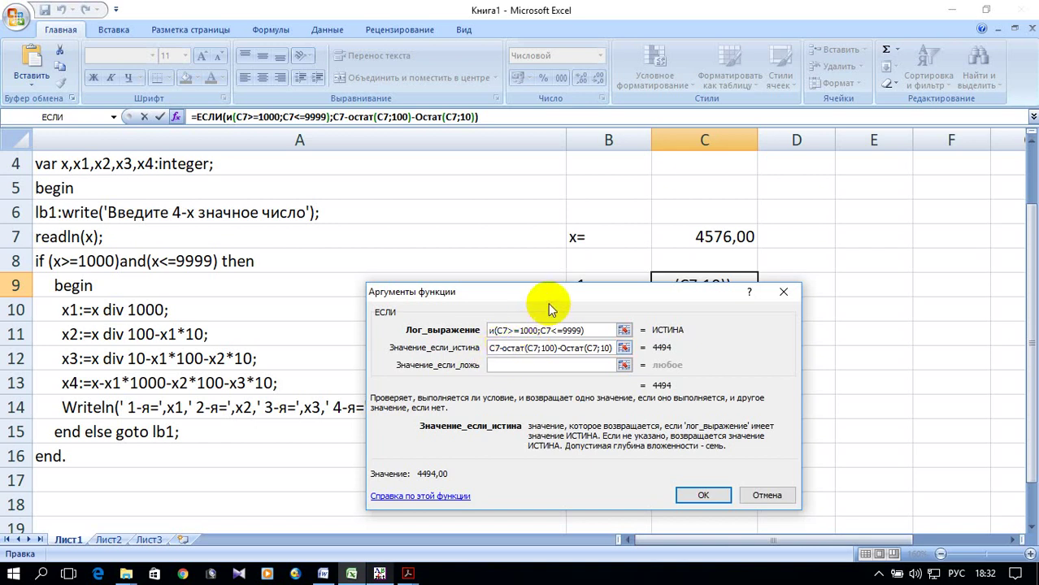
pyautogui.write('-')
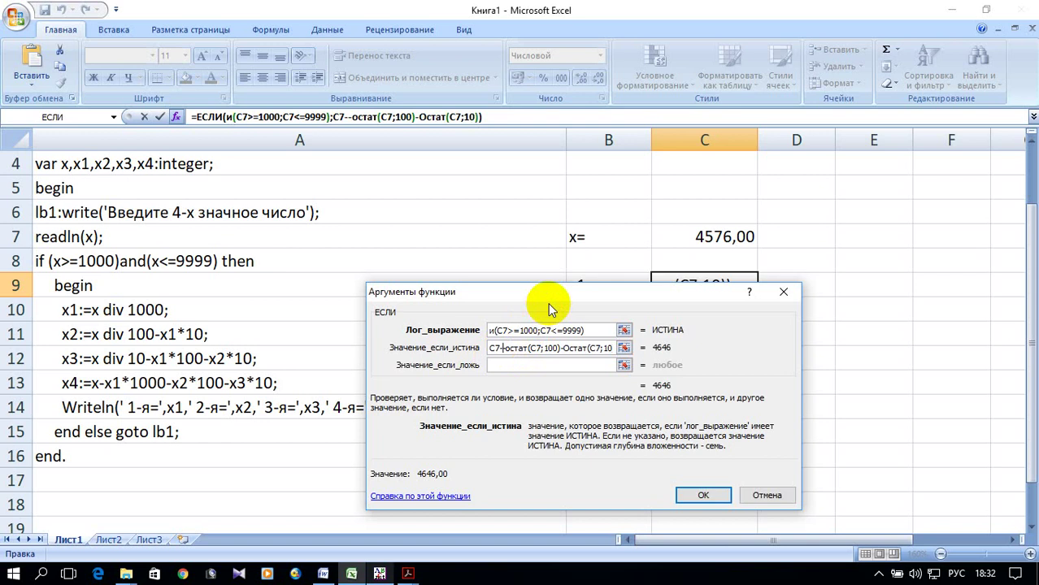
pyautogui.write('О')
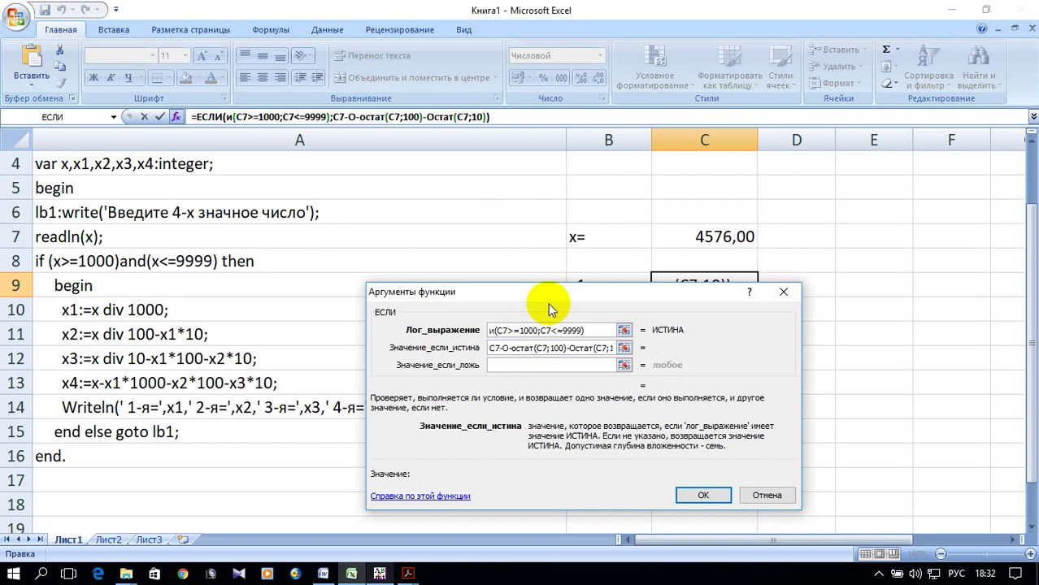
pyautogui.write('стат')
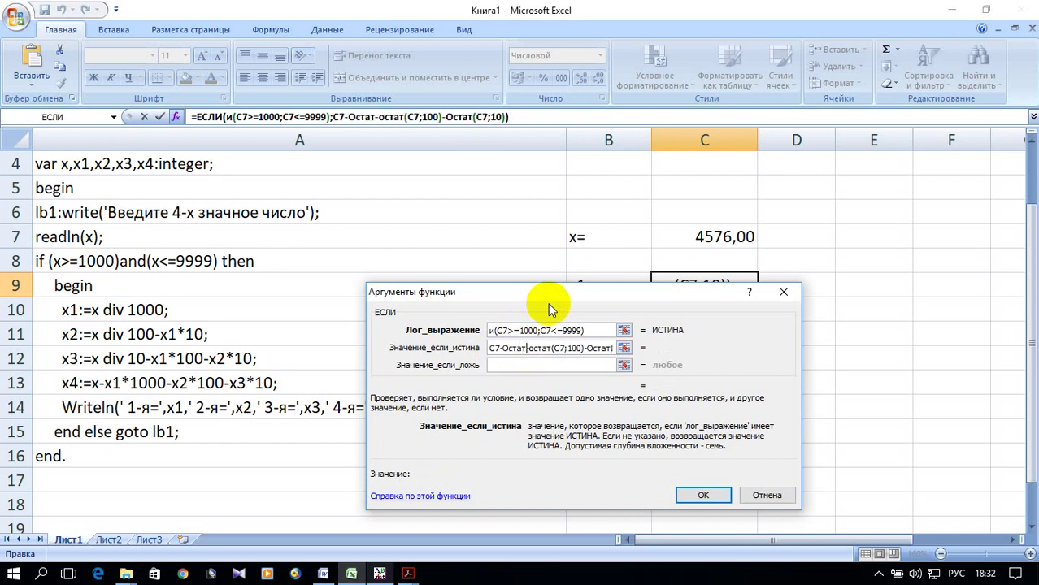
pyautogui.write('(')
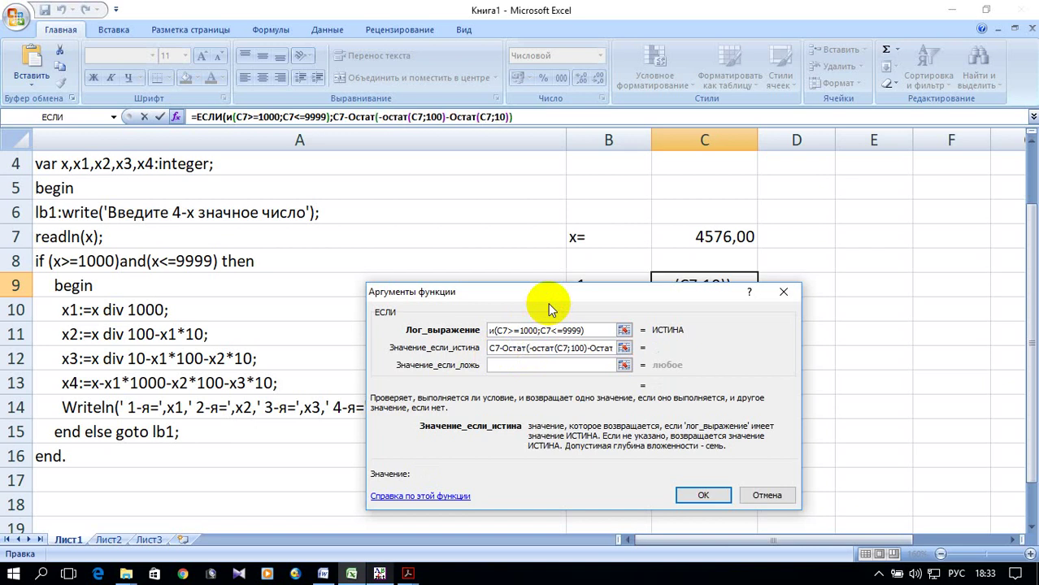
pyautogui.click(683, 239)
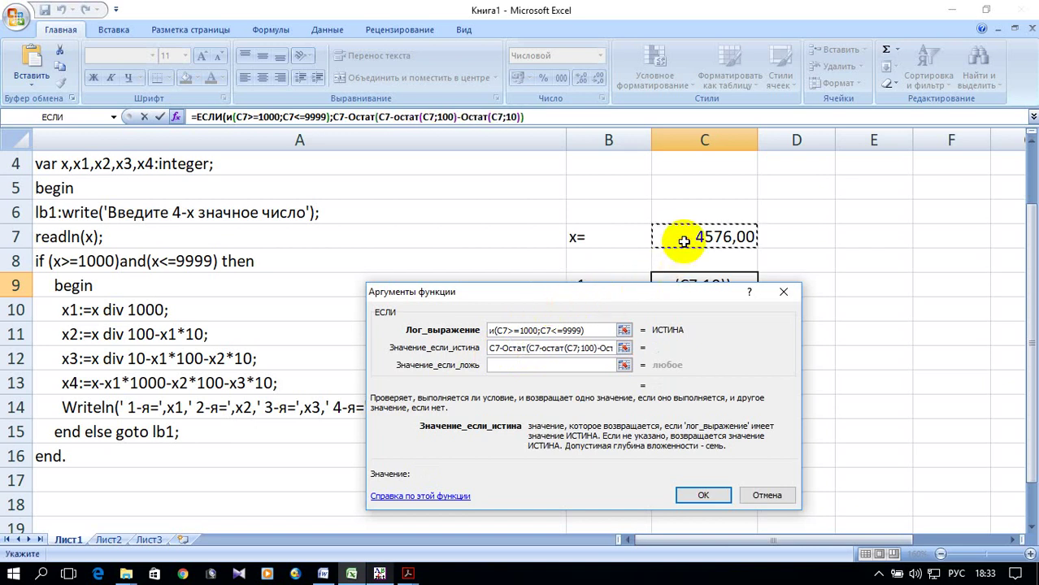
pyautogui.write(';1000')
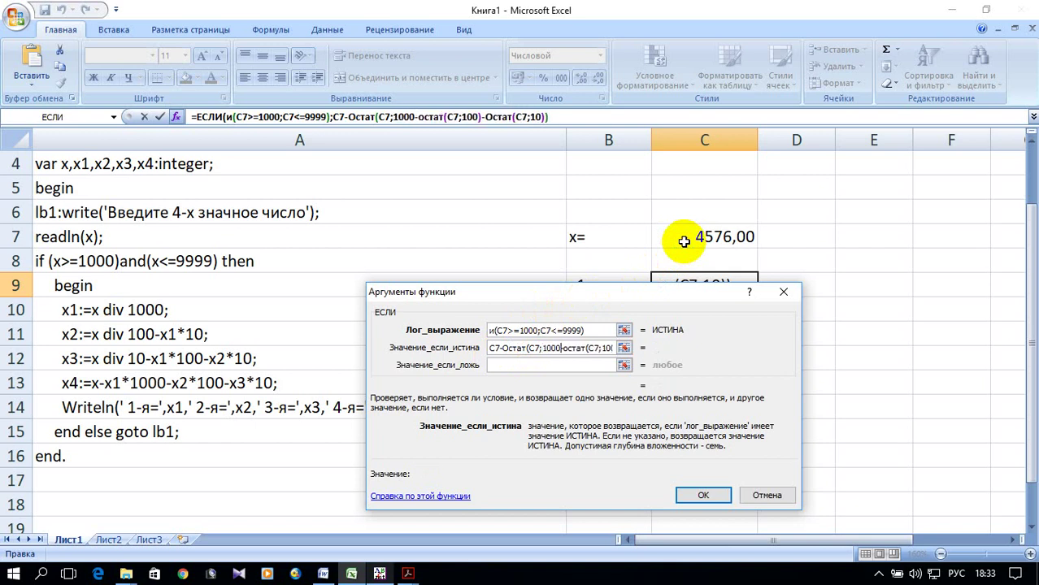
pyautogui.write(')')
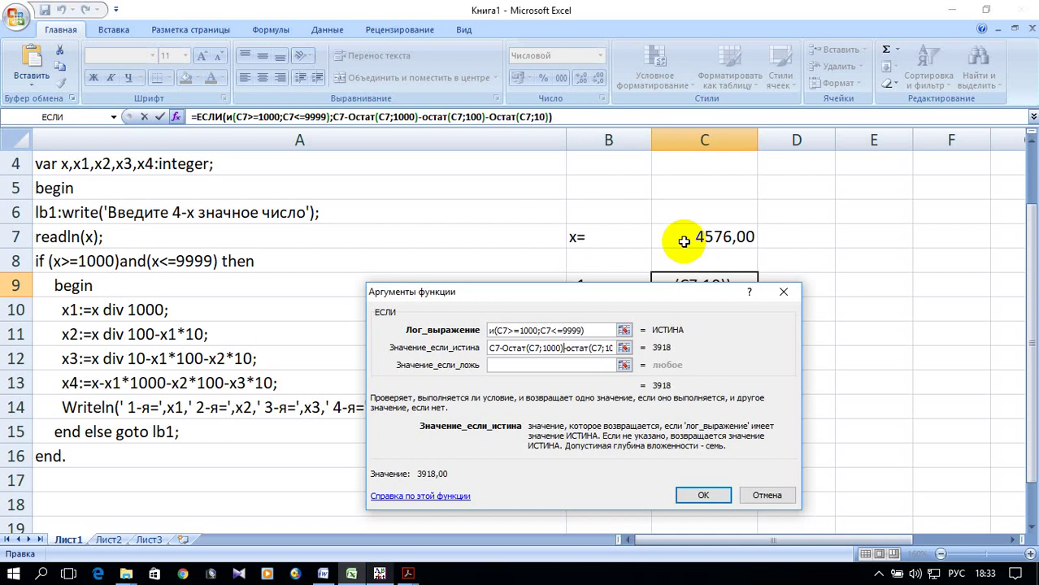
pyautogui.scroll(-1, 561, 348)
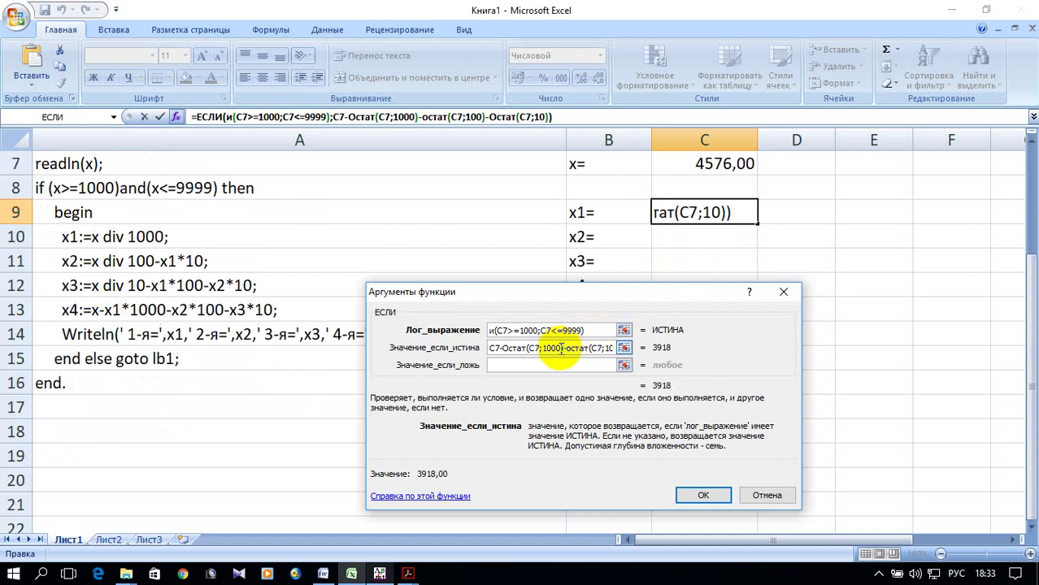
pyautogui.scroll(2, 561, 348)
pyautogui.scroll(-1, 561, 348)
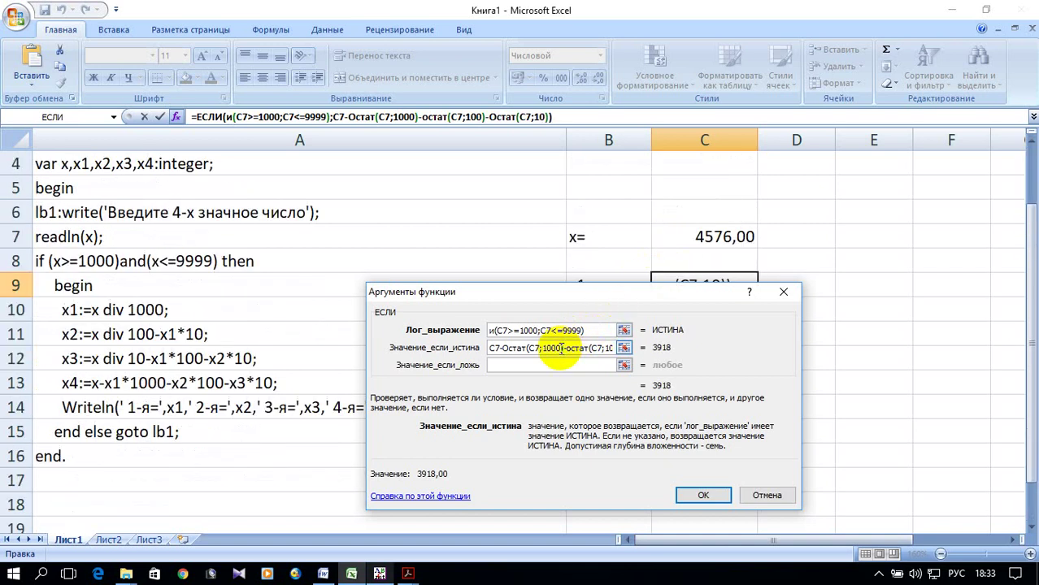
pyautogui.scroll(-1, 561, 348)
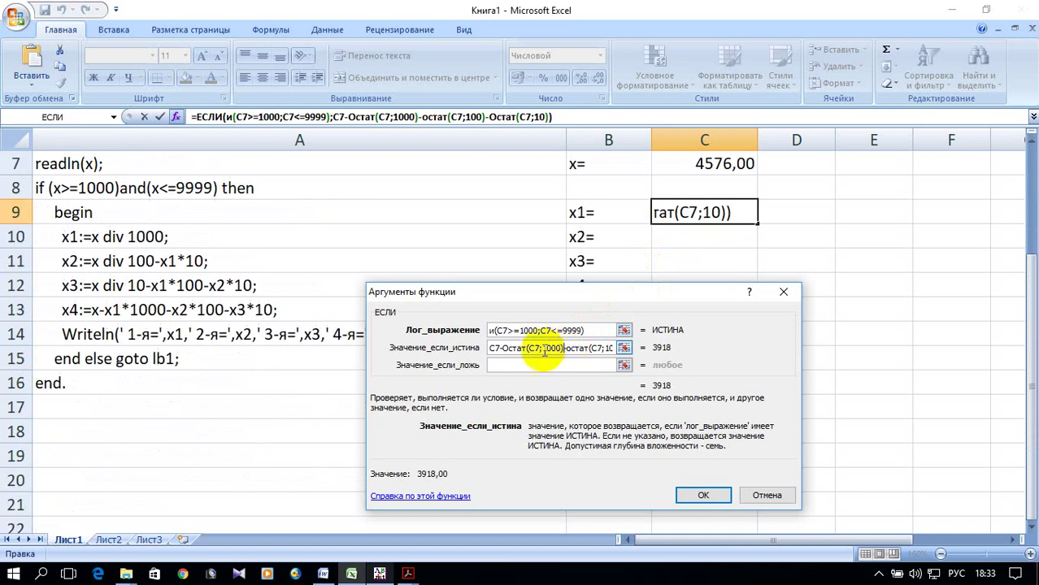
# Trim the true-result expression down to just Остат(C7;1000).
pyautogui.press('BackSpace')
pyautogui.press('BackSpace')
pyautogui.press('BackSpace')
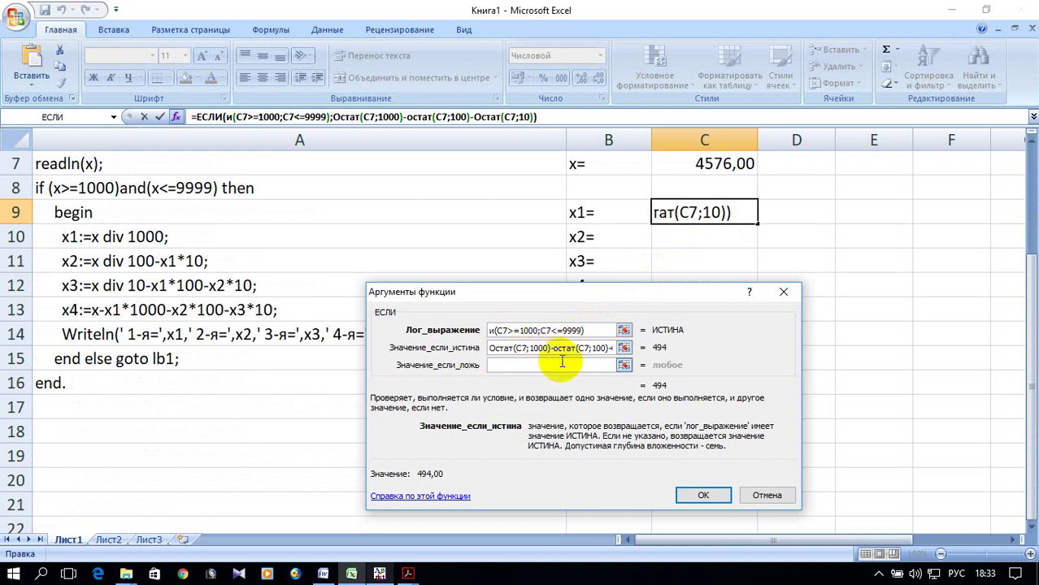
pyautogui.click(554, 349)
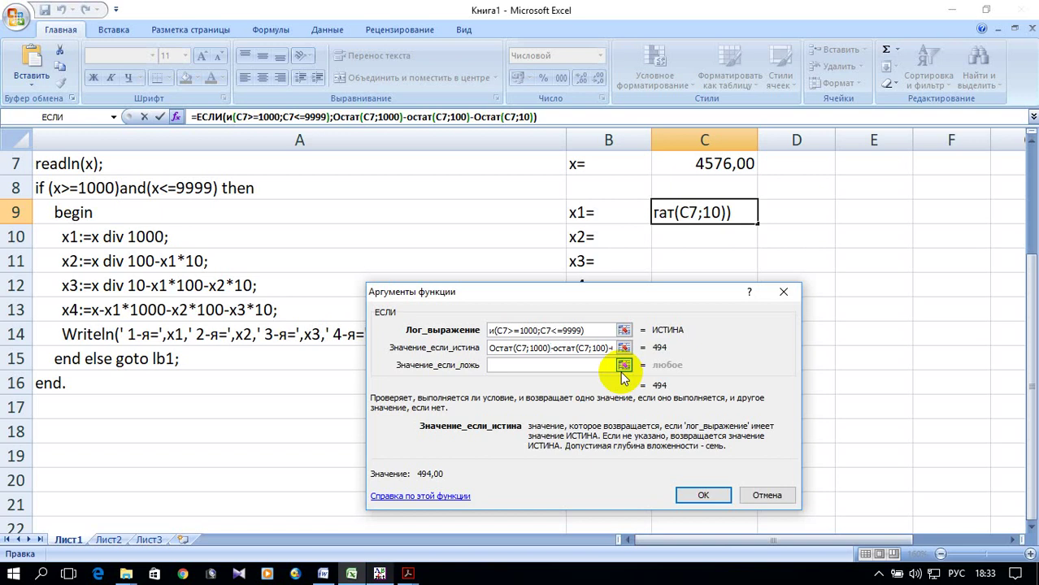
pyautogui.press('BackSpace')
pyautogui.press('BackSpace')
pyautogui.press('BackSpace')
pyautogui.press('BackSpace')
pyautogui.press('BackSpace')
pyautogui.press('BackSpace')
pyautogui.press('BackSpace')
pyautogui.press('BackSpace')
pyautogui.press('BackSpace')
pyautogui.press('BackSpace')
pyautogui.press('BackSpace')
pyautogui.press('BackSpace')
pyautogui.press('Delete')
pyautogui.press('Delete')
pyautogui.press('Delete')
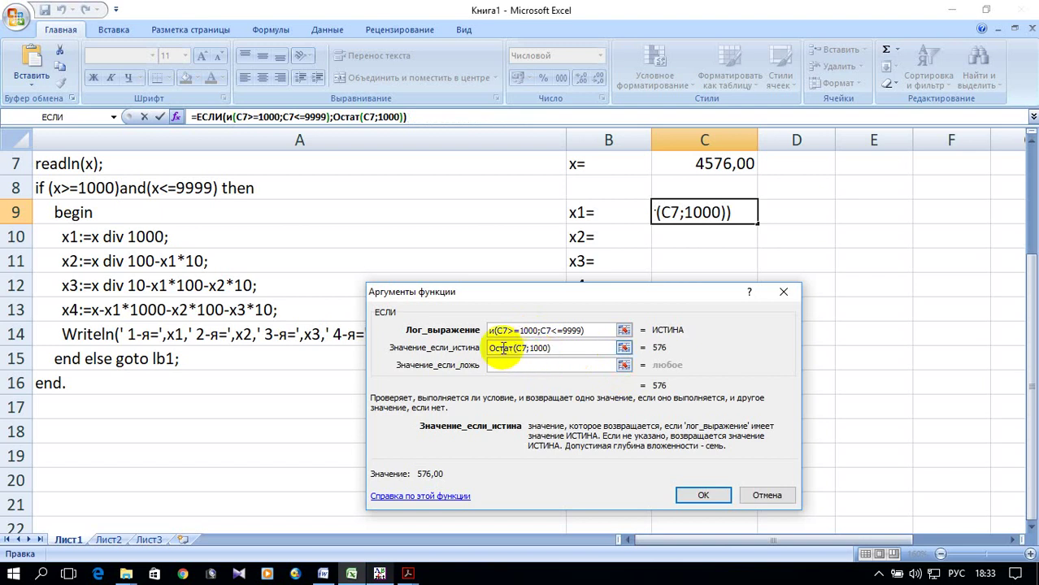
# Rewrite the true result as (C7-Остат(C7;1000))/1000, previewing 4.
pyautogui.click(490, 348)
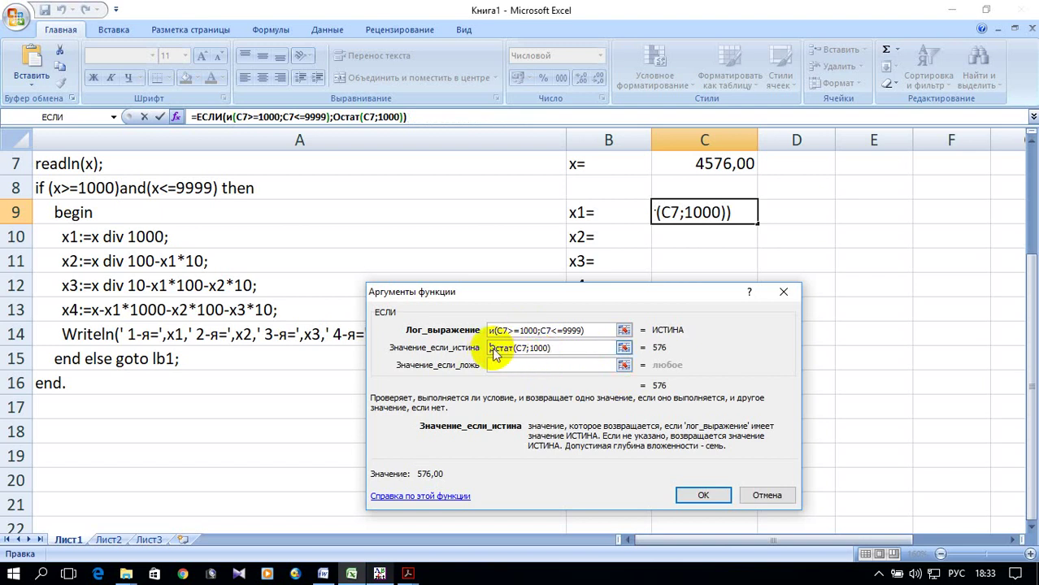
pyautogui.click(706, 166)
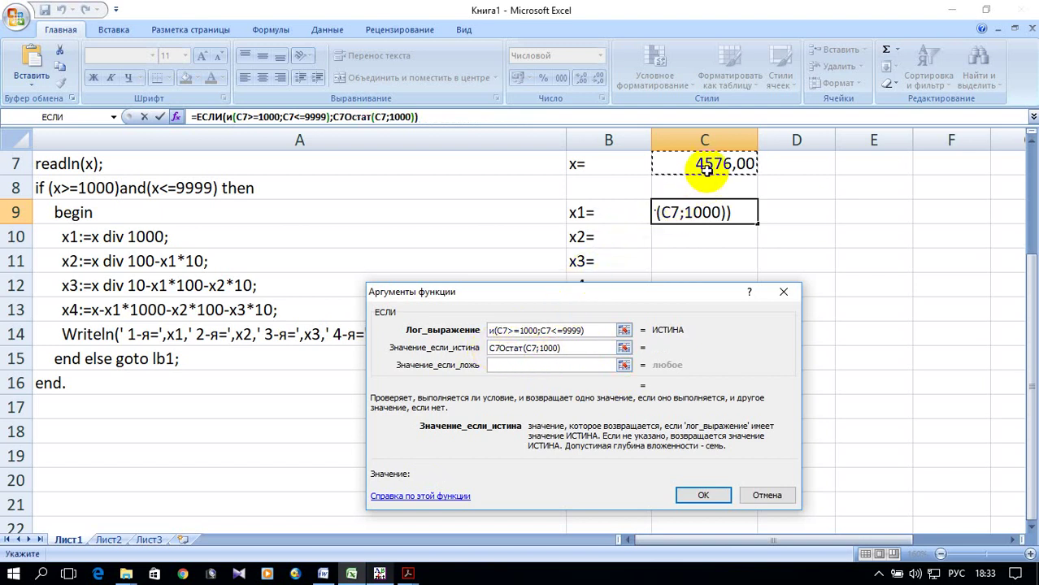
pyautogui.write('-')
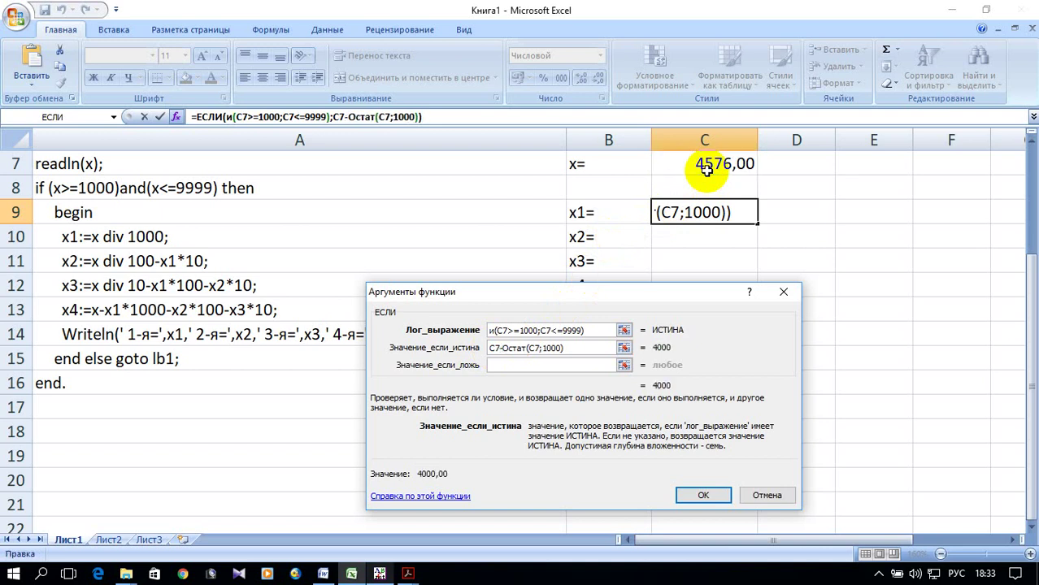
pyautogui.click(491, 348)
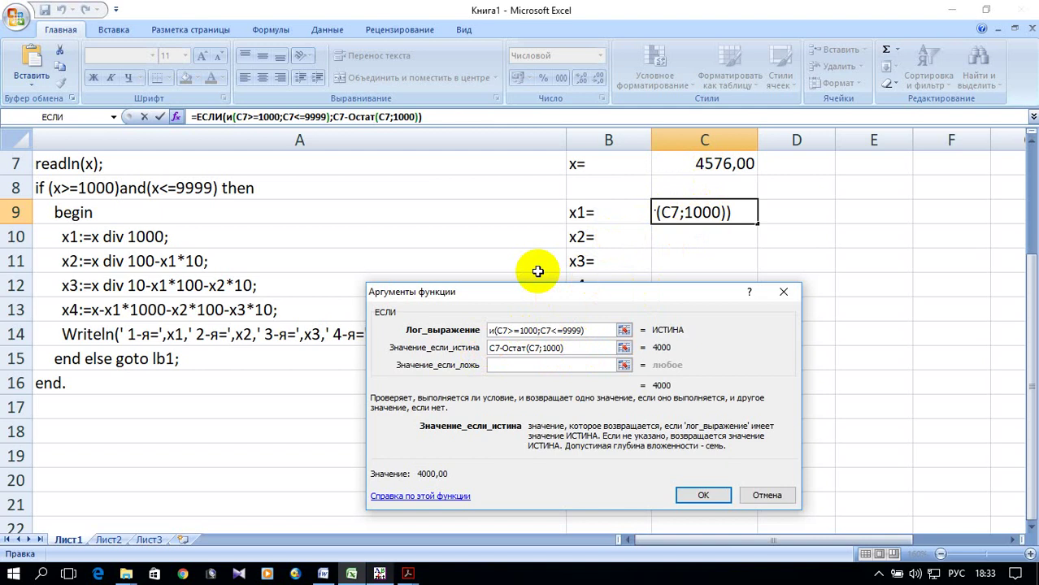
pyautogui.write('(')
pyautogui.click(575, 353)
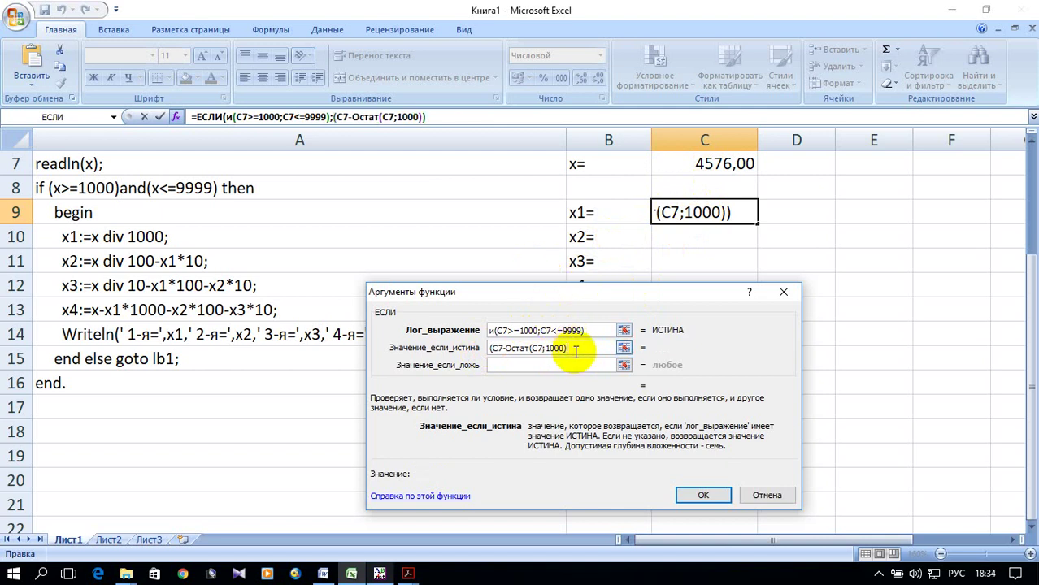
pyautogui.write(')')
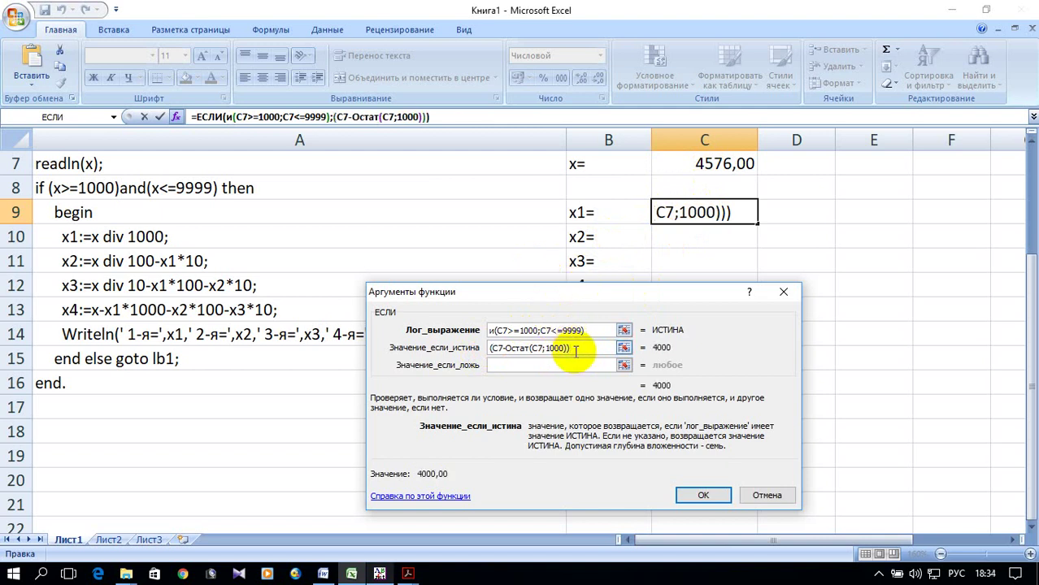
pyautogui.write('1000')
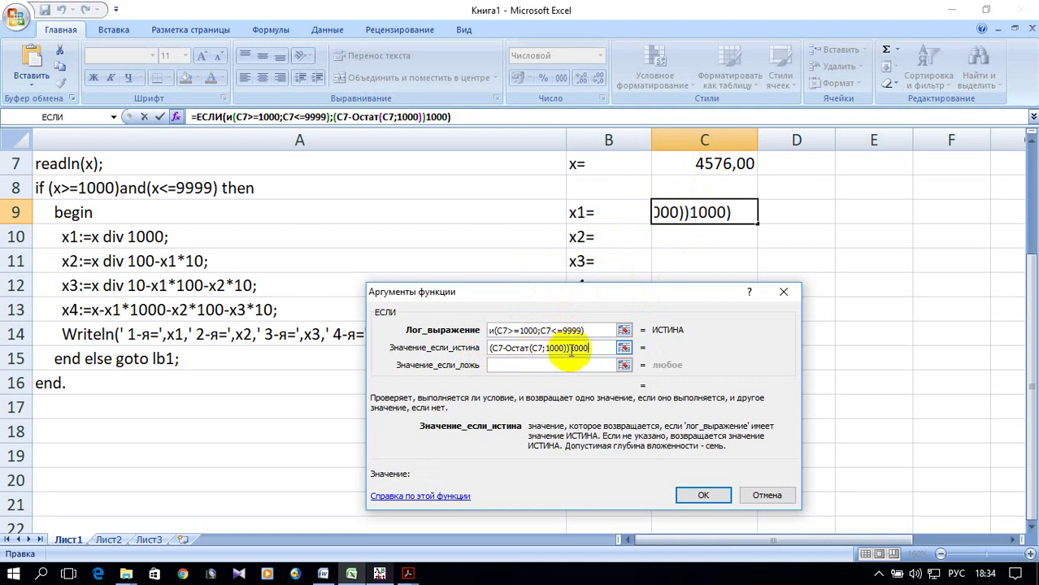
pyautogui.write('.')
pyautogui.press('BackSpace')
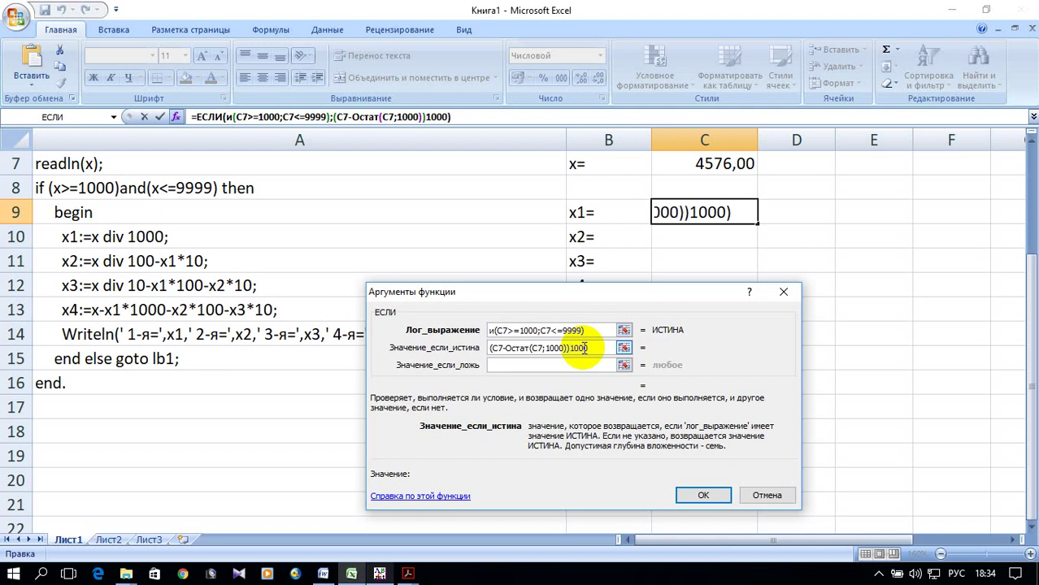
pyautogui.write('/')
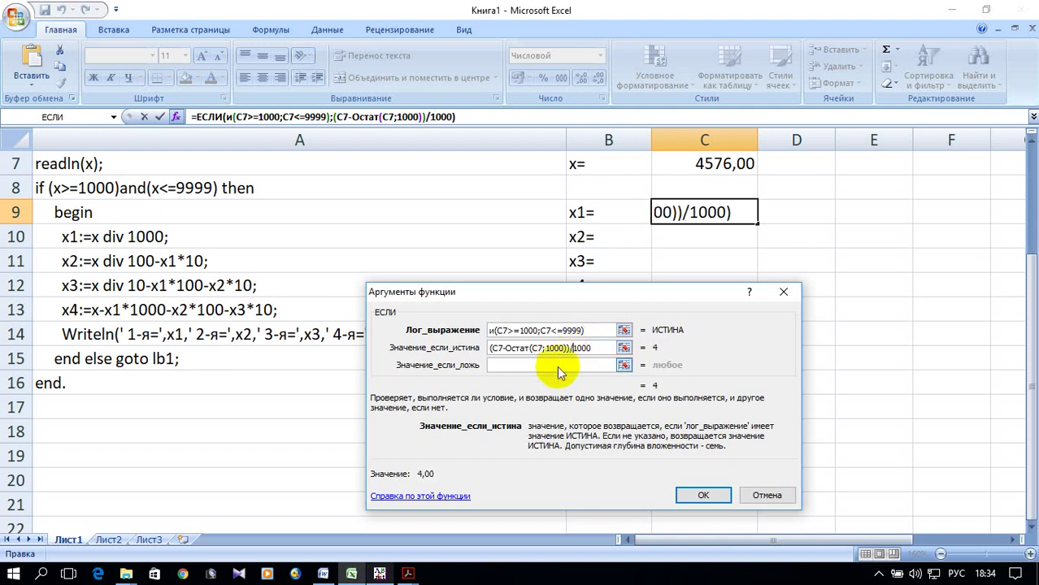
pyautogui.click(559, 366)
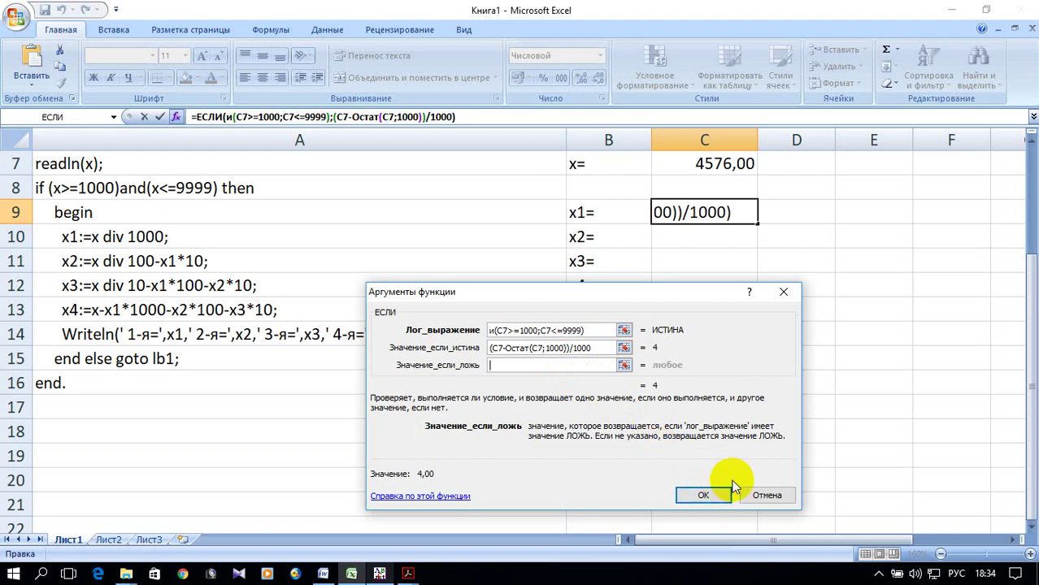
# Set the false result to "не 4-х значное" and confirm, so C9 shows 4,00.
pyautogui.write('"')
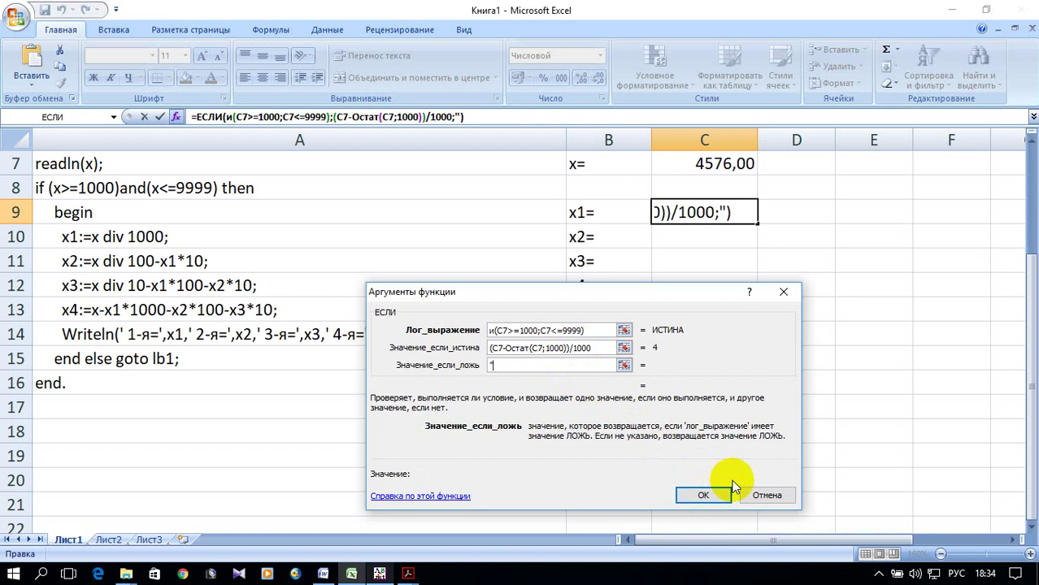
pyautogui.write('нге')
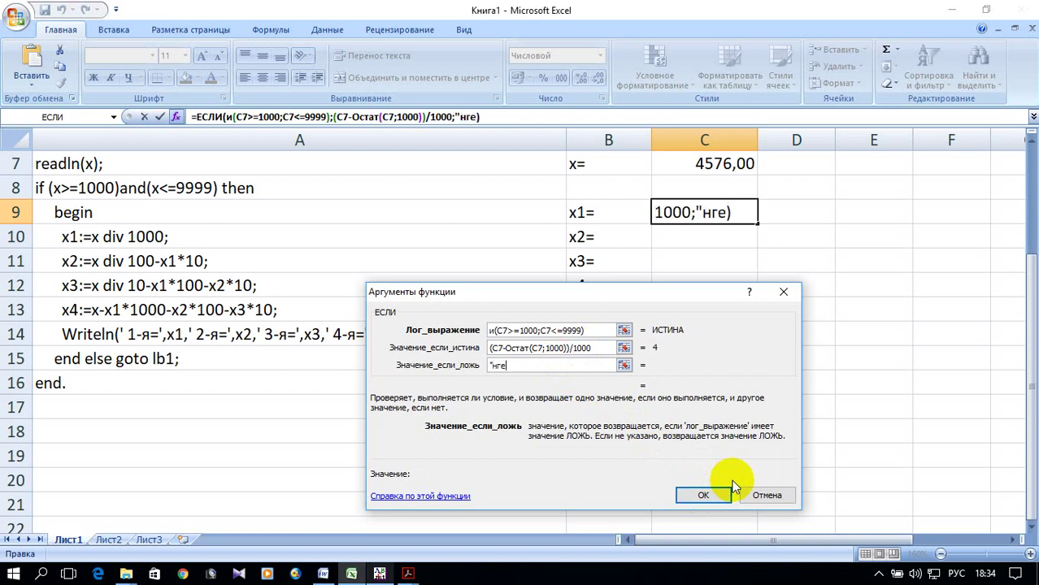
pyautogui.press('BackSpace')
pyautogui.press('BackSpace')
pyautogui.write('е ')
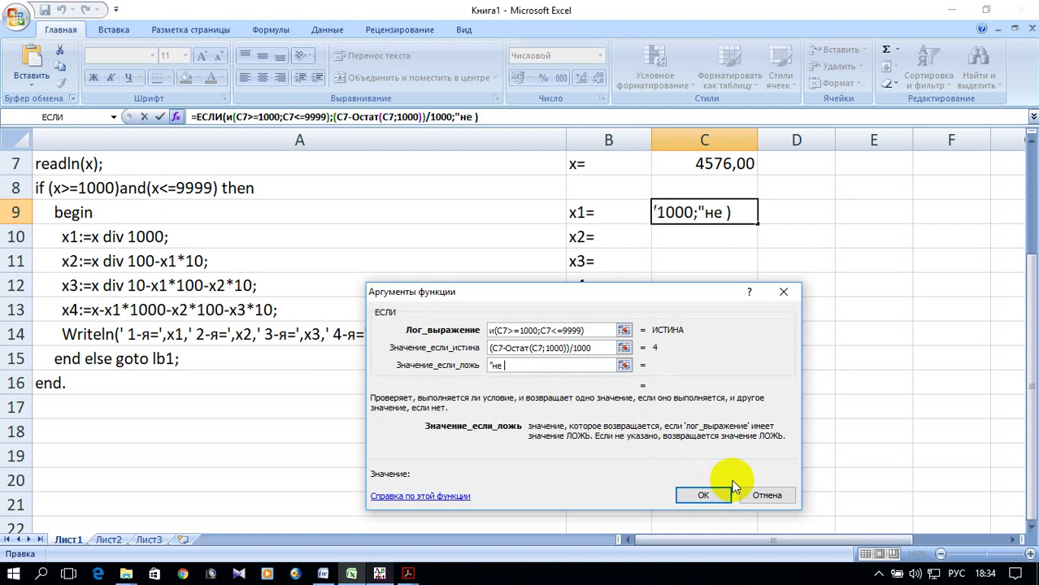
pyautogui.write('4-')
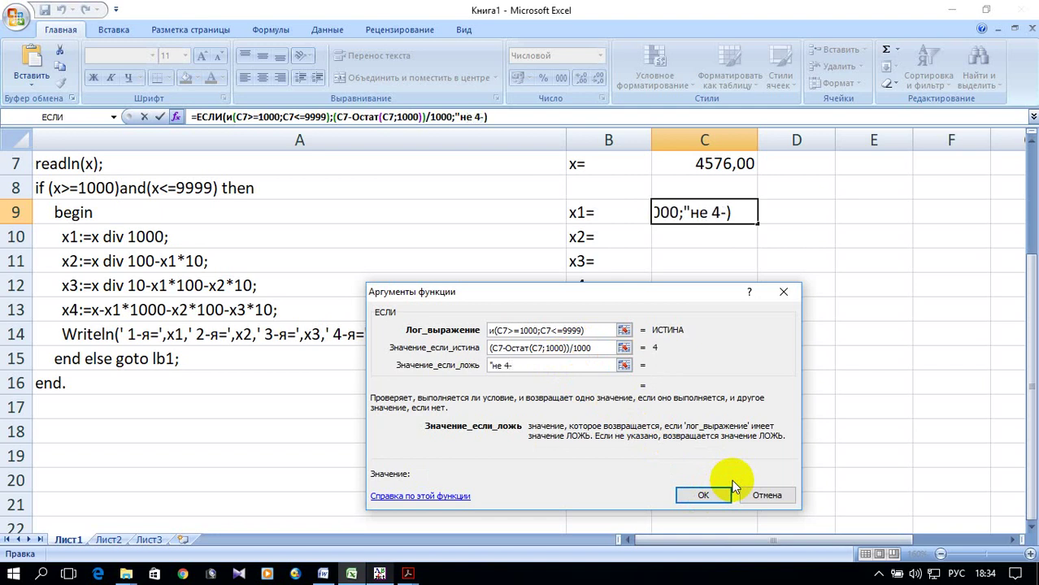
pyautogui.write('x')
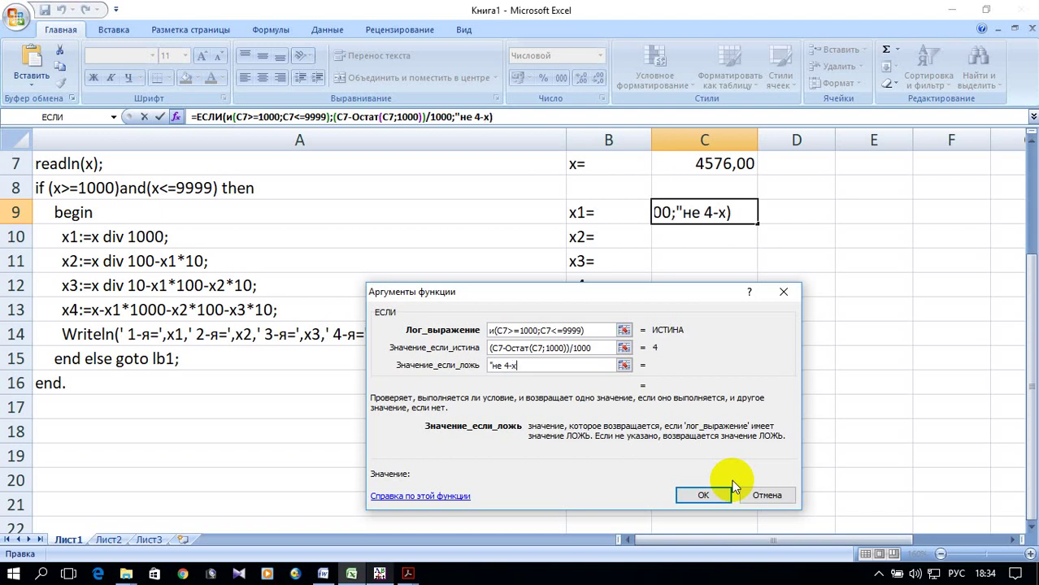
pyautogui.write(' значное')
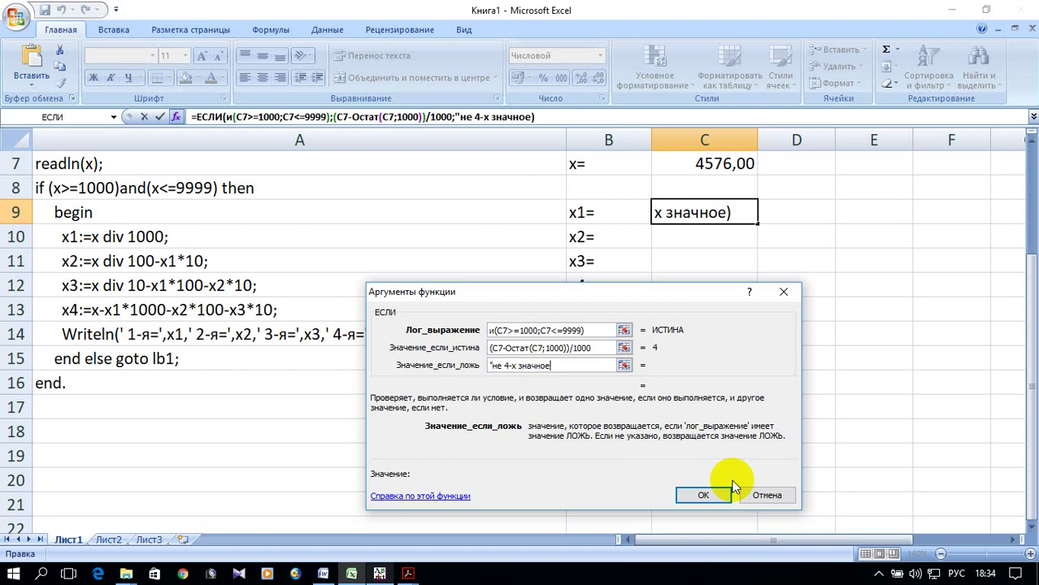
pyautogui.write('"')
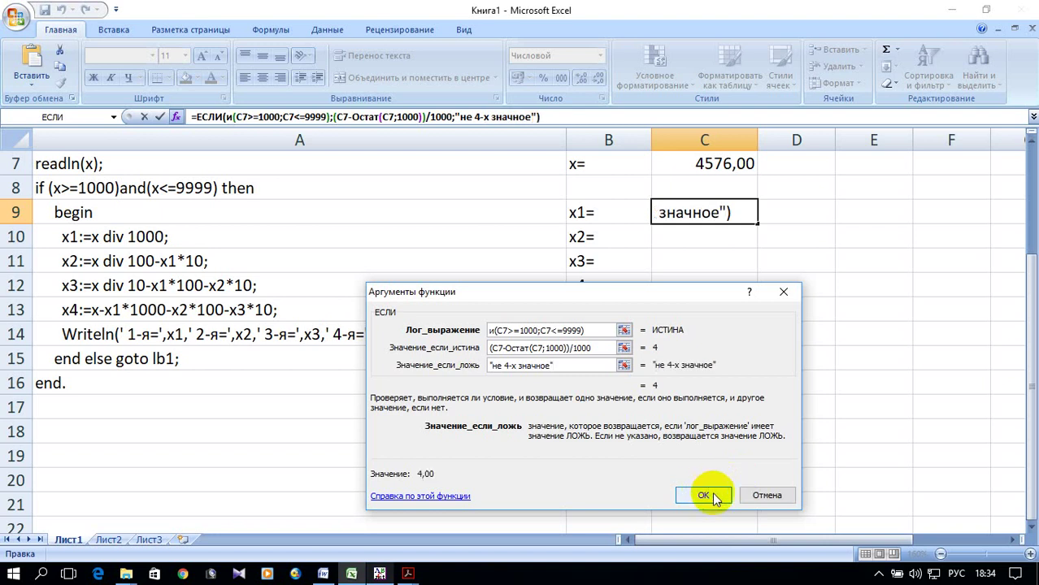
pyautogui.click(713, 496)
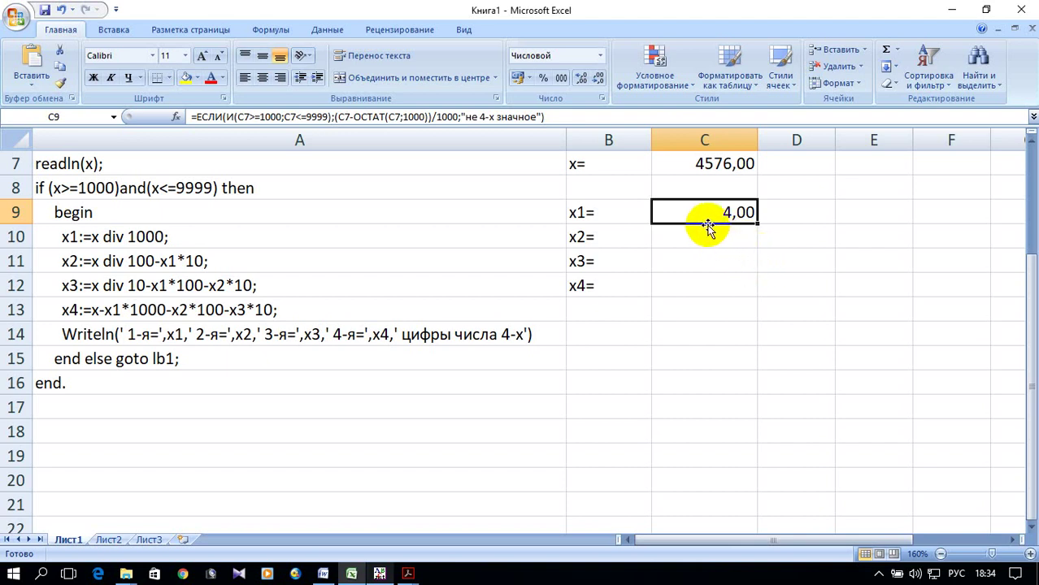
# Fill the x1 formula down into C10 and repoint its first C8 reference to C7.
pyautogui.moveTo(757, 223); pyautogui.dragTo(755, 236)
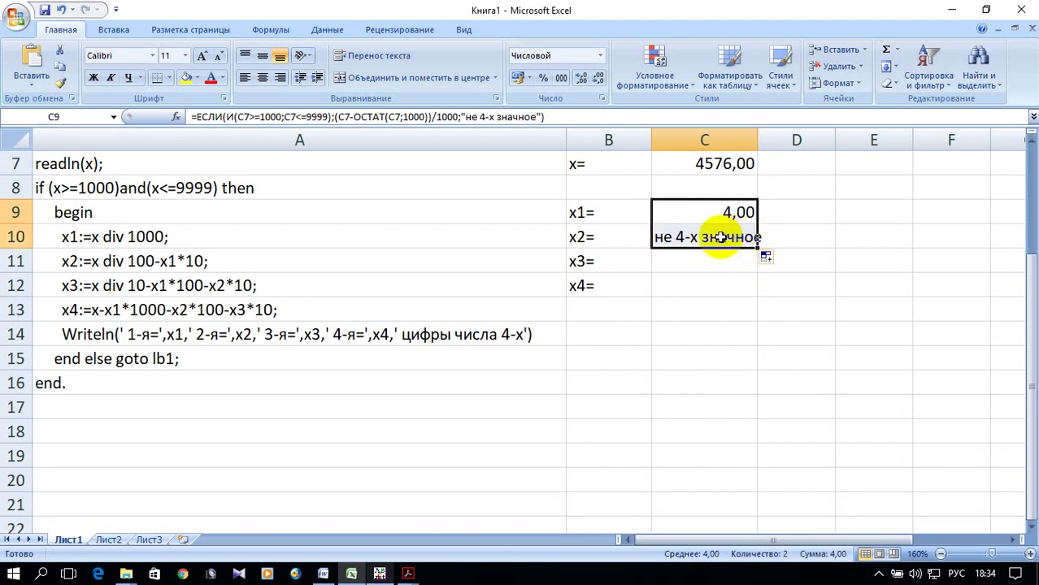
pyautogui.doubleClick(720, 237)
pyautogui.moveTo(724, 176); pyautogui.dragTo(723, 171)
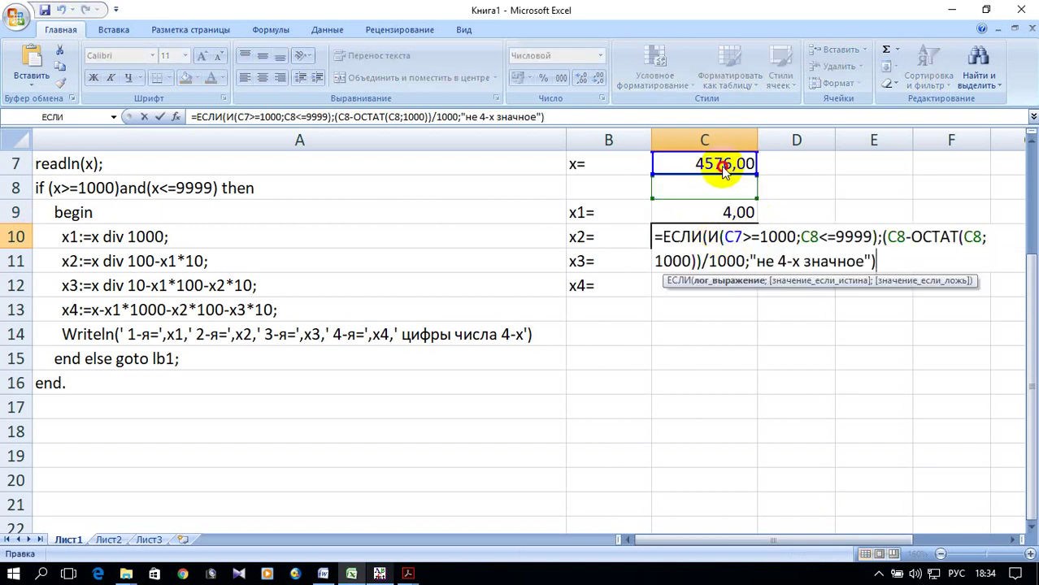
pyautogui.doubleClick(808, 228)
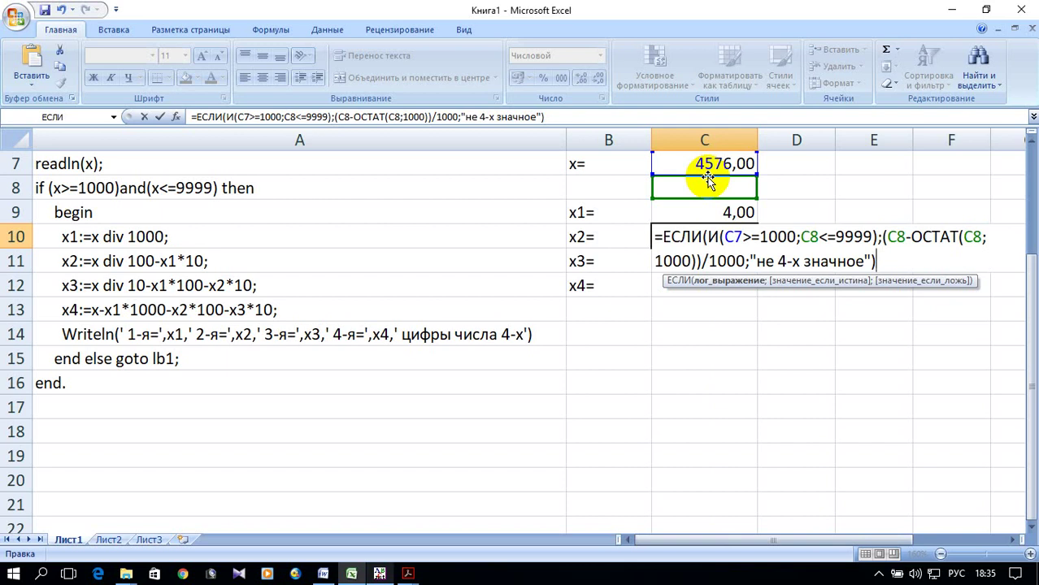
# Insert -C9*1000 after C8 in the C10 formula.
pyautogui.click(905, 237)
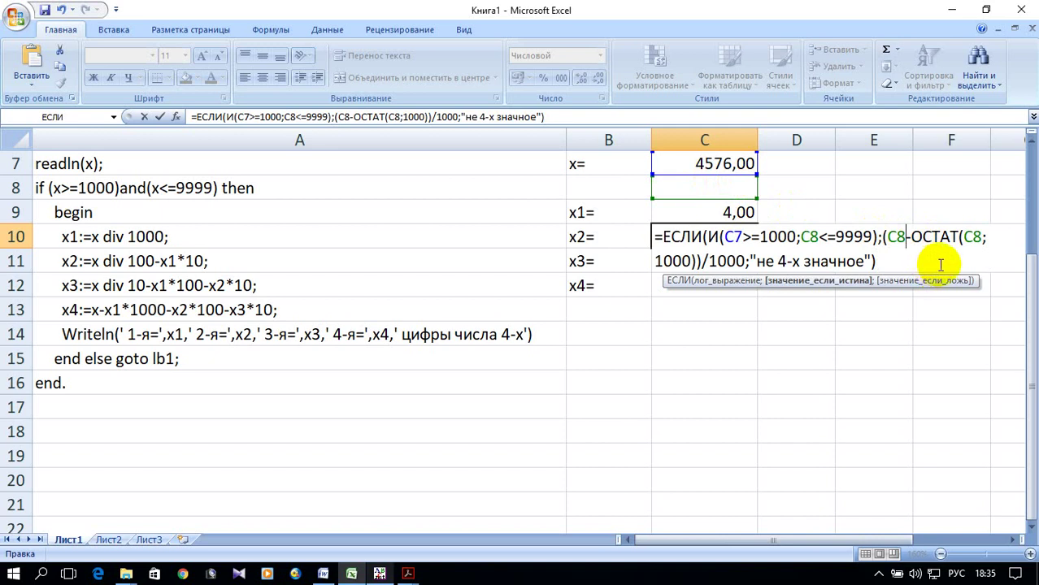
pyautogui.write('-')
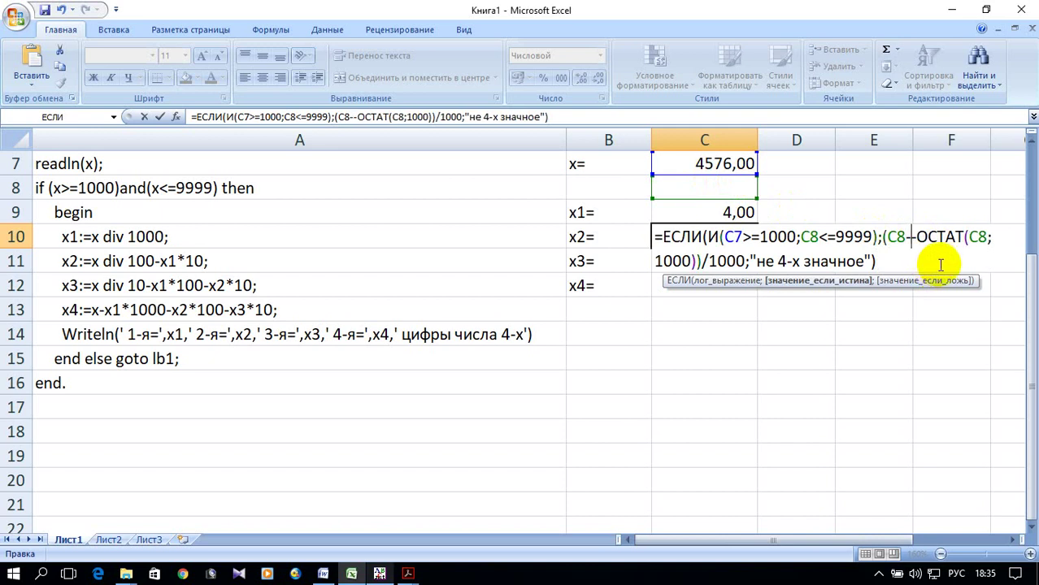
pyautogui.click(729, 212)
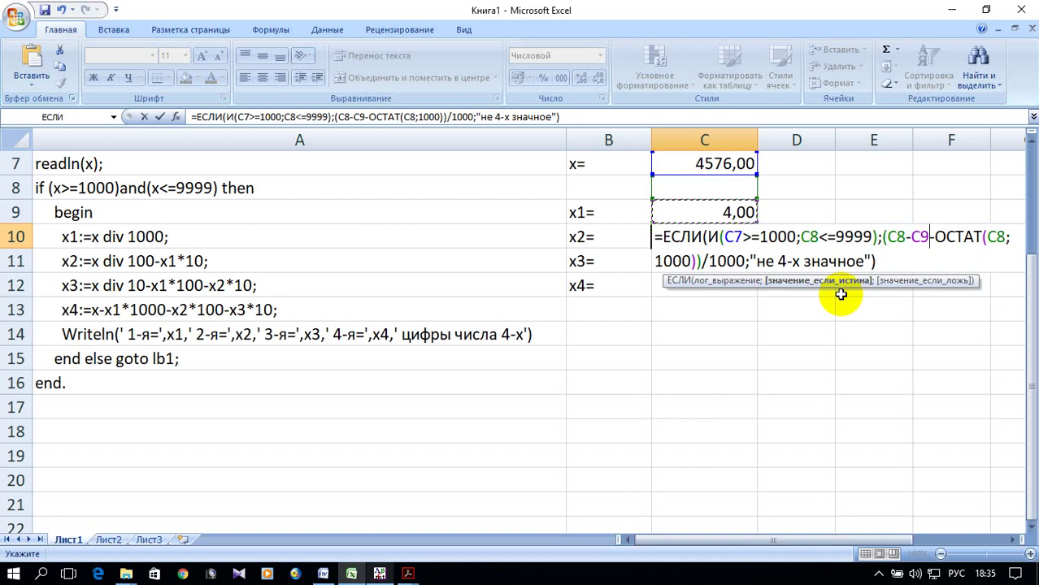
pyautogui.write('*1')
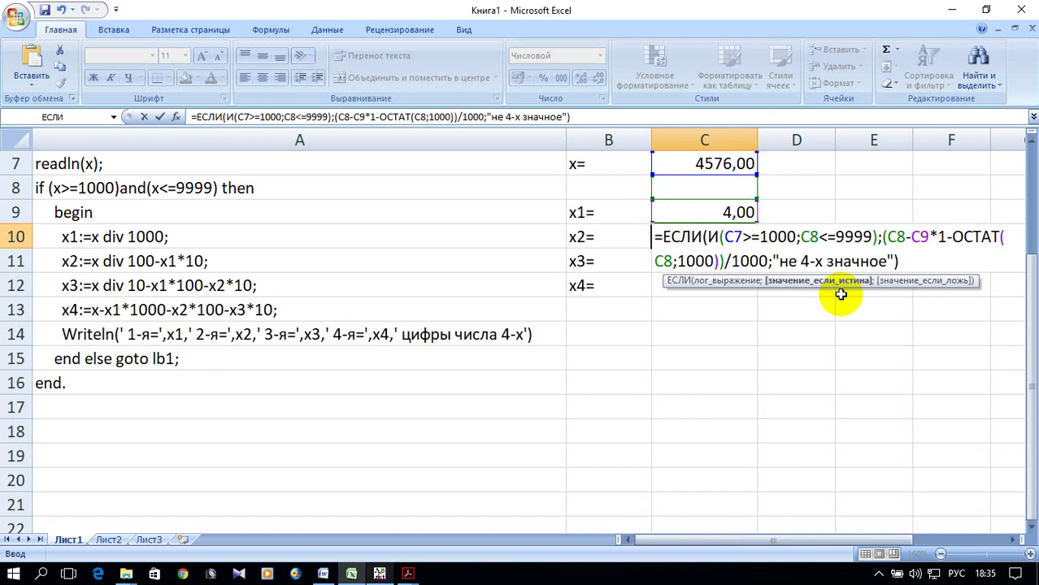
pyautogui.write('00')
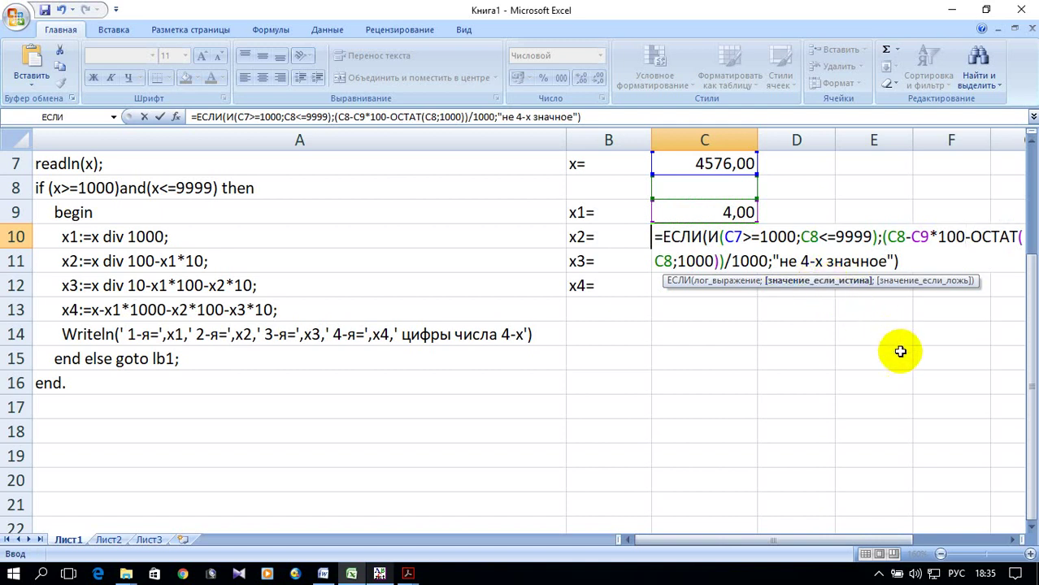
pyautogui.write('0')
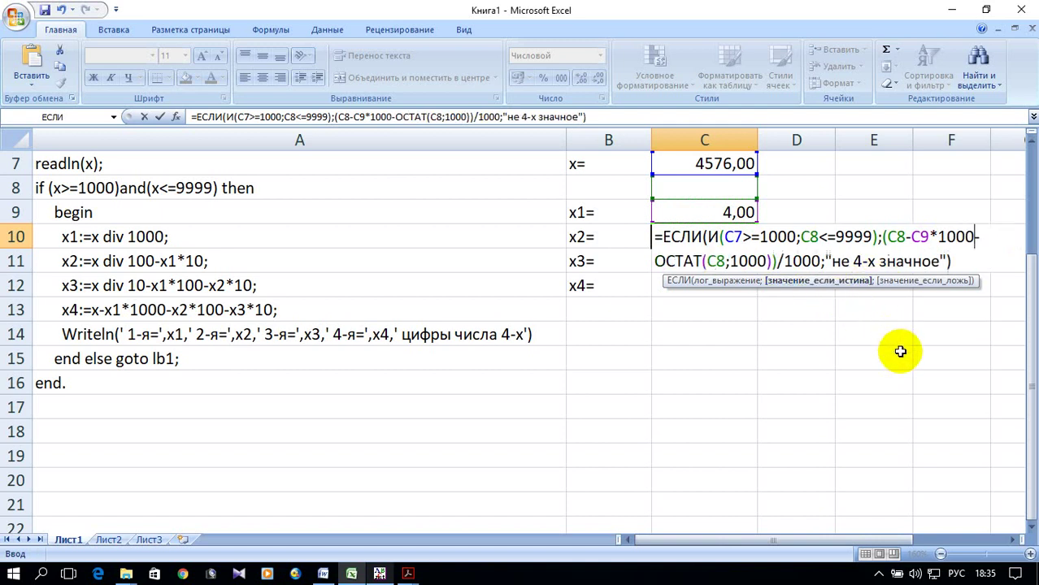
pyautogui.click(1014, 541)
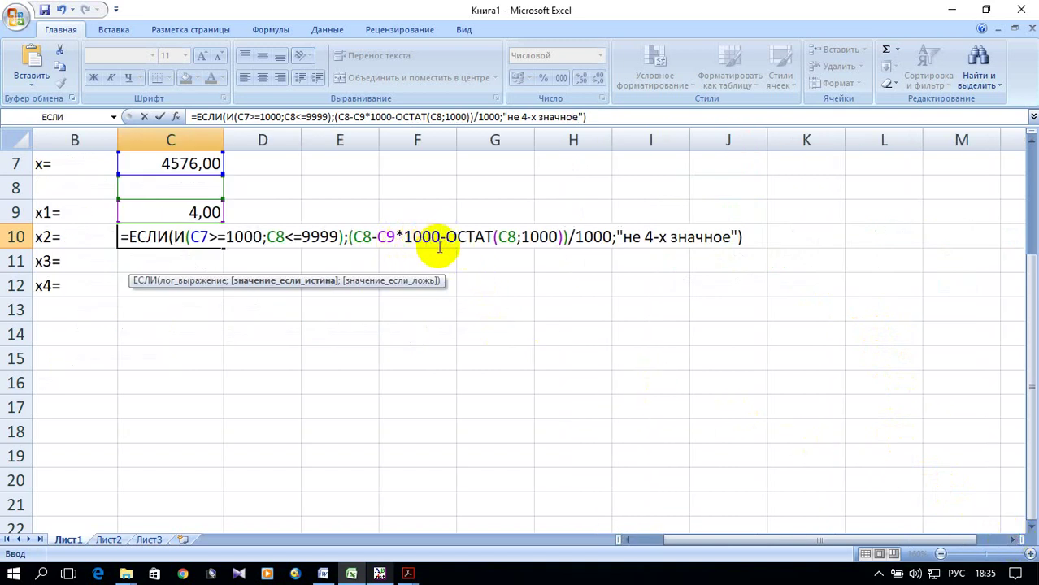
# Change both 1000 divisors to 100 and commit, giving -40,00.
pyautogui.click(544, 240)
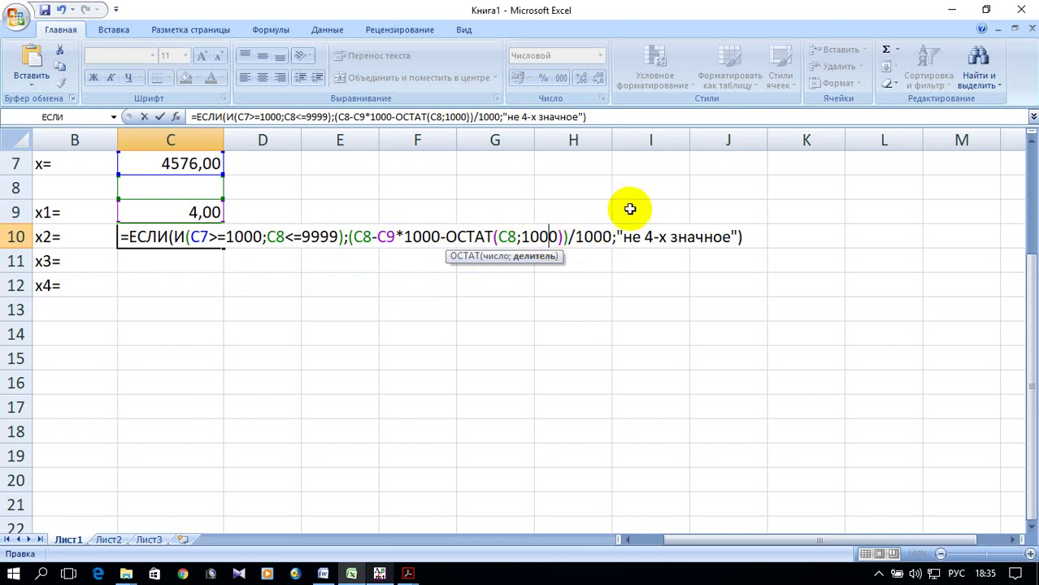
pyautogui.press('Delete')
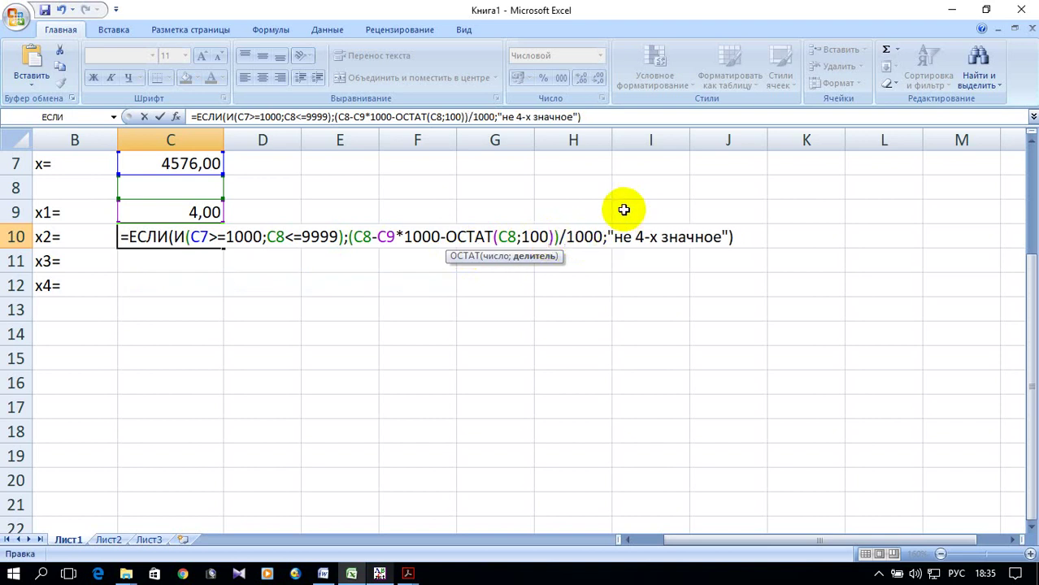
pyautogui.click(600, 237)
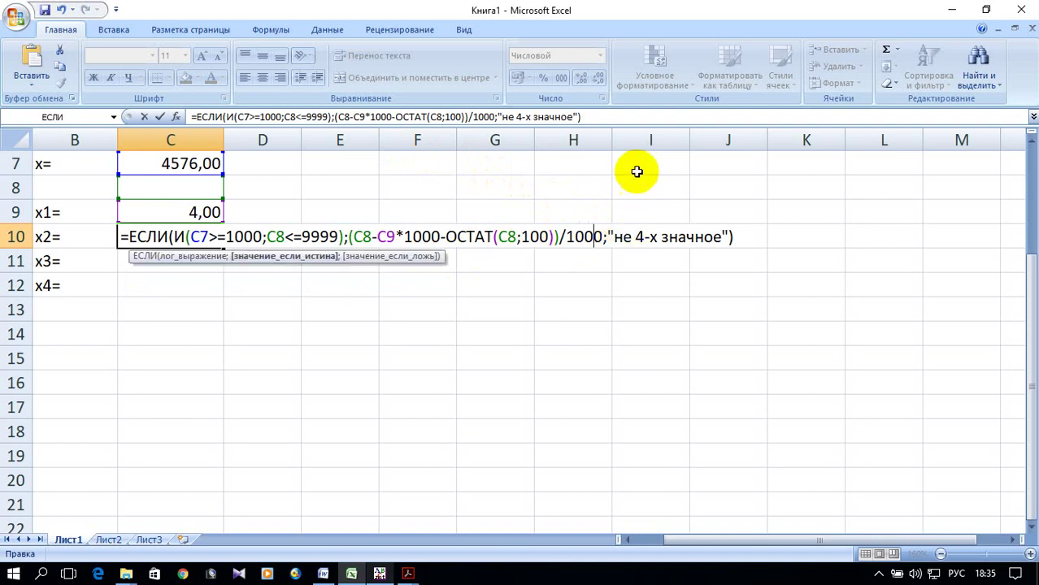
pyautogui.press('BackSpace')
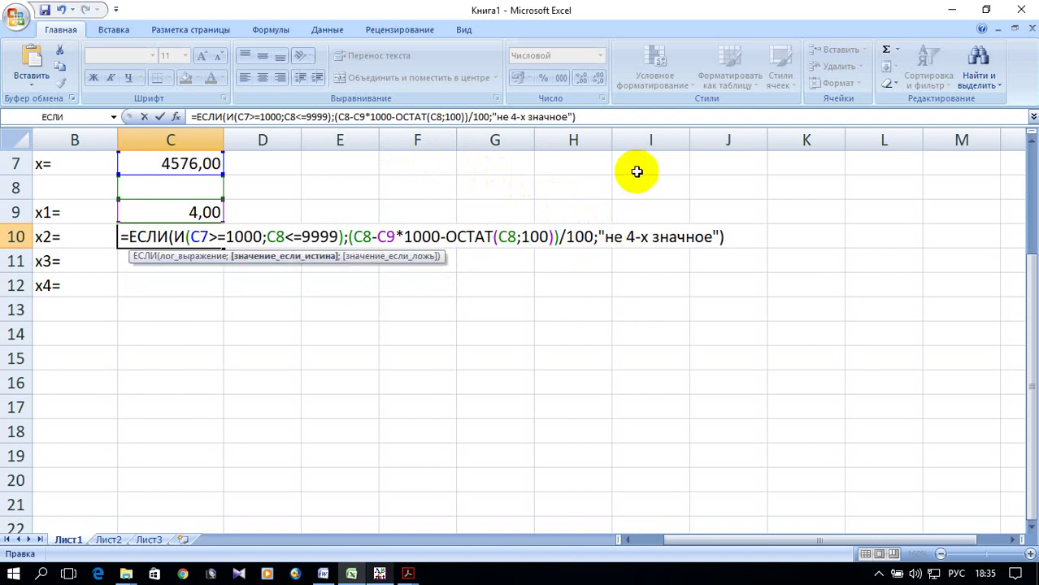
pyautogui.press('Return')
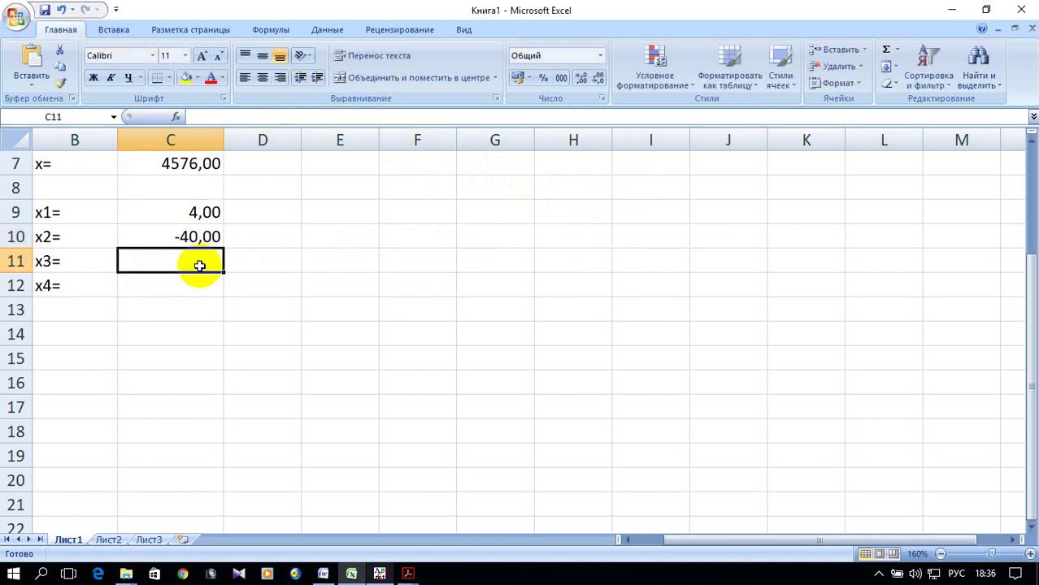
pyautogui.doubleClick(183, 237)
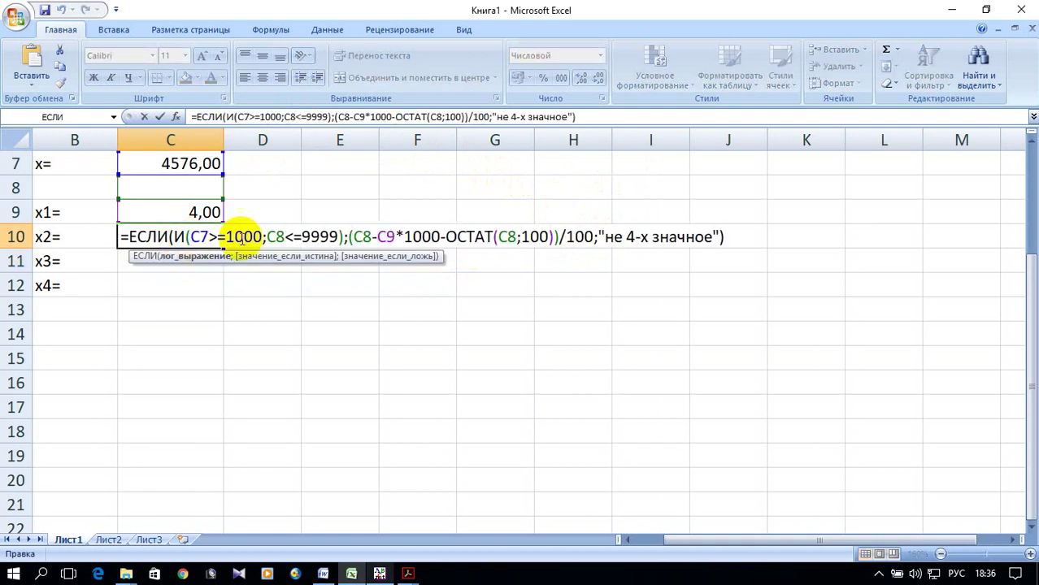
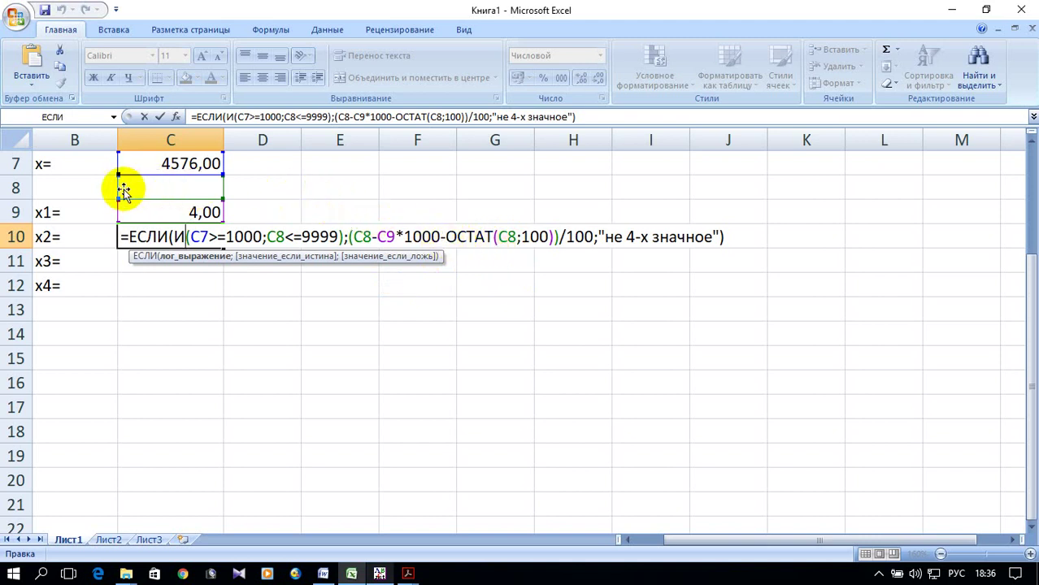
# Repoint every x reference in C10's x2 formula to C7 so it returns 5,00.
pyautogui.moveTo(123, 190); pyautogui.dragTo(120, 167)
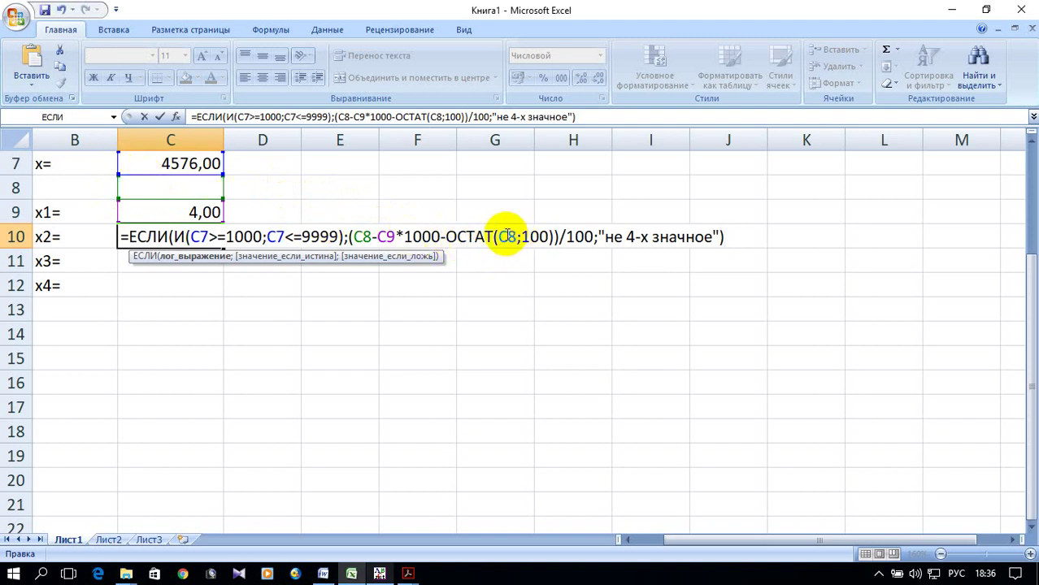
pyautogui.click(507, 236)
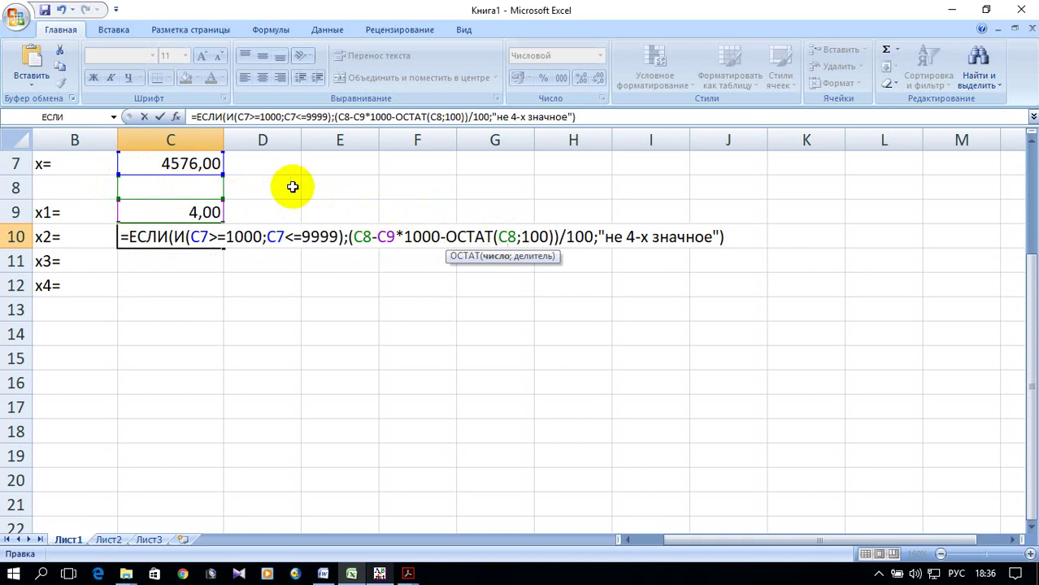
pyautogui.click(187, 168)
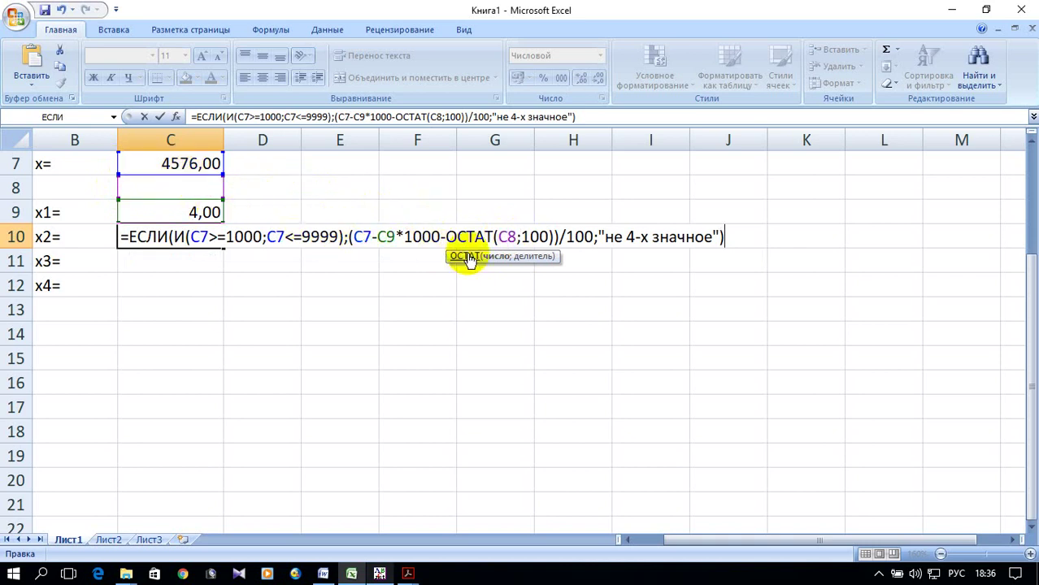
pyautogui.press('Return')
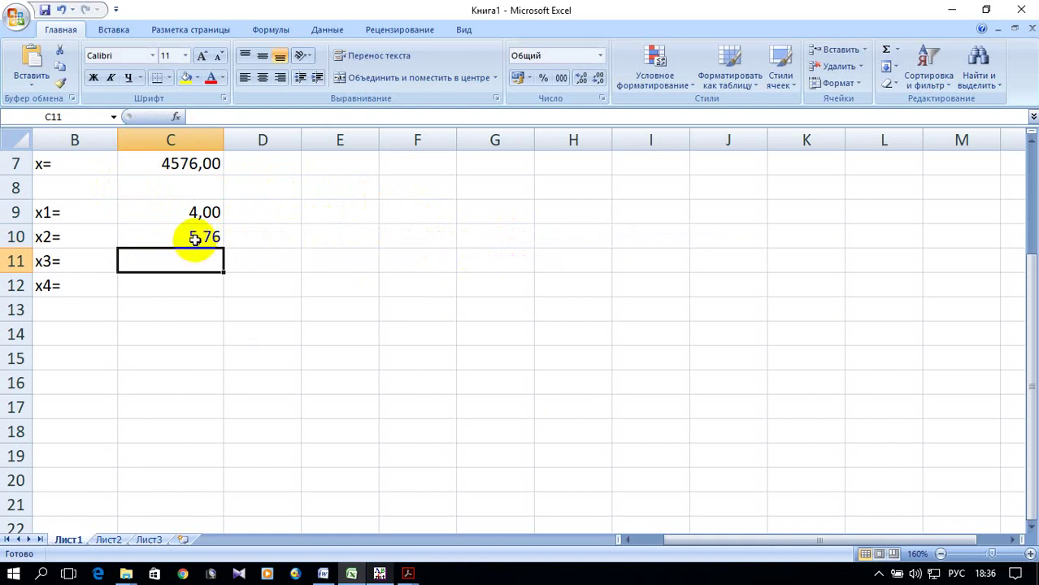
pyautogui.doubleClick(195, 239)
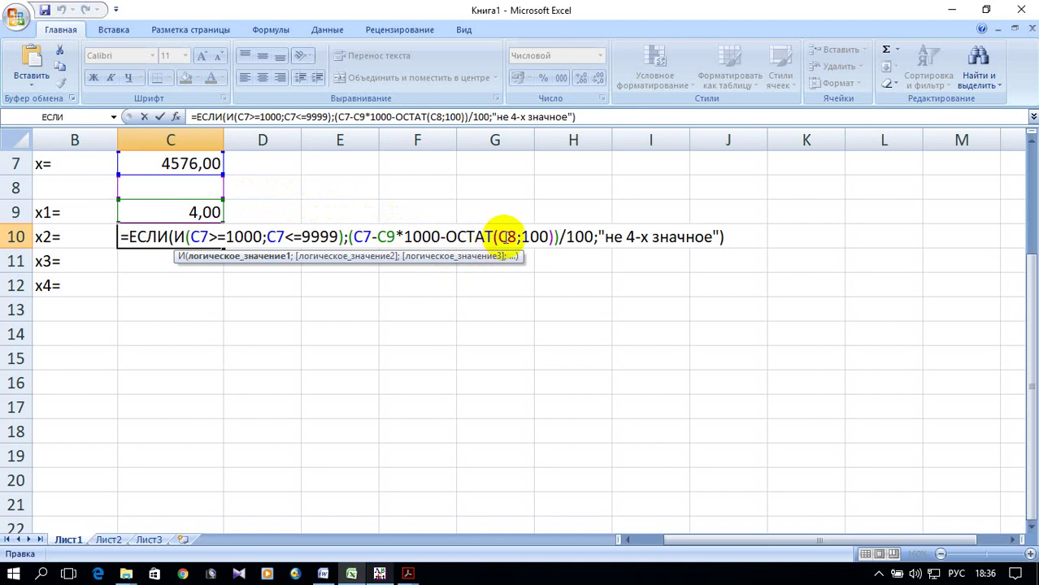
pyautogui.click(216, 167)
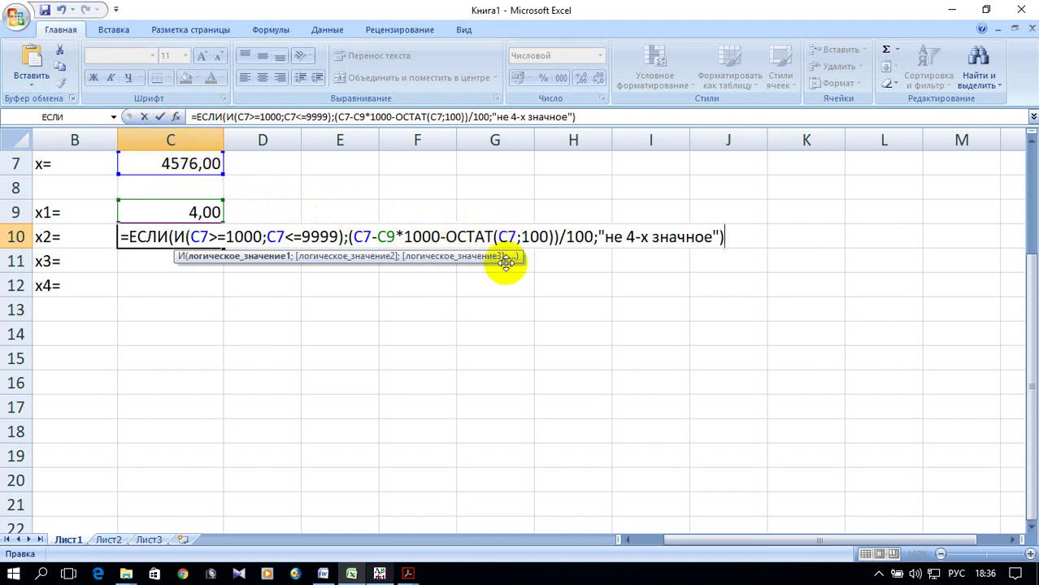
pyautogui.press('Return')
pyautogui.scroll(2, 297, 274)
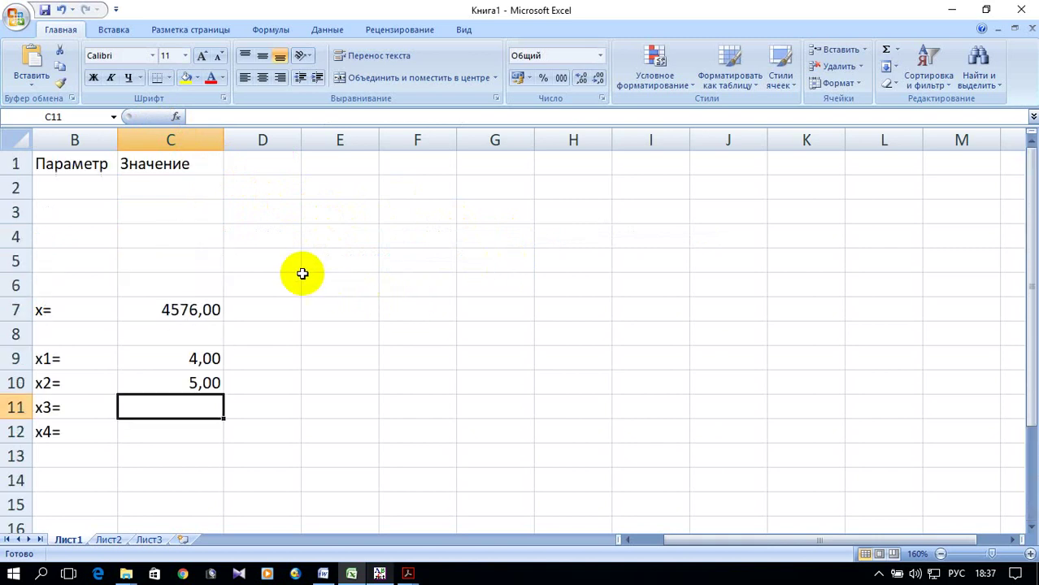
pyautogui.scroll(-1, 290, 276)
# Copy the x2 formula from C10 into C11 and point its lower-bound check at C7.
pyautogui.click(203, 308)
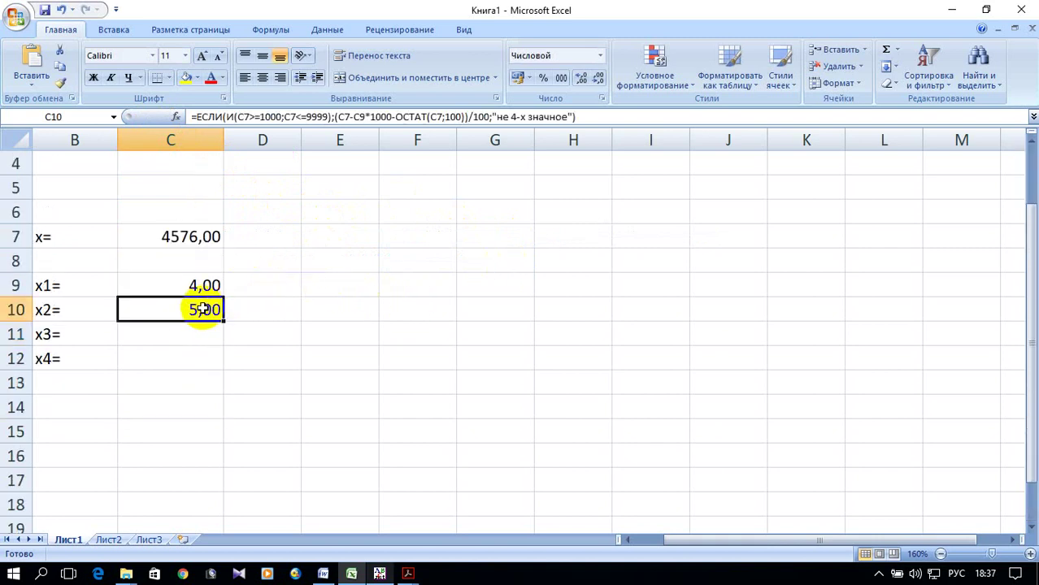
pyautogui.scroll(-1, 259, 309)
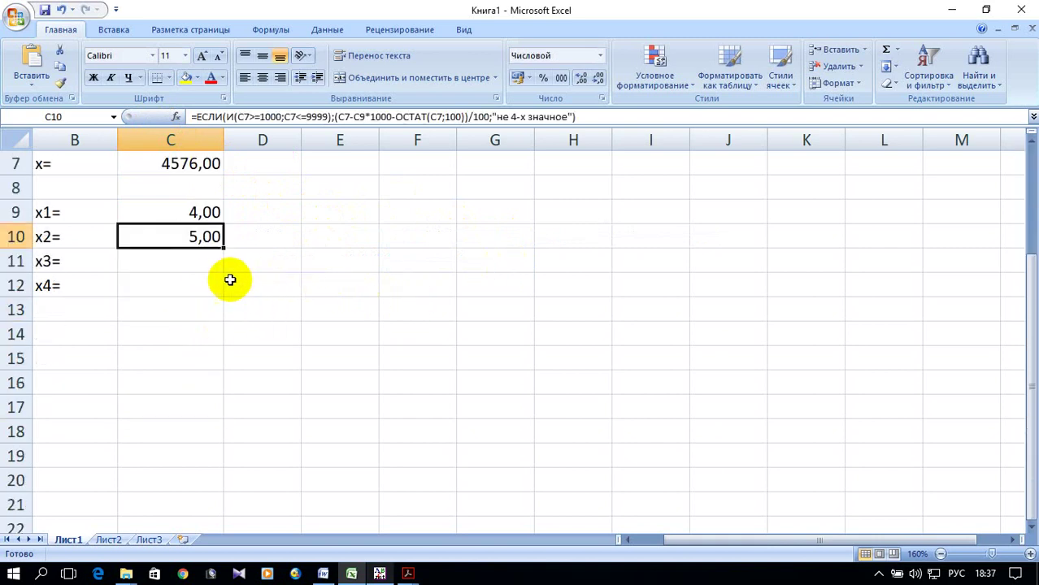
pyautogui.moveTo(226, 249); pyautogui.dragTo(223, 262)
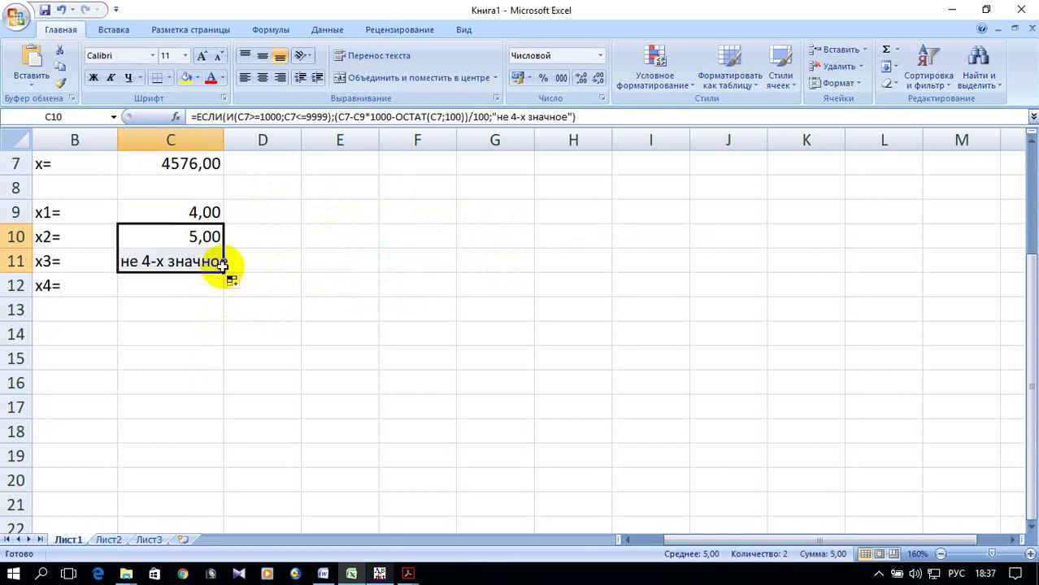
pyautogui.click(185, 262)
pyautogui.doubleClick(185, 262)
pyautogui.click(194, 167)
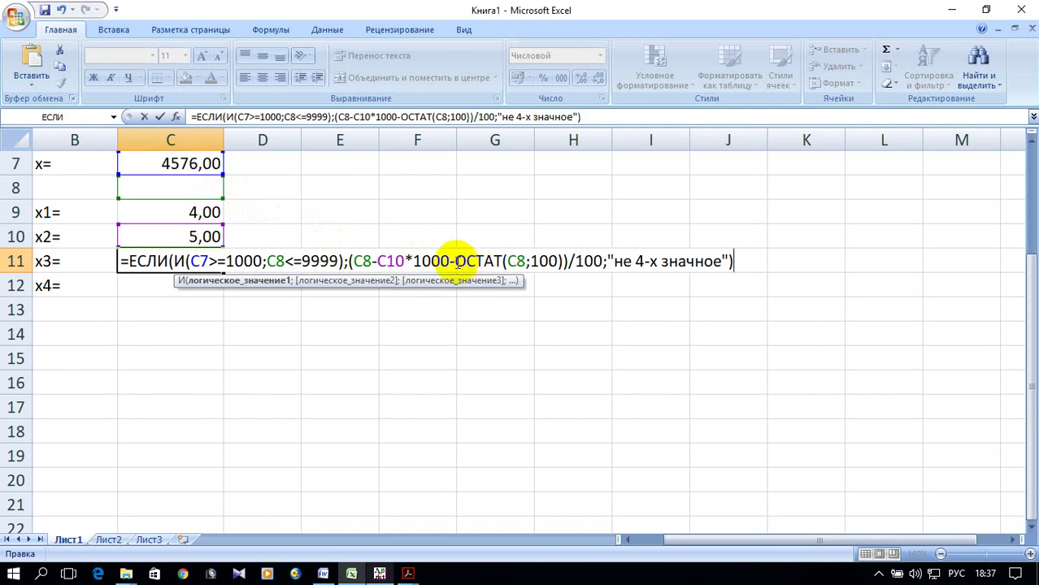
# Subtract C10*100 after 1000- in the x3 formula.
pyautogui.click(451, 261)
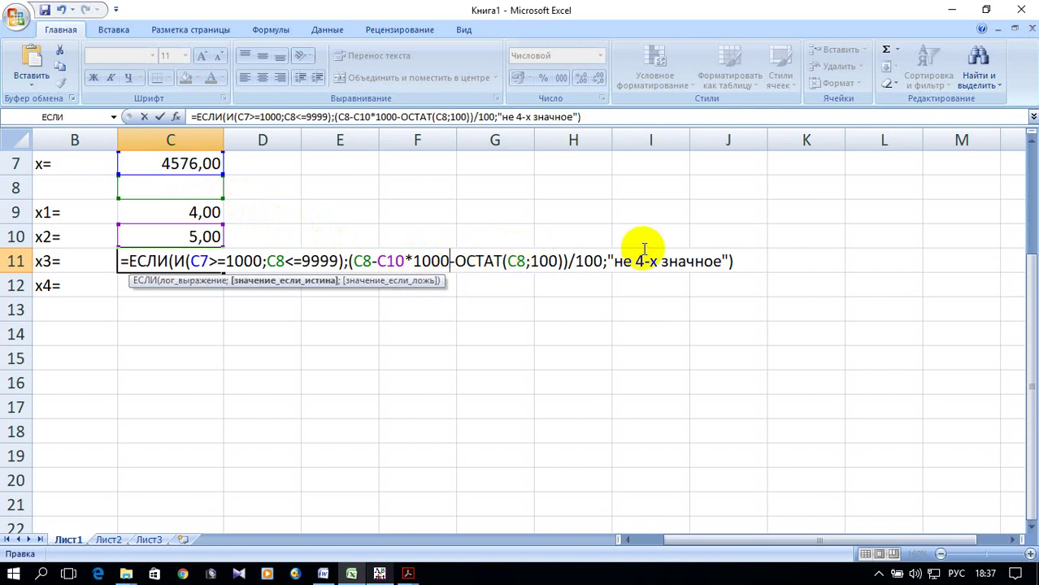
pyautogui.write('-')
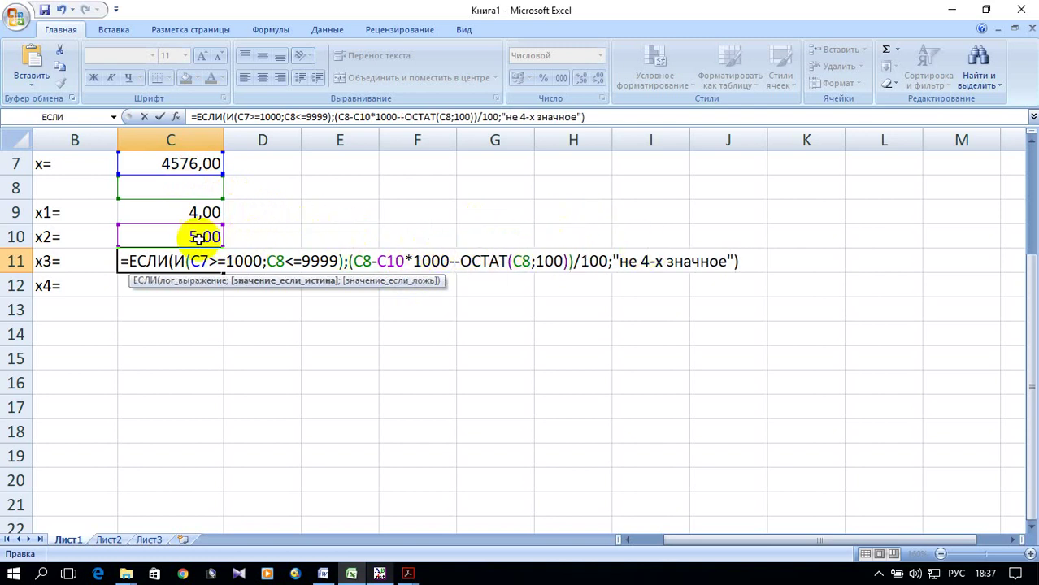
pyautogui.click(194, 237)
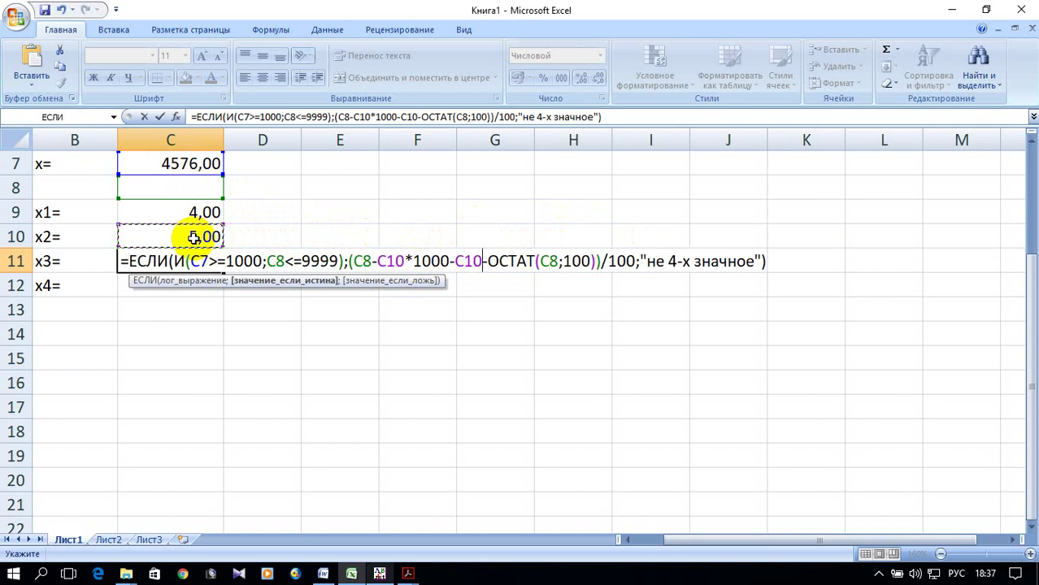
pyautogui.write('*1')
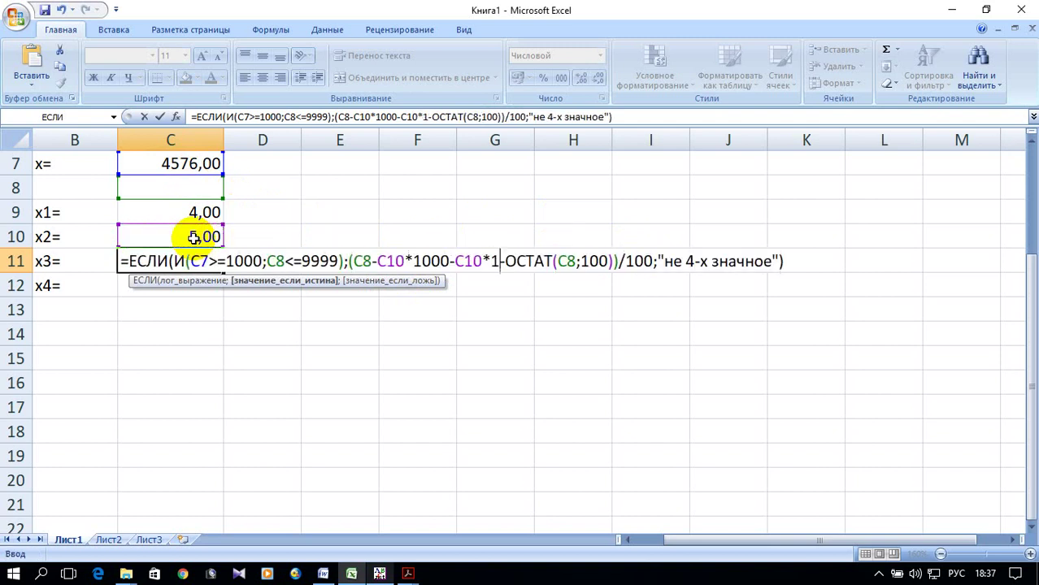
pyautogui.write('00')
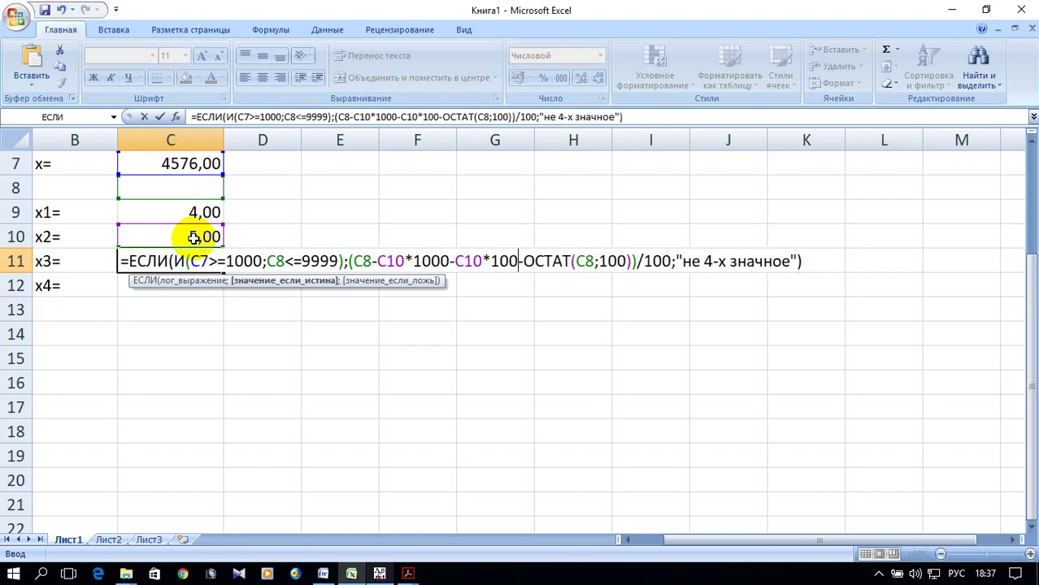
# Change both divisors in the x3 formula to 10 and use C9 for x1.
pyautogui.click(630, 261)
pyautogui.press('BackSpace')
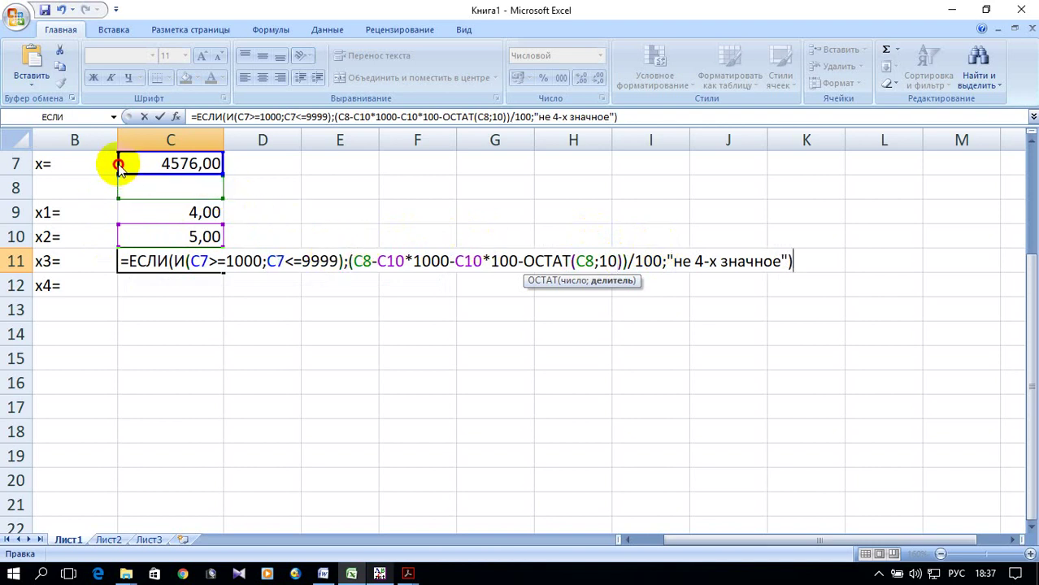
pyautogui.moveTo(117, 189); pyautogui.dragTo(112, 174)
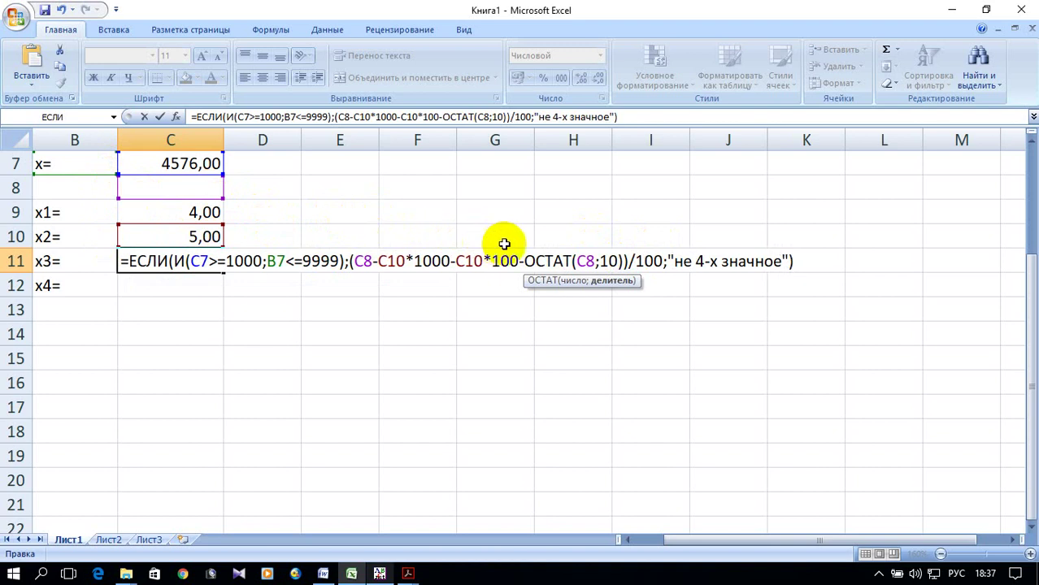
pyautogui.click(657, 261)
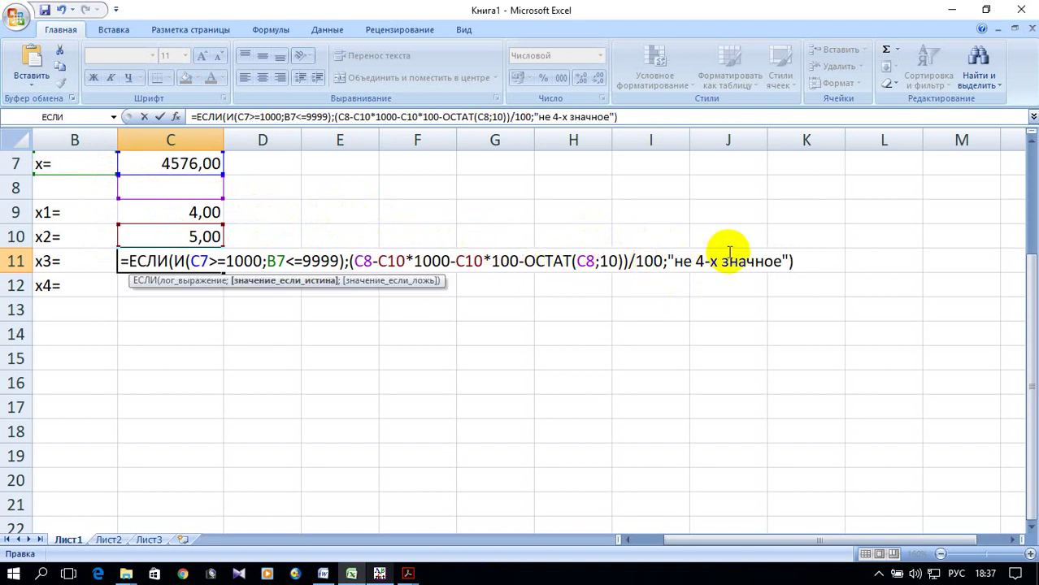
pyautogui.press('Delete')
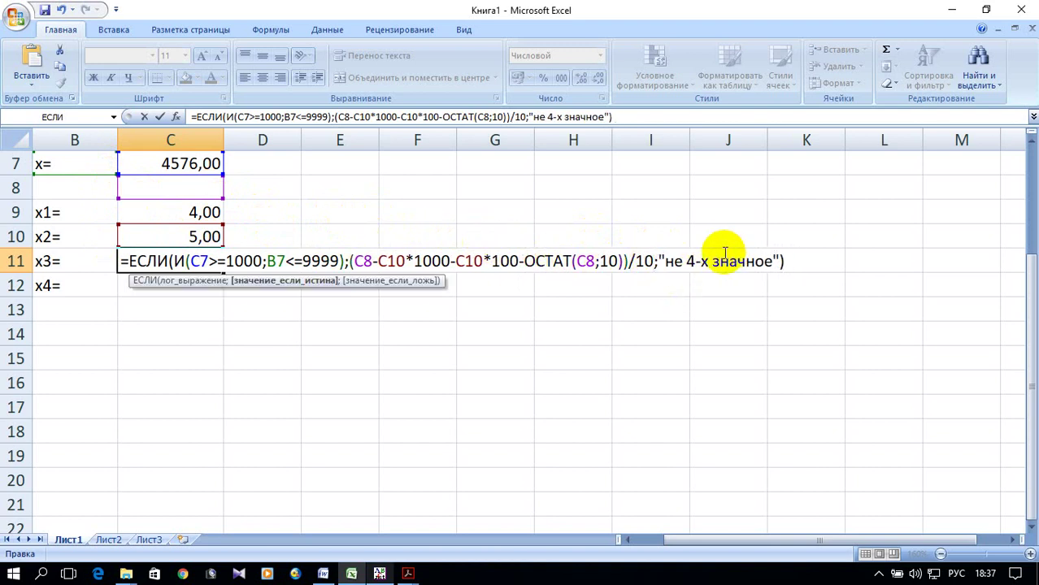
pyautogui.click(396, 258)
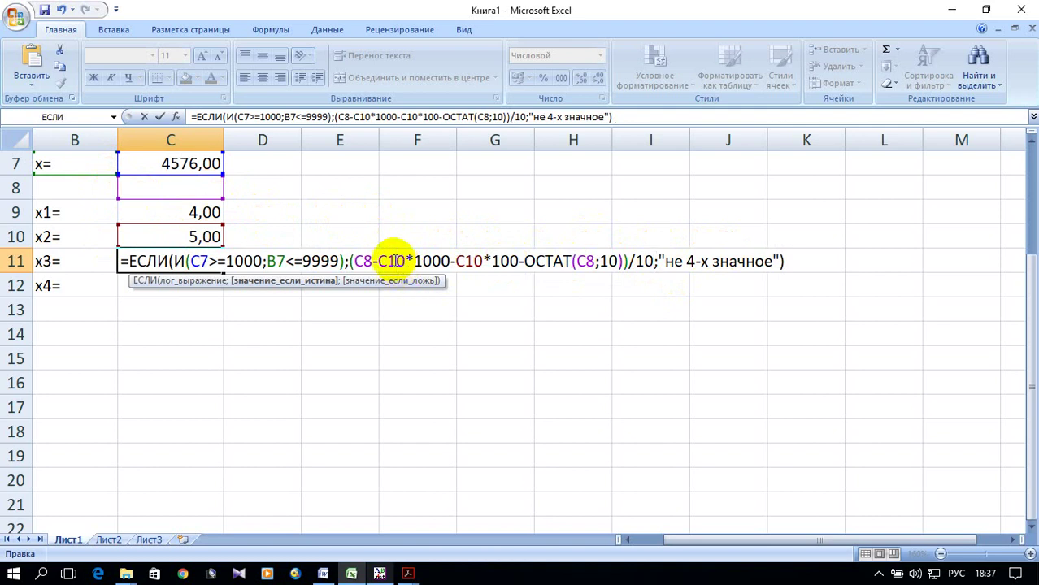
pyautogui.click(189, 213)
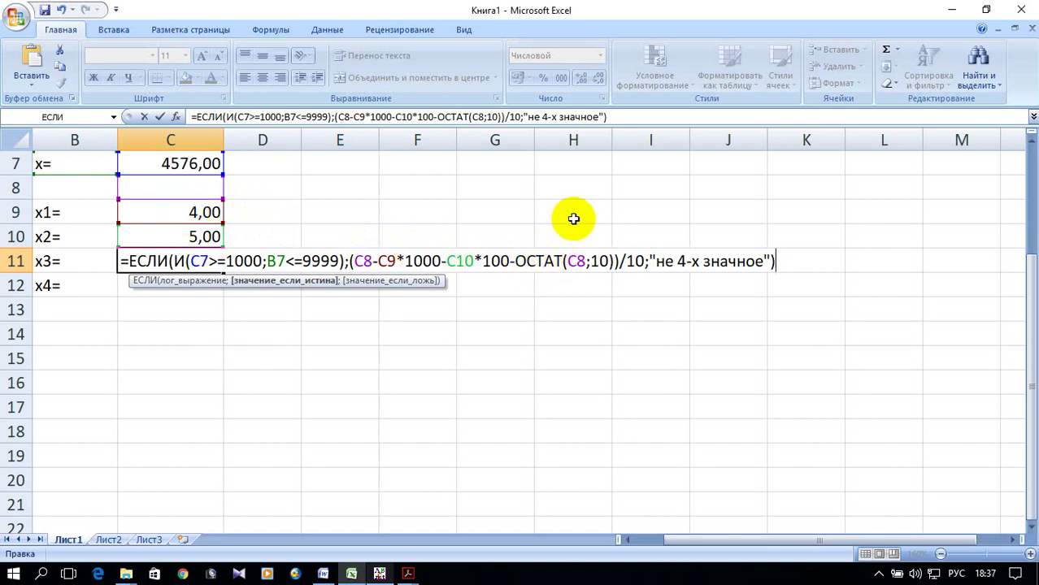
pyautogui.press('Return')
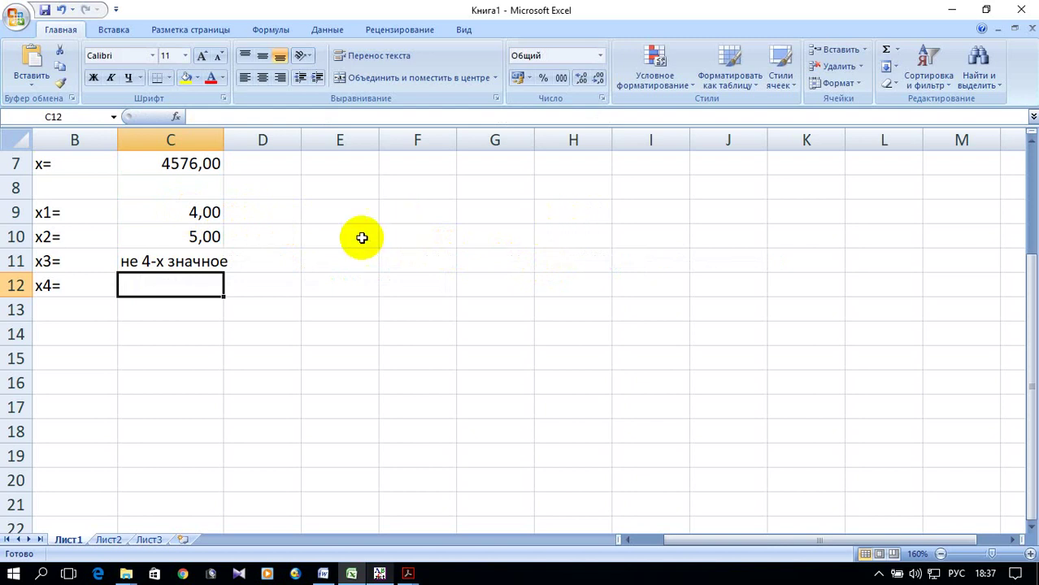
# Replace the B7 reference in C11's x3 formula with C7.
pyautogui.doubleClick(187, 262)
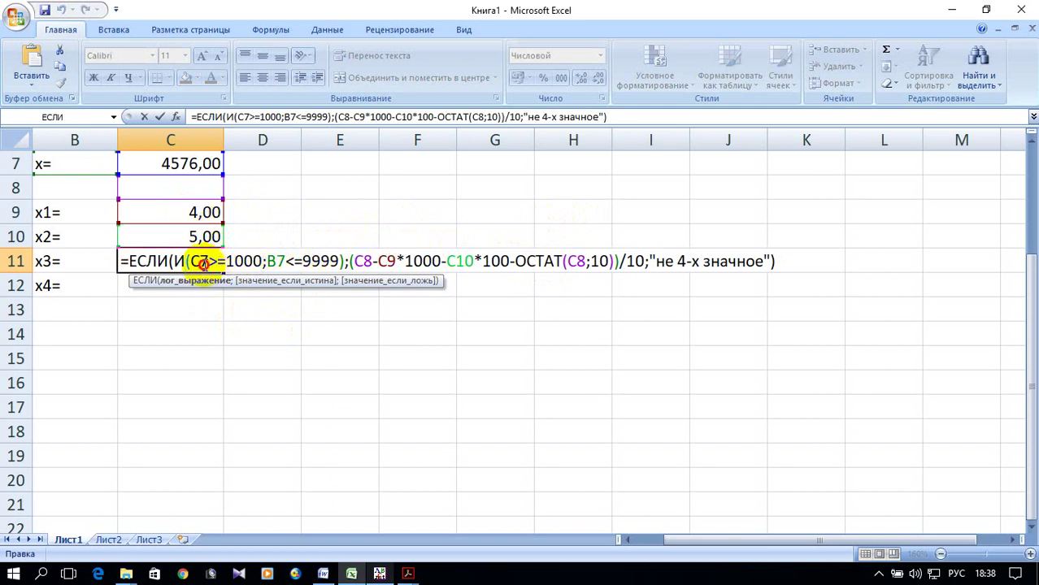
pyautogui.click(270, 262)
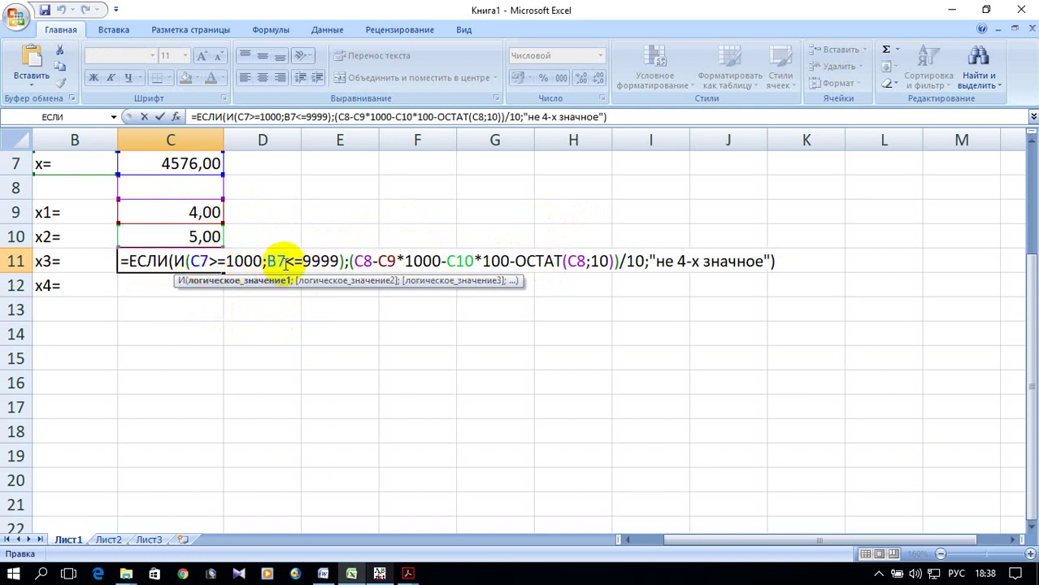
pyautogui.click(282, 262)
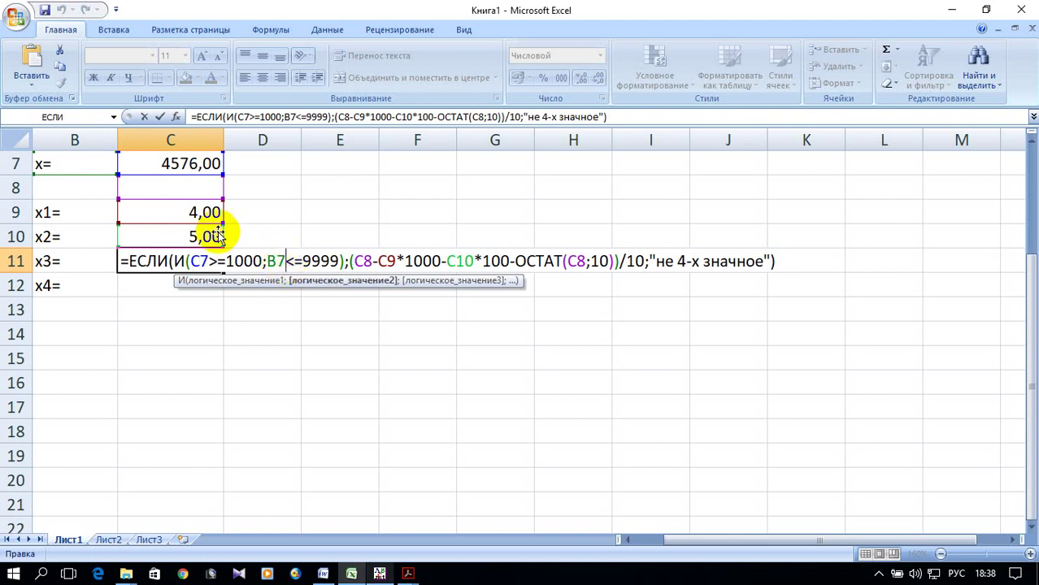
pyautogui.click(122, 169)
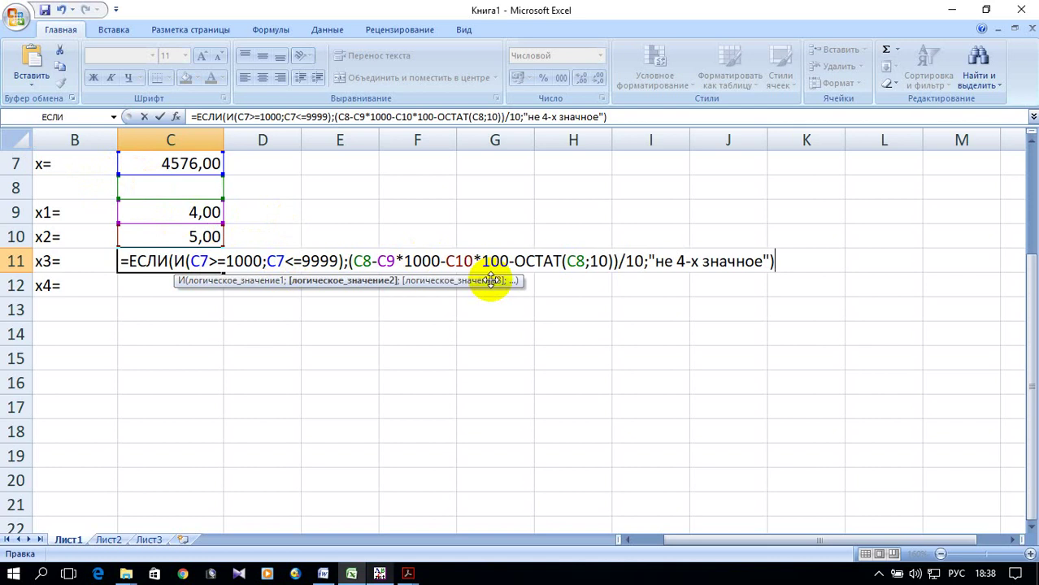
pyautogui.press('Return')
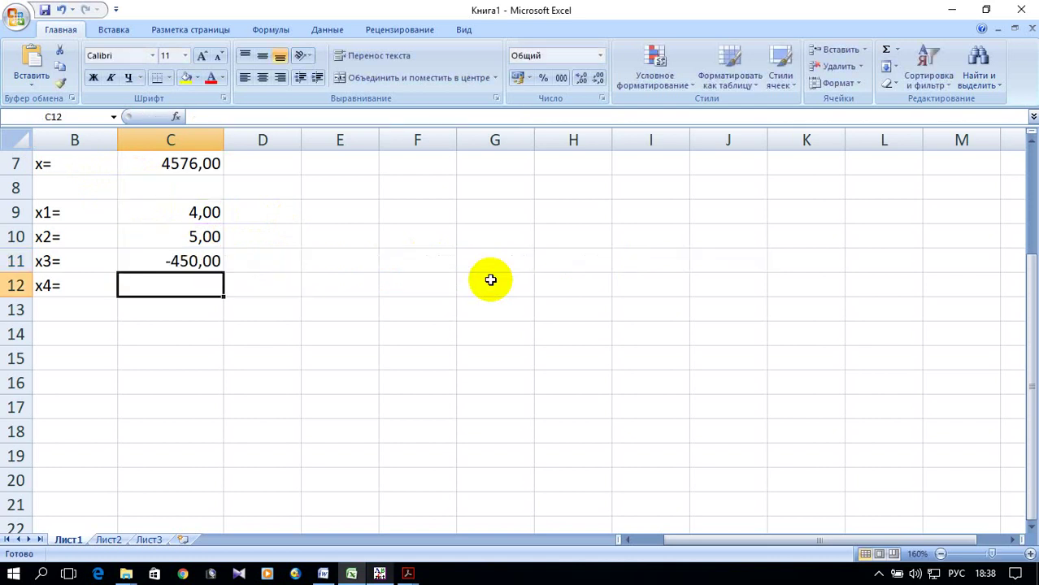
# Point the subtraction and ОСТАТ references in C11 at C7, giving 7,00.
pyautogui.doubleClick(169, 261)
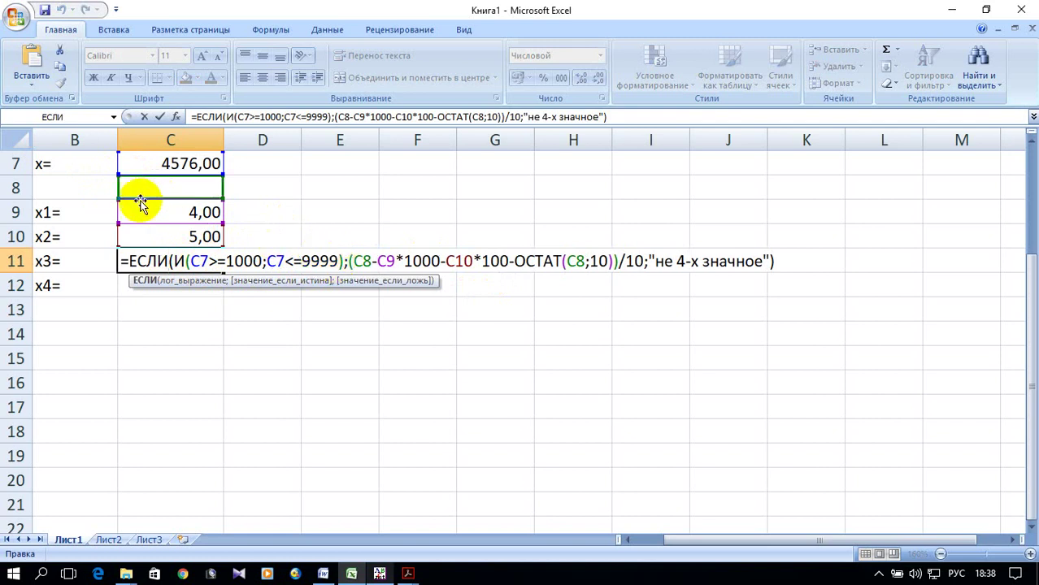
pyautogui.click(119, 166)
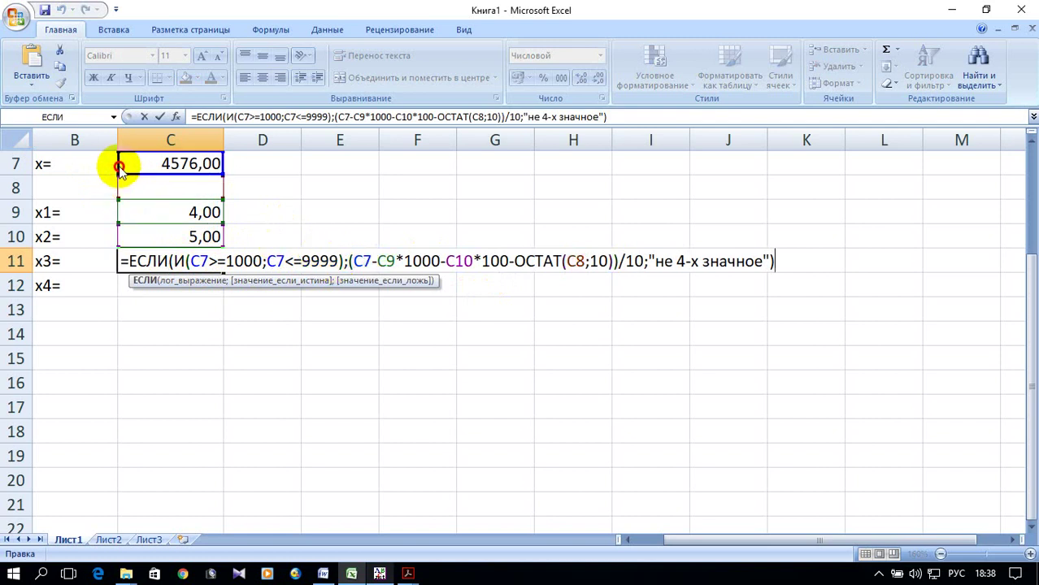
pyautogui.doubleClick(389, 262)
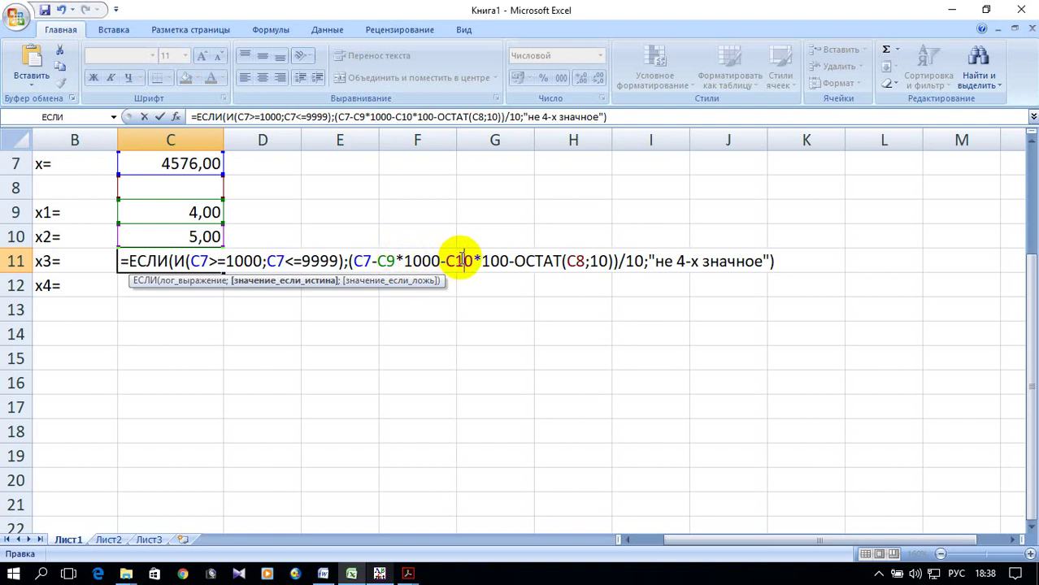
pyautogui.click(575, 261)
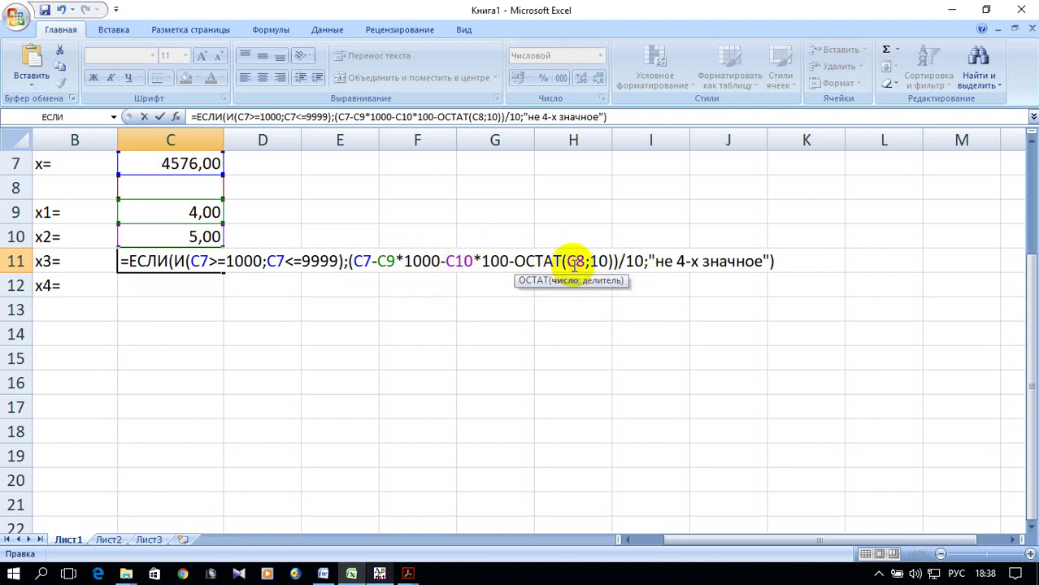
pyautogui.click(215, 165)
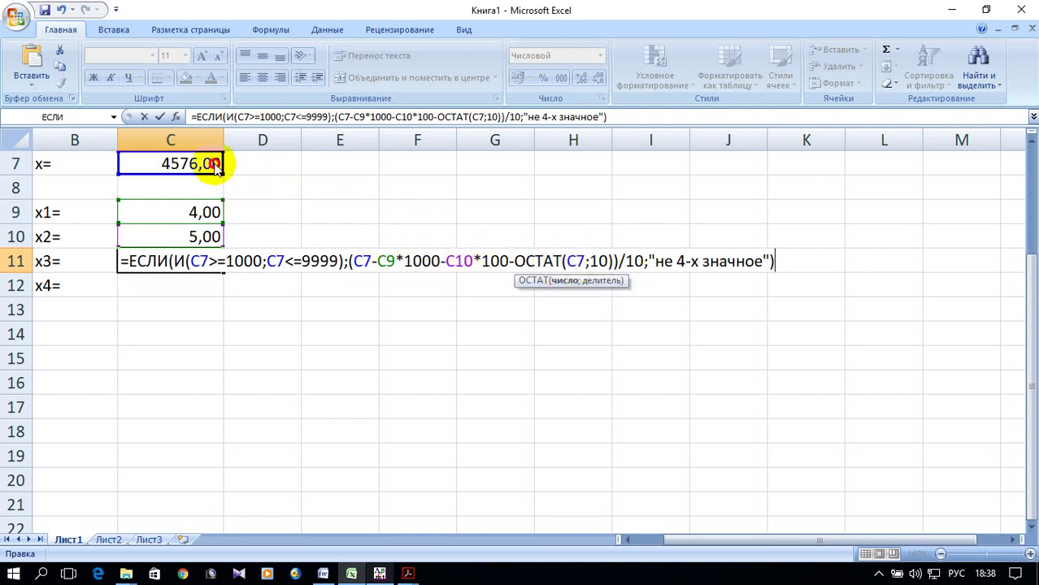
pyautogui.press('Return')
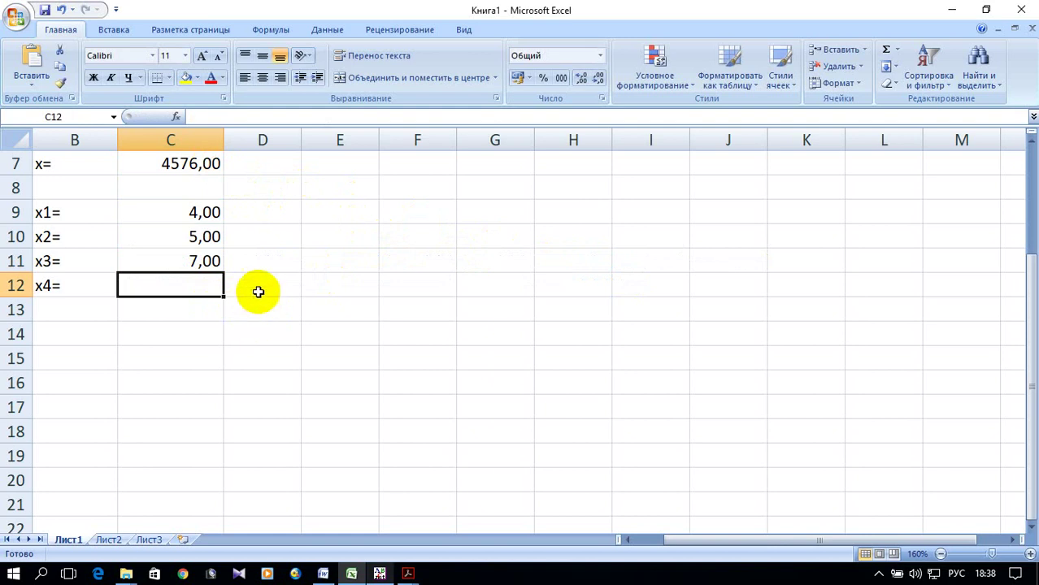
# Copy the x3 formula into C12 and point both condition references at C7.
pyautogui.click(205, 260)
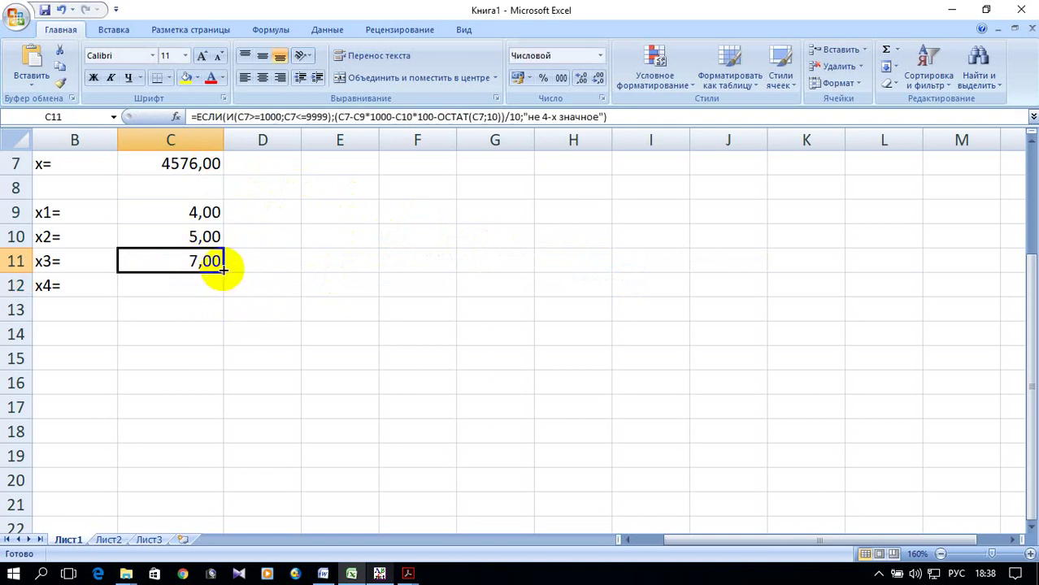
pyautogui.moveTo(222, 274); pyautogui.dragTo(218, 291)
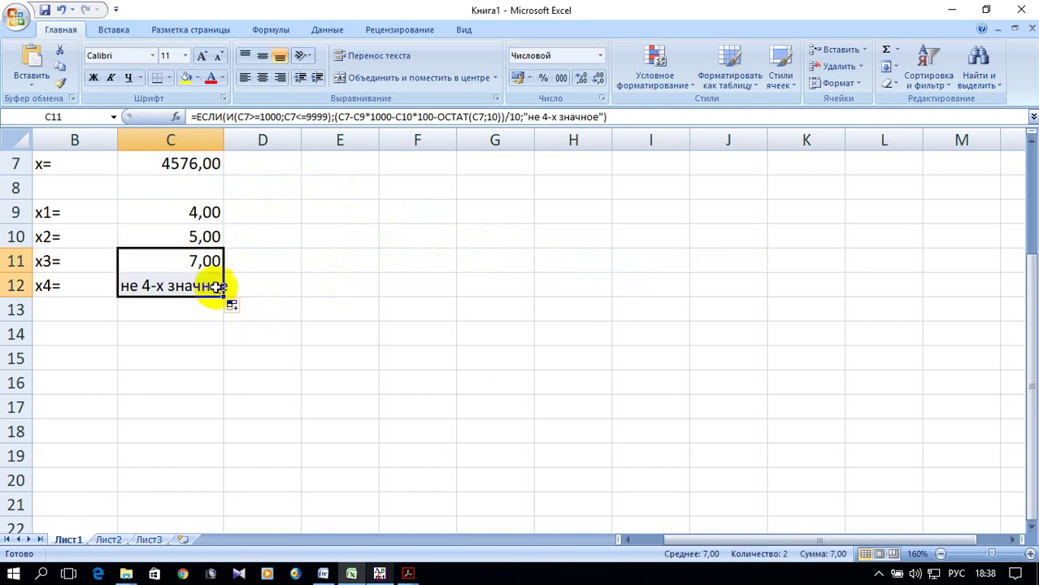
pyautogui.doubleClick(204, 287)
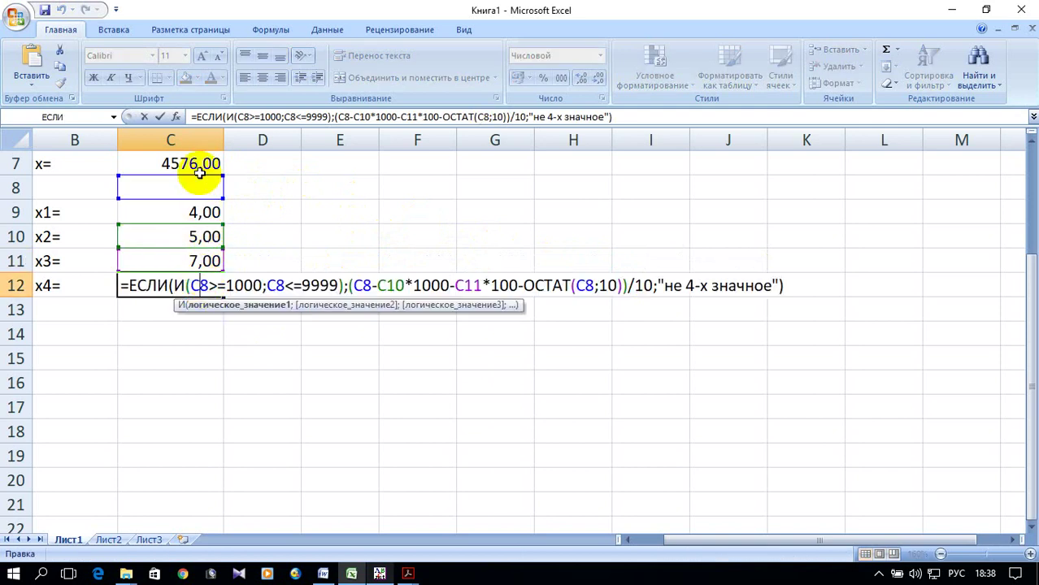
pyautogui.moveTo(200, 174); pyautogui.dragTo(199, 165)
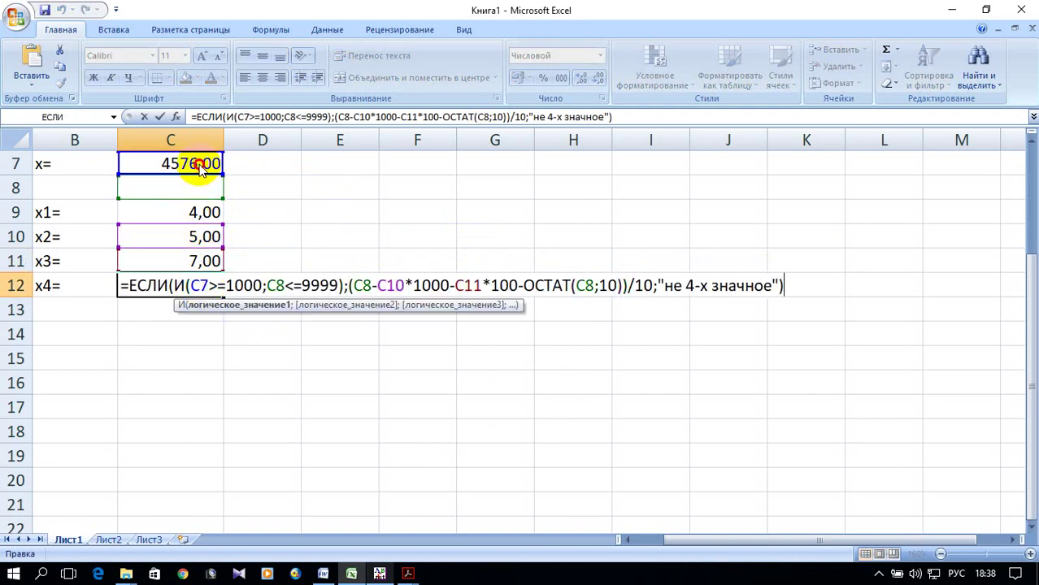
pyautogui.click(275, 285)
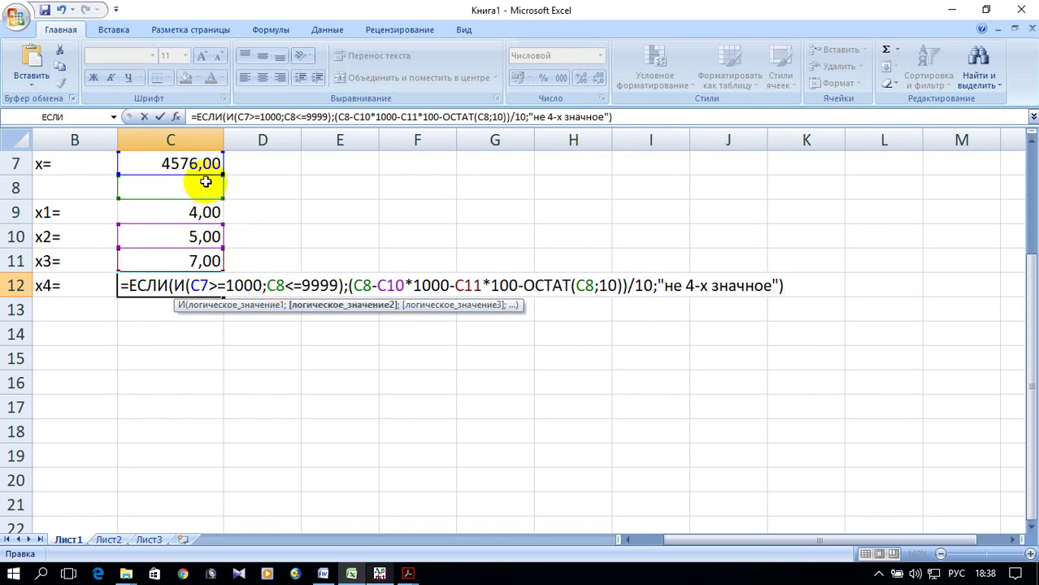
pyautogui.moveTo(206, 182); pyautogui.dragTo(213, 167)
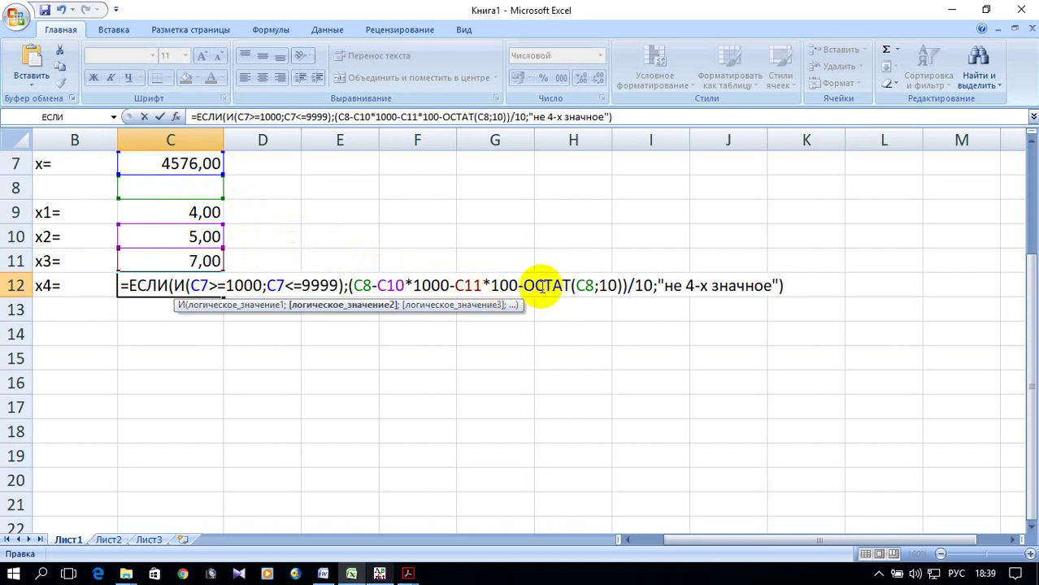
# Remove the ОСТАТ(C8;10))/10 part and extra parenthesis, and add C11*10.
pyautogui.moveTo(526, 284); pyautogui.dragTo(653, 286)
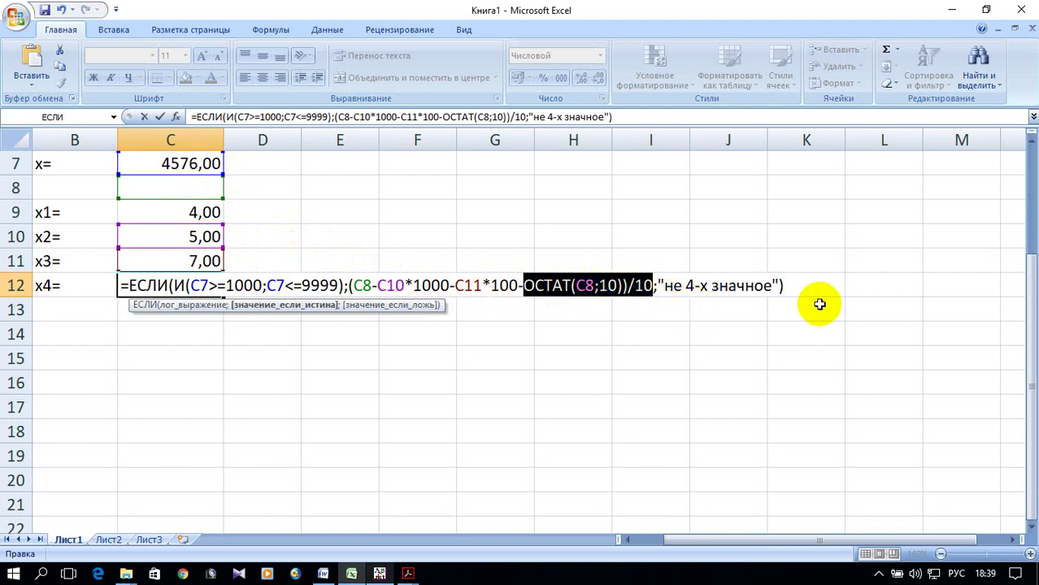
pyautogui.press('Delete')
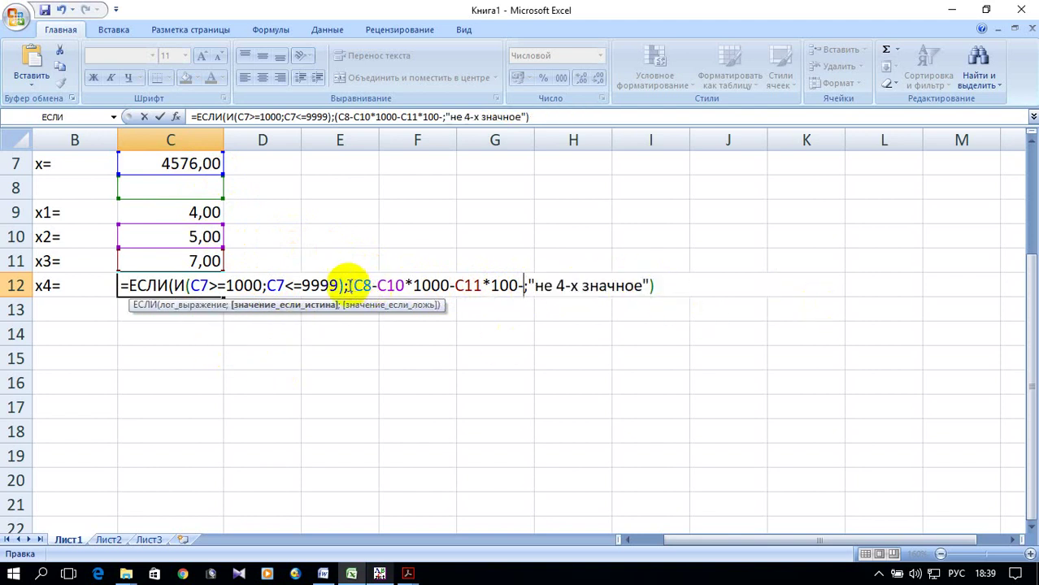
pyautogui.click(350, 284)
pyautogui.press('Delete')
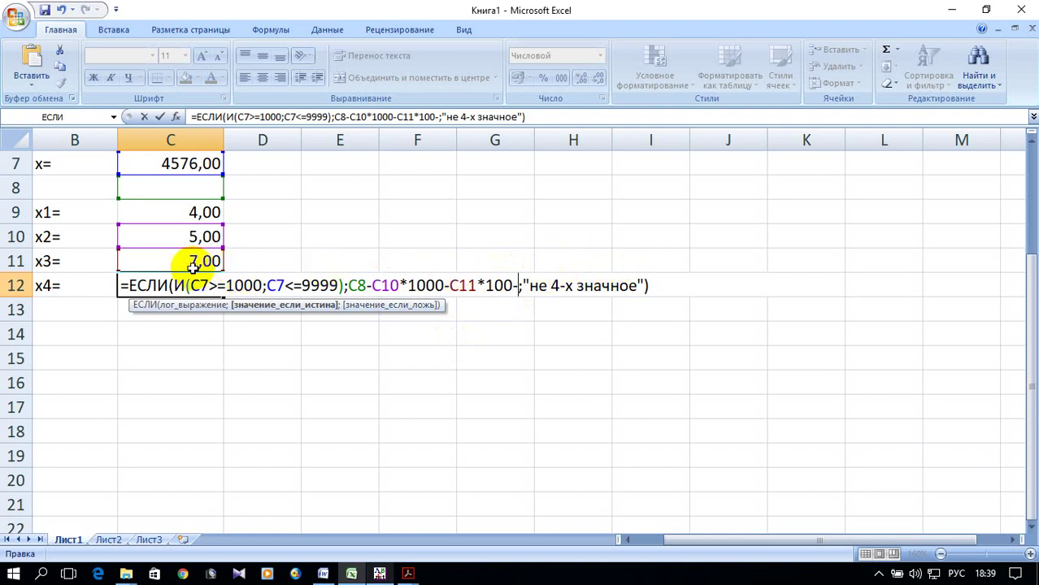
pyautogui.click(182, 261)
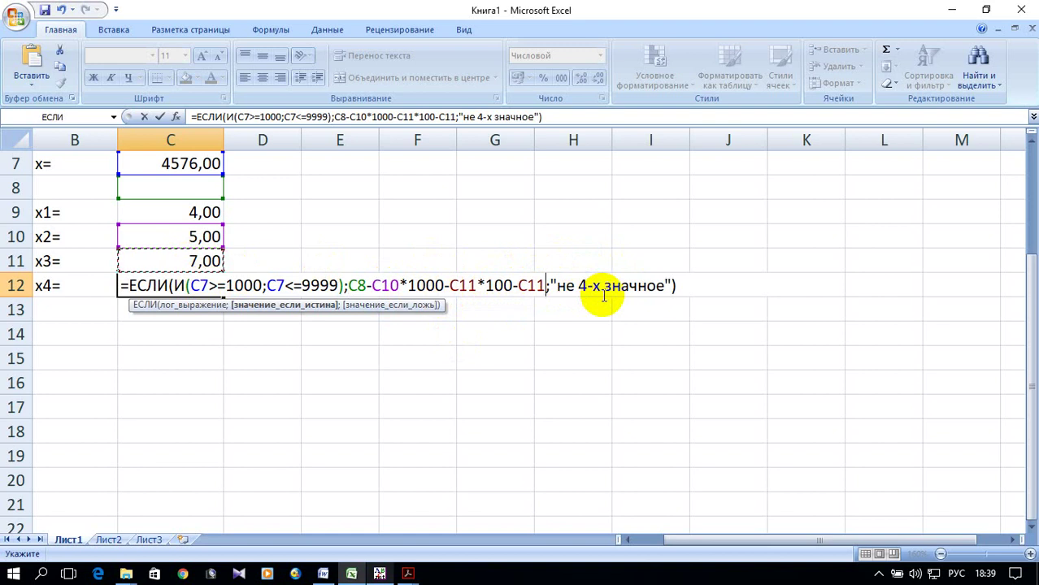
pyautogui.write('*10')
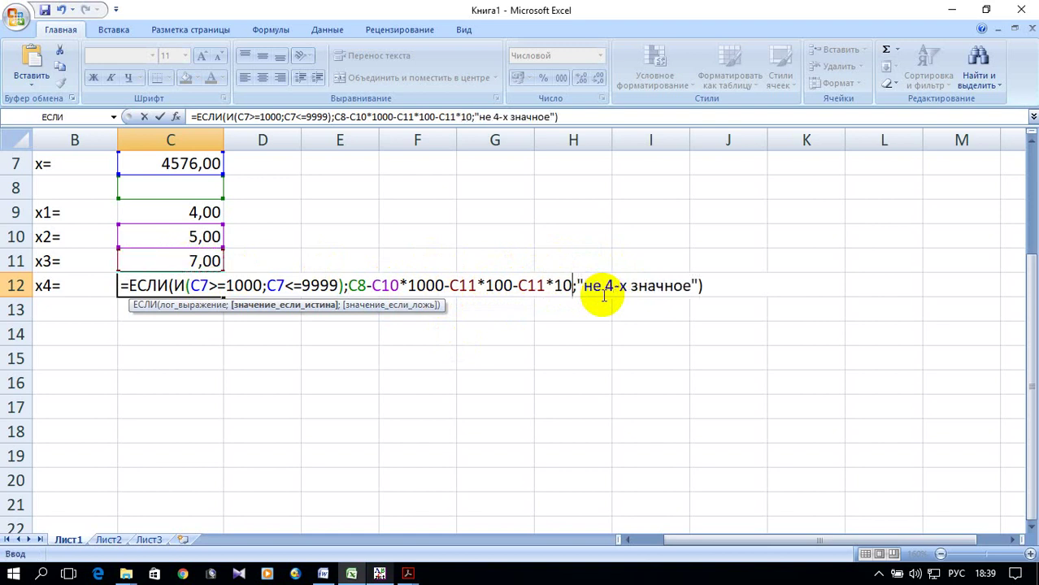
# Change the subtracted references in C12 to C9*1000 and C10*100.
pyautogui.click(467, 286)
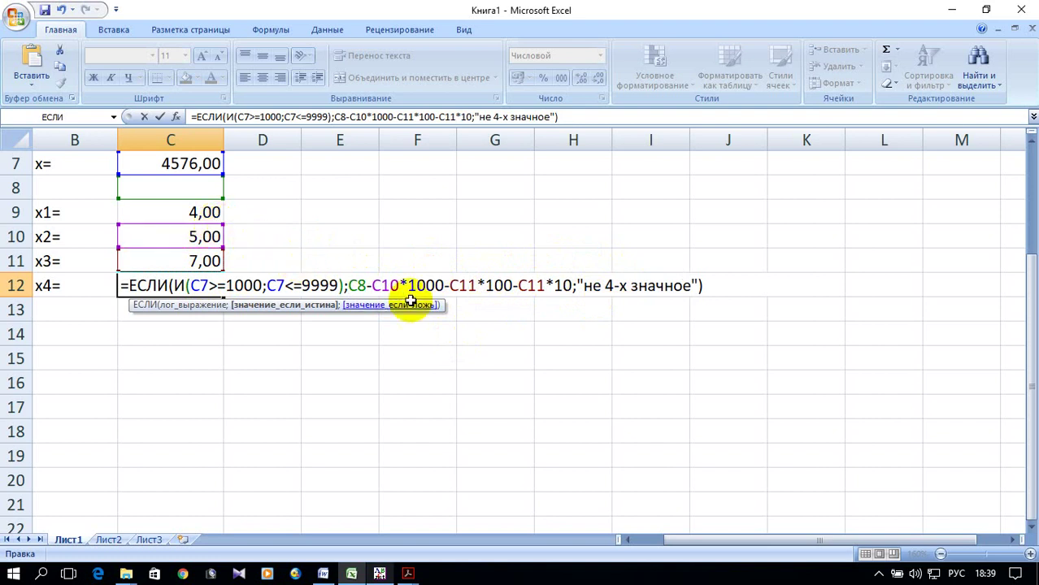
pyautogui.moveTo(451, 285); pyautogui.dragTo(479, 283)
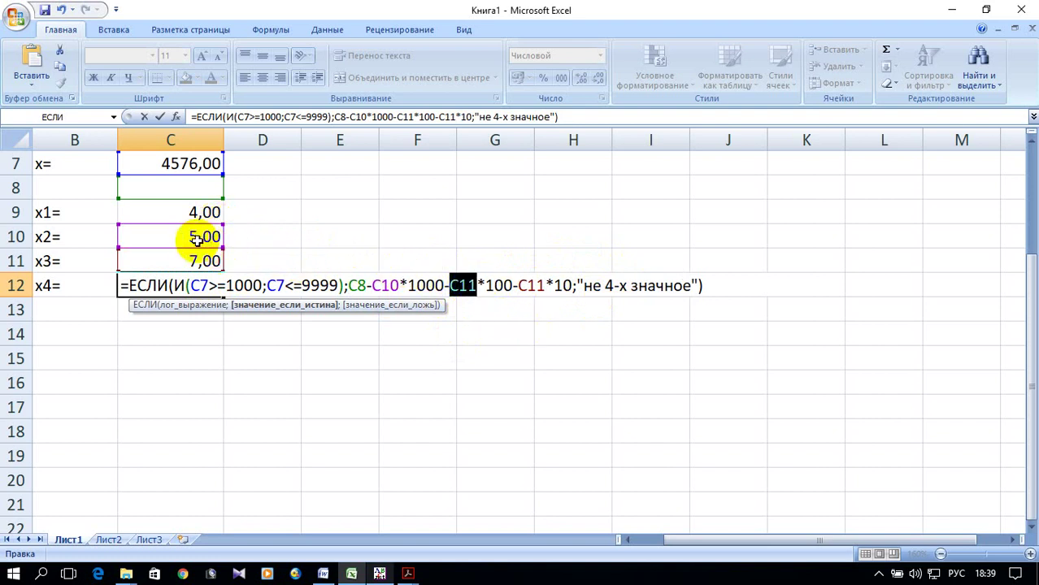
pyautogui.click(188, 236)
pyautogui.moveTo(348, 286); pyautogui.dragTo(398, 285)
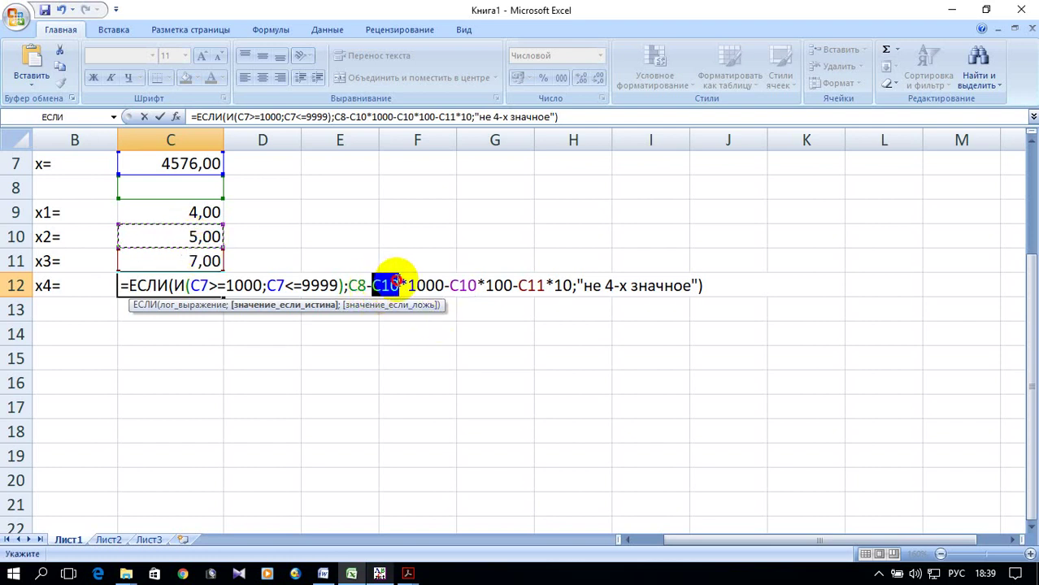
pyautogui.click(167, 208)
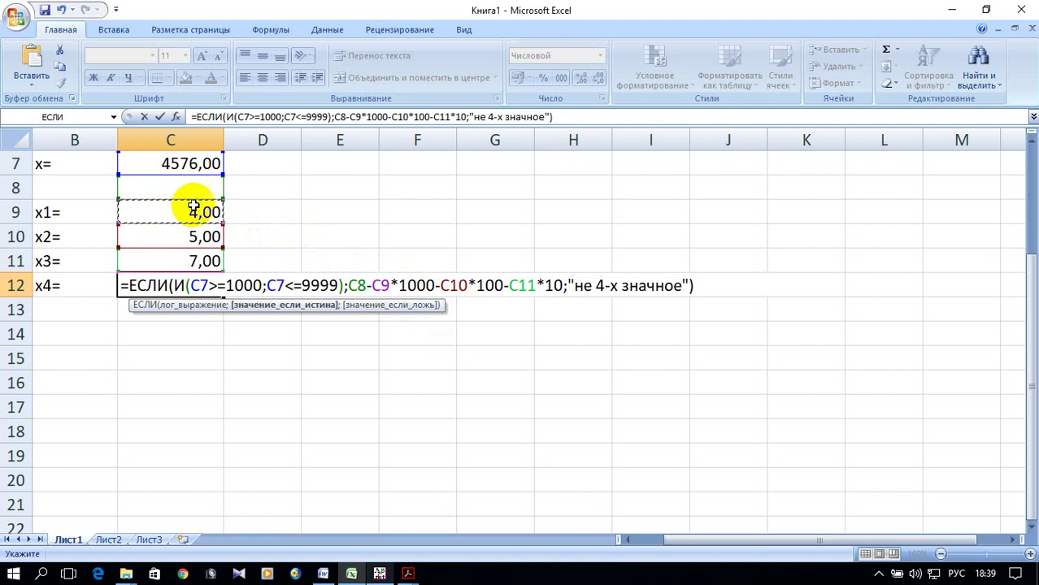
pyautogui.press('Return')
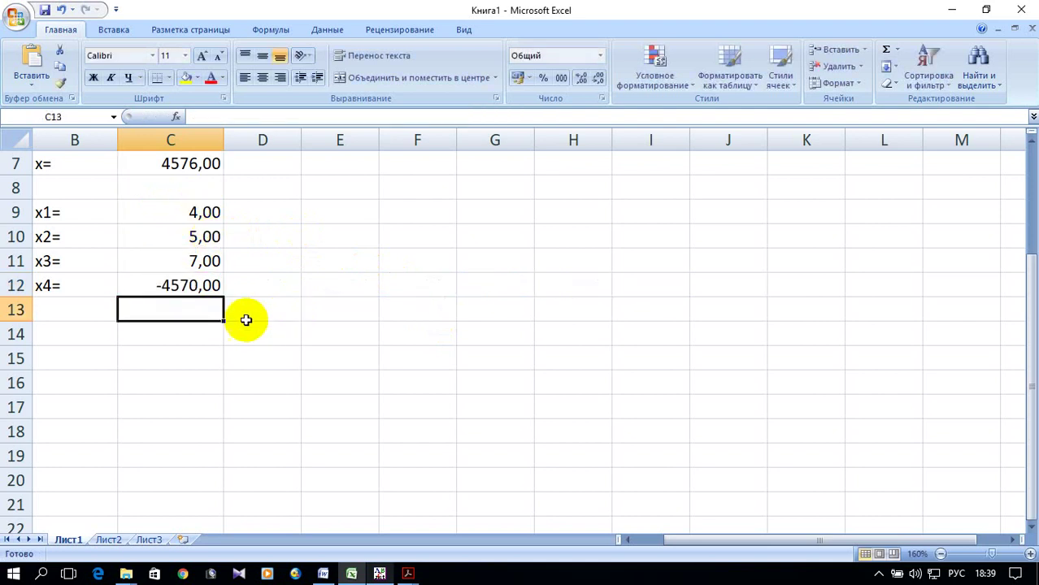
# Change C12's leading C8 reference to C7 so x4 shows 6,00.
pyautogui.doubleClick(182, 285)
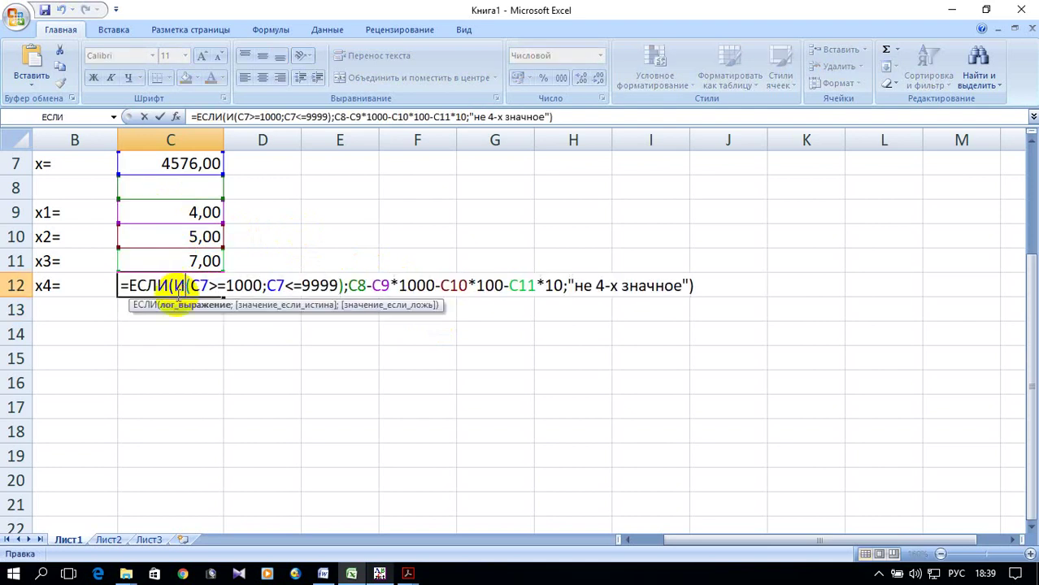
pyautogui.click(356, 286)
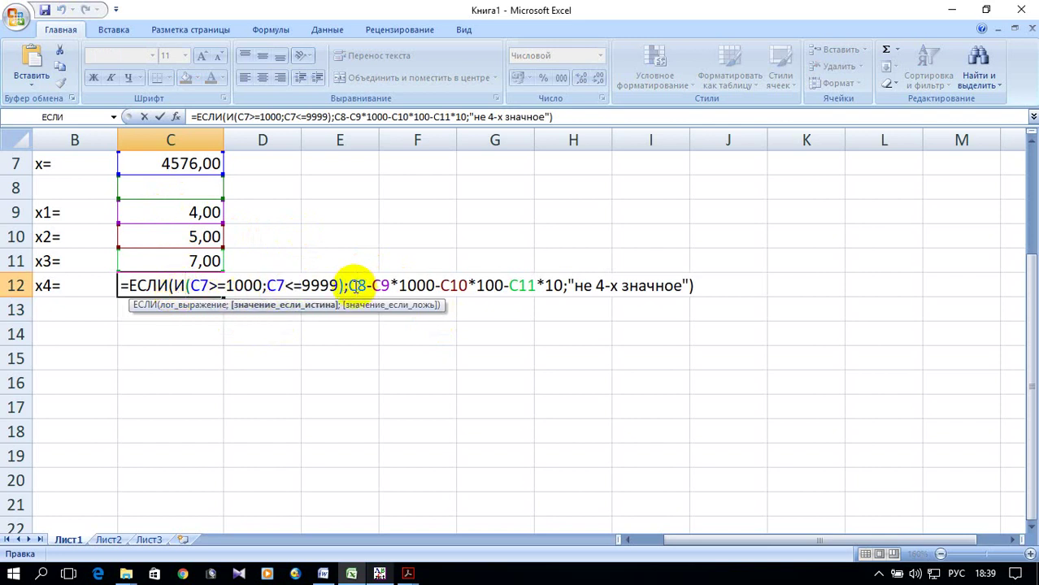
pyautogui.moveTo(221, 191)
pyautogui.mouseDown()
pyautogui.moveTo(215, 140)
pyautogui.moveTo(216, 253)
pyautogui.mouseUp()
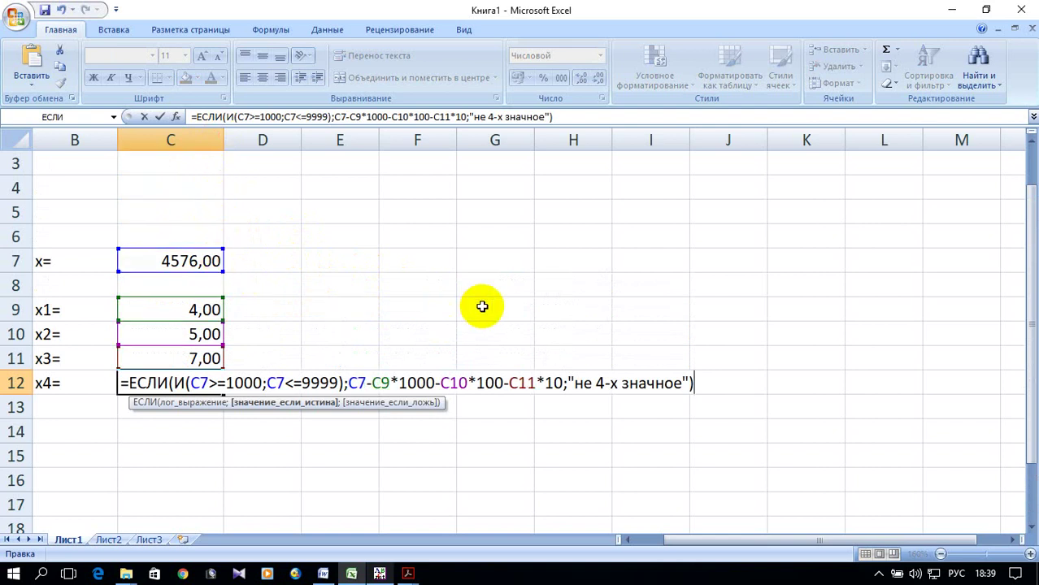
pyautogui.press('Return')
pyautogui.scroll(-1, 607, 278)
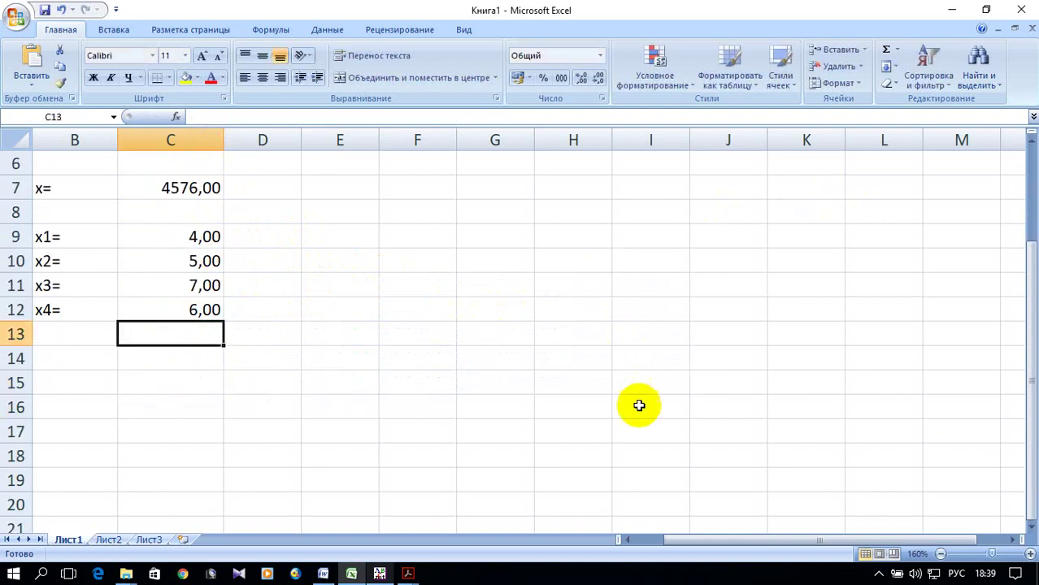
# Remove both decimal places from the values in C7:C12.
pyautogui.moveTo(816, 540); pyautogui.dragTo(750, 546)
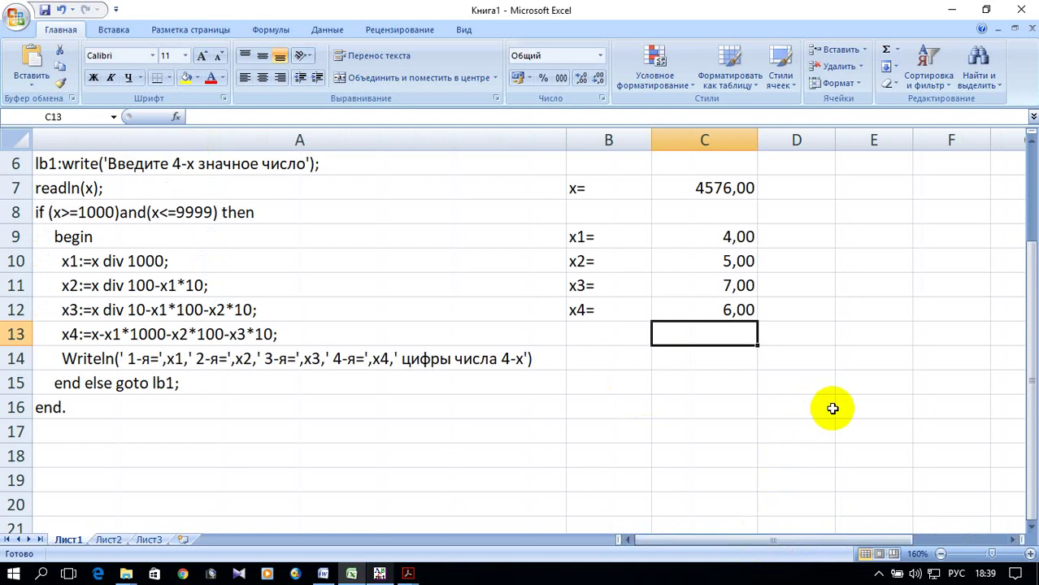
pyautogui.click(711, 187)
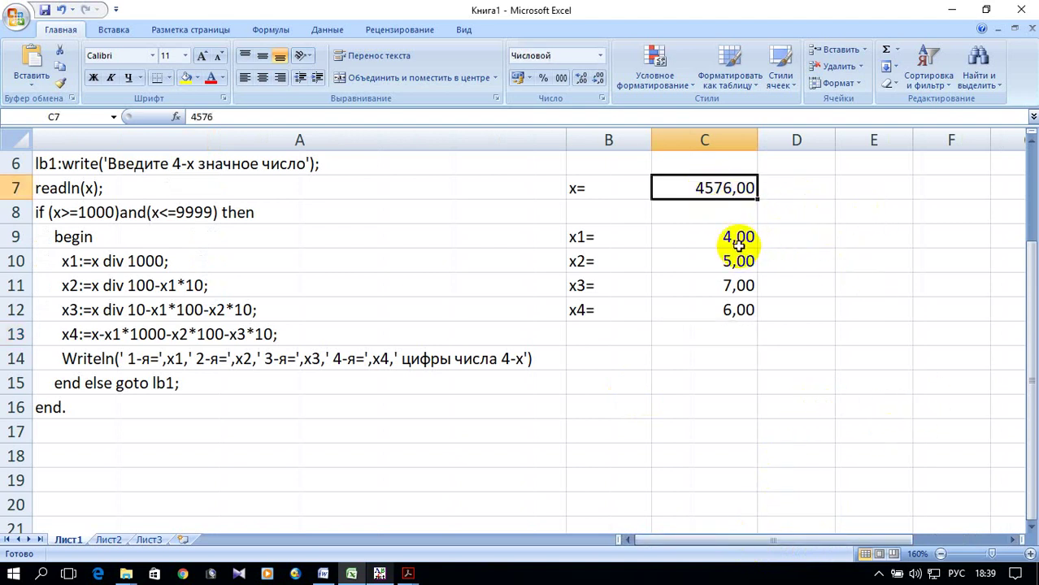
pyautogui.moveTo(721, 192); pyautogui.dragTo(714, 301)
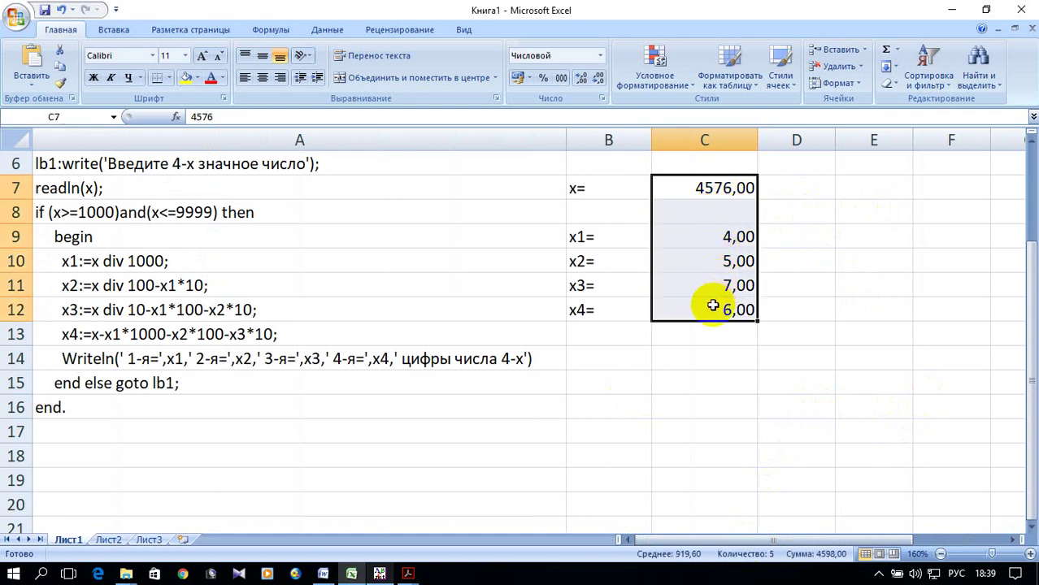
pyautogui.click(598, 78)
pyautogui.click(598, 78)
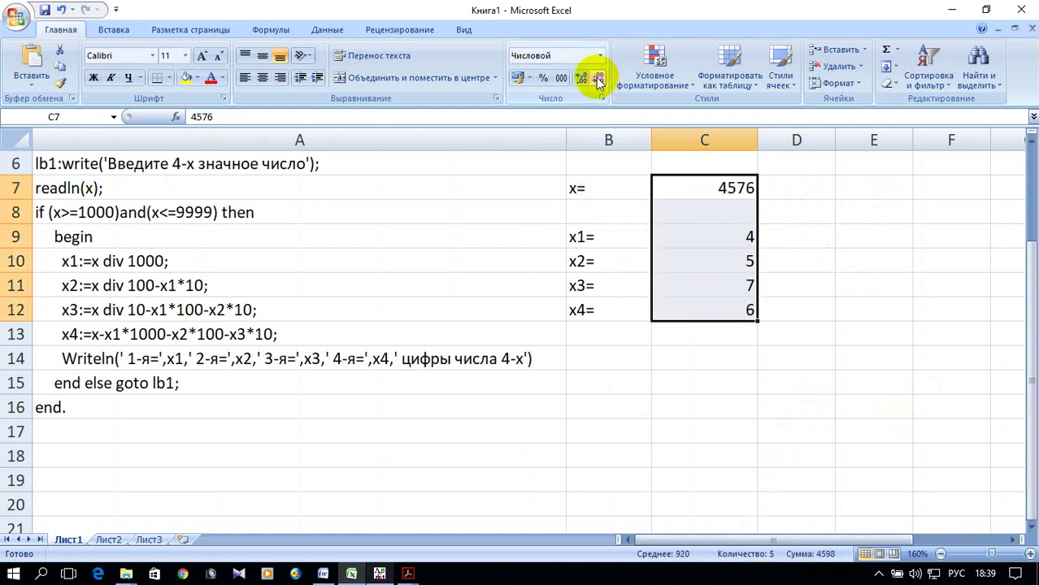
pyautogui.click(780, 260)
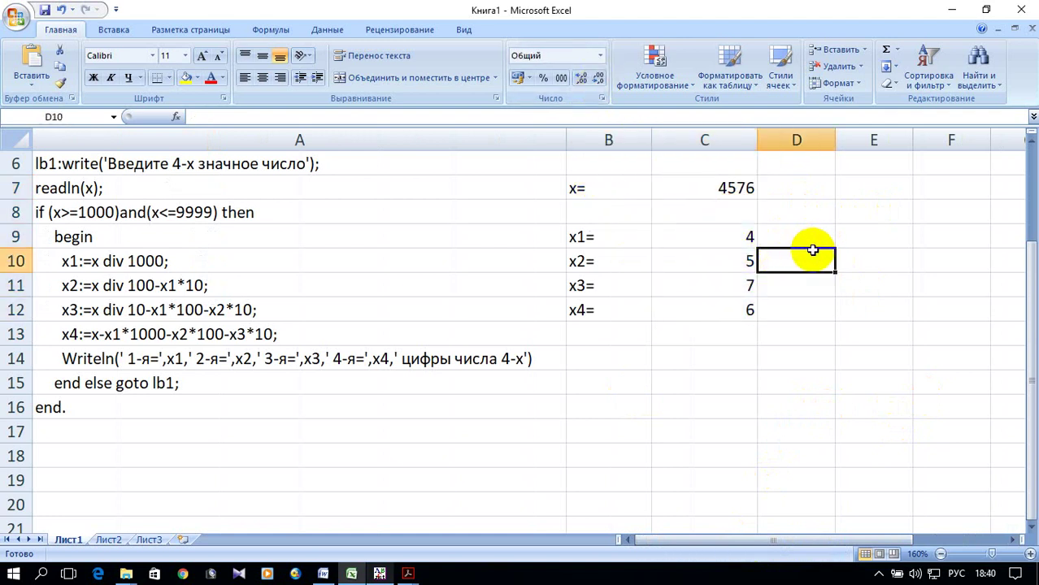
# Test x with 345, flagged not four-digit, then 1234, split into 1, 2, 3, 4.
pyautogui.click(723, 186)
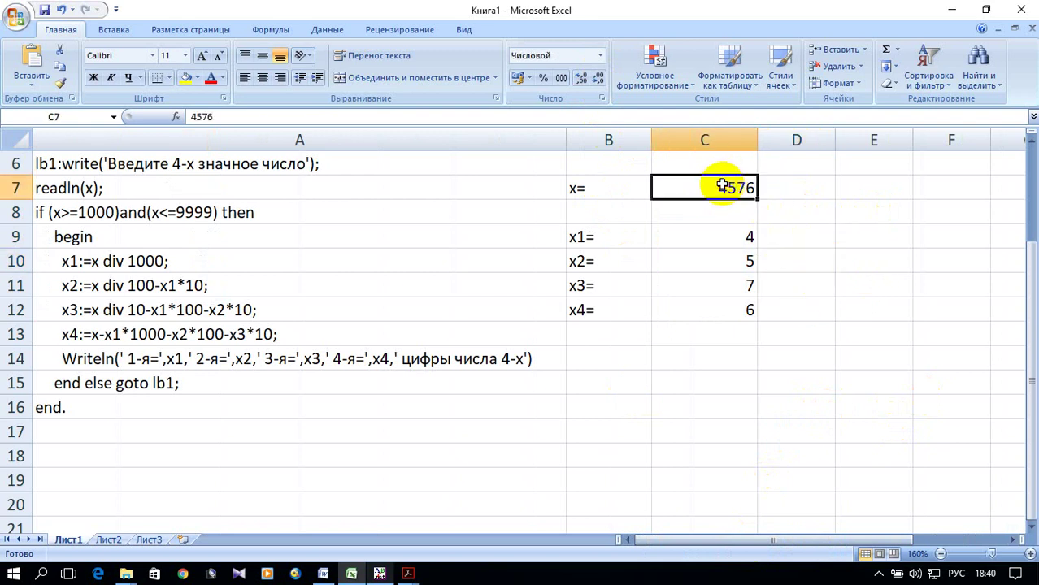
pyautogui.write('3')
pyautogui.press('Return')
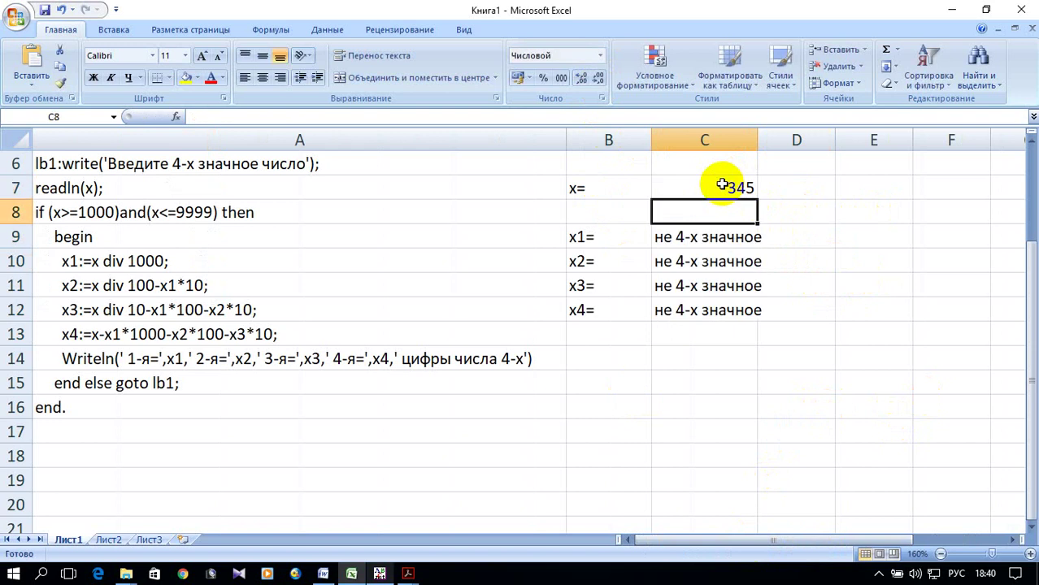
pyautogui.click(722, 186)
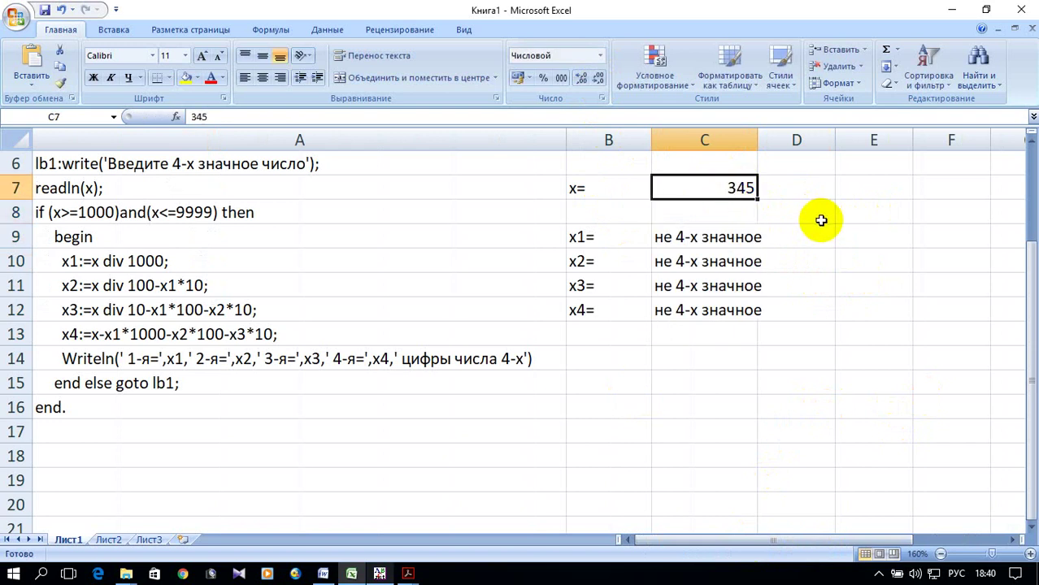
pyautogui.write('12')
pyautogui.press('Return')
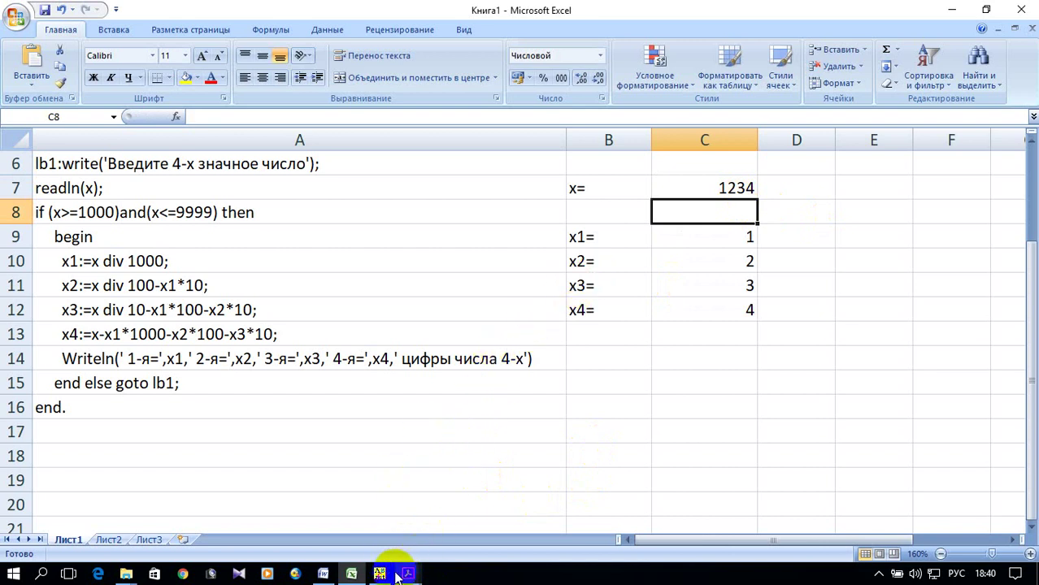
pyautogui.moveTo(380, 574)
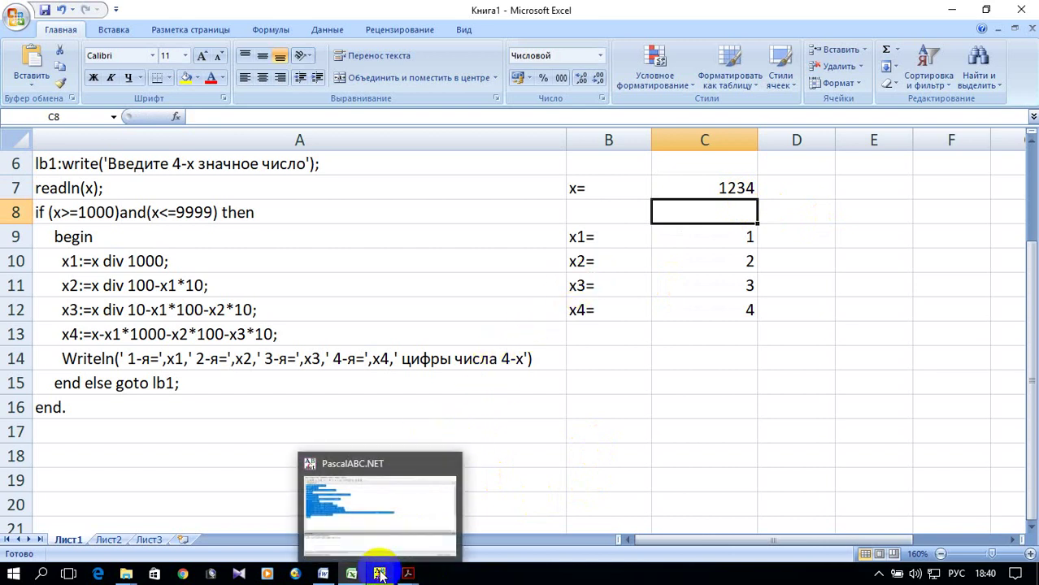
# Copy the task sentence from Example_7a.pdf in Acrobat Reader.
pyautogui.click(330, 577)
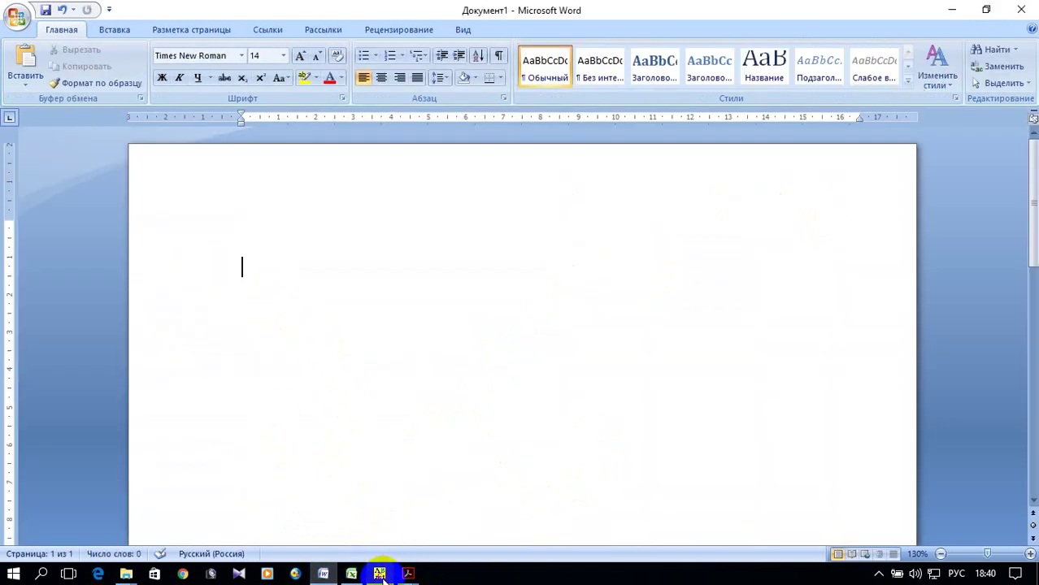
pyautogui.moveTo(406, 574)
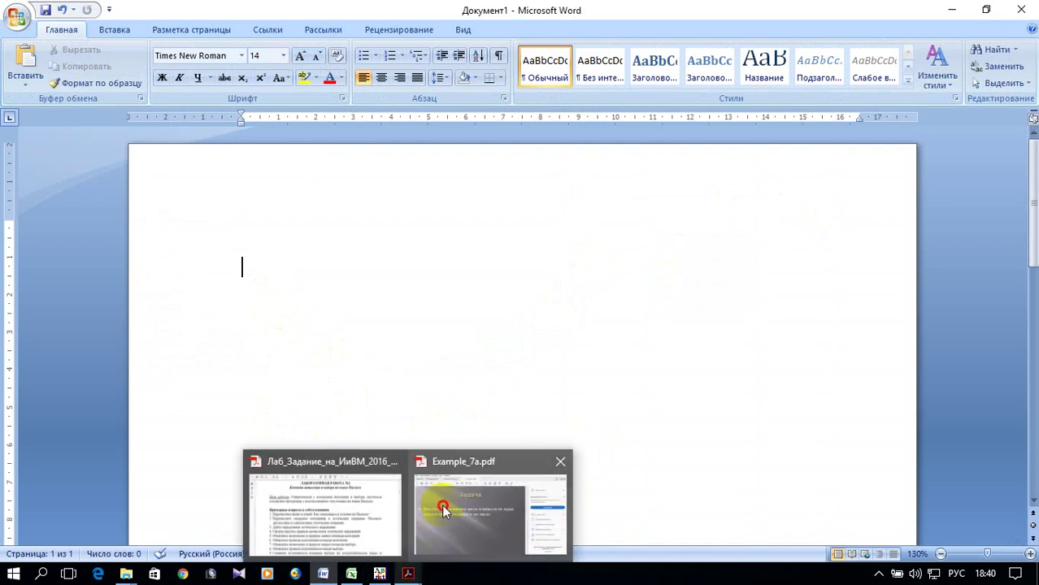
pyautogui.click(443, 510)
pyautogui.moveTo(71, 251); pyautogui.dragTo(490, 293)
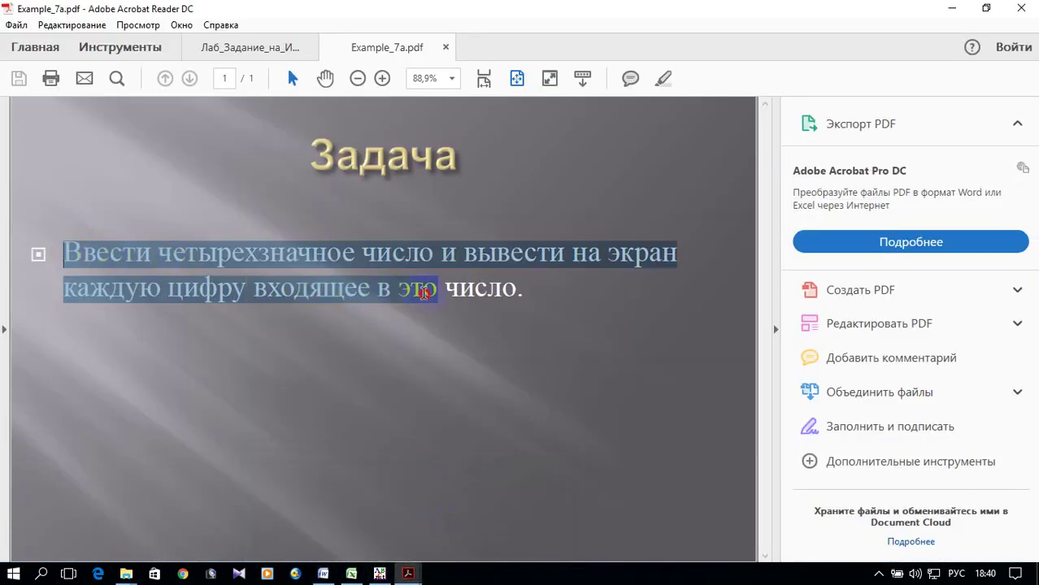
pyautogui.rightClick(468, 265)
pyautogui.click(480, 275)
# Paste the task sentence into Документ1 and set it to font size 14.
pyautogui.click(323, 574)
pyautogui.click(225, 306)
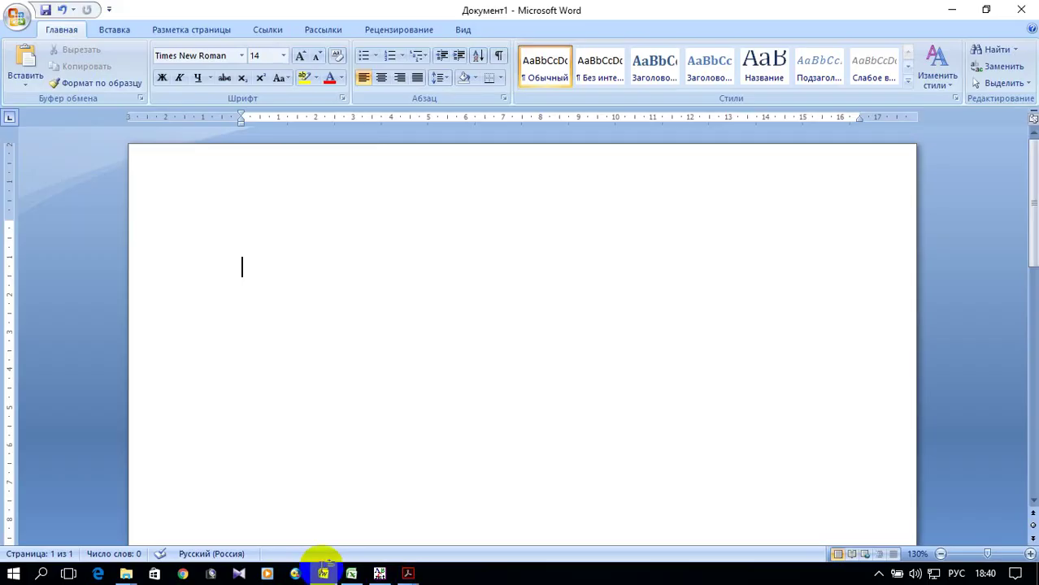
pyautogui.click(25, 57)
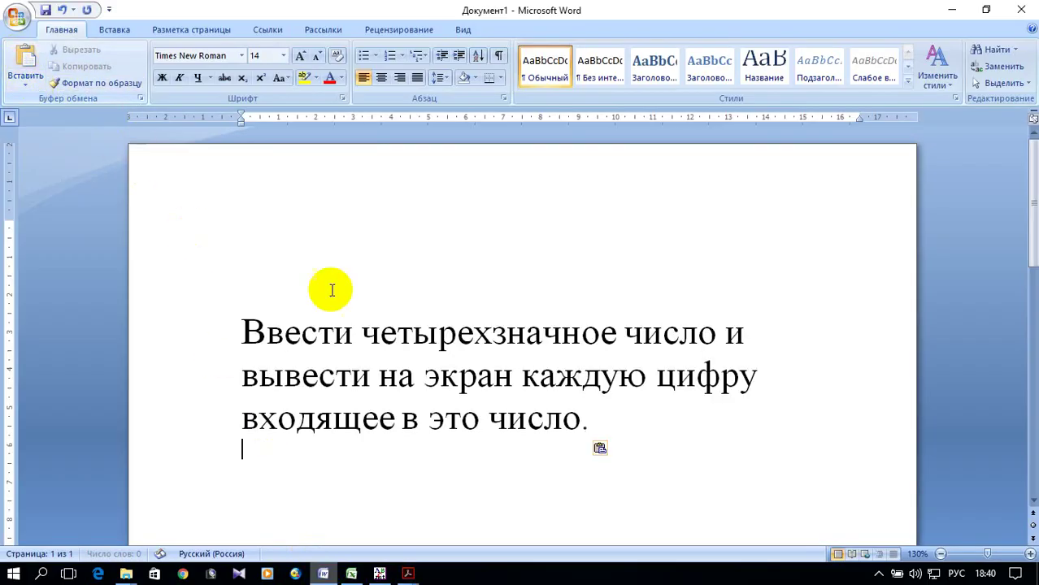
pyautogui.moveTo(644, 431); pyautogui.dragTo(252, 329)
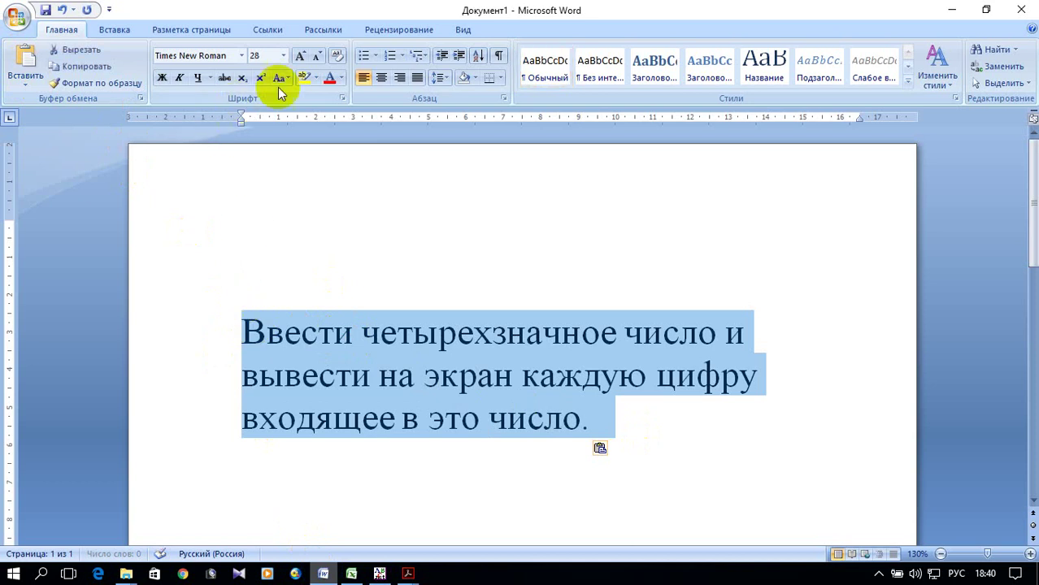
pyautogui.click(283, 55)
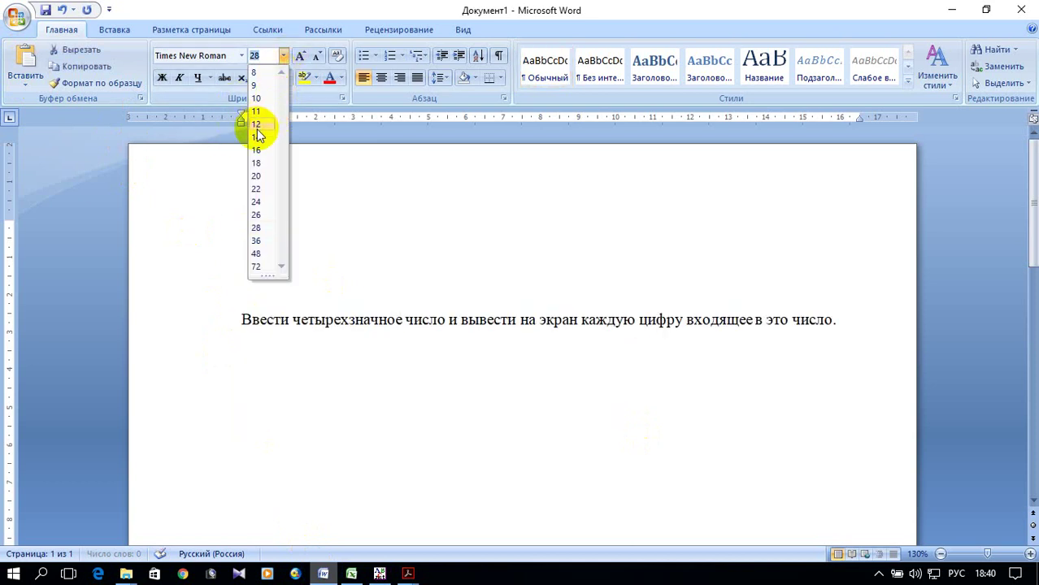
pyautogui.click(257, 136)
pyautogui.click(398, 359)
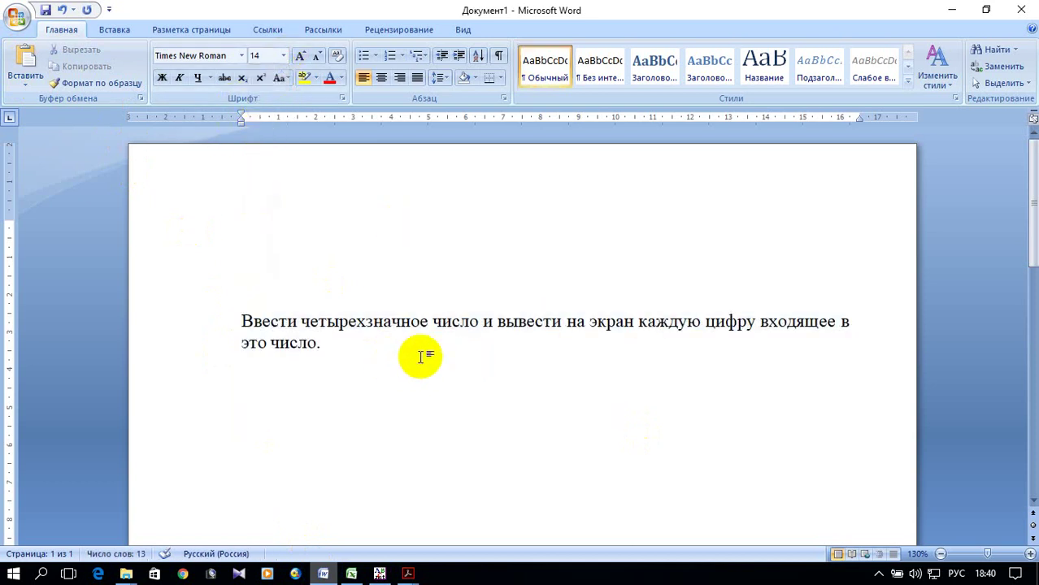
pyautogui.click(379, 574)
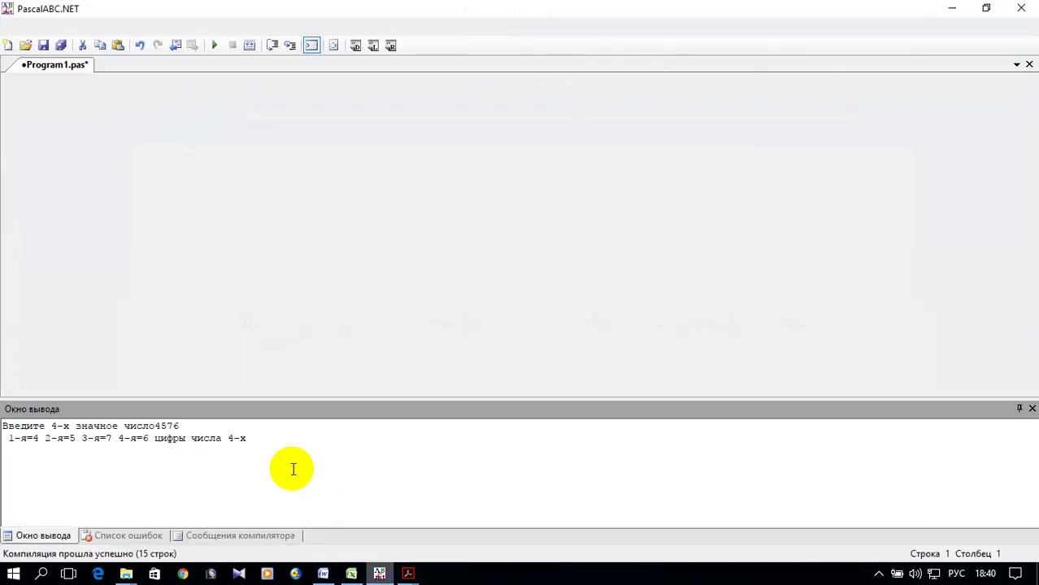
# Copy the Primer_7 program code from PascalABC.NET and return to Word.
pyautogui.rightClick(101, 236)
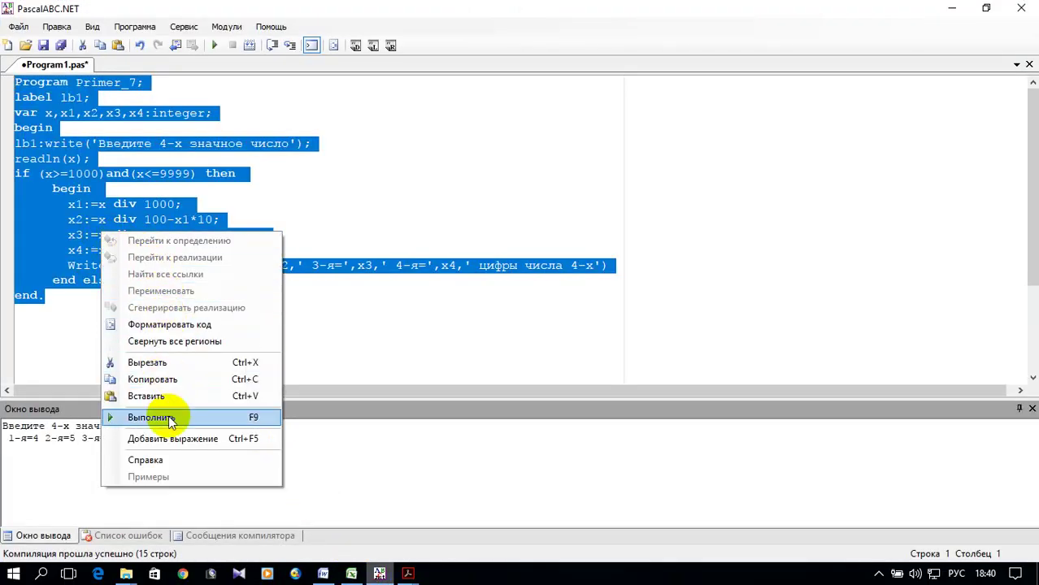
pyautogui.click(152, 379)
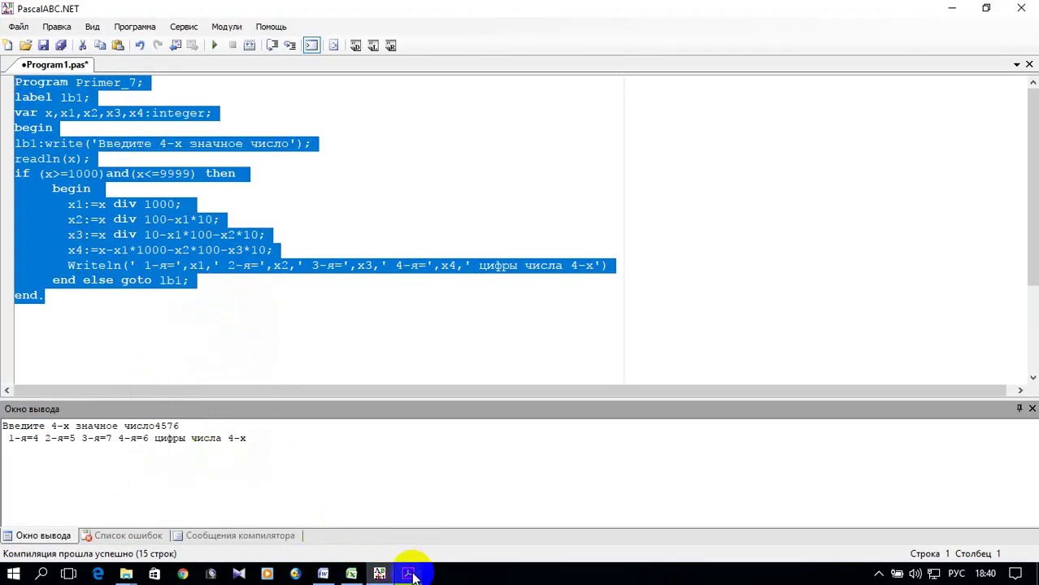
pyautogui.moveTo(351, 572)
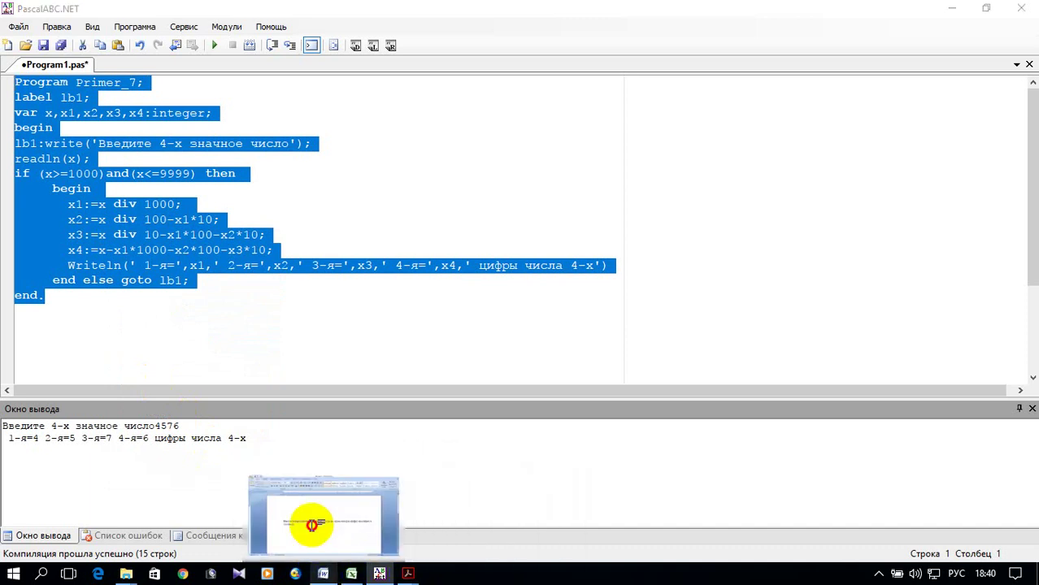
pyautogui.click(318, 527)
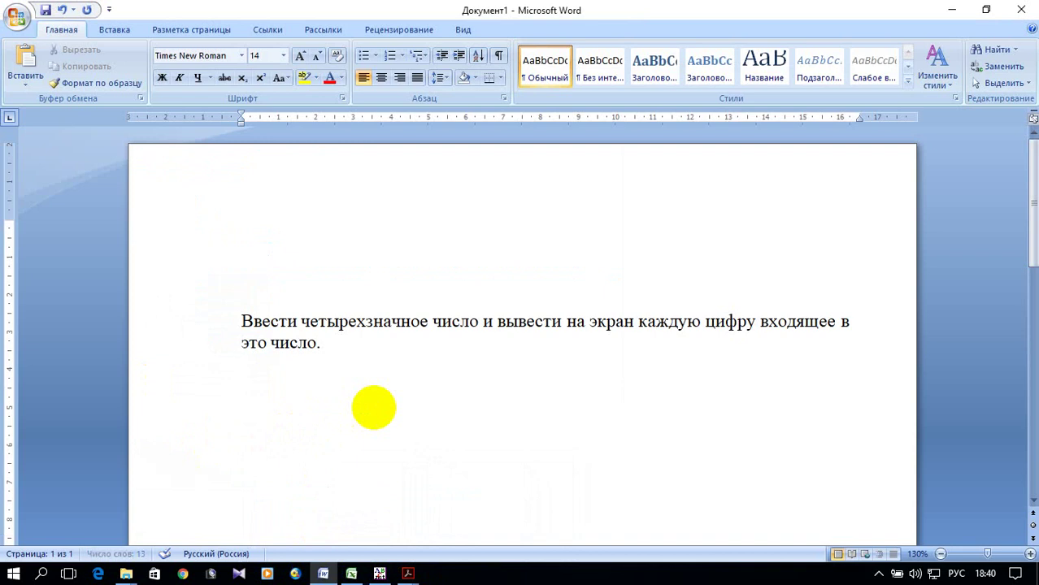
# Paste the Primer_7 Pascal code under the task sentence in Документ1.
pyautogui.hotkey('ctrl', 'v')
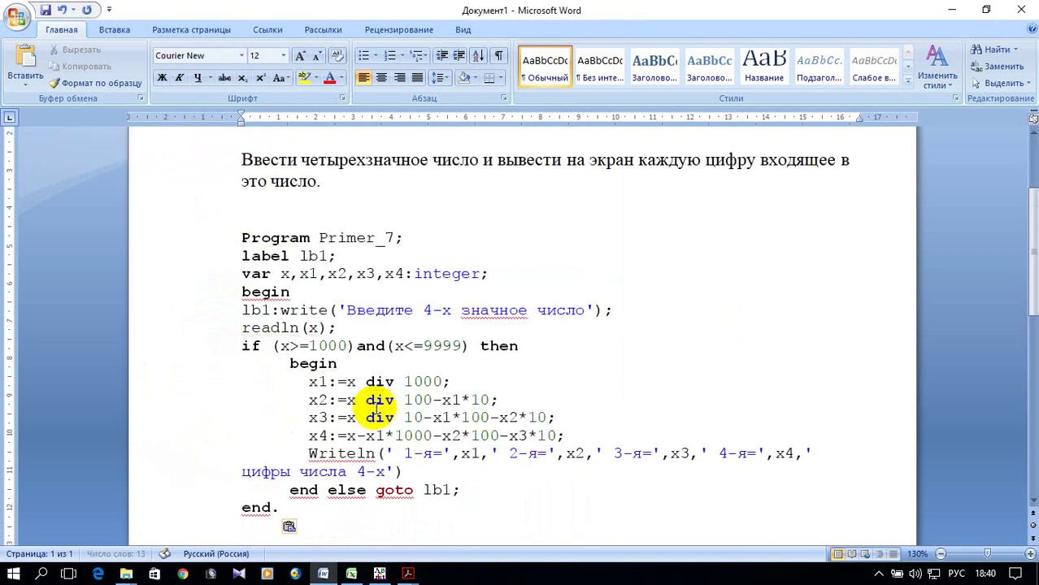
pyautogui.scroll(-3, 486, 281)
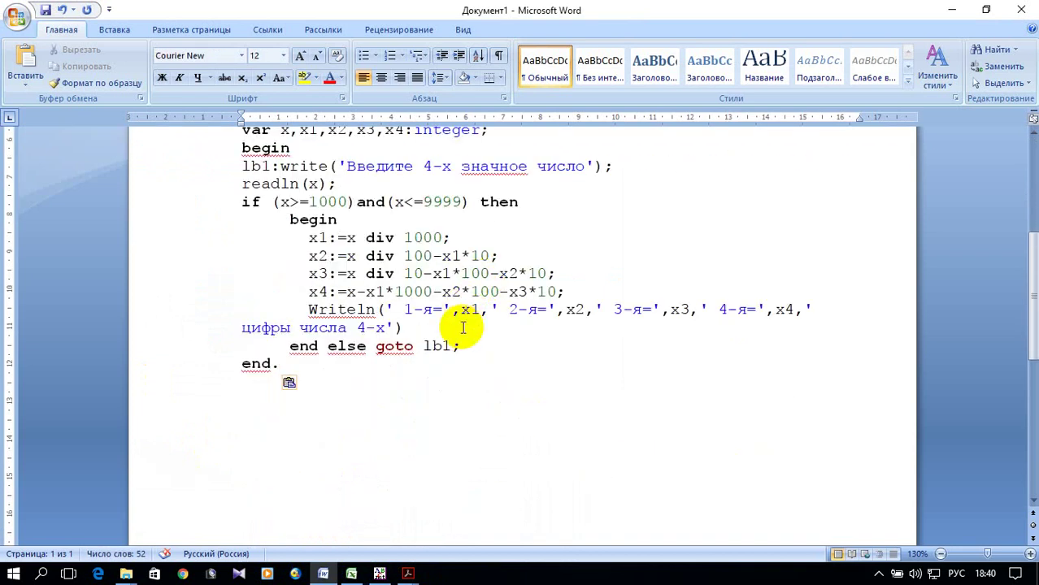
pyautogui.scroll(-1, 460, 324)
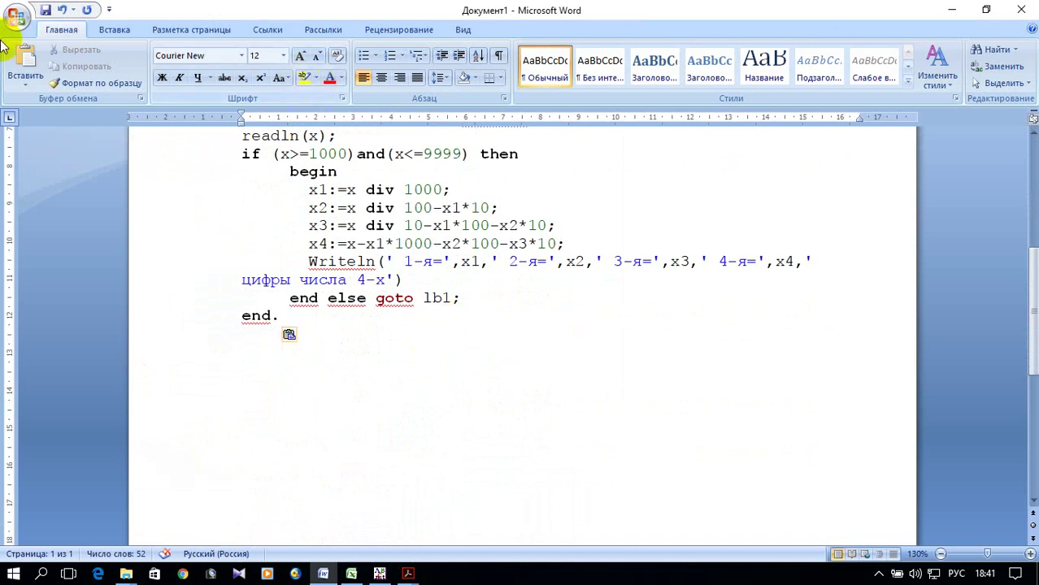
# Insert a new drawing canvas below the pasted code.
pyautogui.click(117, 36)
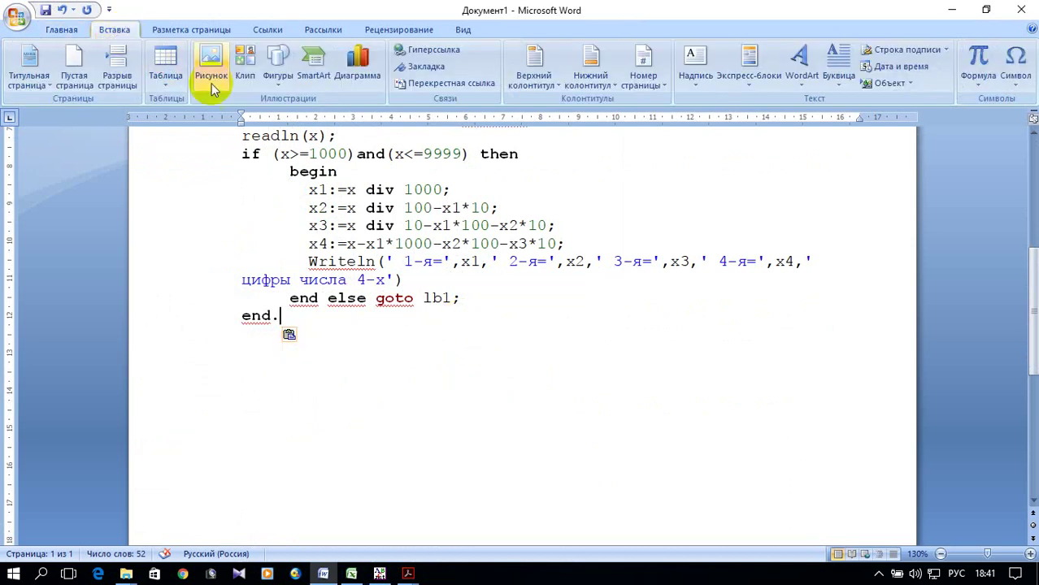
pyautogui.click(276, 81)
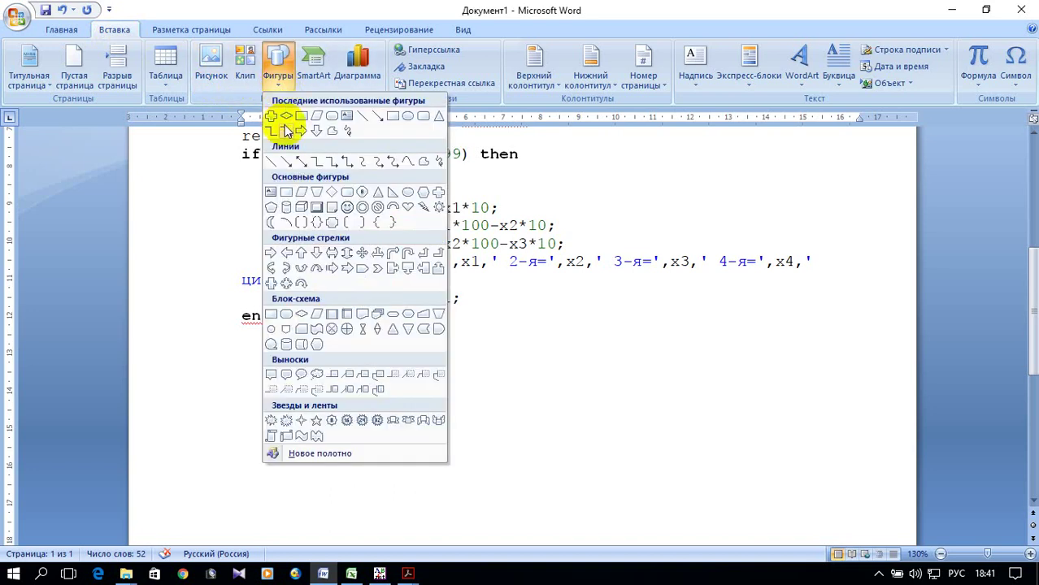
pyautogui.click(334, 454)
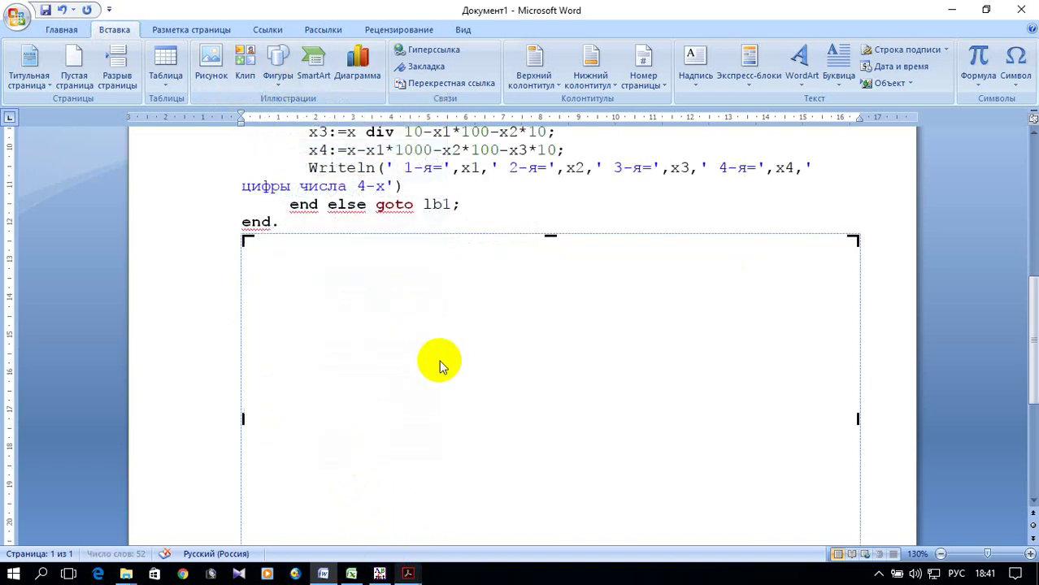
pyautogui.scroll(2, 439, 360)
pyautogui.scroll(1, 437, 350)
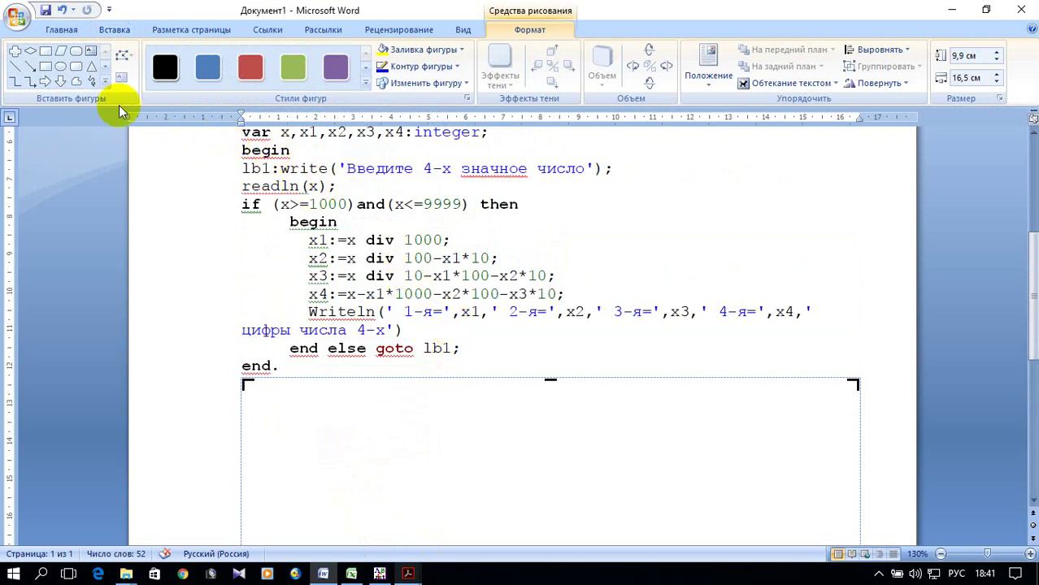
# Draw the rounded start terminator block on the canvas.
pyautogui.click(107, 30)
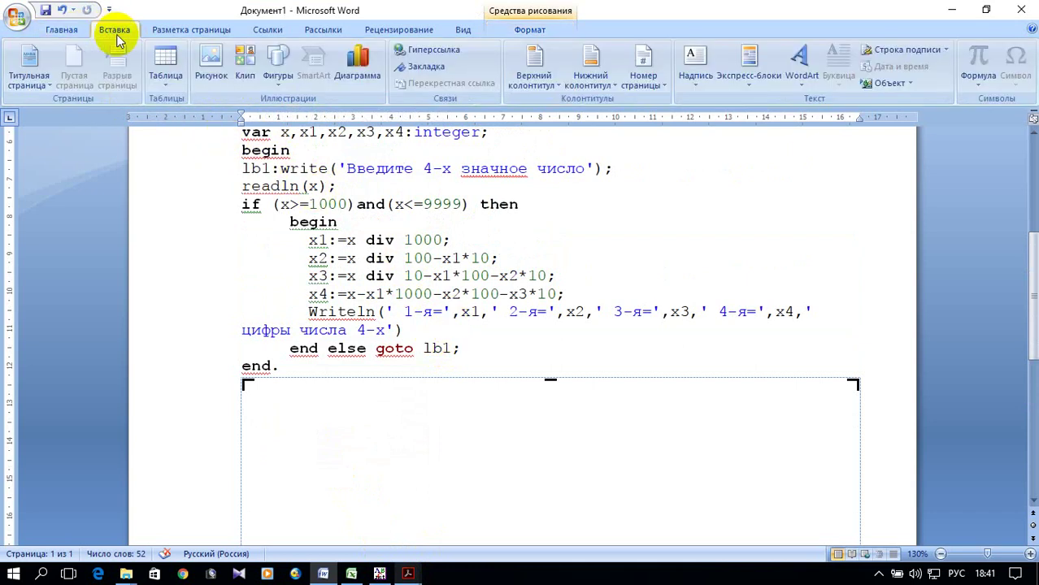
pyautogui.click(287, 74)
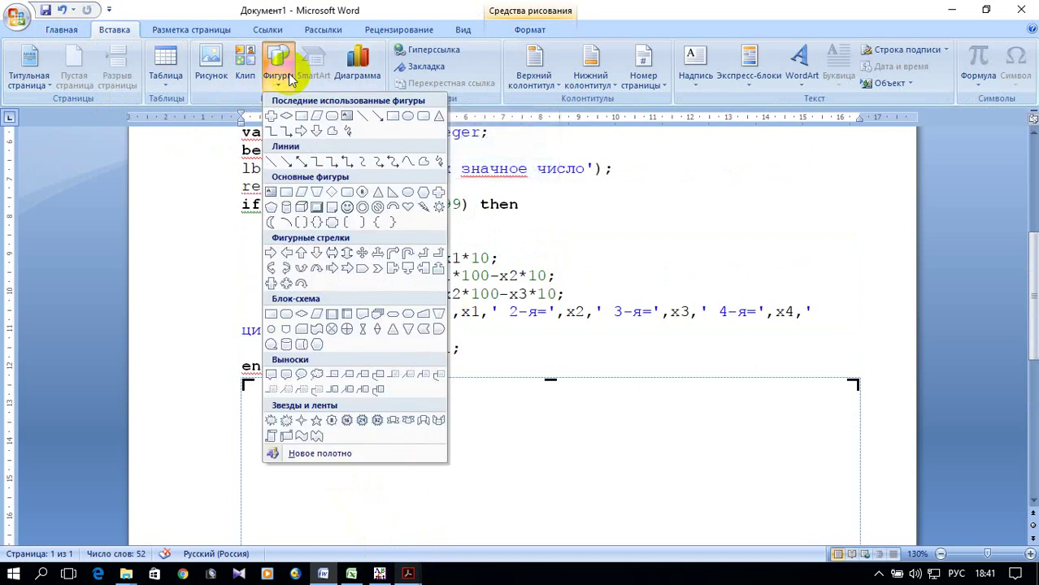
pyautogui.click(282, 317)
pyautogui.moveTo(408, 394); pyautogui.dragTo(526, 421)
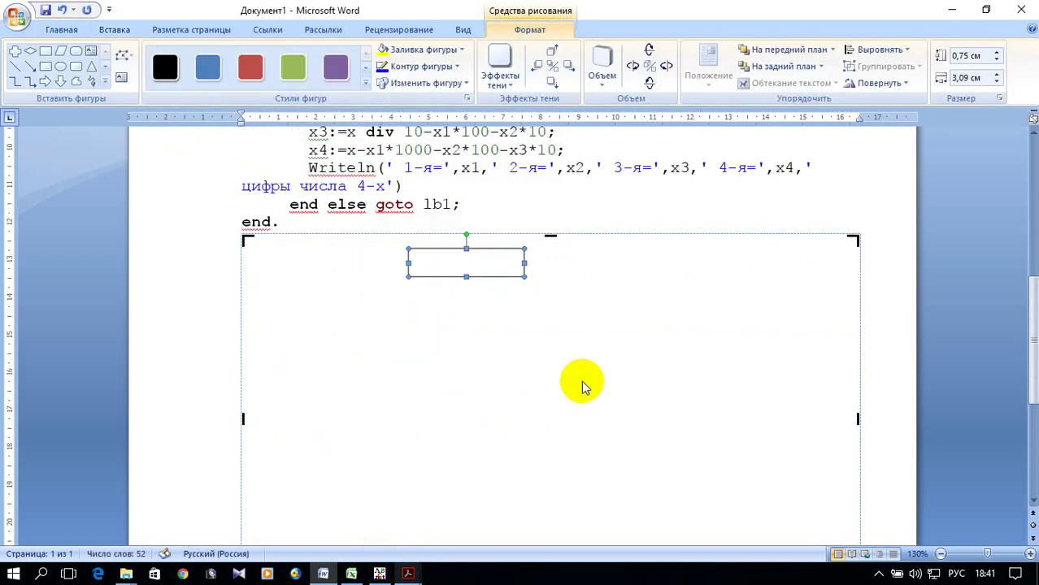
pyautogui.scroll(1, 579, 386)
pyautogui.scroll(1, 579, 385)
pyautogui.scroll(1, 574, 385)
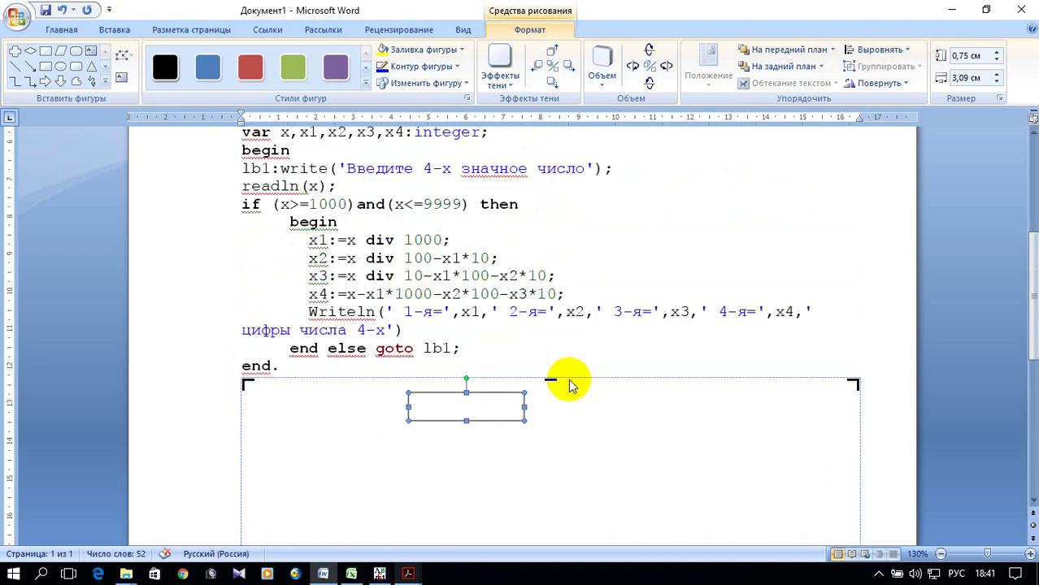
# Draw the input parallelogram and the condition diamond below the start block.
pyautogui.click(60, 50)
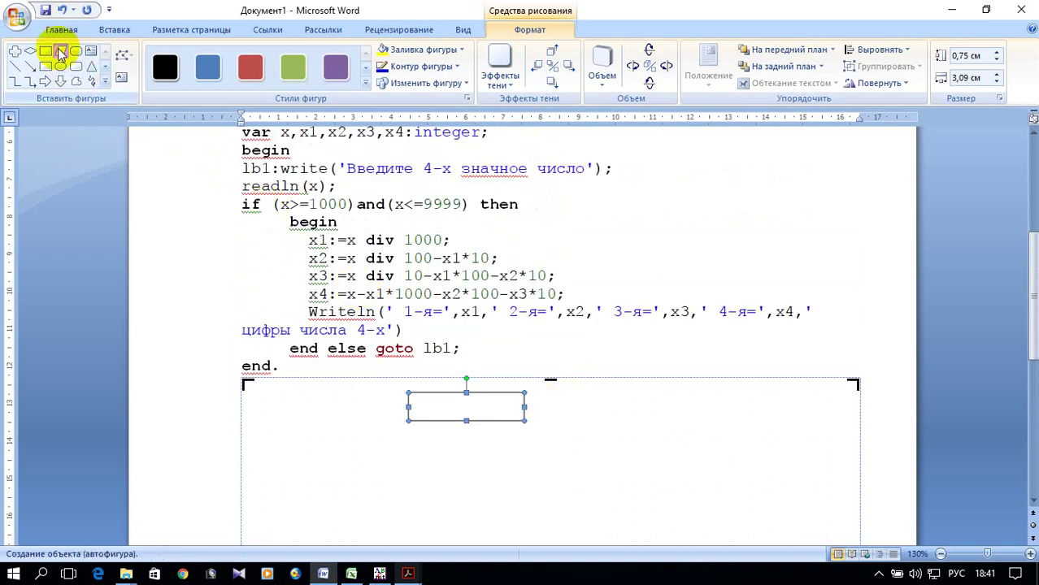
pyautogui.moveTo(398, 446); pyautogui.dragTo(534, 480)
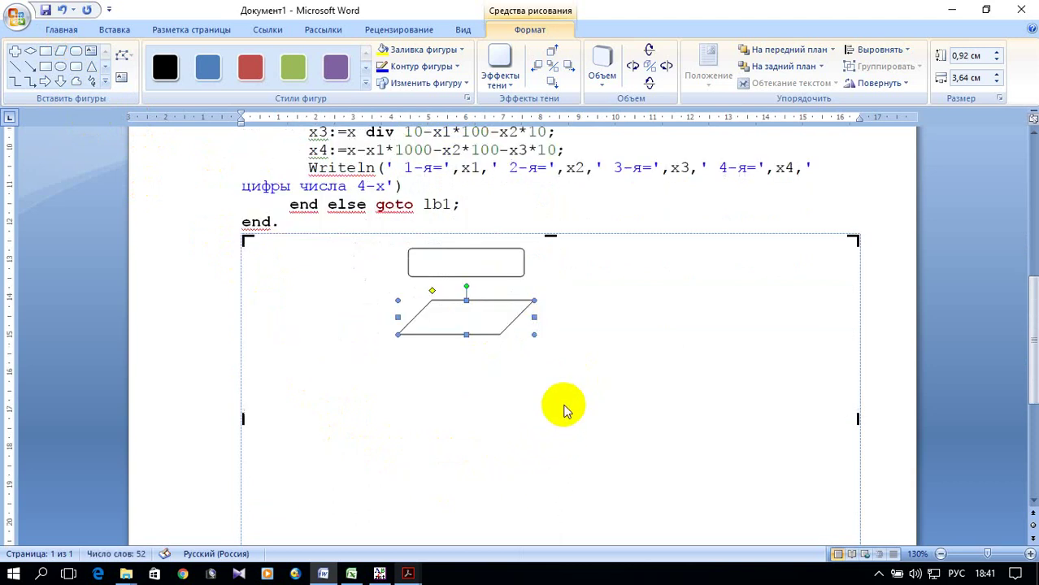
pyautogui.scroll(1, 581, 411)
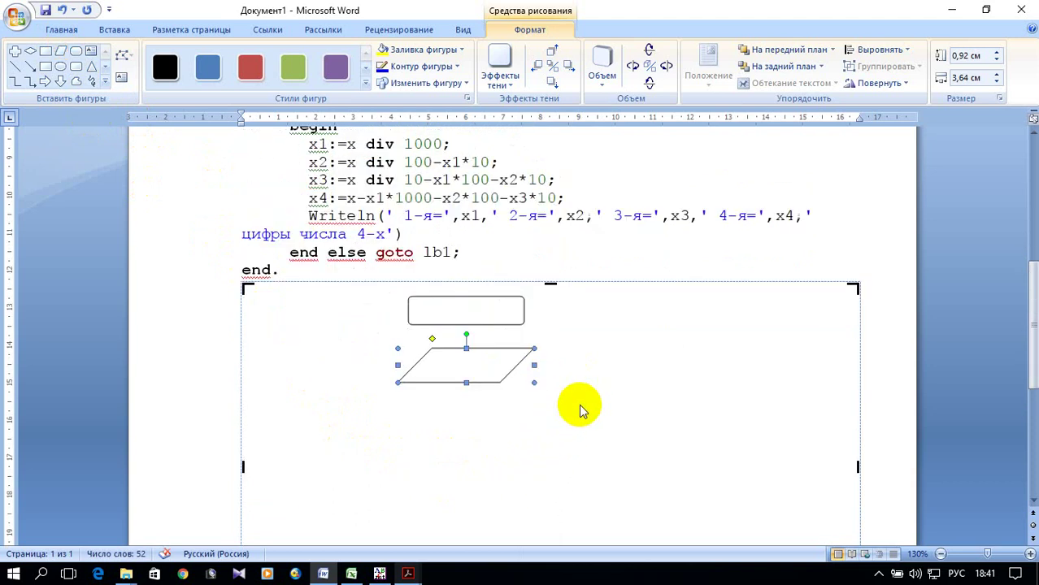
pyautogui.scroll(1, 581, 411)
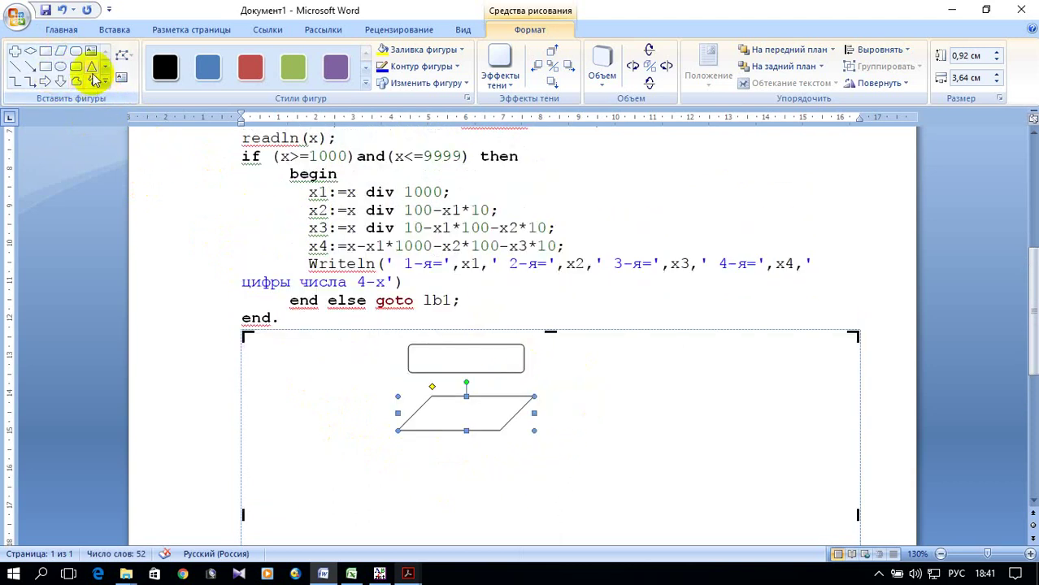
pyautogui.click(30, 51)
pyautogui.scroll(-1, 561, 293)
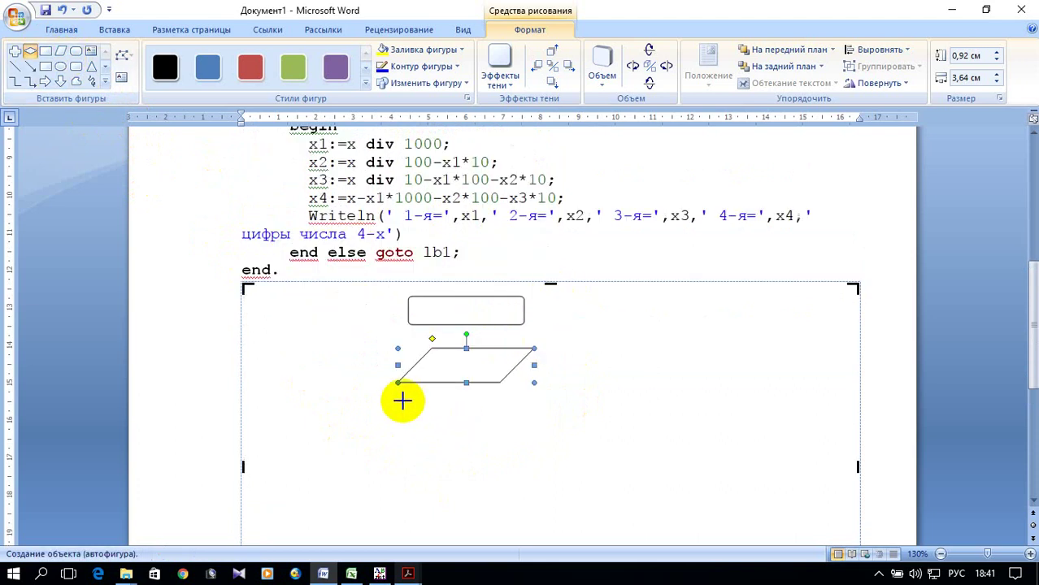
pyautogui.moveTo(388, 396); pyautogui.dragTo(556, 456)
pyautogui.scroll(-1, 558, 431)
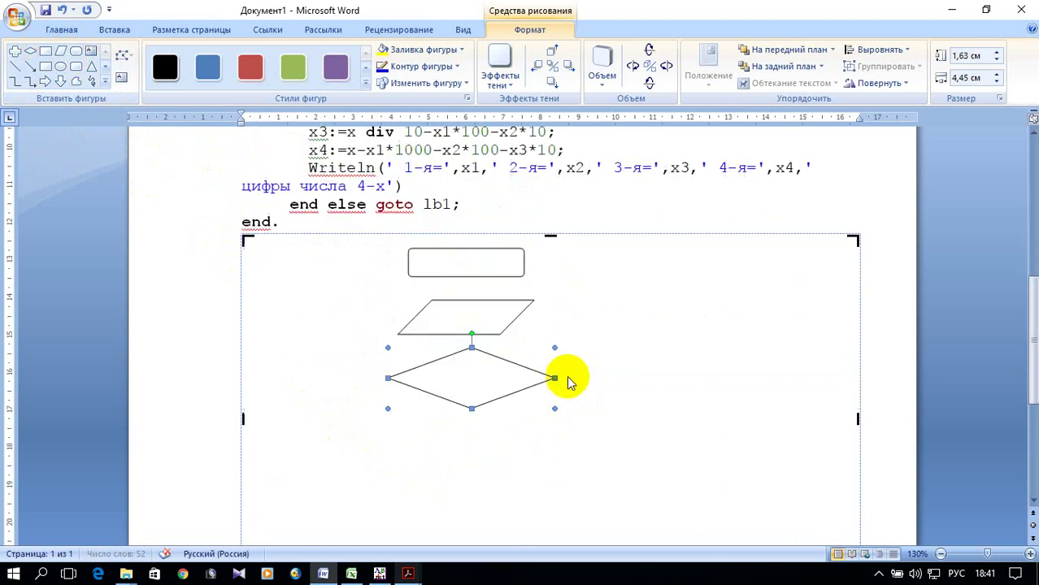
pyautogui.scroll(-1, 590, 335)
# Draw the process rectangle below and left of the diamond.
pyautogui.click(46, 52)
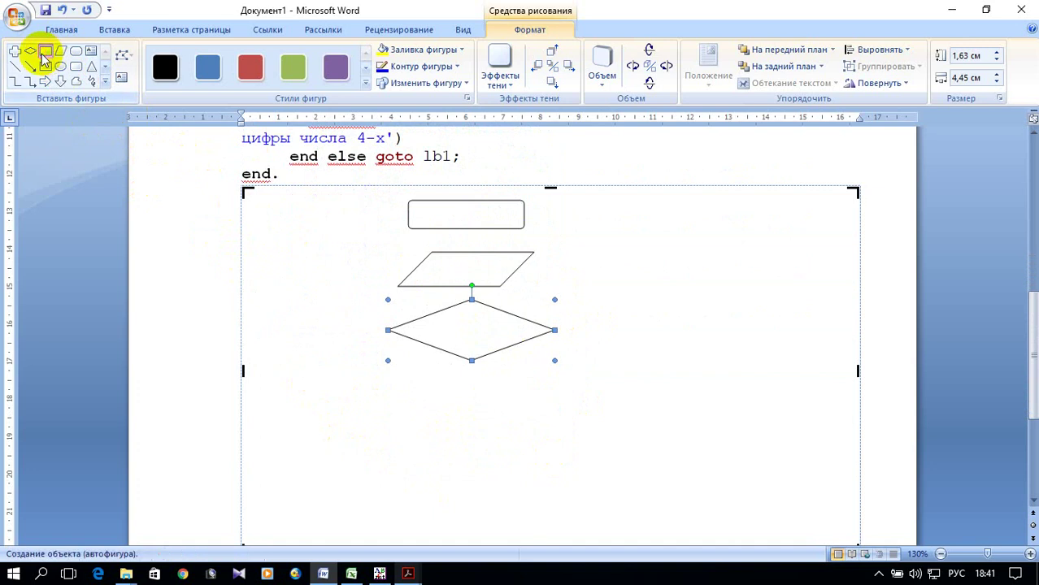
pyautogui.moveTo(291, 388)
pyautogui.mouseDown()
pyautogui.moveTo(396, 467)
pyautogui.moveTo(449, 479)
pyautogui.mouseUp()
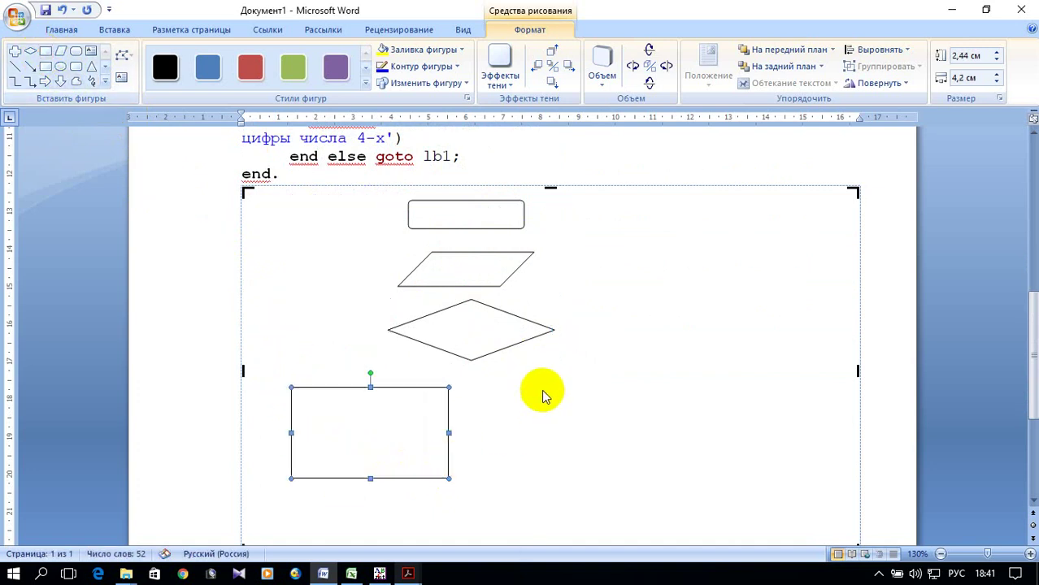
pyautogui.scroll(1, 541, 376)
pyautogui.scroll(2, 541, 378)
pyautogui.scroll(-6, 538, 380)
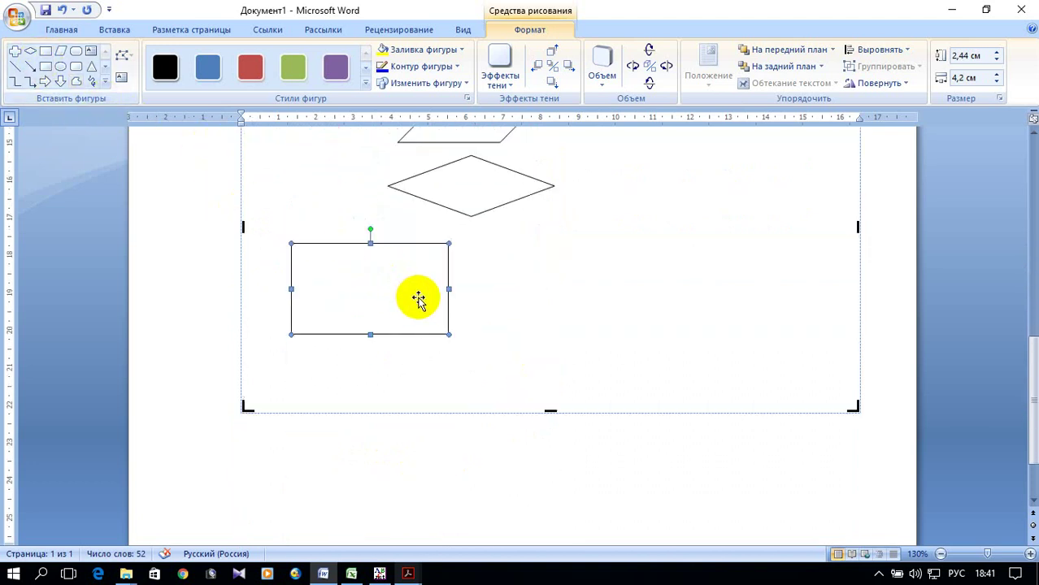
pyautogui.scroll(2, 410, 296)
pyautogui.scroll(1, 419, 297)
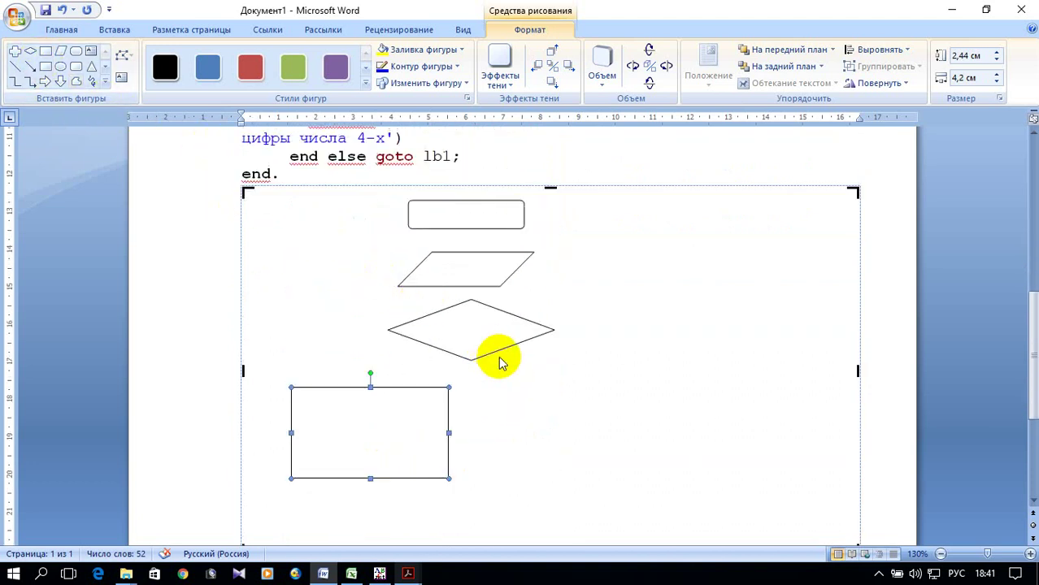
pyautogui.scroll(3, 498, 355)
pyautogui.scroll(-3, 496, 348)
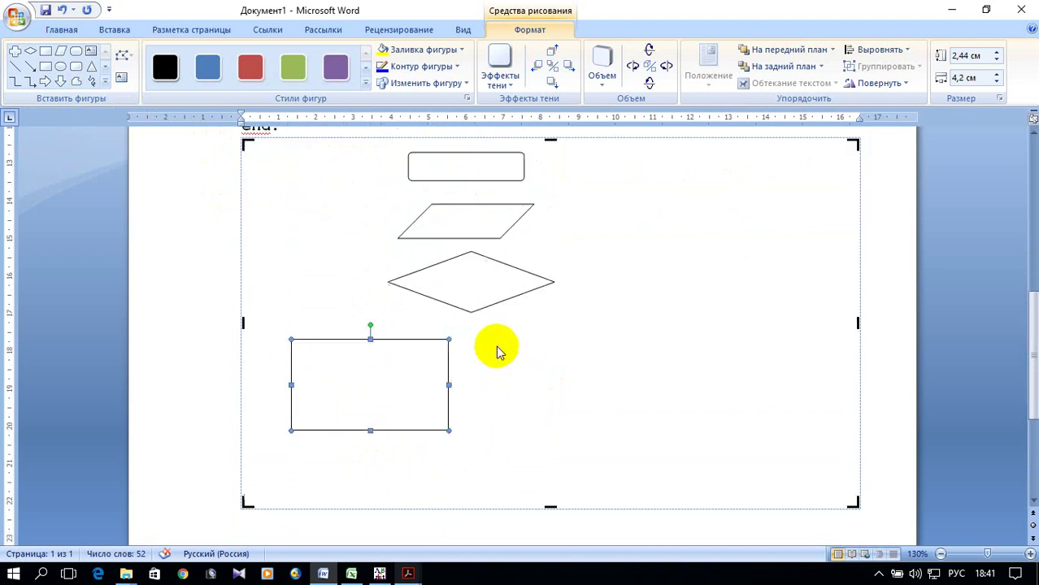
pyautogui.scroll(-2, 488, 344)
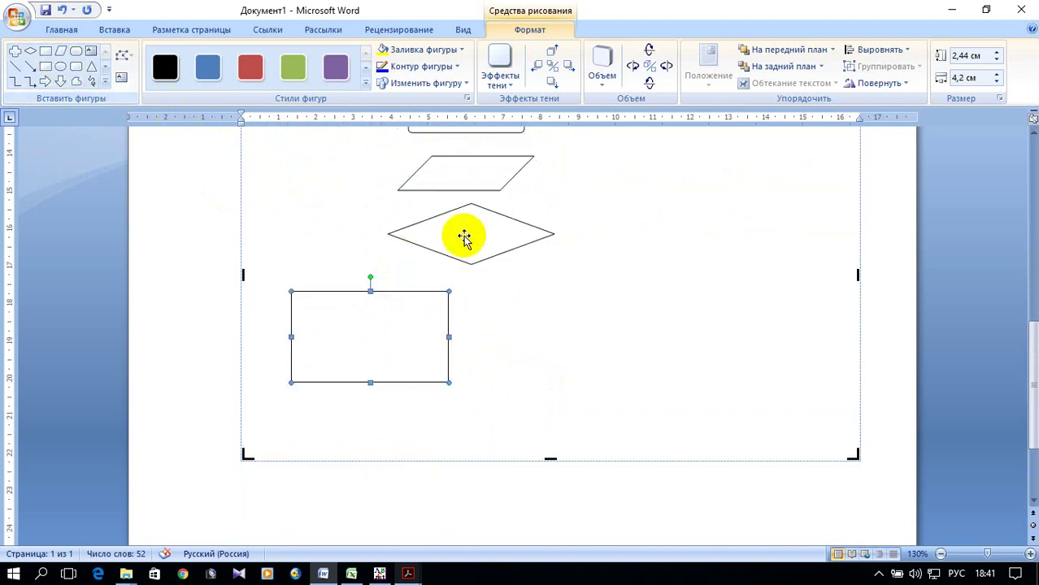
pyautogui.scroll(1, 601, 225)
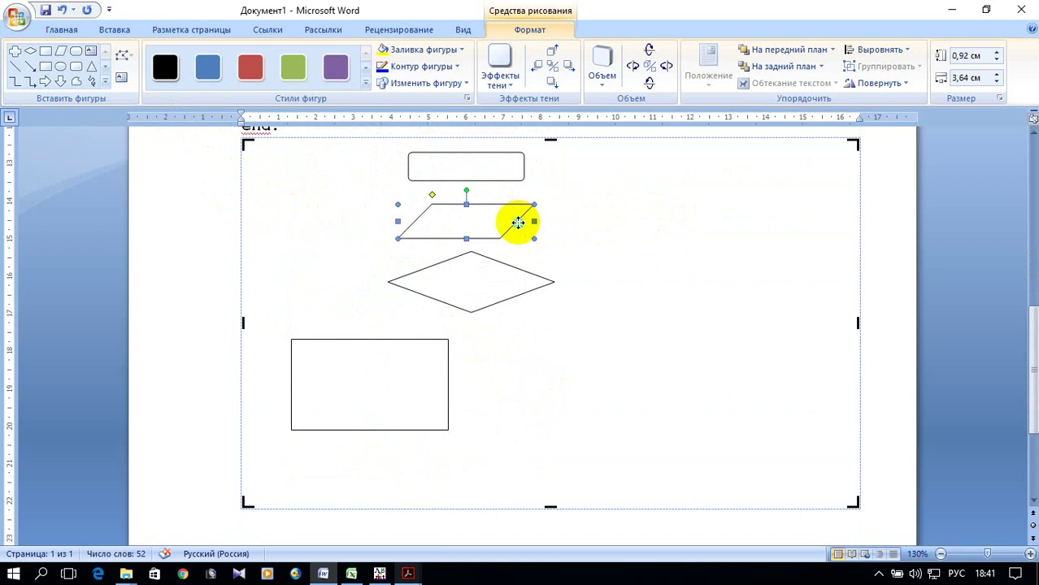
# Duplicate the parallelogram as the output block at the canvas's lower right.
pyautogui.rightClick(518, 222)
pyautogui.click(599, 244)
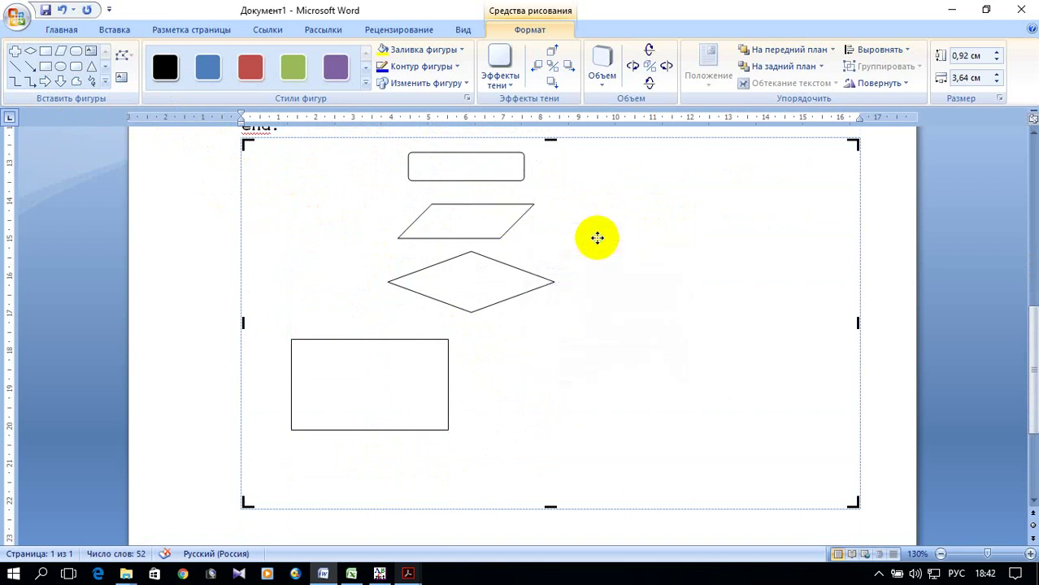
pyautogui.rightClick(597, 237)
pyautogui.click(642, 280)
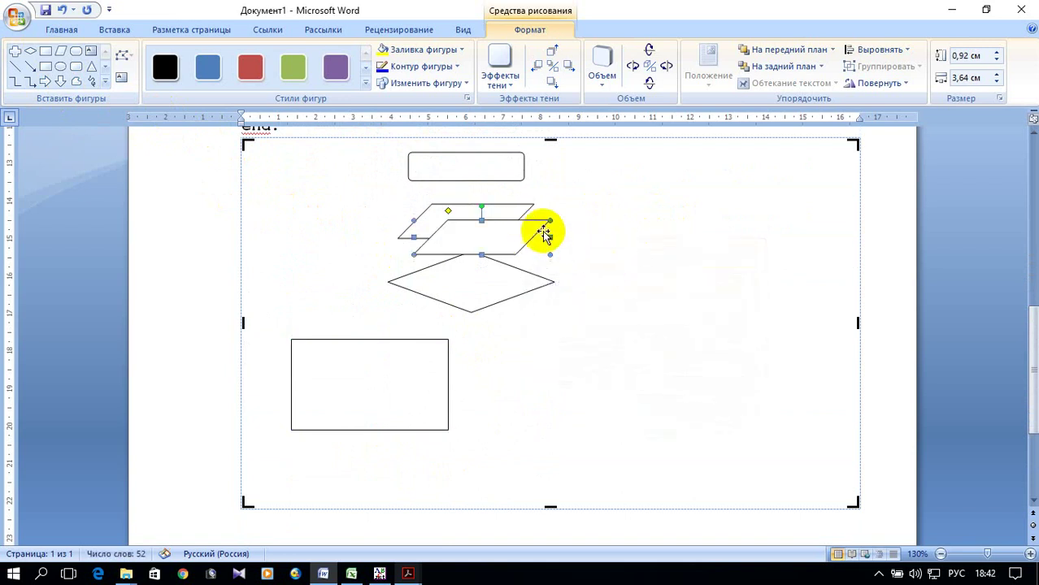
pyautogui.moveTo(529, 220); pyautogui.dragTo(670, 405)
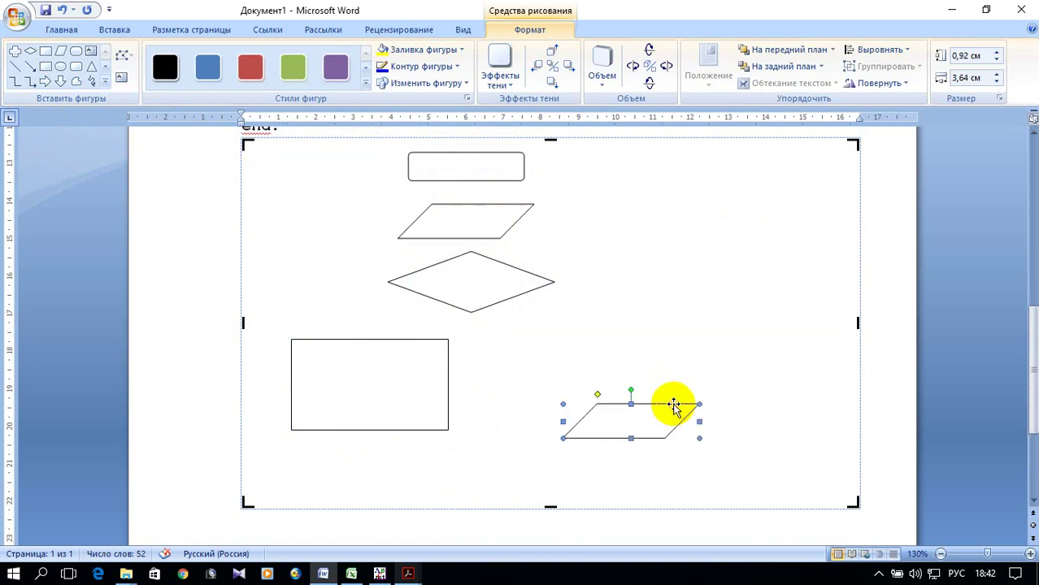
# Duplicate the rounded terminator as the end block at the bottom right.
pyautogui.rightClick(515, 180)
pyautogui.click(579, 204)
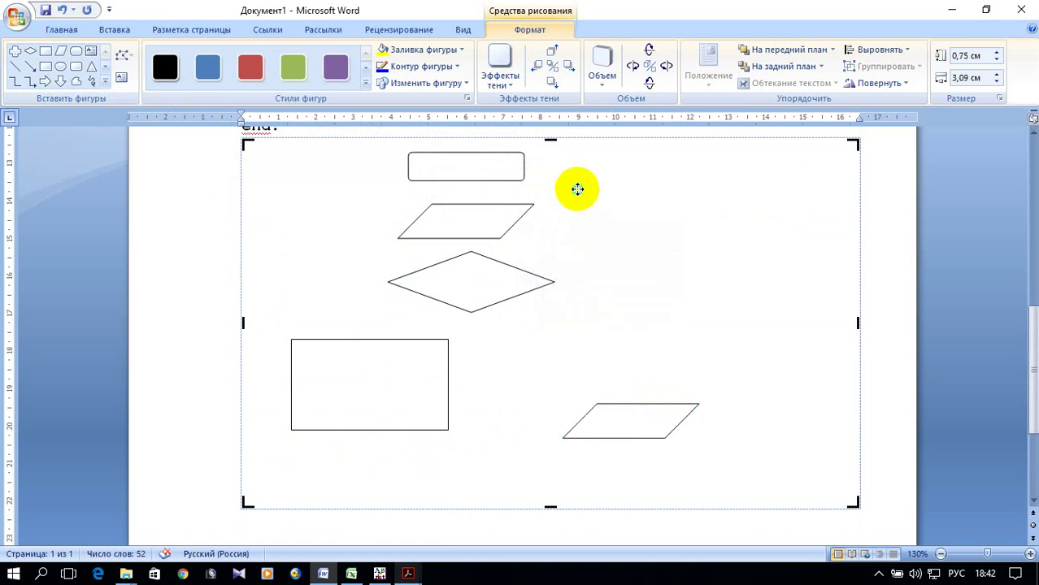
pyautogui.rightClick(577, 189)
pyautogui.click(622, 232)
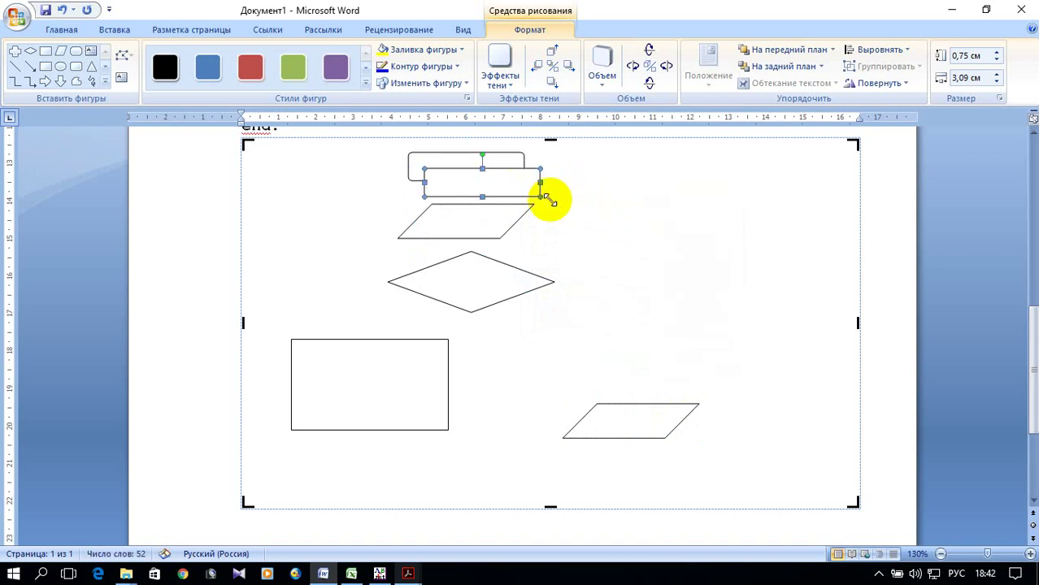
pyautogui.moveTo(773, 460); pyautogui.dragTo(774, 460)
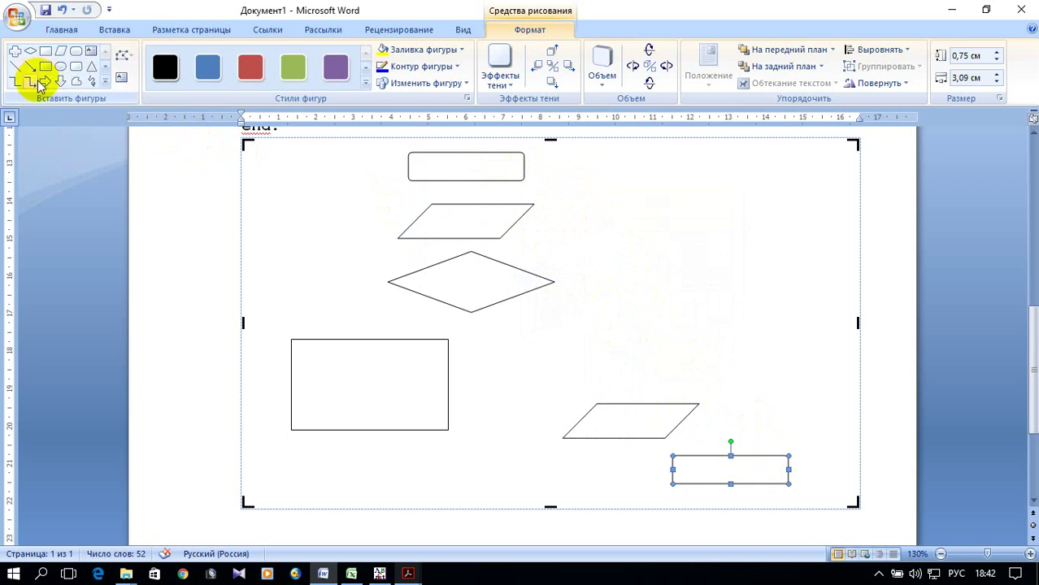
pyautogui.click(14, 54)
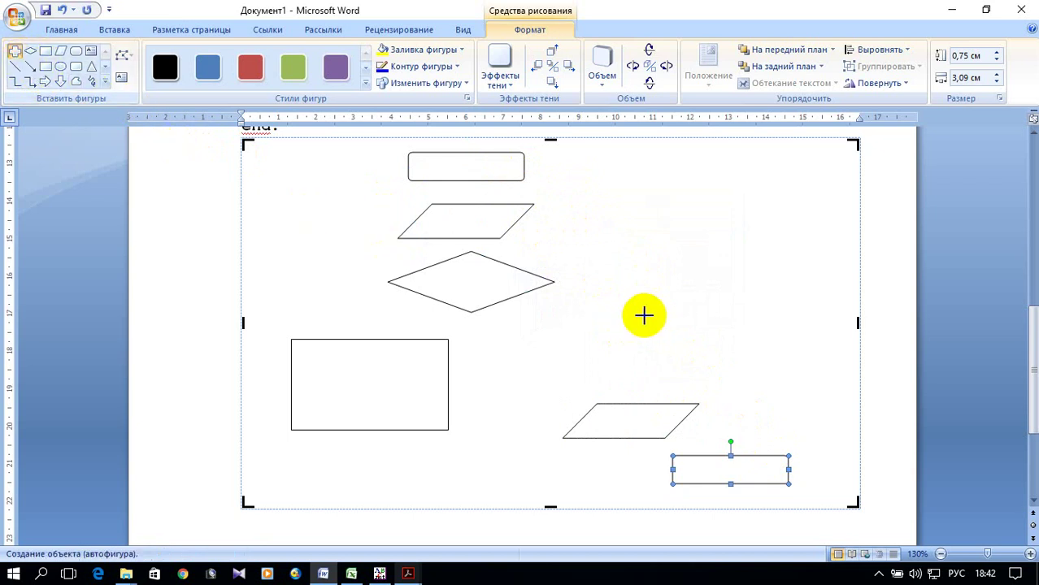
pyautogui.rightClick(584, 218)
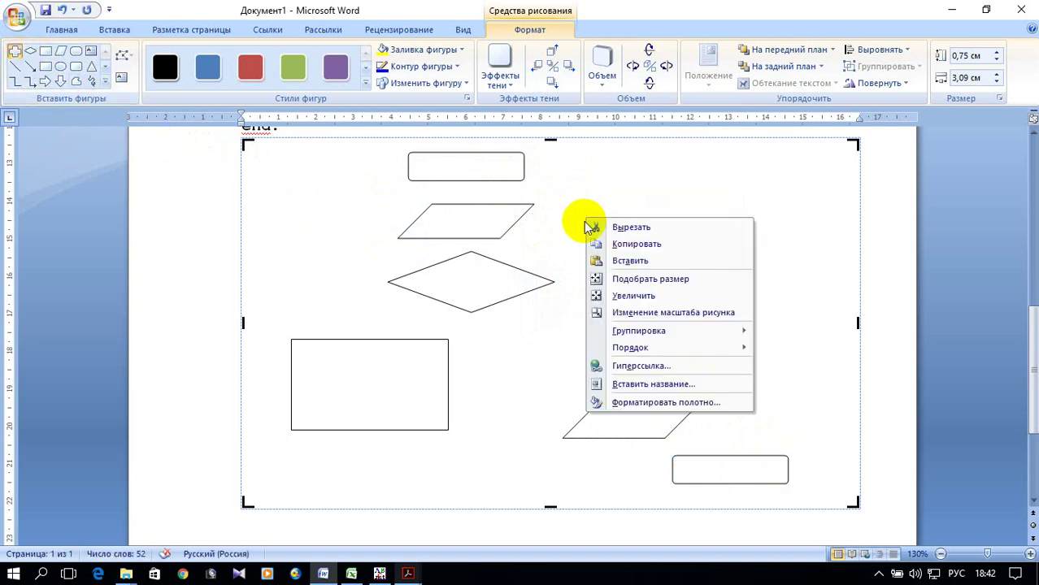
pyautogui.click(627, 260)
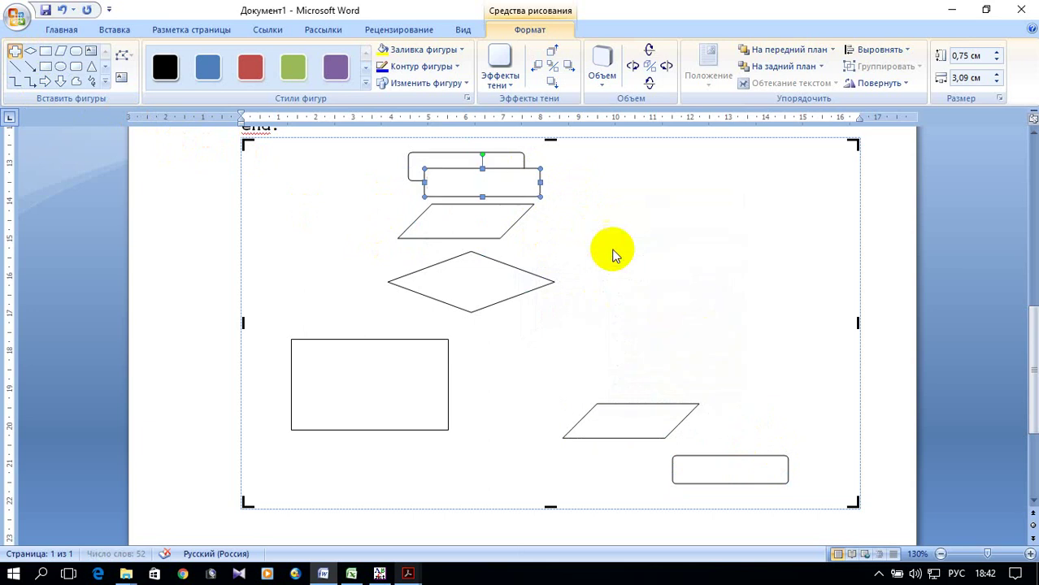
# Insert a small cross shape onto the flowchart canvas.
pyautogui.click(567, 220)
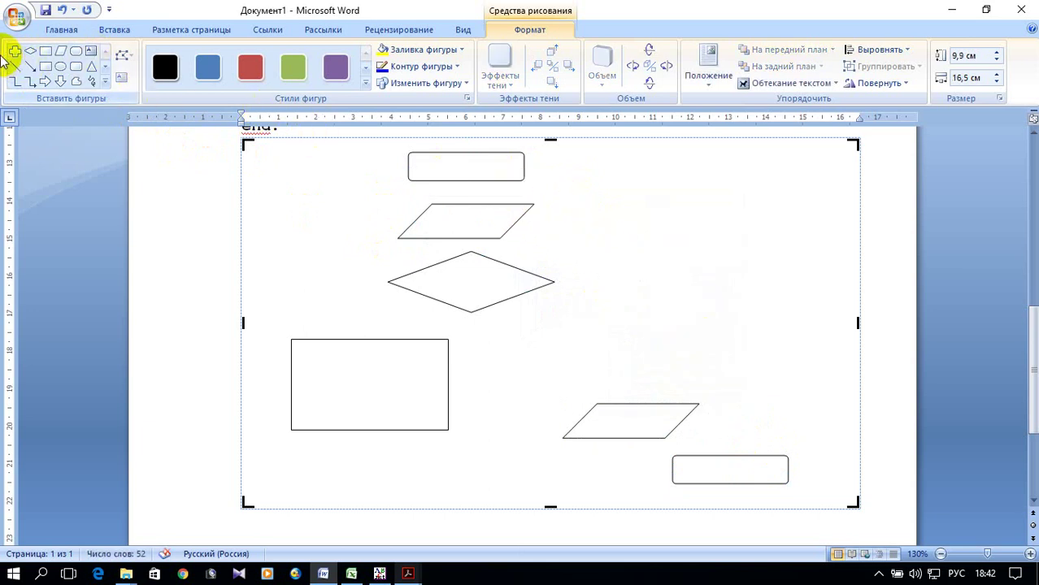
pyautogui.click(291, 265)
pyautogui.moveTo(381, 268)
pyautogui.mouseDown()
pyautogui.moveTo(320, 312)
pyautogui.moveTo(306, 340)
pyautogui.moveTo(341, 270)
pyautogui.mouseUp()
# Draw arrows from start box to input parallelogram to diamond, and diamond's left point to rectangle.
pyautogui.click(30, 66)
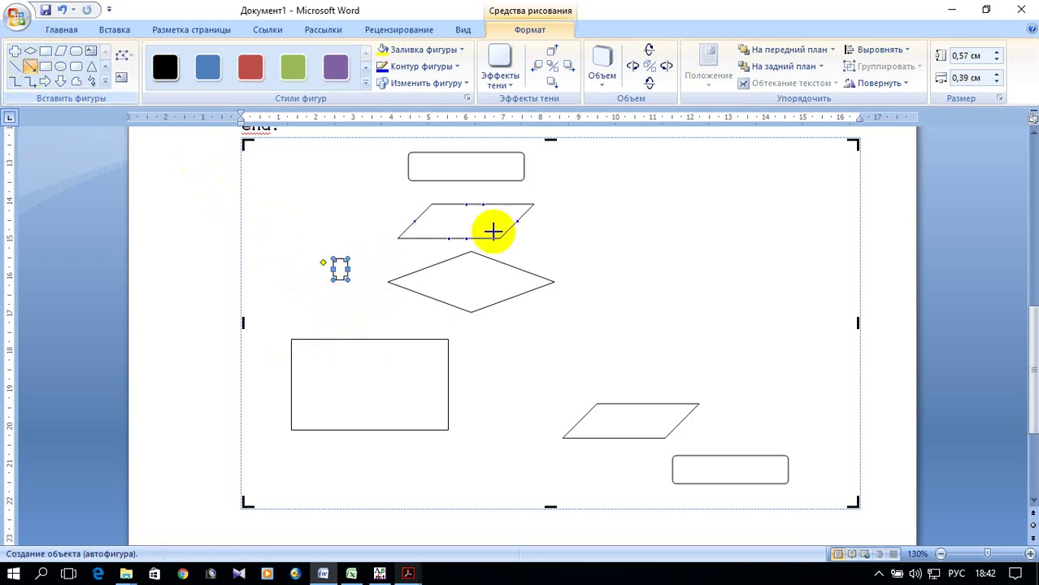
pyautogui.moveTo(468, 181)
pyautogui.mouseDown()
pyautogui.moveTo(477, 212)
pyautogui.moveTo(482, 204)
pyautogui.mouseUp()
pyautogui.click(31, 66)
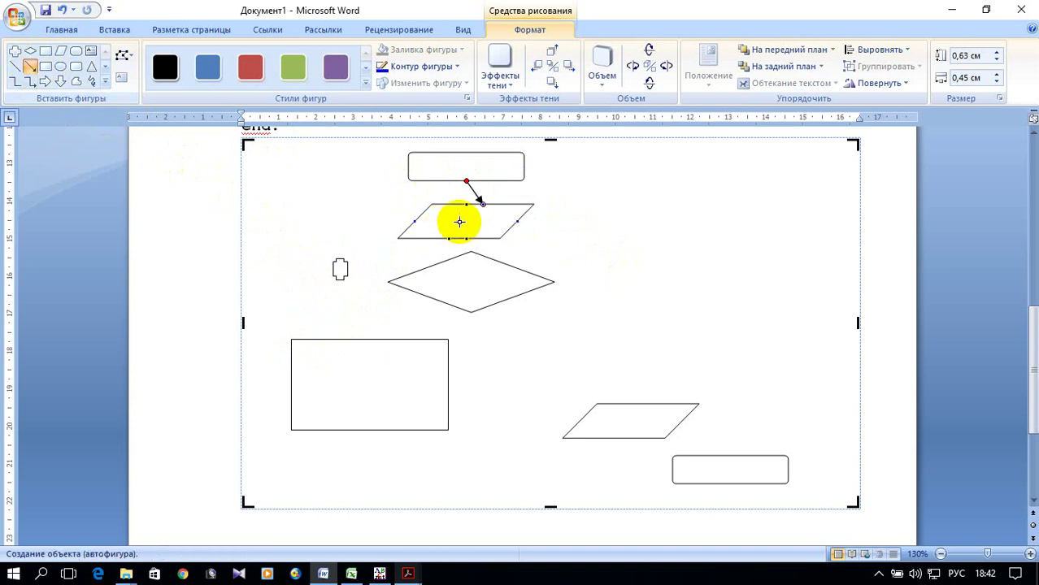
pyautogui.moveTo(466, 240); pyautogui.dragTo(475, 255)
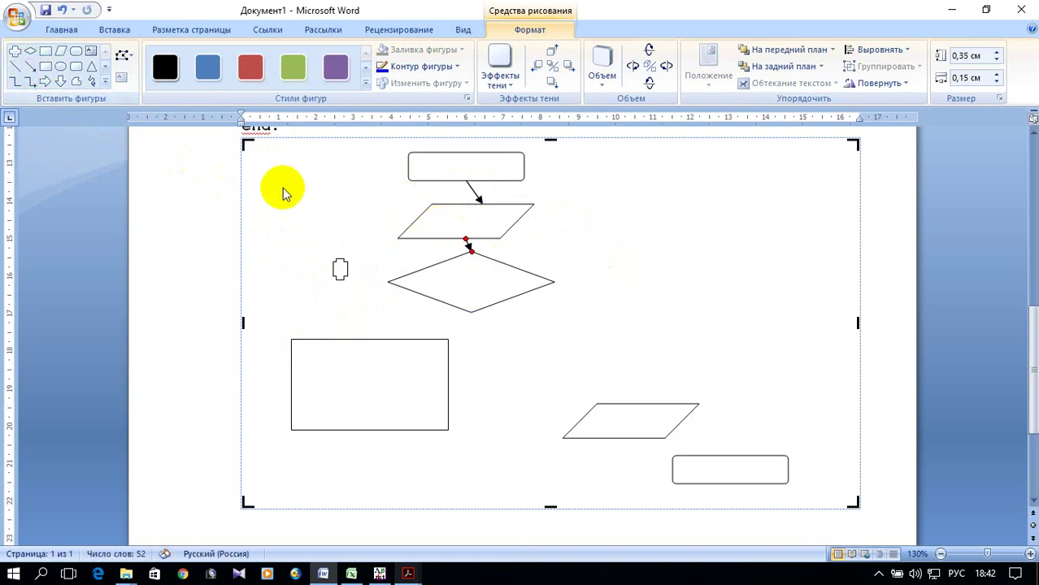
pyautogui.click(31, 69)
pyautogui.moveTo(389, 284); pyautogui.dragTo(347, 344)
# Arrow the rectangle to the output parallelogram, that to the end box, and elbow-loop diamond to input.
pyautogui.click(31, 68)
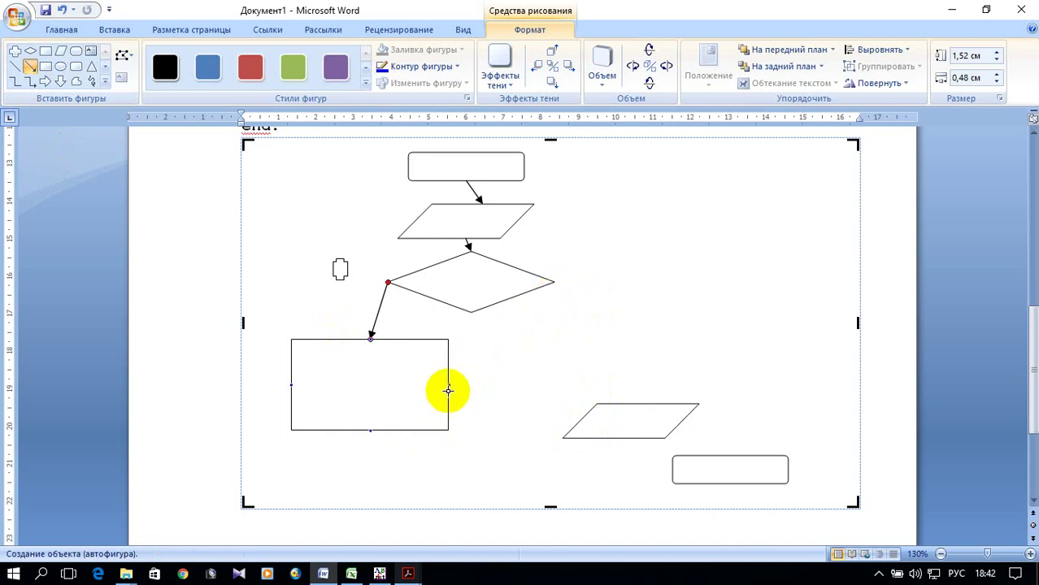
pyautogui.moveTo(448, 386); pyautogui.dragTo(579, 421)
pyautogui.click(29, 68)
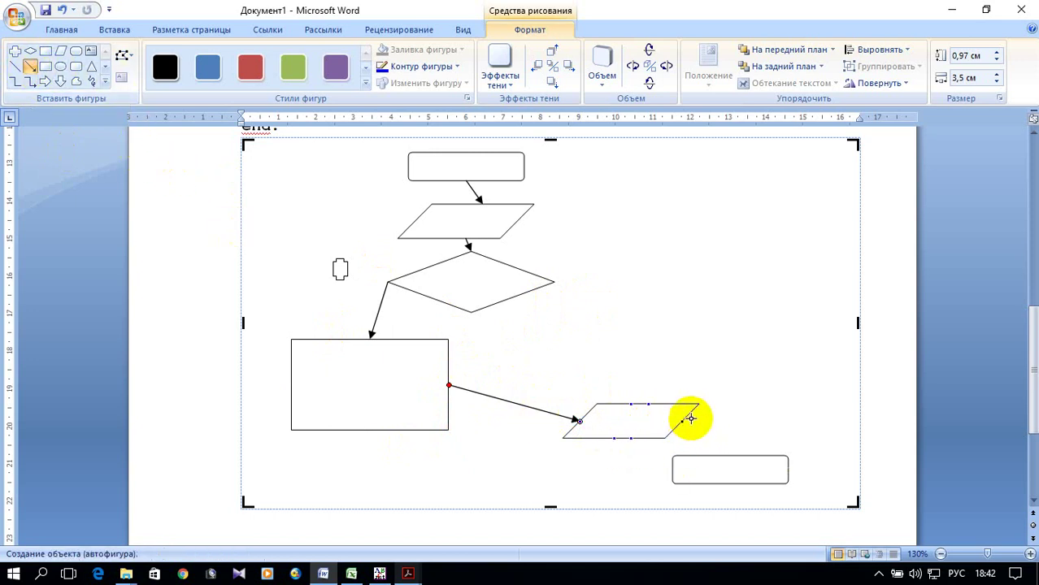
pyautogui.moveTo(682, 421); pyautogui.dragTo(730, 456)
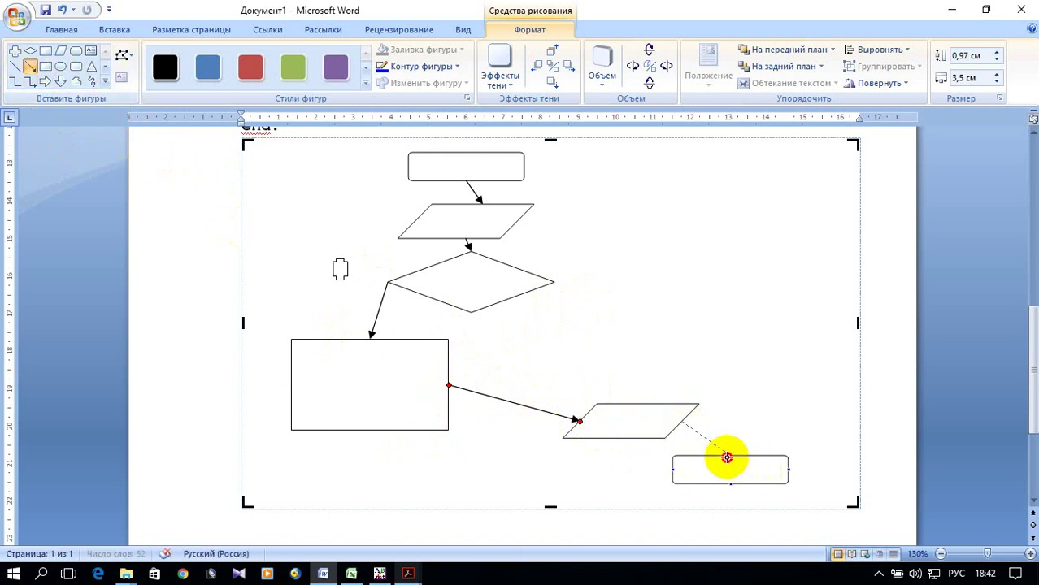
pyautogui.click(29, 81)
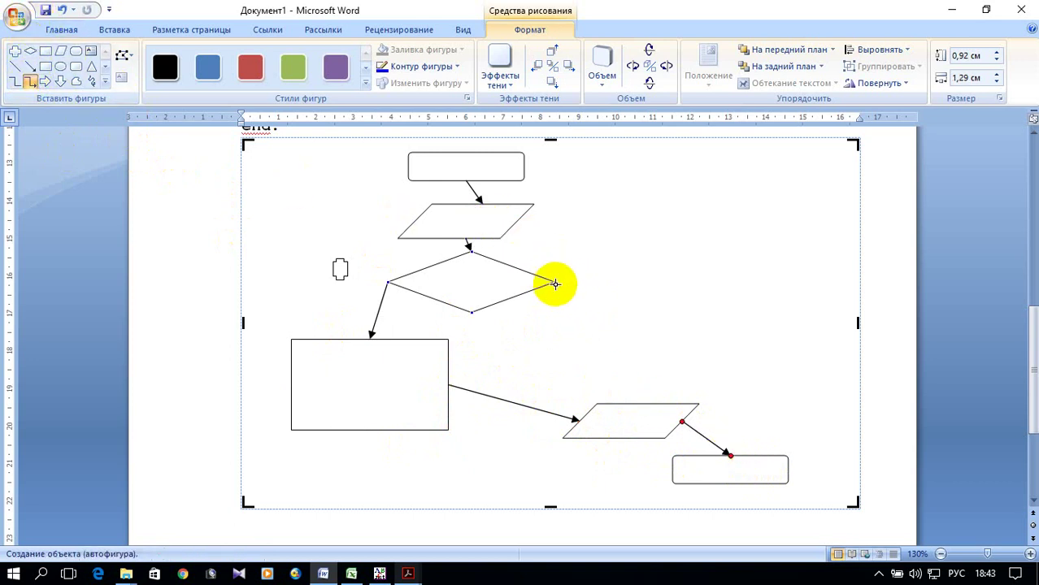
pyautogui.moveTo(551, 281); pyautogui.dragTo(531, 222)
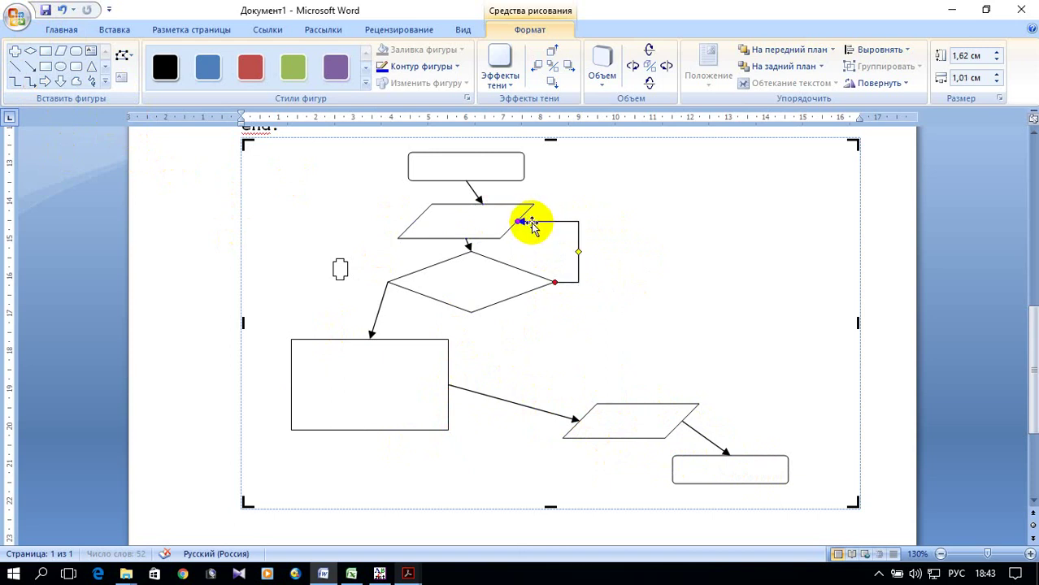
# Label the top start box 'начало'.
pyautogui.scroll(3, 597, 307)
pyautogui.scroll(1, 601, 312)
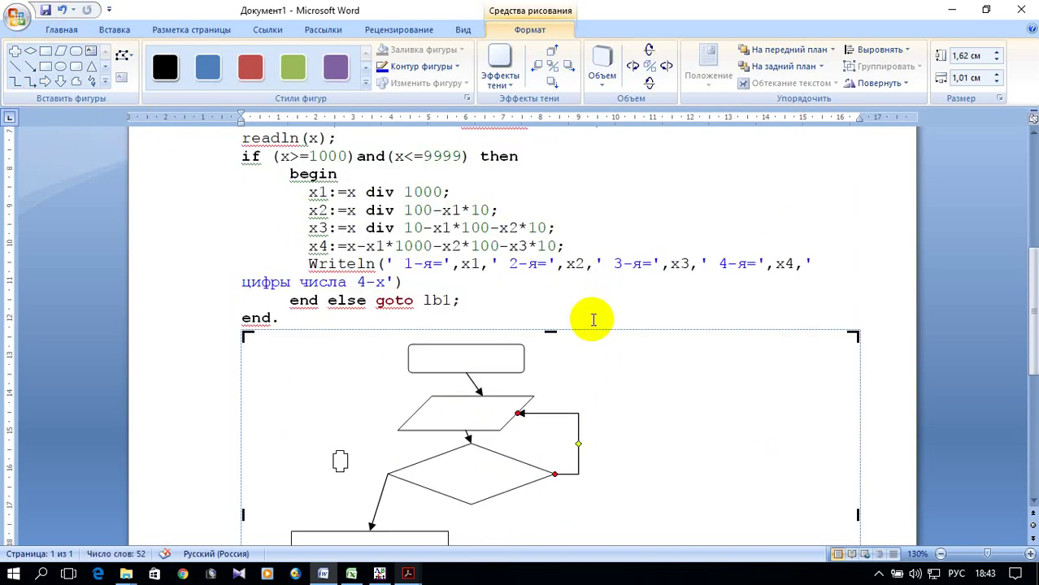
pyautogui.scroll(-1, 593, 321)
pyautogui.scroll(1, 589, 329)
pyautogui.scroll(-1, 590, 332)
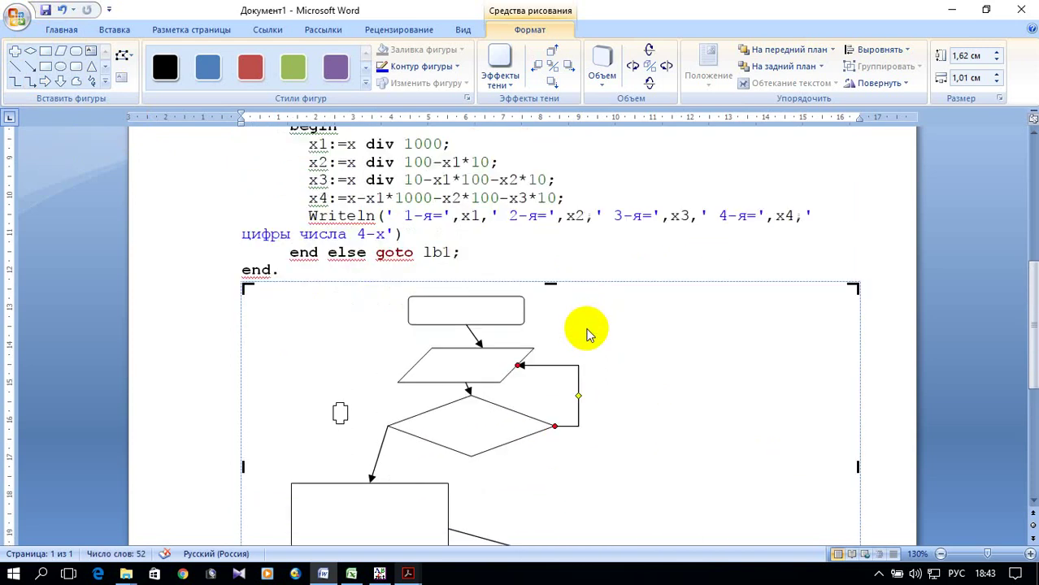
pyautogui.scroll(1, 589, 332)
pyautogui.rightClick(473, 358)
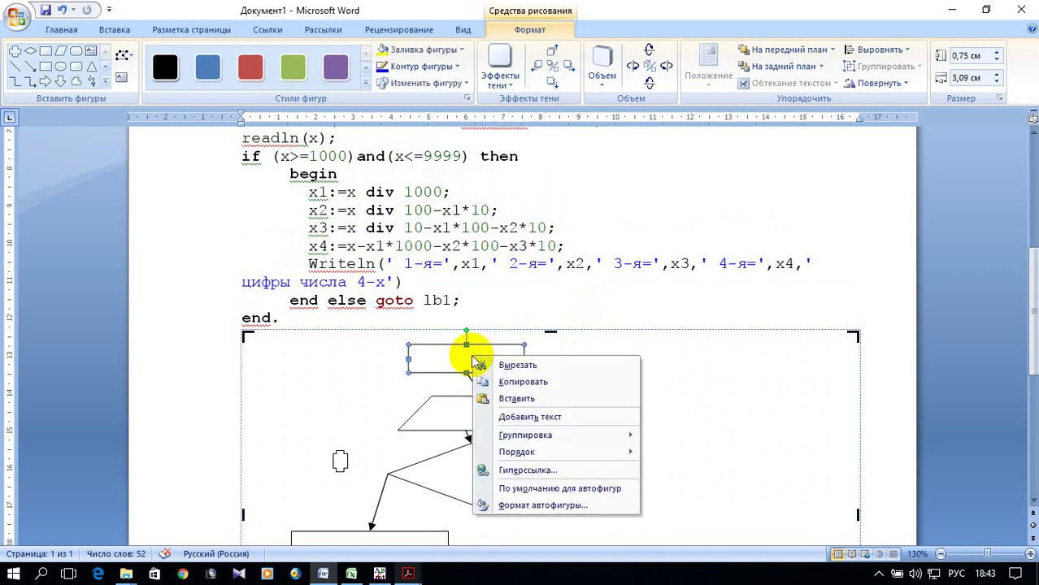
pyautogui.click(547, 417)
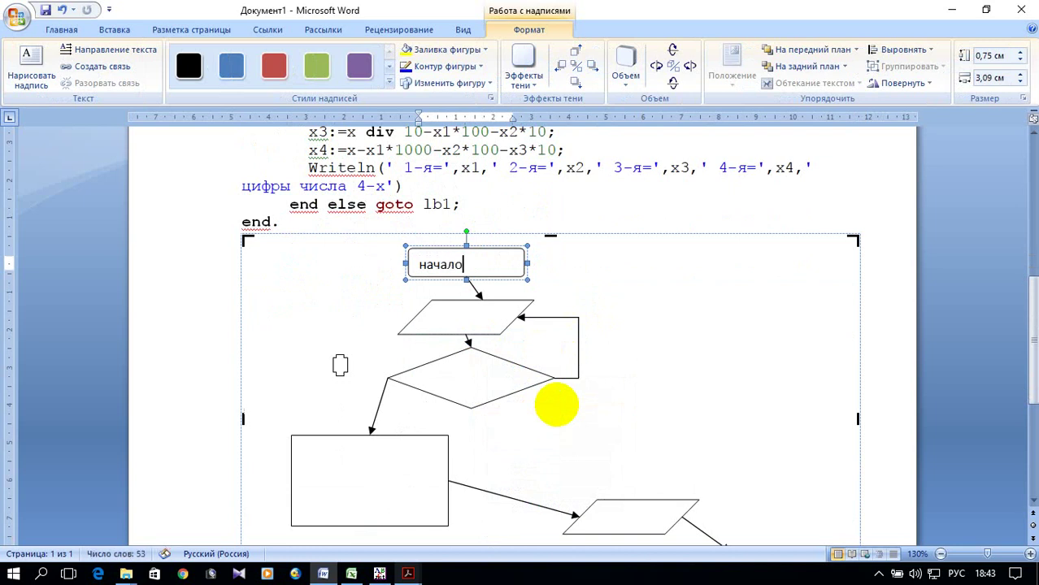
# Label the input parallelogram 'x', make it slightly taller, and lower the diamond.
pyautogui.scroll(3, 556, 405)
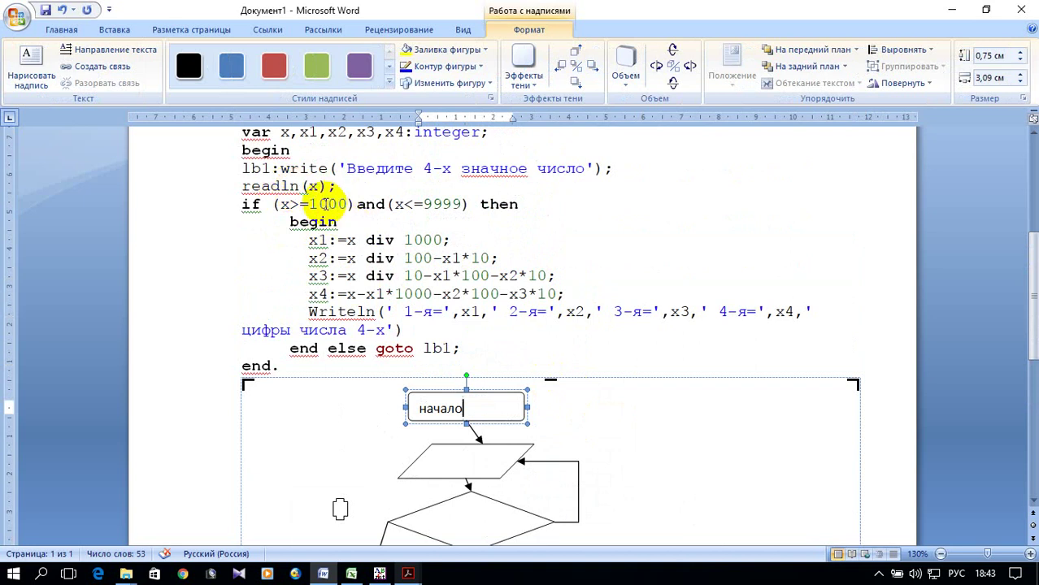
pyautogui.scroll(-2, 496, 317)
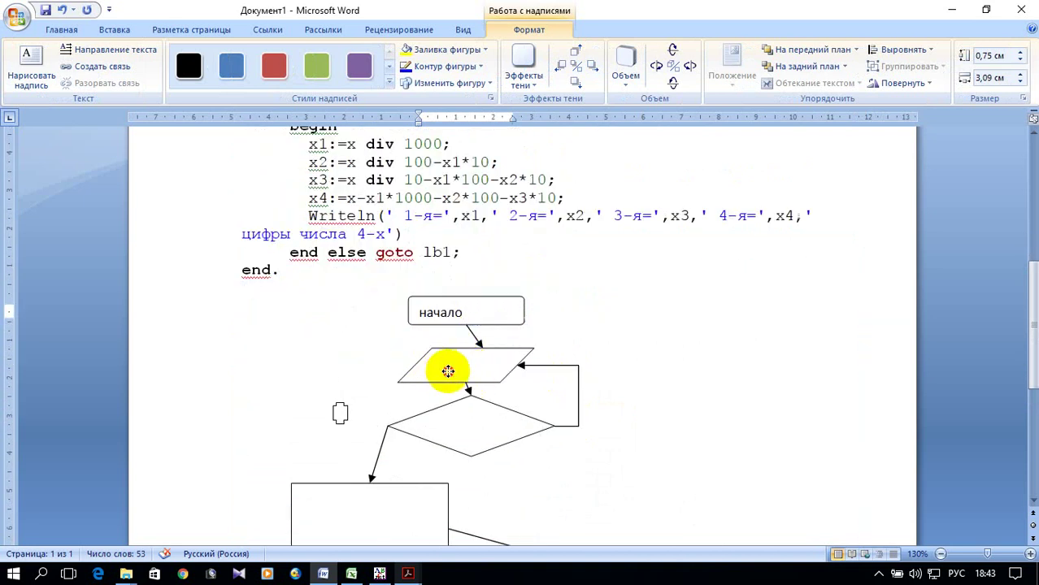
pyautogui.click(448, 371)
pyautogui.rightClick(449, 374)
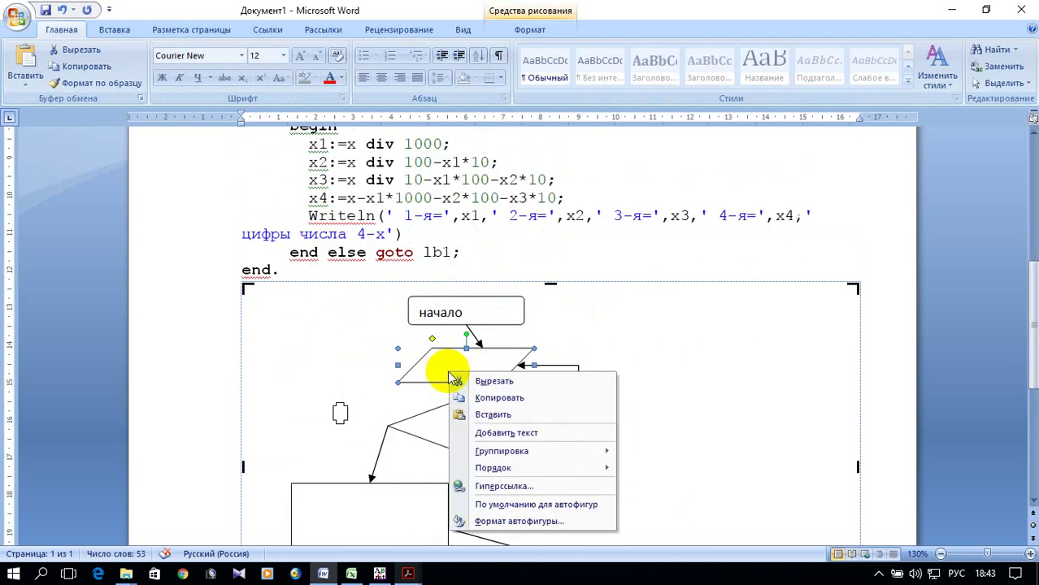
pyautogui.click(511, 433)
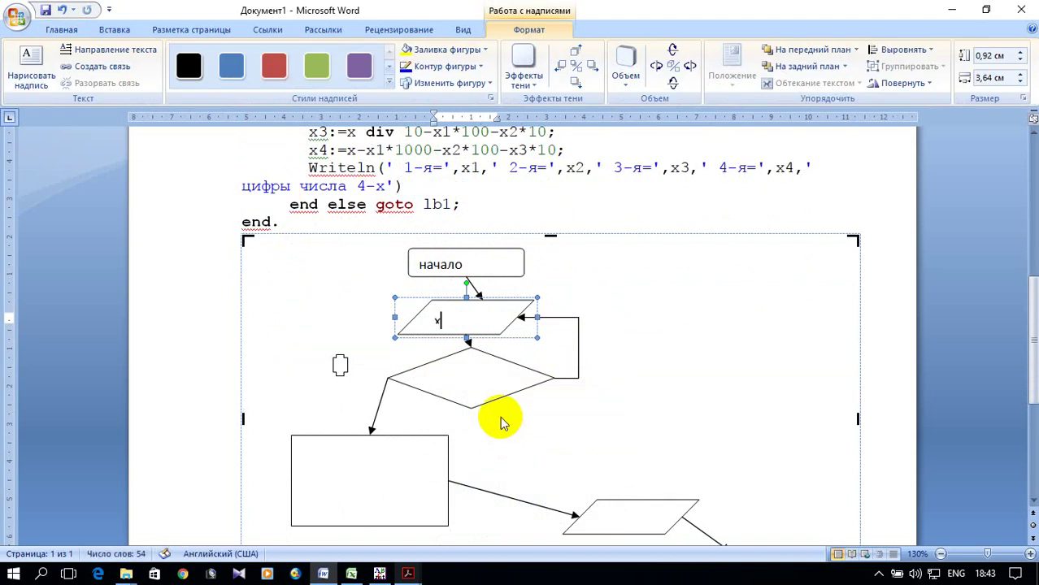
pyautogui.write('x')
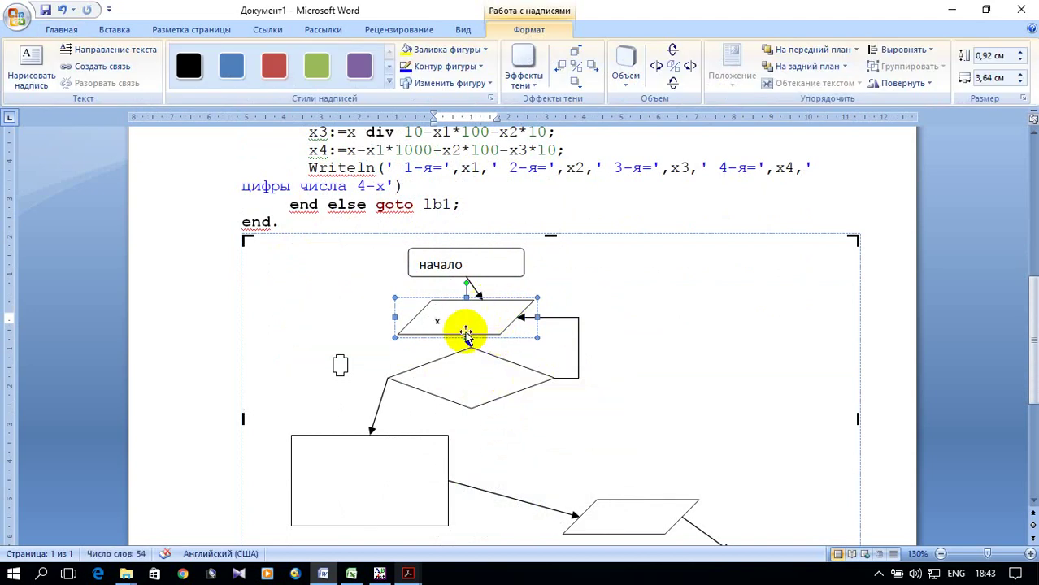
pyautogui.moveTo(466, 336); pyautogui.dragTo(466, 344)
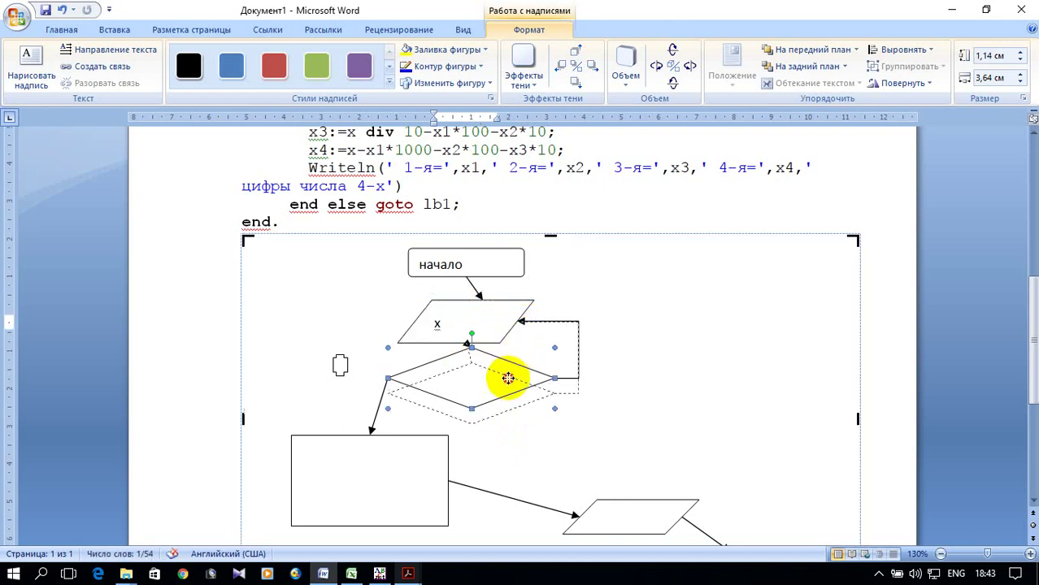
pyautogui.moveTo(508, 363); pyautogui.dragTo(506, 379)
pyautogui.click(620, 359)
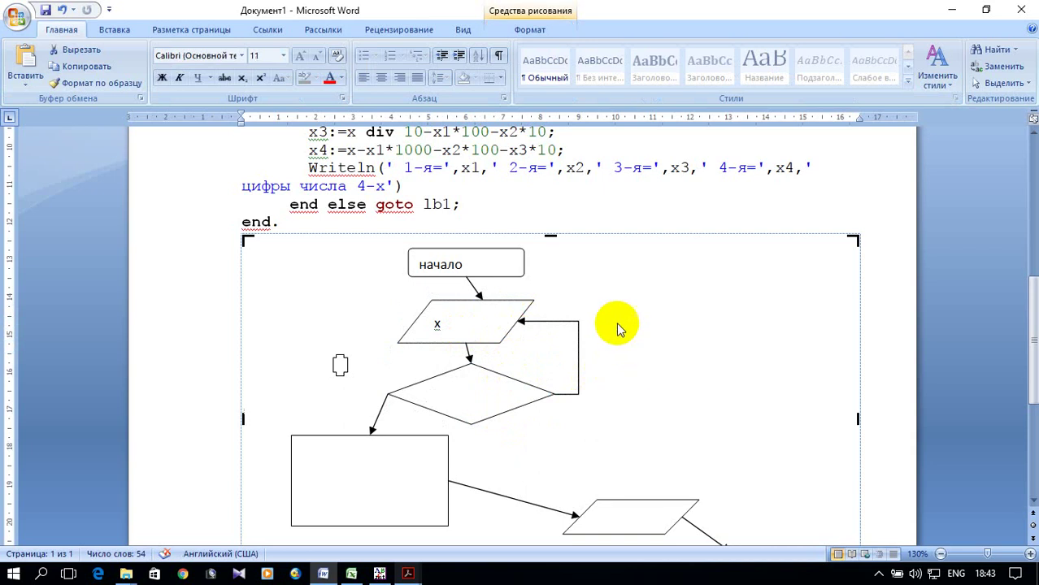
# Copy the condition (x>=1000)and(x<=9999) from the Pascal code.
pyautogui.scroll(1, 620, 317)
pyautogui.scroll(2, 602, 333)
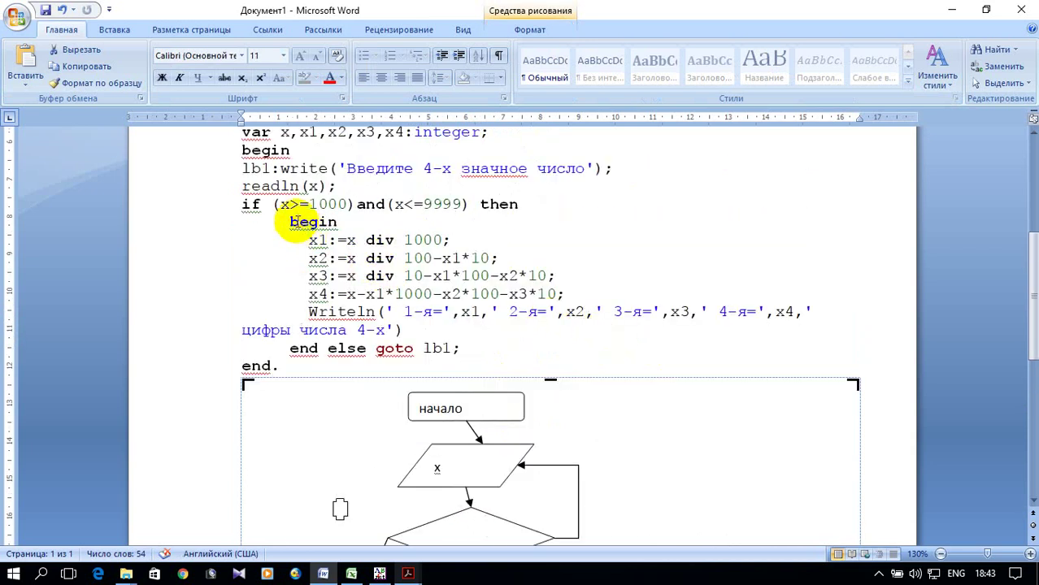
pyautogui.moveTo(275, 205); pyautogui.dragTo(472, 205)
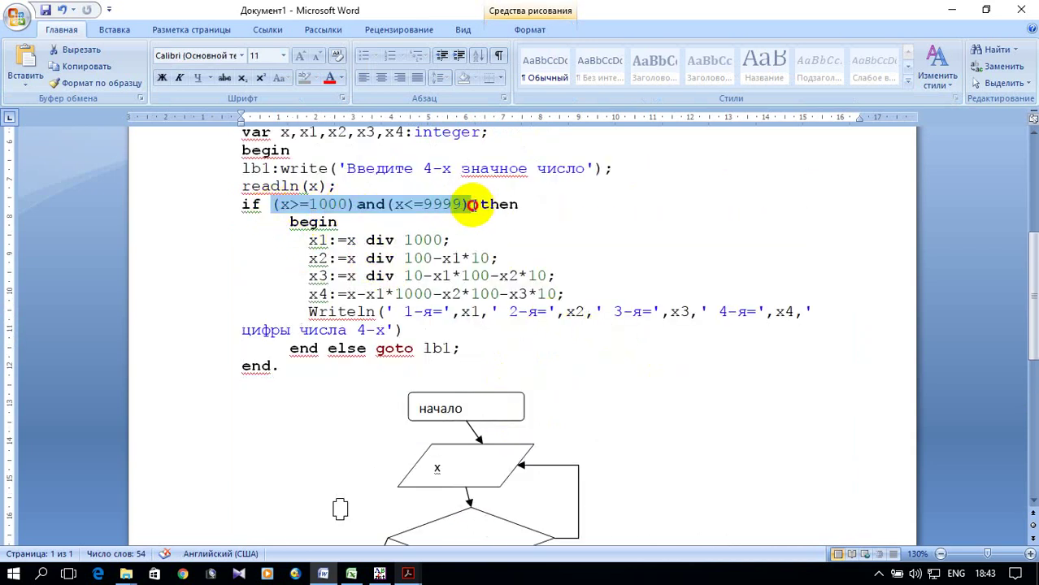
pyautogui.rightClick(471, 209)
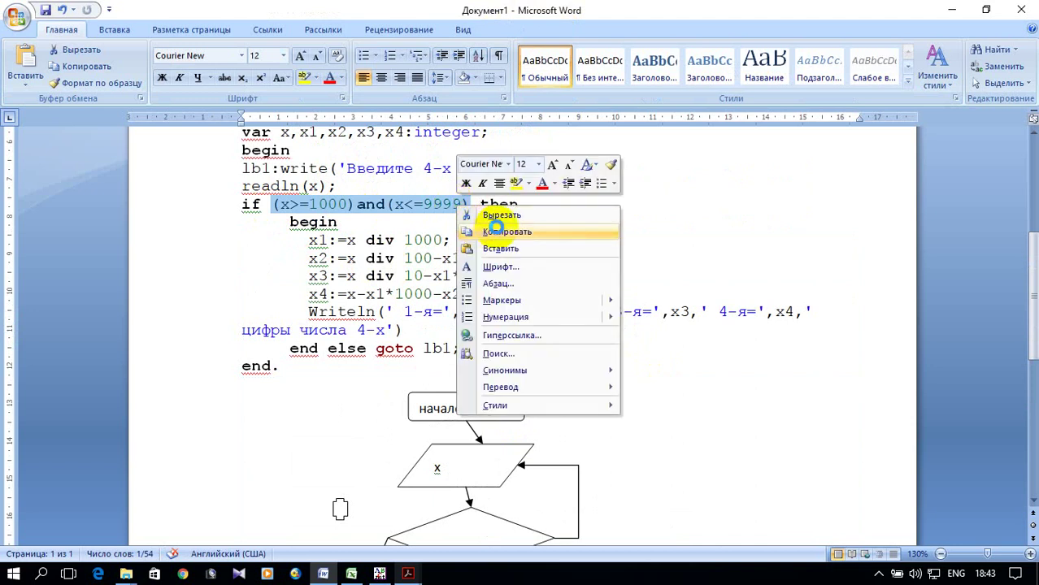
pyautogui.click(557, 229)
pyautogui.scroll(-2, 567, 280)
pyautogui.scroll(-3, 567, 279)
# Paste the condition into the diamond and enlarge the diamond so it fits.
pyautogui.rightClick(465, 300)
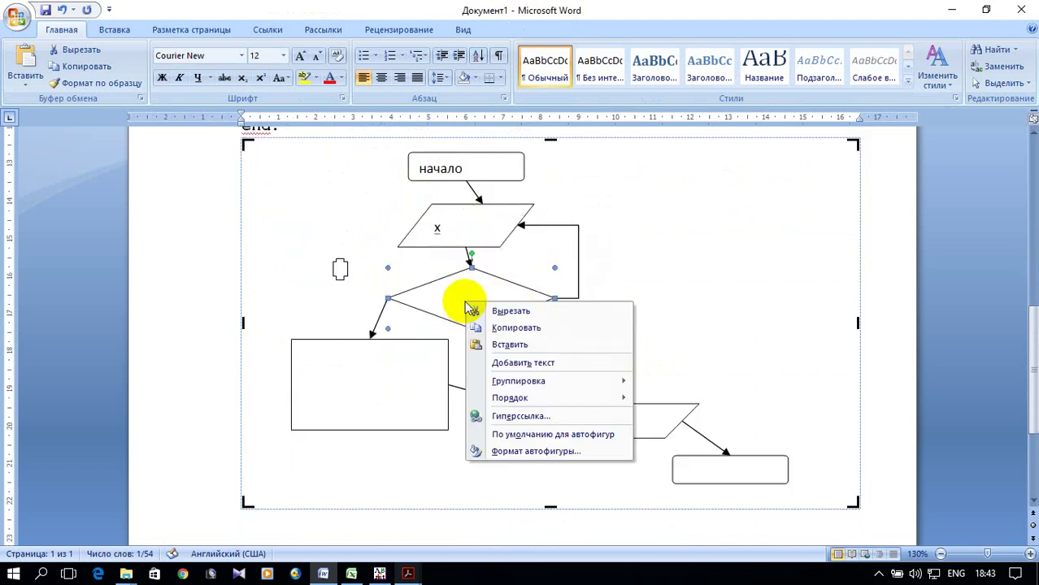
pyautogui.click(541, 368)
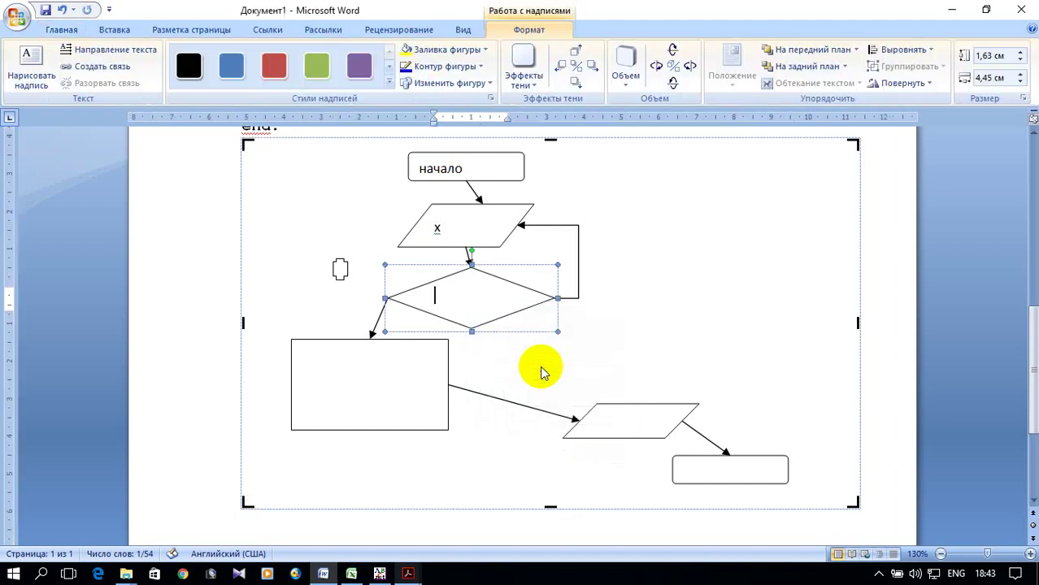
pyautogui.rightClick(446, 305)
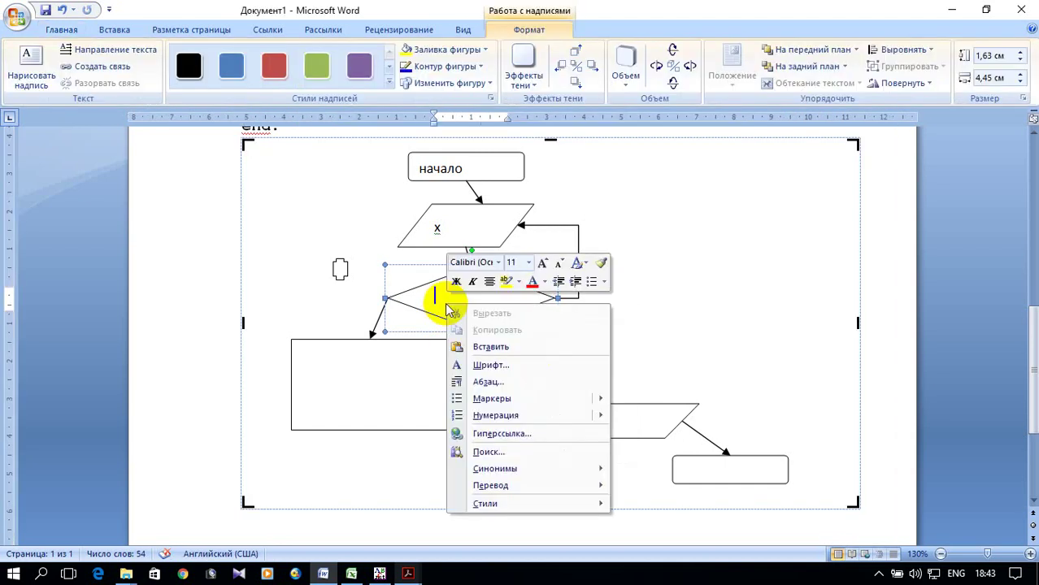
pyautogui.click(487, 348)
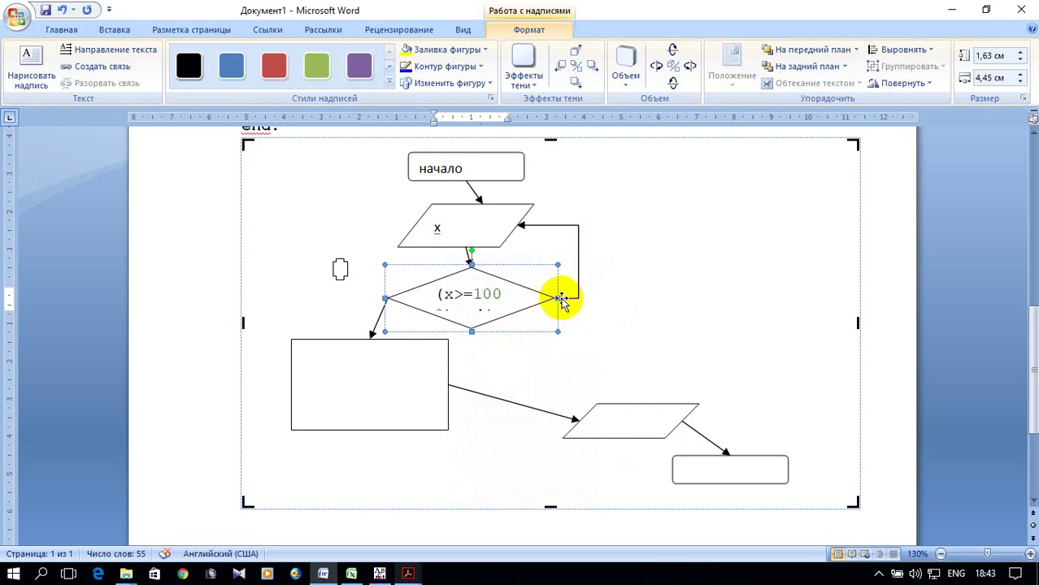
pyautogui.moveTo(558, 298); pyautogui.dragTo(666, 298)
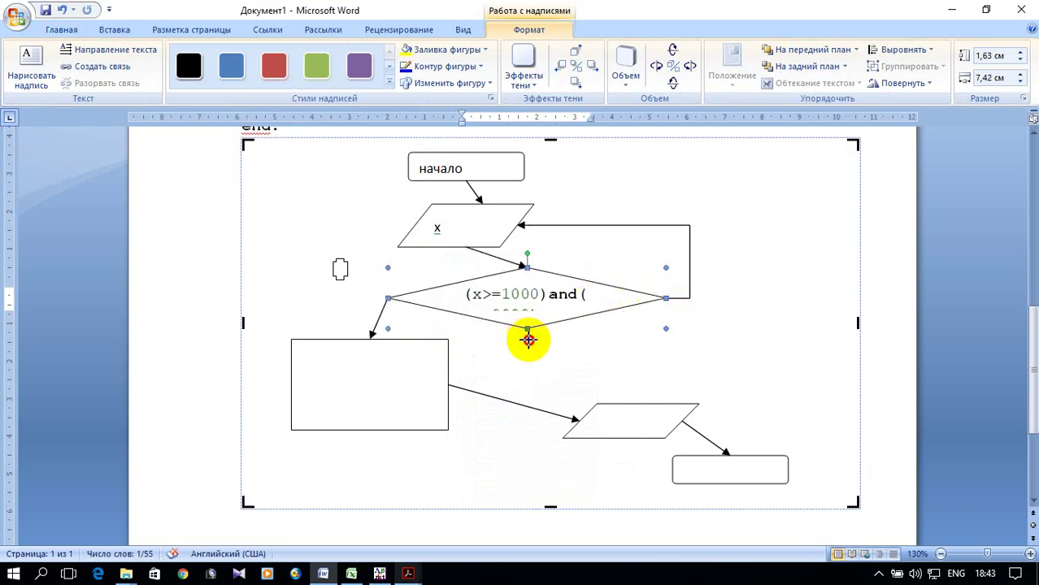
pyautogui.moveTo(528, 332); pyautogui.dragTo(528, 360)
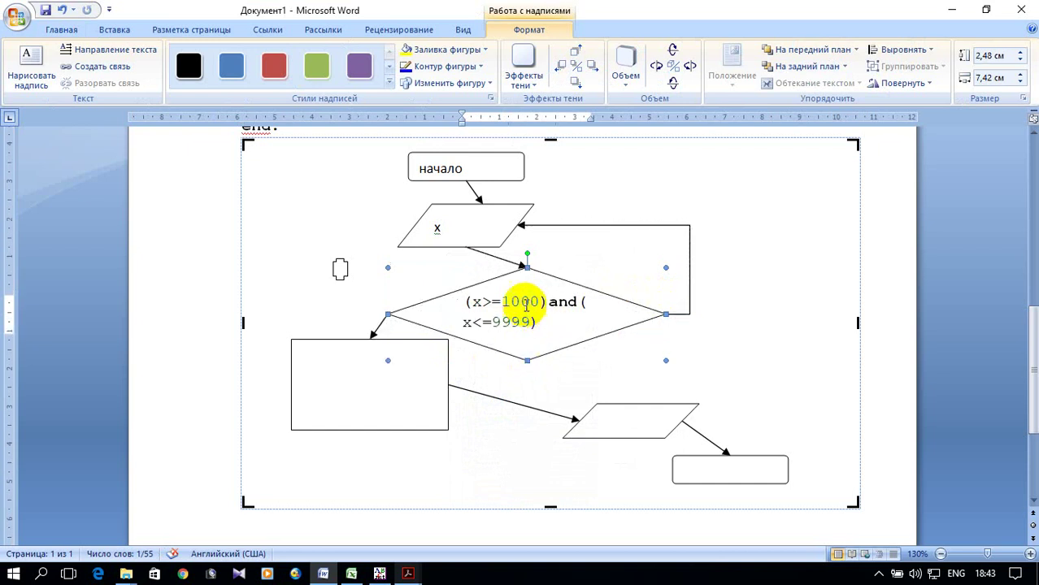
pyautogui.moveTo(551, 277); pyautogui.dragTo(550, 268)
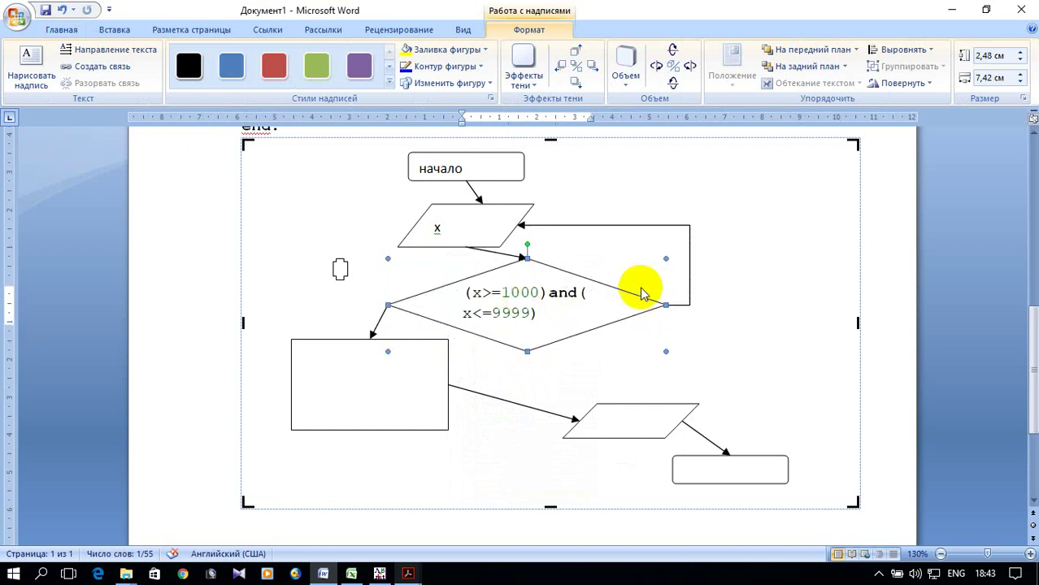
# Replace 'and' with 'и' in the diamond, giving (x>=1000)и(x<=9999).
pyautogui.click(564, 293)
pyautogui.click(578, 293)
pyautogui.write('и')
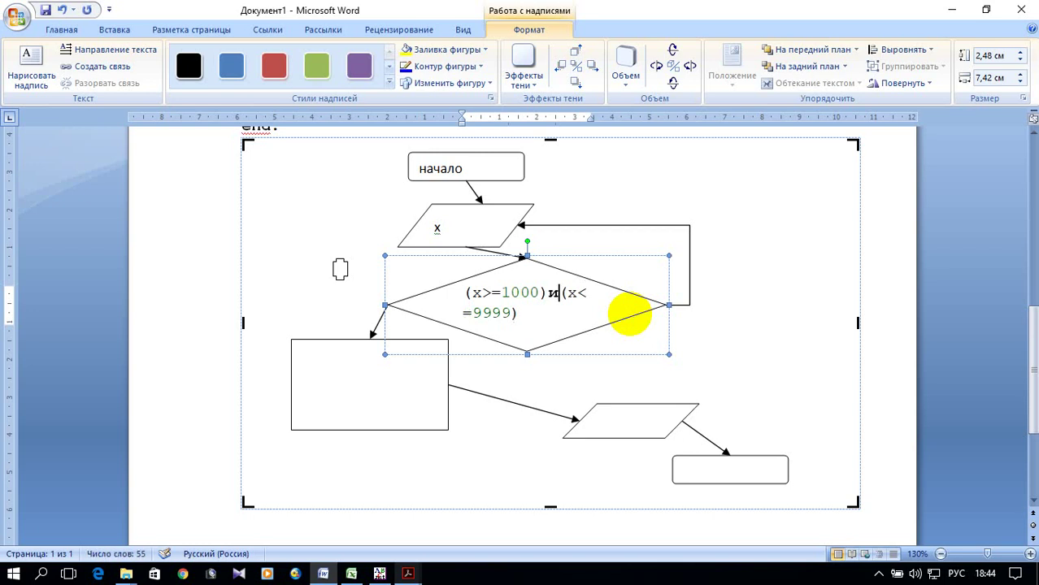
pyautogui.click(432, 396)
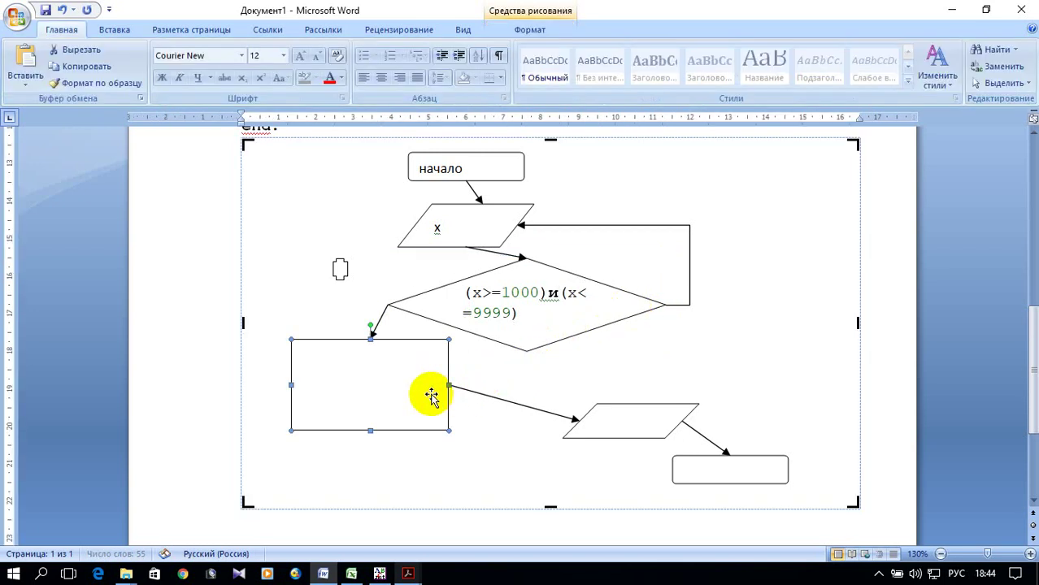
pyautogui.scroll(4, 430, 397)
pyautogui.scroll(4, 430, 397)
# Copy the four digit-calculation lines x1 to x4 from the code.
pyautogui.moveTo(301, 336); pyautogui.dragTo(498, 390)
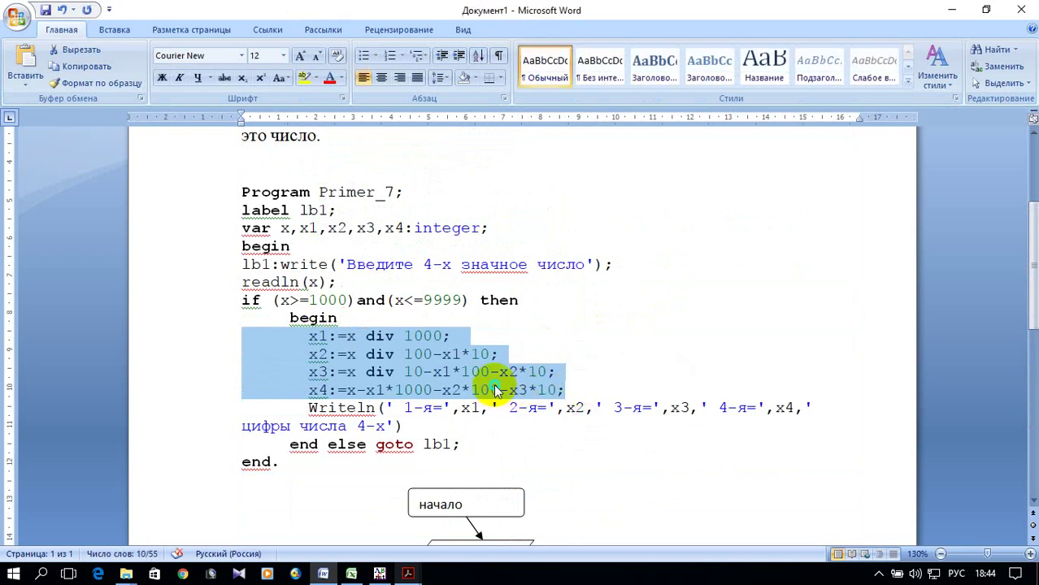
pyautogui.rightClick(498, 391)
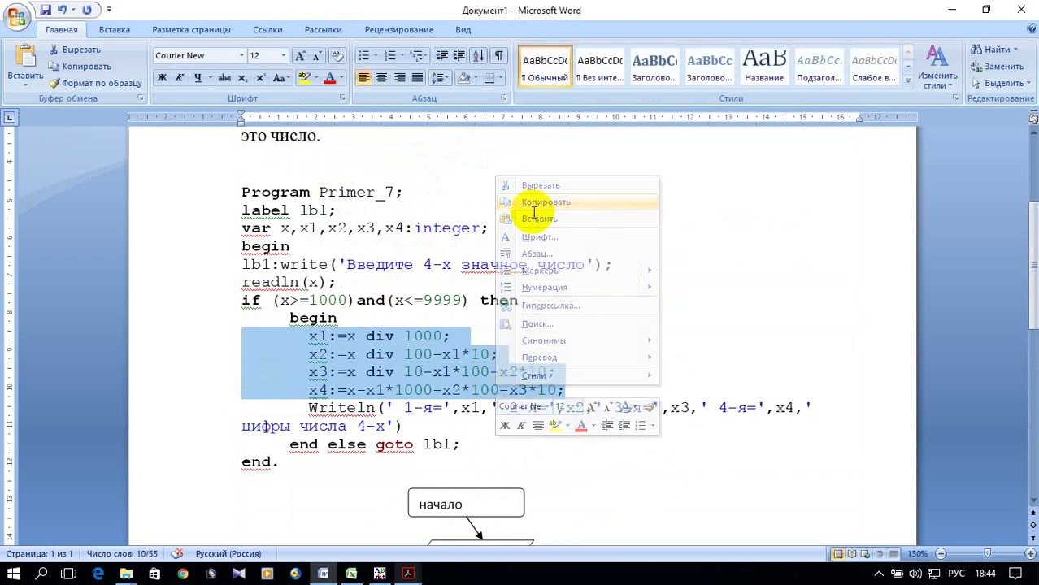
pyautogui.click(534, 201)
pyautogui.scroll(-5, 534, 211)
pyautogui.scroll(-4, 528, 220)
# Paste the formulas into the empty rectangle and enlarge its text box.
pyautogui.click(378, 283)
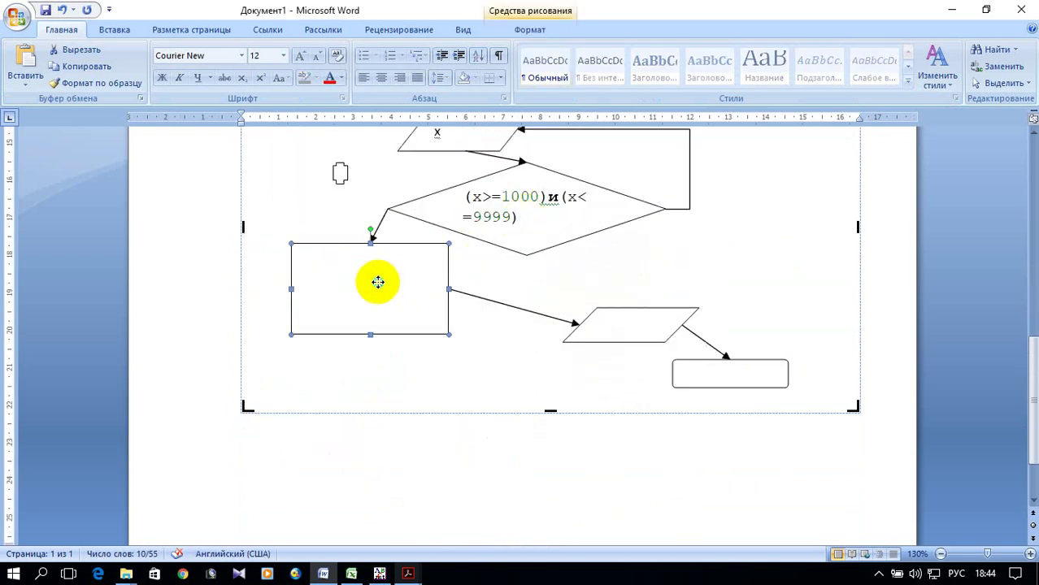
pyautogui.rightClick(378, 282)
pyautogui.click(452, 342)
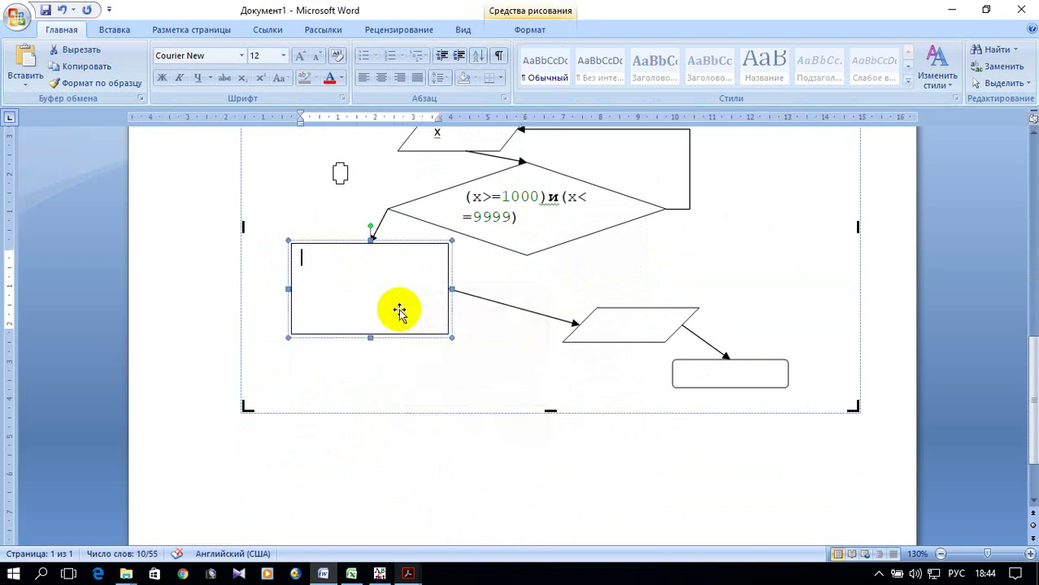
pyautogui.hotkey('ctrl', 'v')
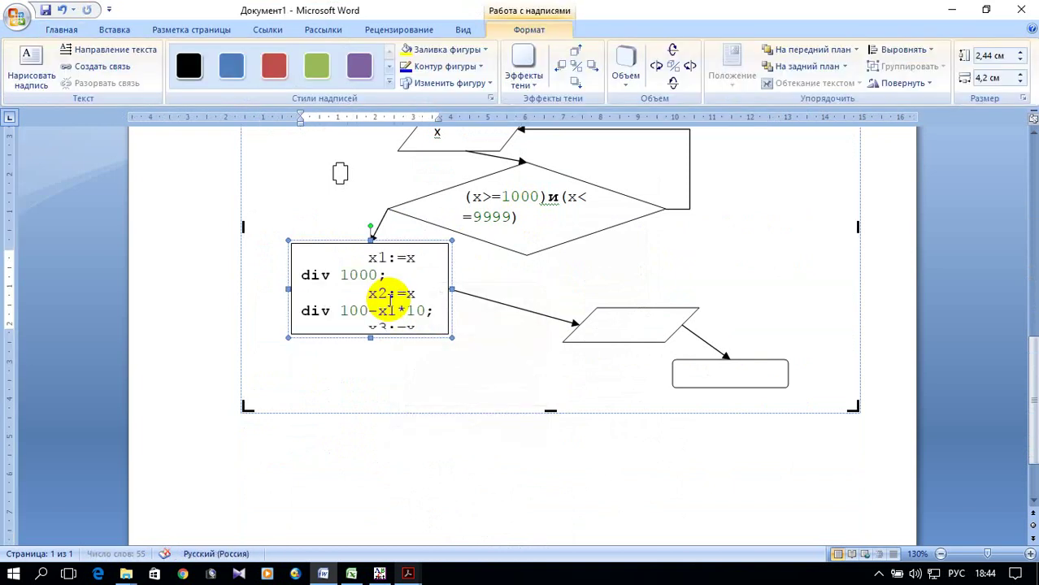
pyautogui.moveTo(370, 337); pyautogui.dragTo(365, 379)
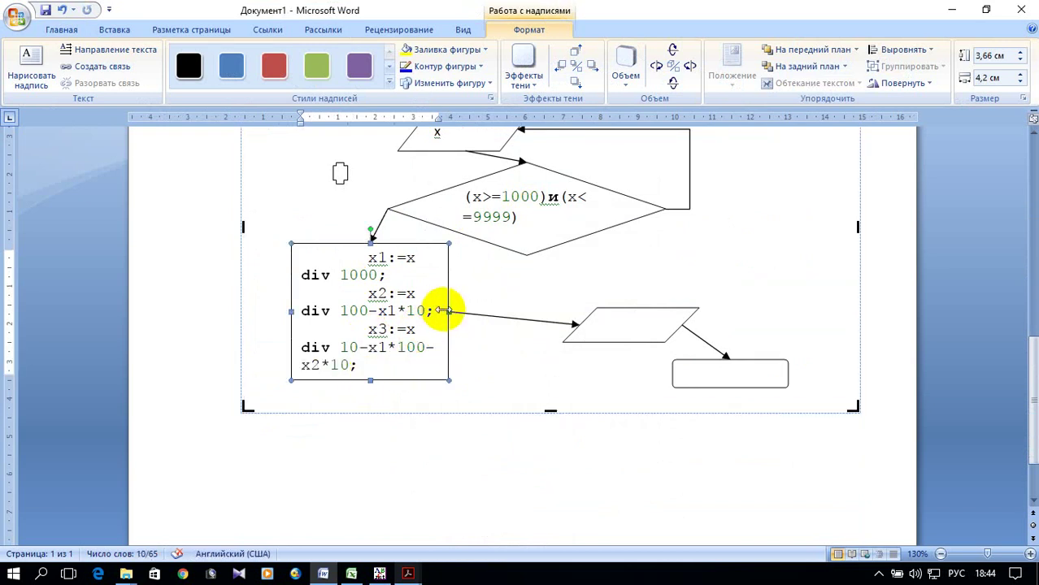
pyautogui.moveTo(451, 312); pyautogui.dragTo(532, 310)
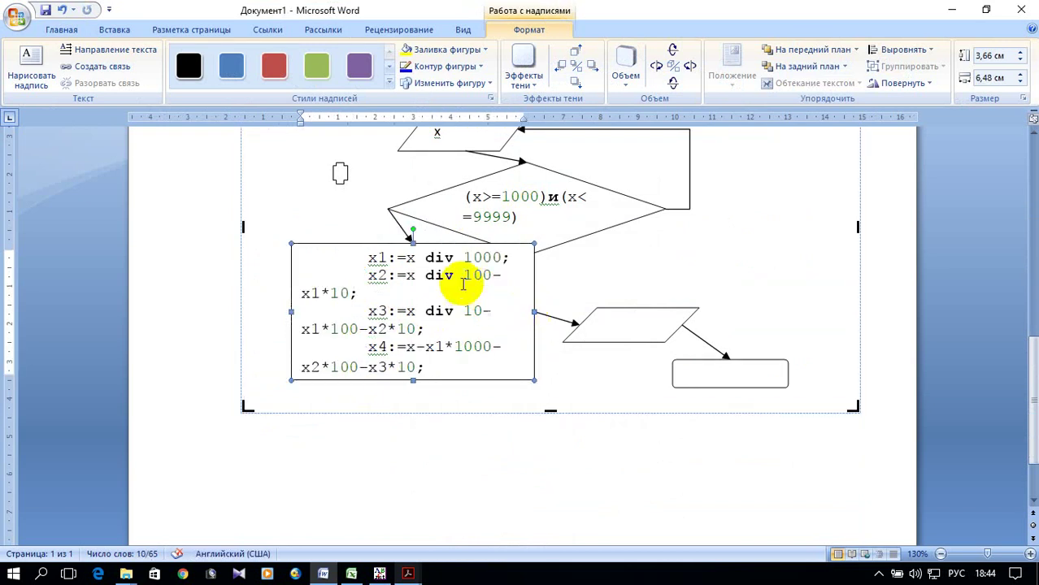
# Remove the leading spaces from the x1, x2, x3 and x4 lines.
pyautogui.click(348, 258)
pyautogui.press('BackSpace')
pyautogui.press('BackSpace')
pyautogui.press('BackSpace')
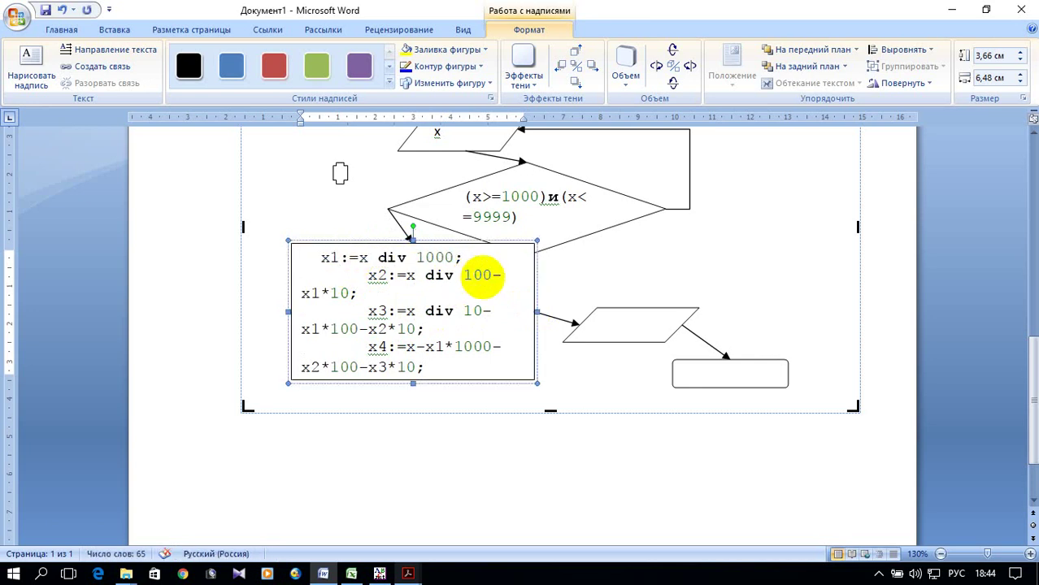
pyautogui.press('BackSpace')
pyautogui.press('BackSpace')
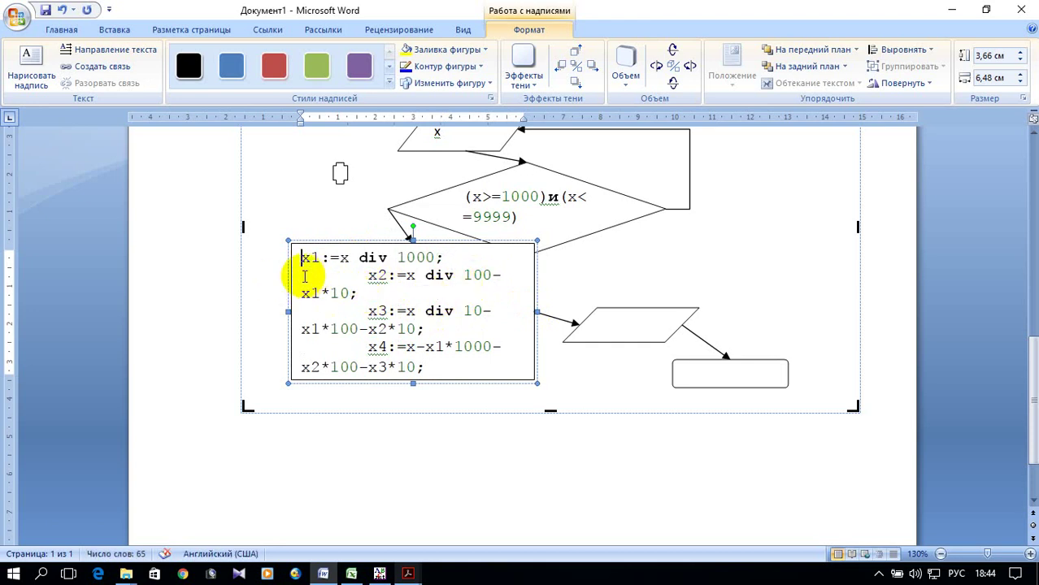
pyautogui.click(304, 276)
pyautogui.press('Delete')
pyautogui.press('Delete')
pyautogui.press('Delete')
pyautogui.press('Delete')
pyautogui.press('Delete')
pyautogui.press('Delete')
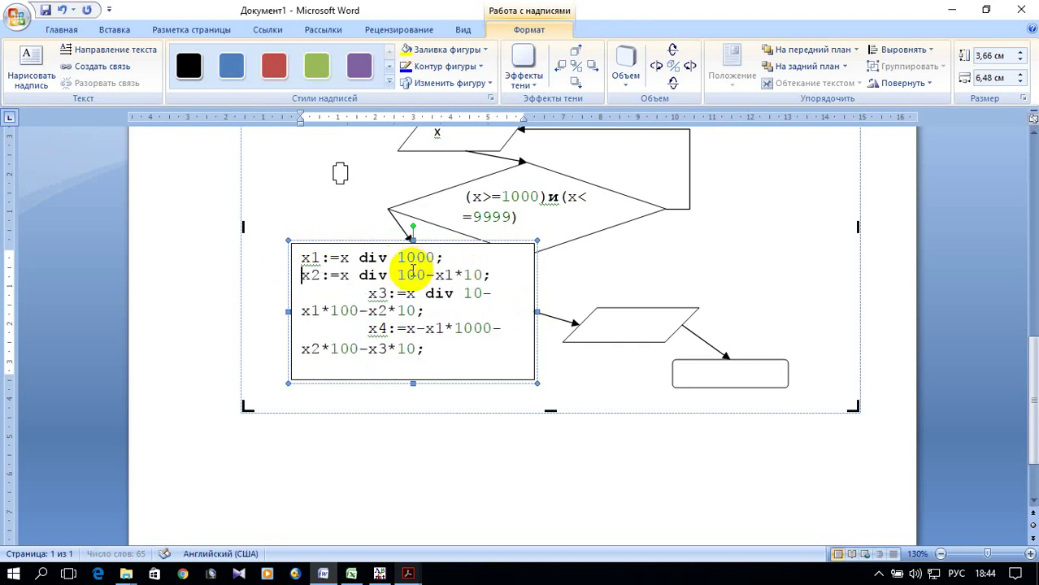
pyautogui.click(309, 294)
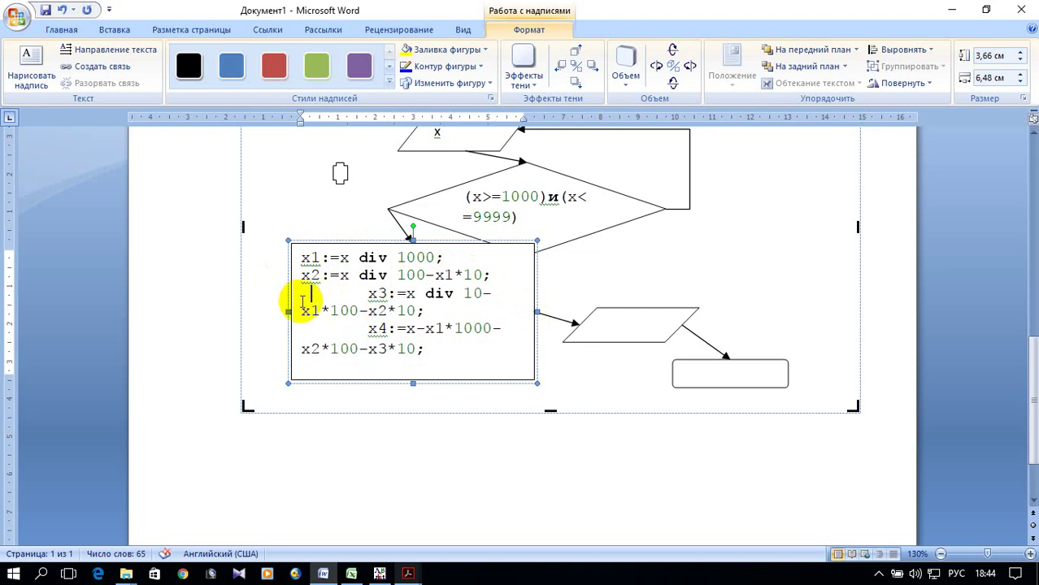
pyautogui.press('Delete')
pyautogui.press('Delete')
pyautogui.press('Delete')
pyautogui.press('Delete')
pyautogui.press('Delete')
pyautogui.press('Delete')
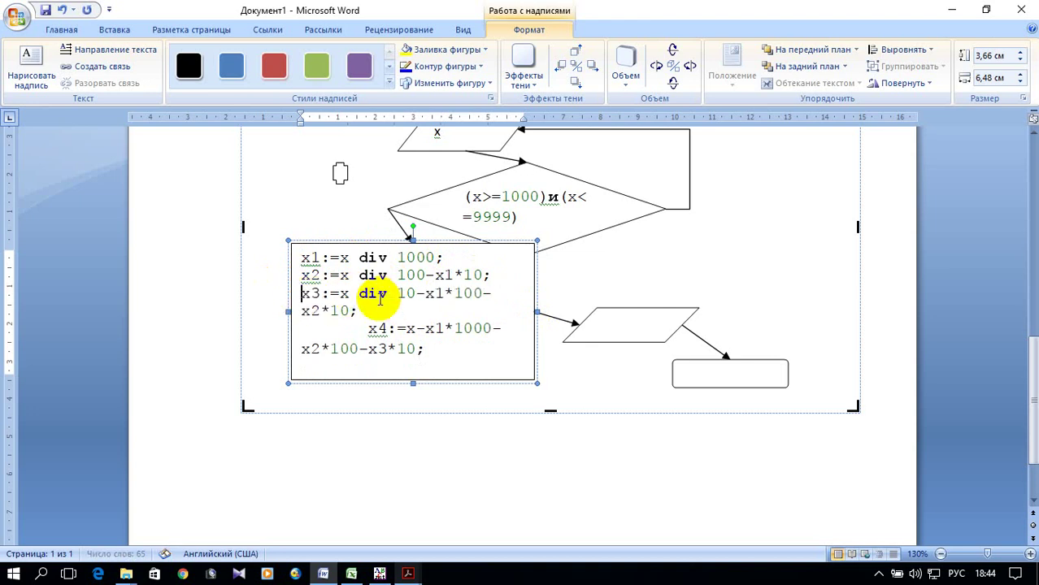
pyautogui.press('Delete')
pyautogui.click(299, 328)
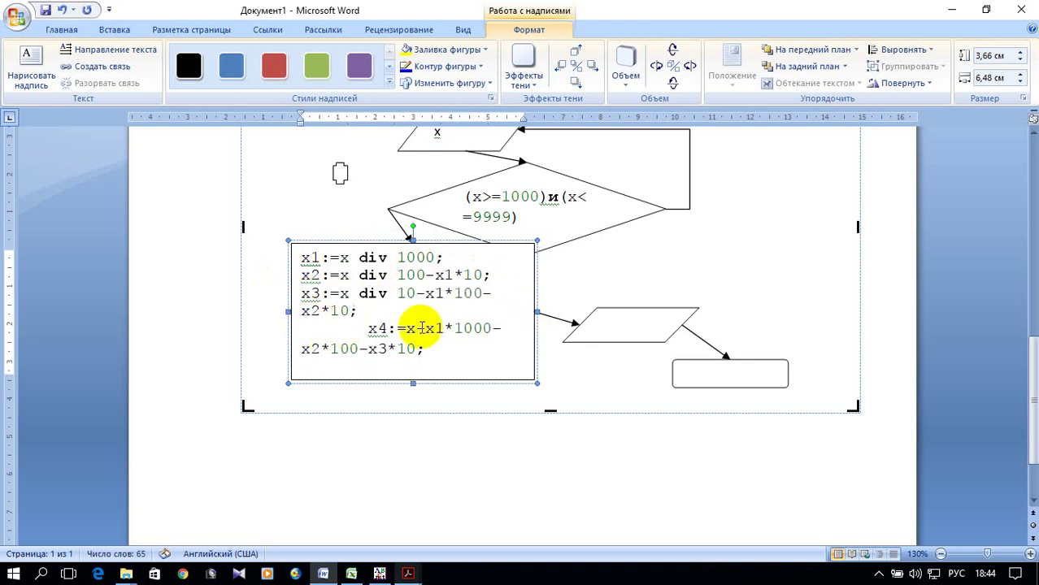
pyautogui.press('Delete')
pyautogui.press('Delete')
pyautogui.press('Delete')
pyautogui.press('Delete')
pyautogui.press('Delete')
pyautogui.press('Delete')
pyautogui.press('Delete')
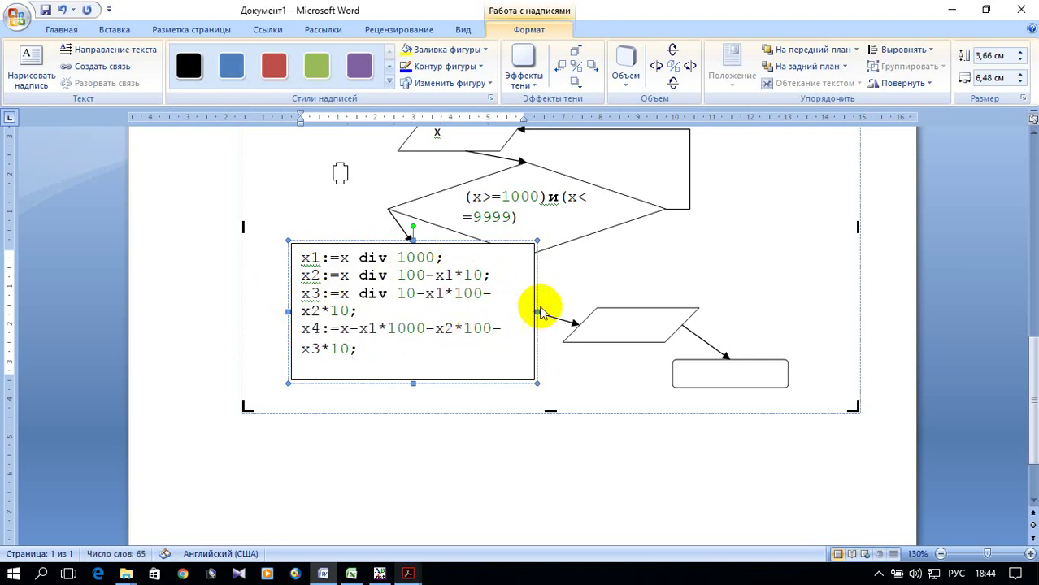
# Widen the formulas box so each formula fits one line, and move it under the diamond's connector.
pyautogui.moveTo(540, 313); pyautogui.dragTo(568, 313)
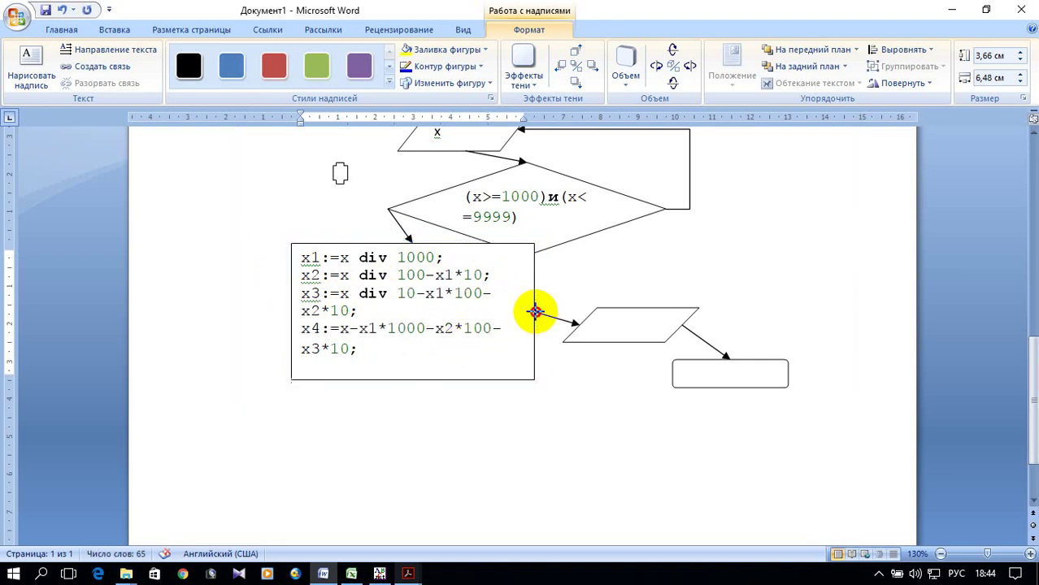
pyautogui.click(429, 251)
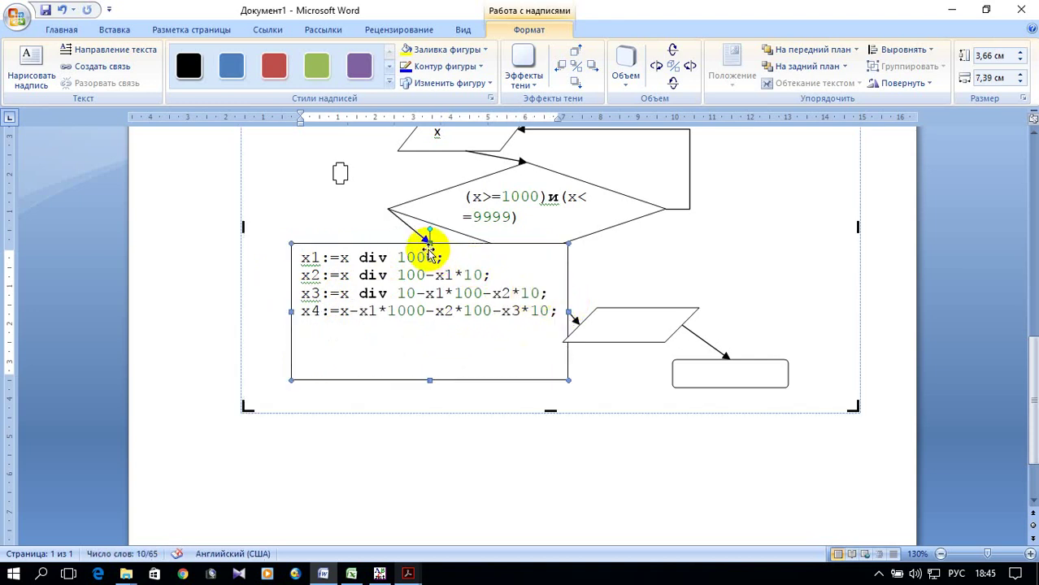
pyautogui.moveTo(428, 242); pyautogui.dragTo(429, 279)
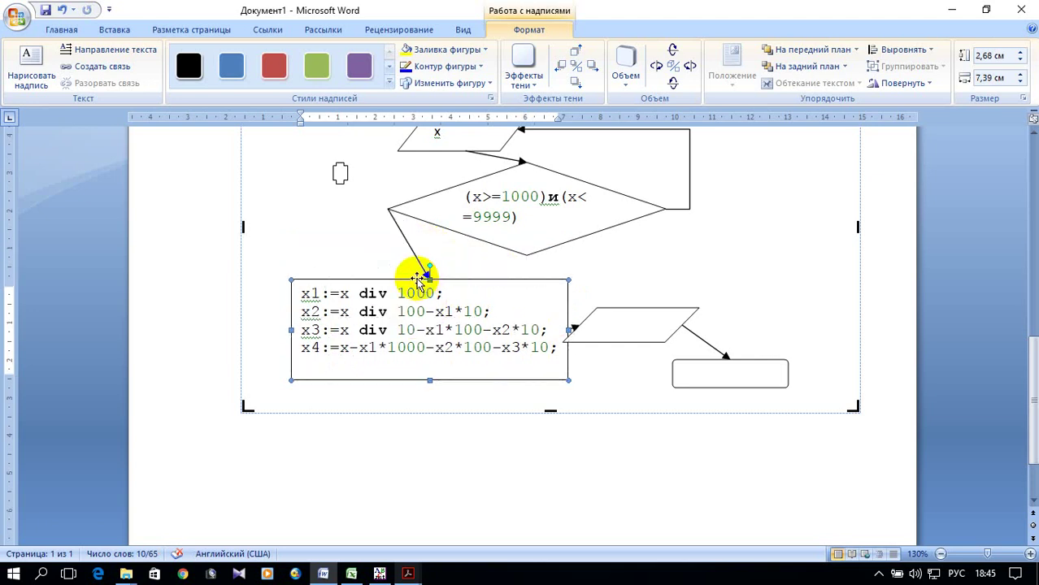
pyautogui.click(378, 281)
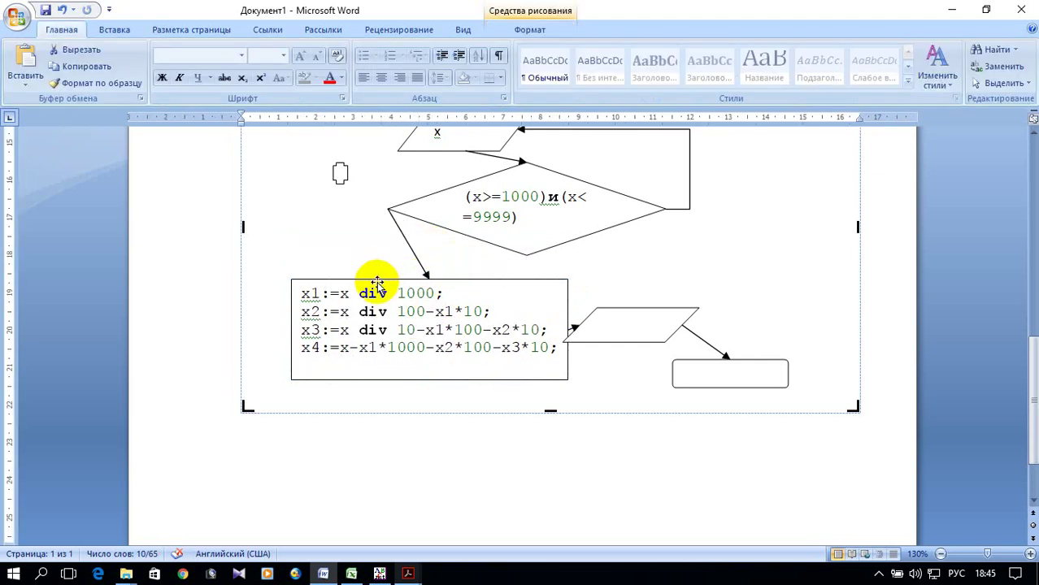
pyautogui.moveTo(378, 283); pyautogui.dragTo(336, 281)
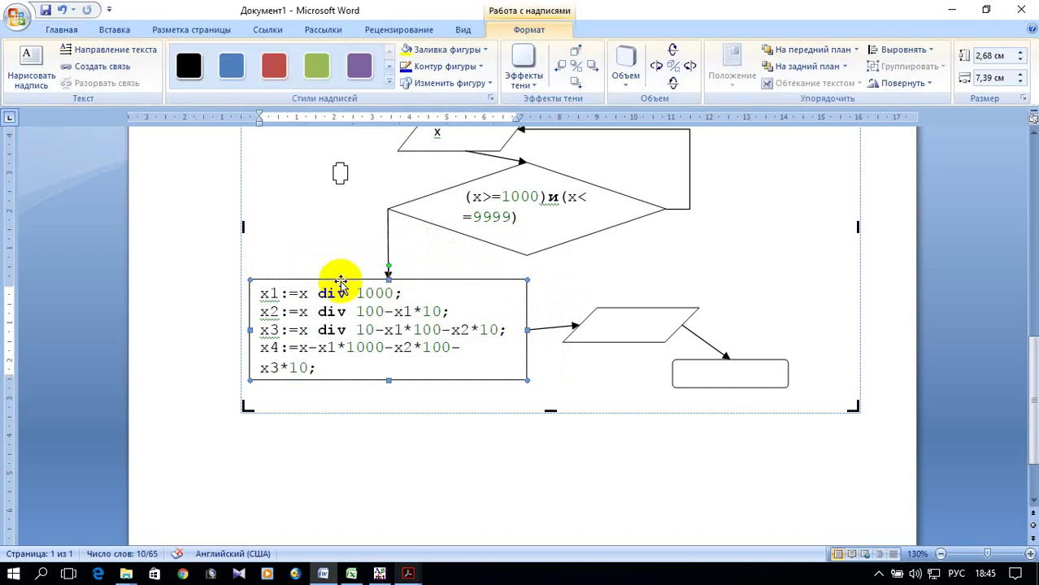
pyautogui.click(364, 331)
pyautogui.press('Delete')
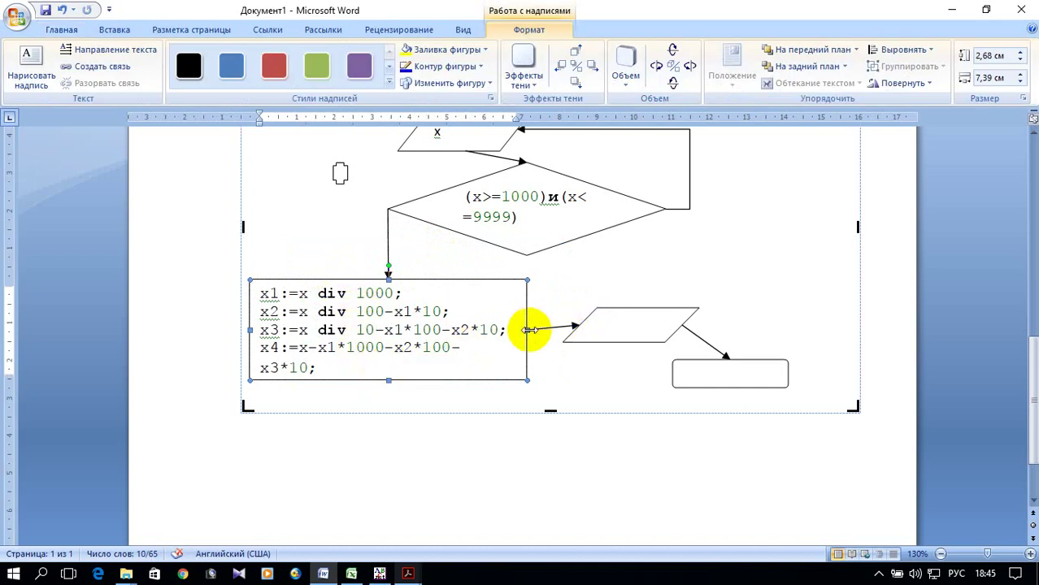
pyautogui.moveTo(533, 328); pyautogui.dragTo(553, 331)
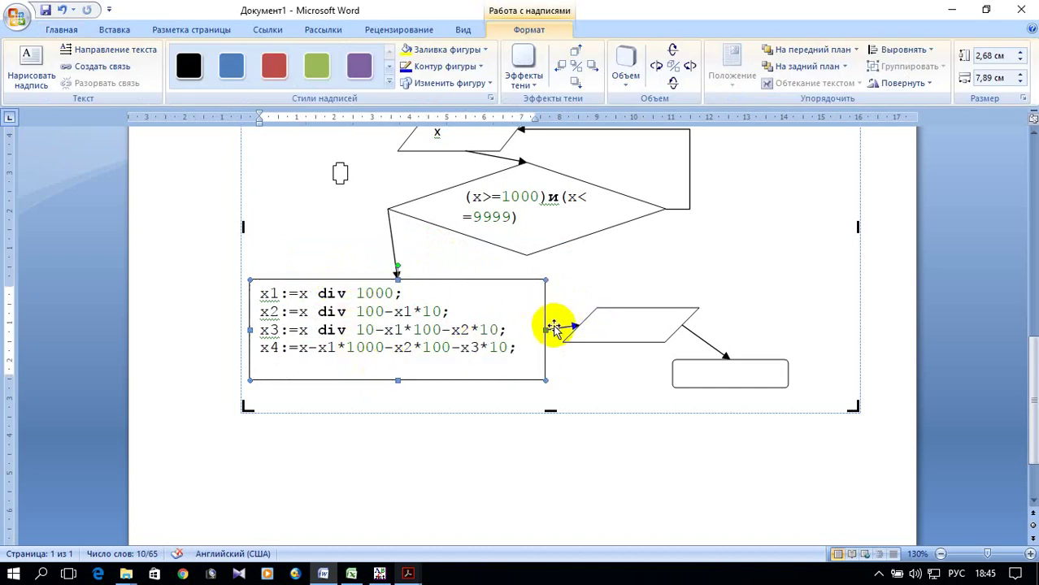
# Make the output parallelogram taller and wider.
pyautogui.click(607, 329)
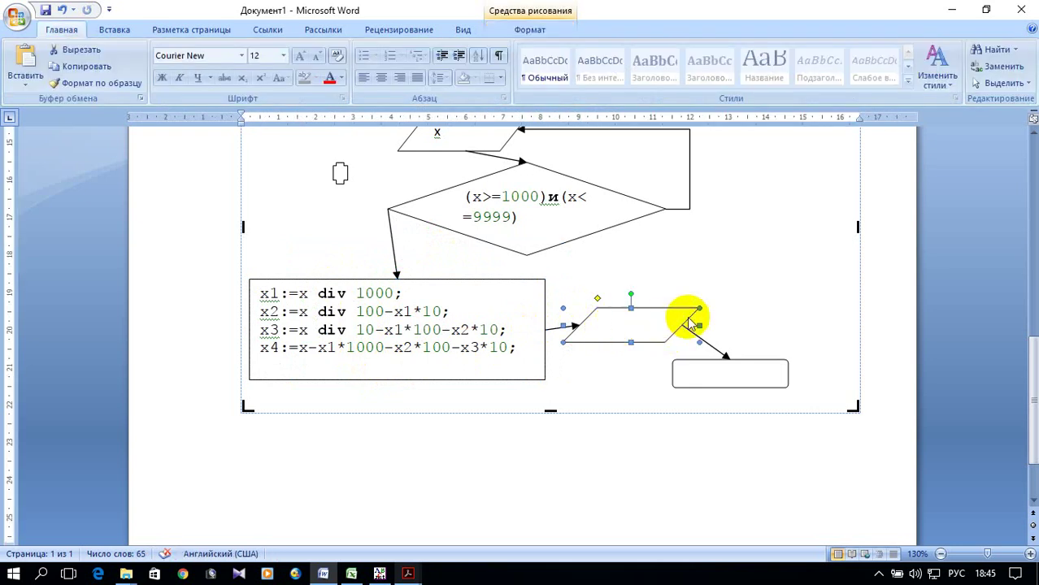
pyautogui.moveTo(630, 308); pyautogui.dragTo(631, 294)
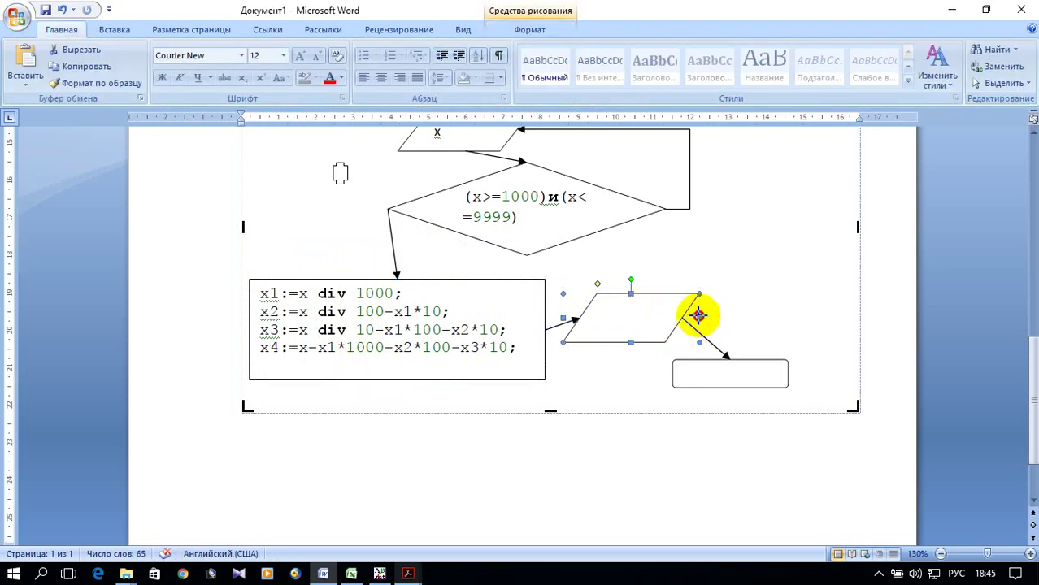
pyautogui.moveTo(698, 317); pyautogui.dragTo(757, 318)
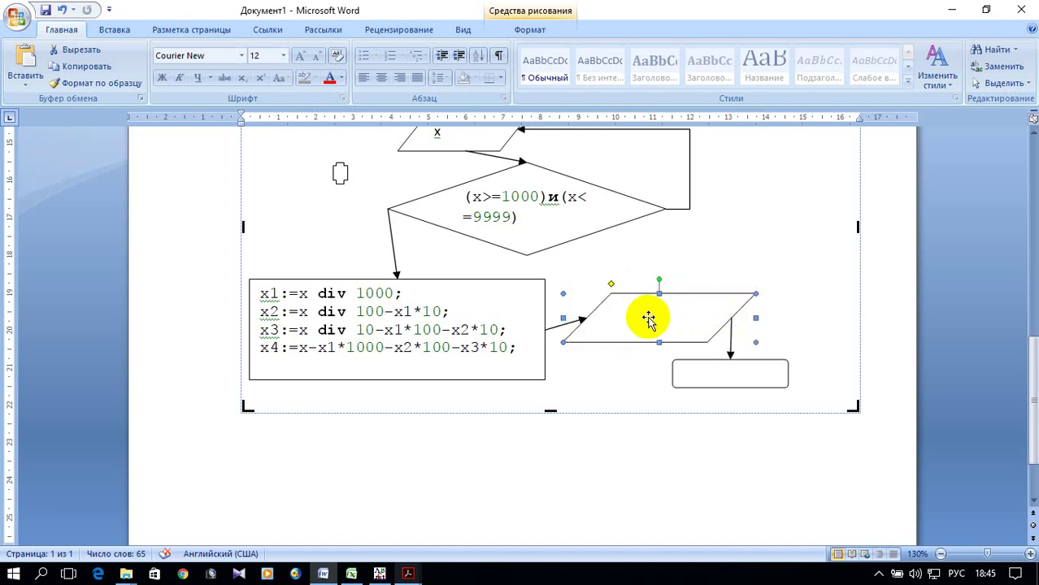
# Label the output parallelogram 'X1,x2,x3,x4' and the end box 'конец'.
pyautogui.rightClick(648, 319)
pyautogui.click(683, 378)
pyautogui.write('X1,x2,x3,x4')
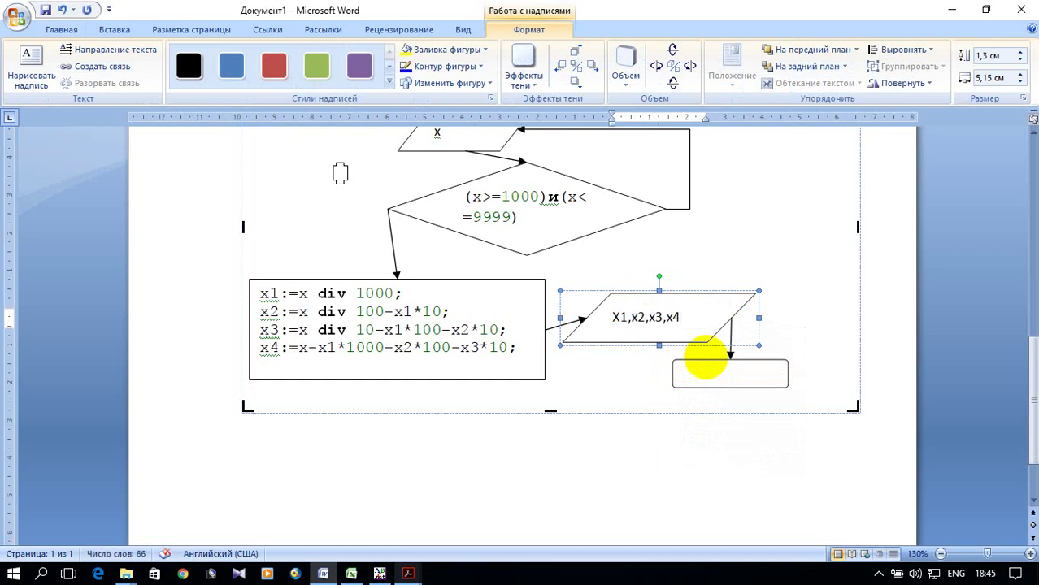
pyautogui.click(692, 372)
pyautogui.rightClick(701, 379)
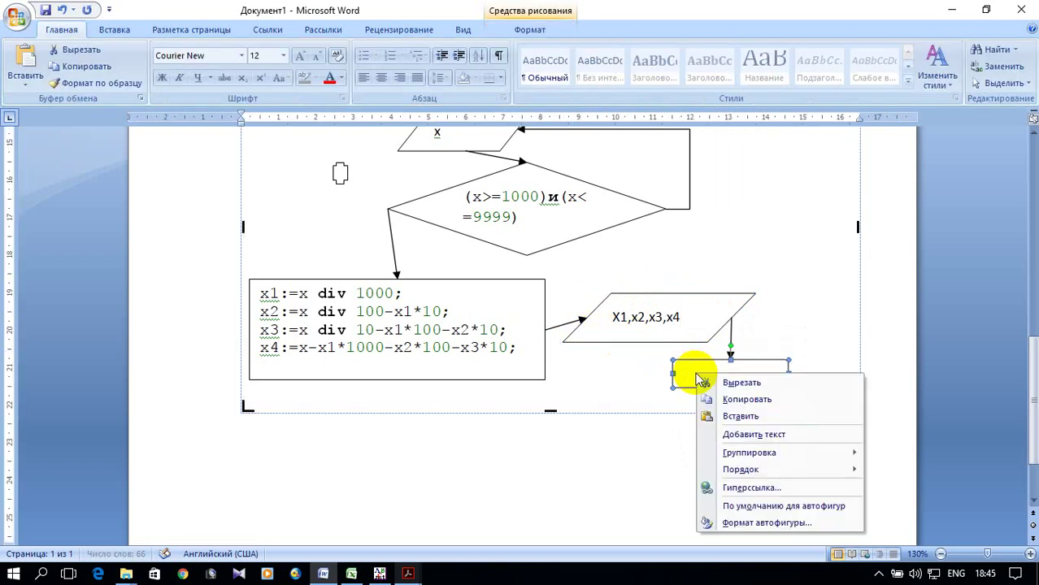
pyautogui.click(754, 435)
pyautogui.click(675, 365)
pyautogui.write('конец')
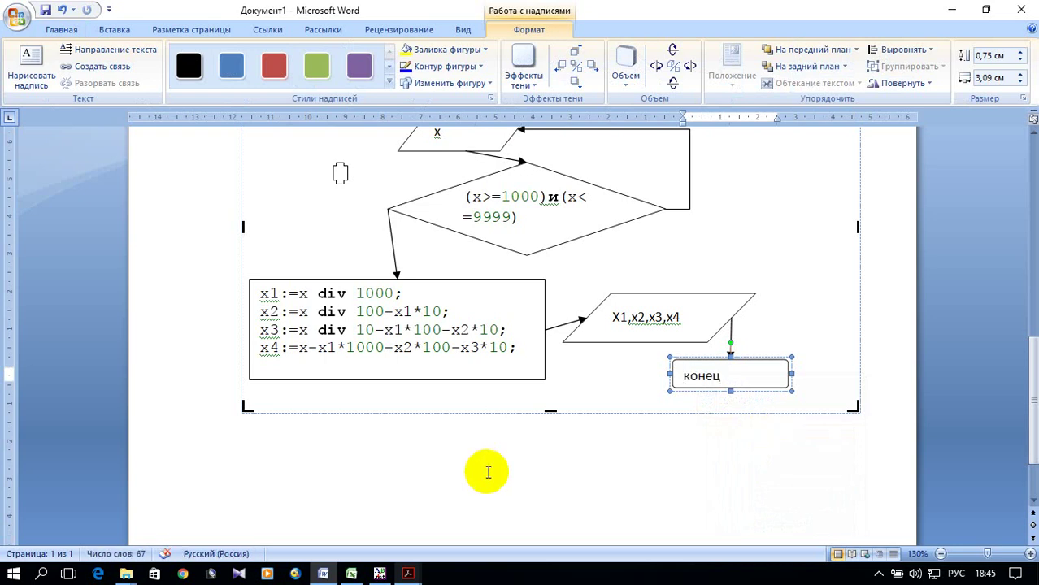
pyautogui.click(566, 470)
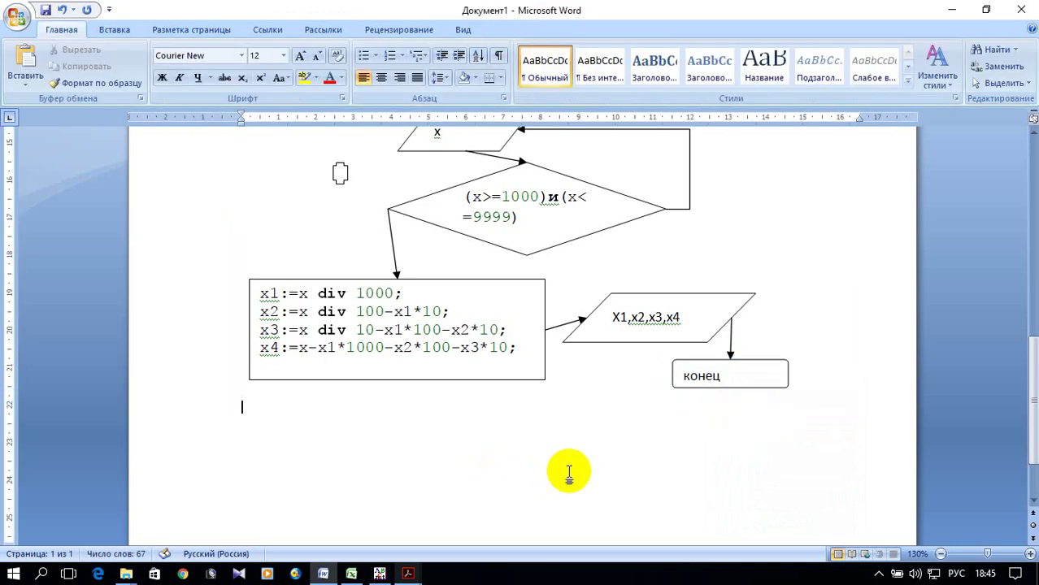
# Bring up the Лабораторная работа №2 PDF in Acrobat Reader.
pyautogui.scroll(3, 569, 470)
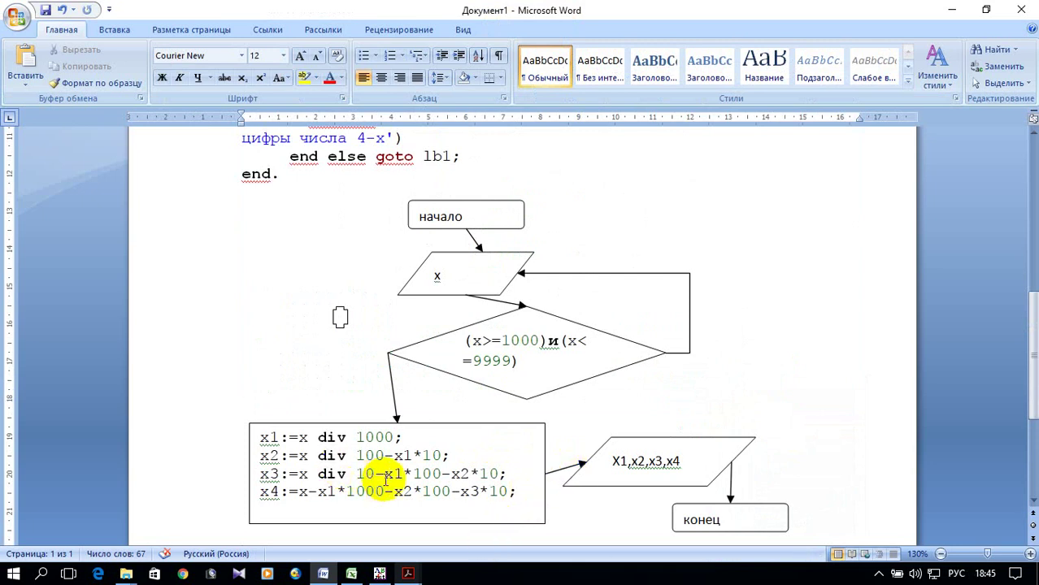
pyautogui.click(408, 574)
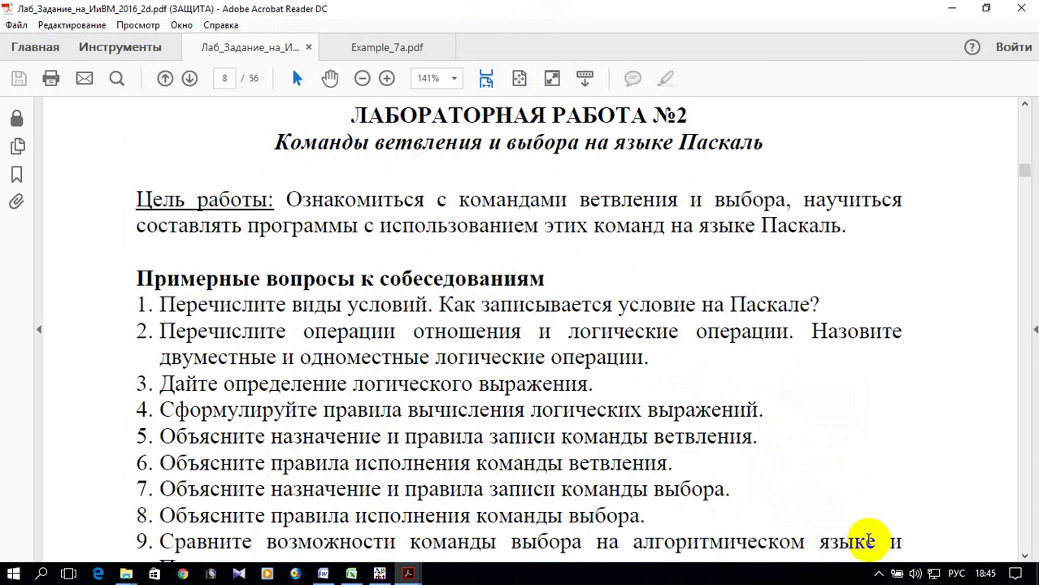
pyautogui.click(878, 575)
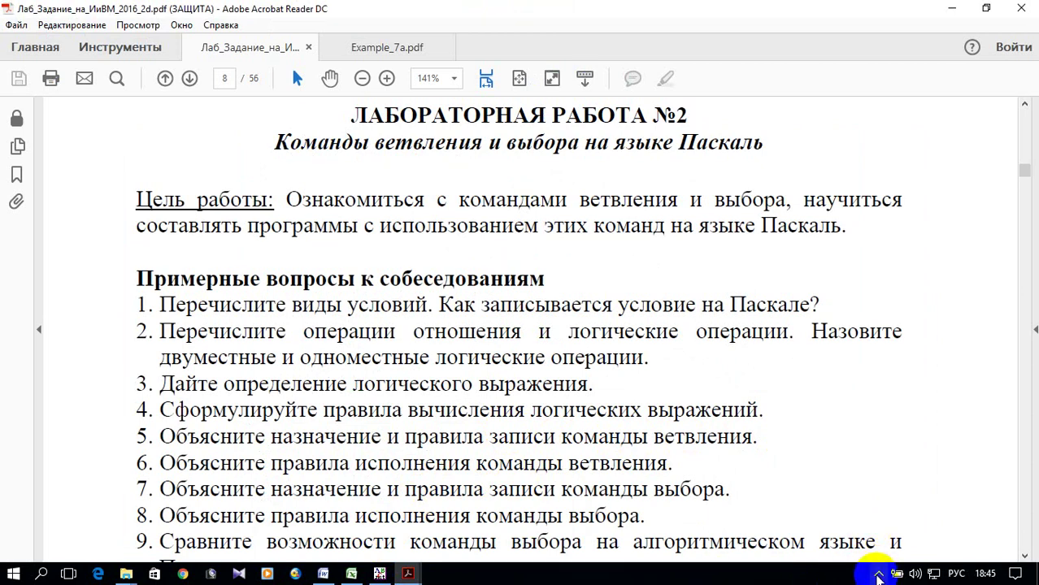